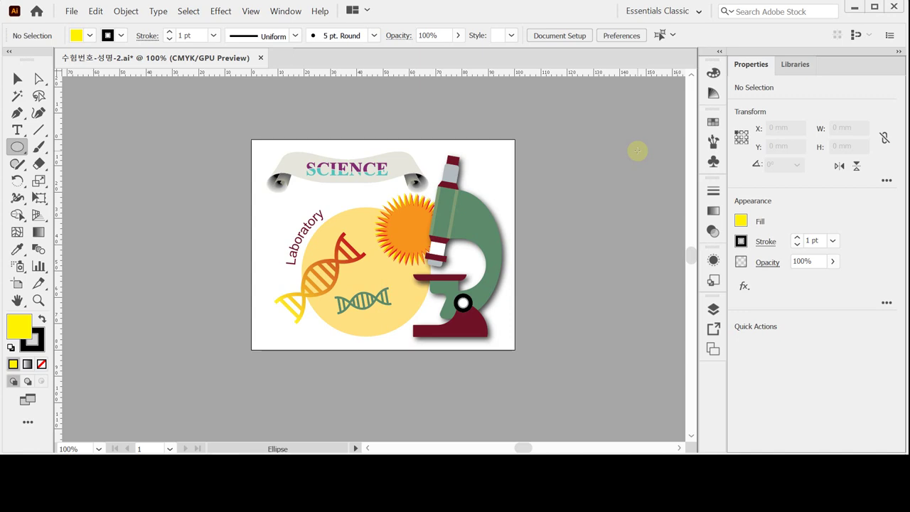
Create a 100 × 80 mm CMYK document in millimetres and place one vertical and one horizontal guide on the artboard
{"action": "left_click", "coordinate": [71, 11]}
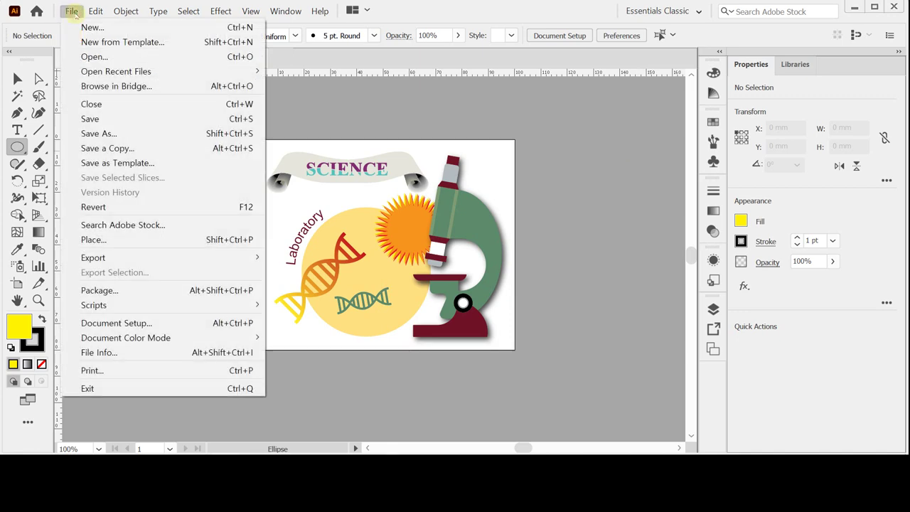
{"action": "left_click", "coordinate": [86, 28]}
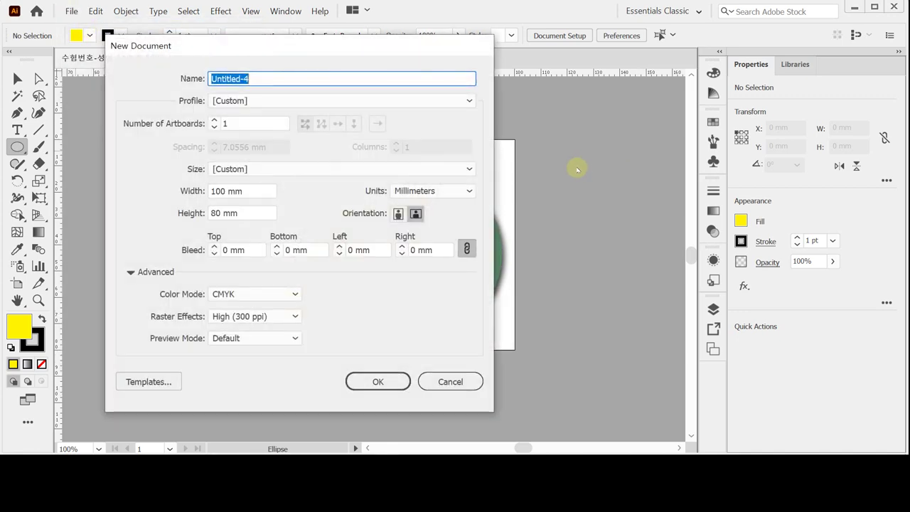
{"action": "left_click", "coordinate": [408, 190]}
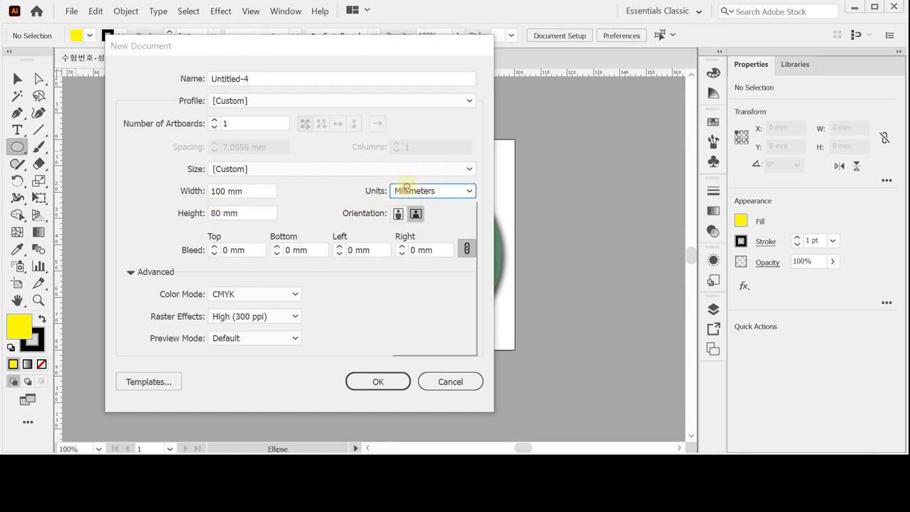
{"action": "left_click", "coordinate": [427, 317]}
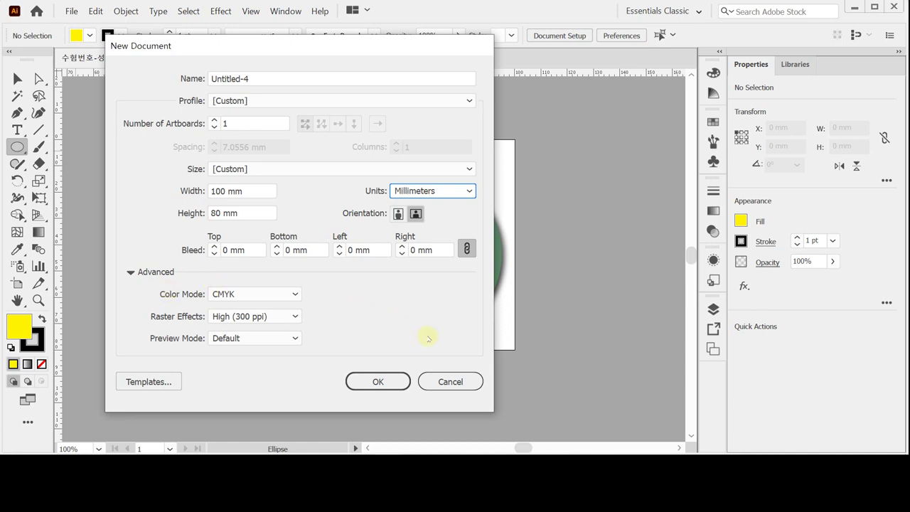
{"action": "left_click", "coordinate": [388, 382]}
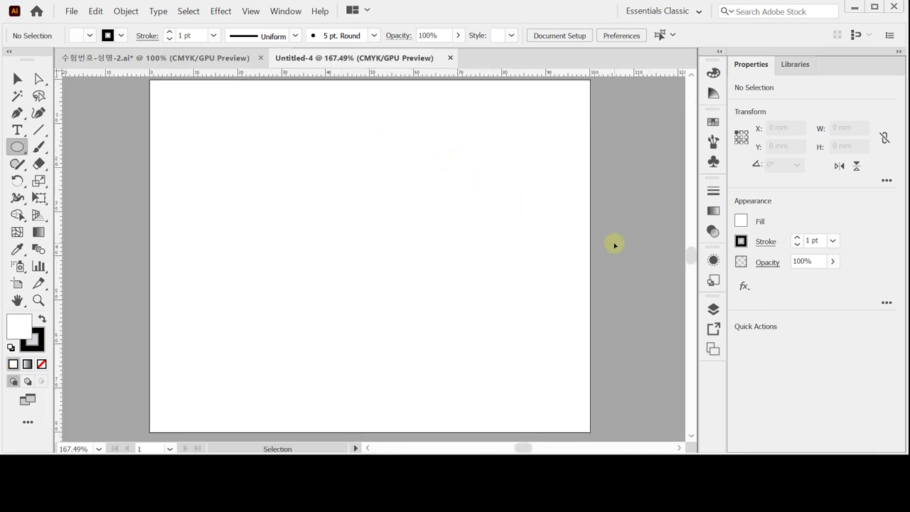
{"action": "left_click_drag", "start_coordinate": [615, 246], "coordinate": [577, 230]}
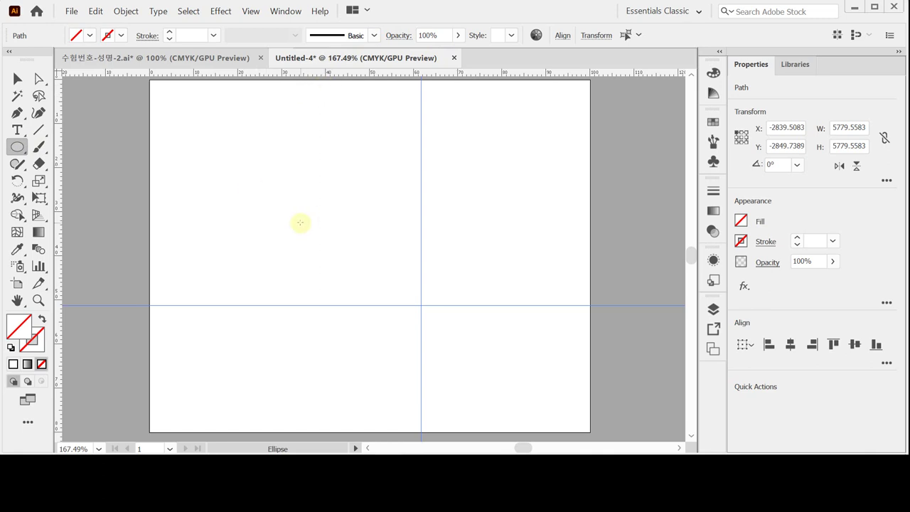
Create a 36 × 49 mm ellipse and move it up to about X 48 mm, Y 17.3 mm
{"action": "left_click", "coordinate": [363, 217]}
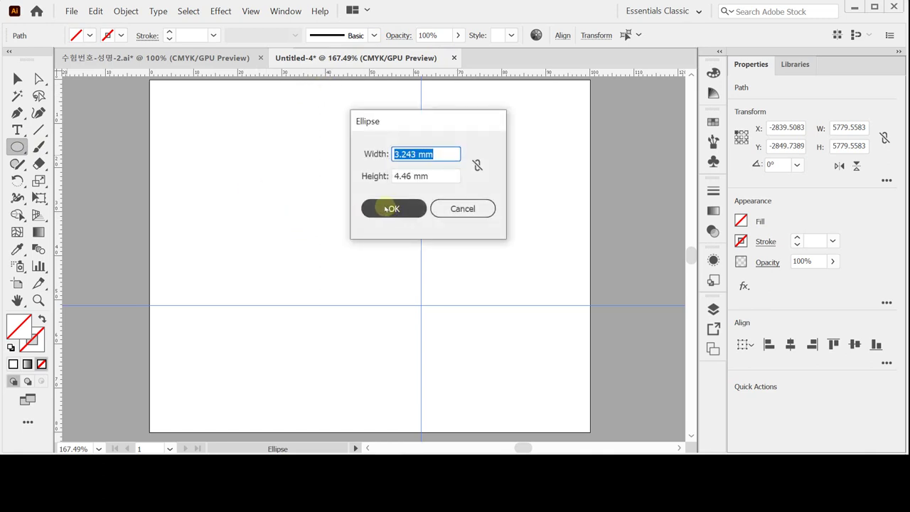
{"action": "type", "text": "36"}
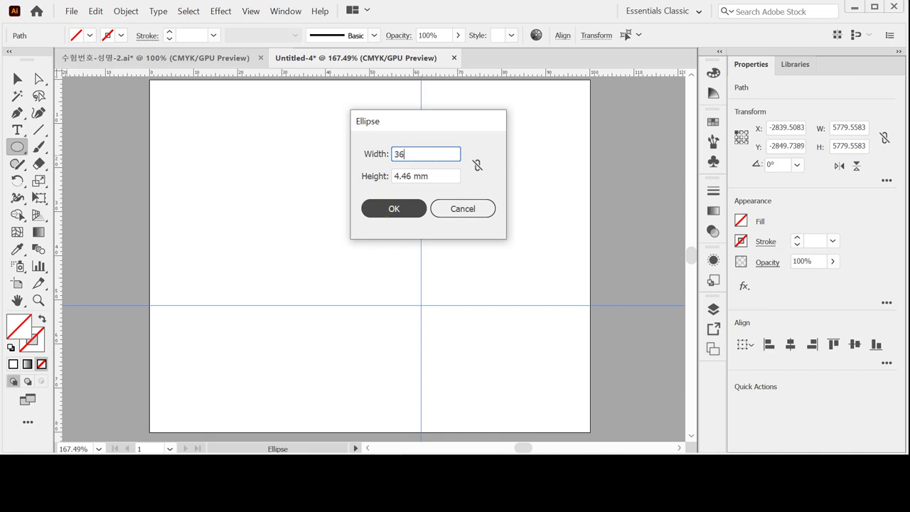
{"action": "key", "text": "Tab"}
{"action": "type", "text": "49"}
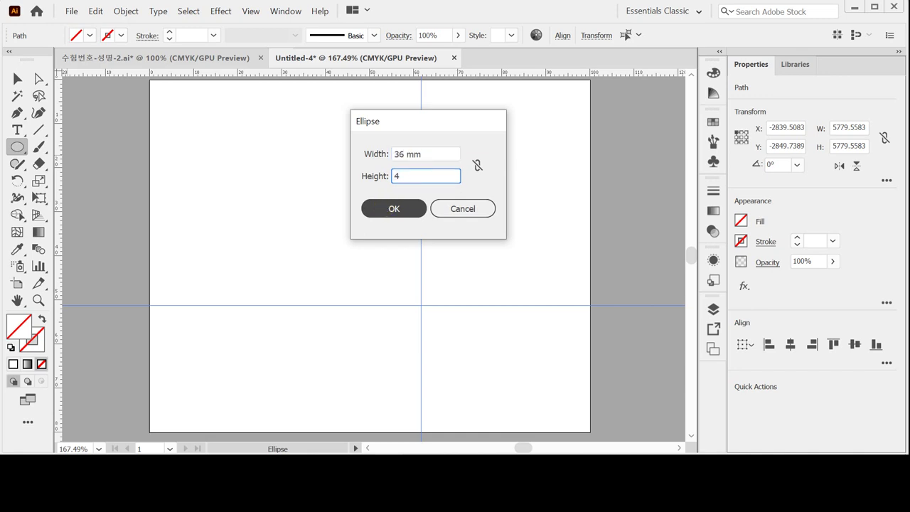
{"action": "left_click", "coordinate": [386, 209]}
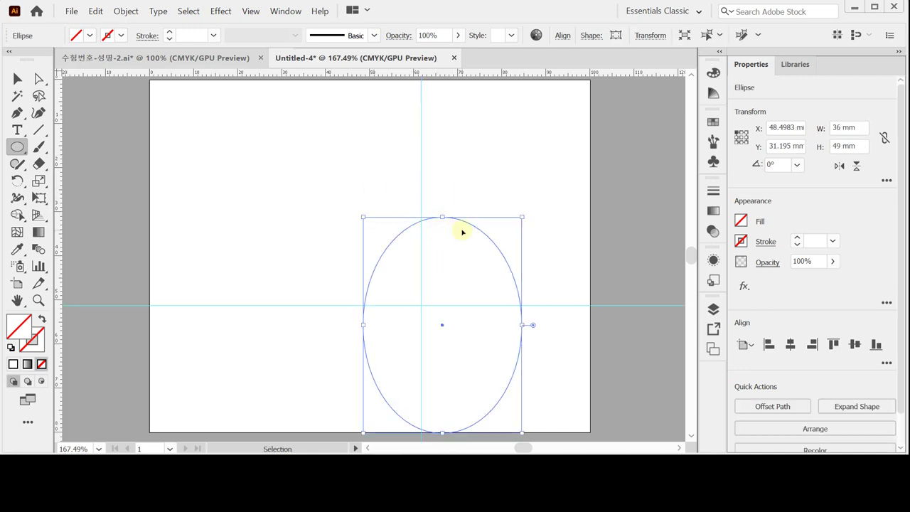
{"action": "left_click_drag", "start_coordinate": [474, 229], "coordinate": [472, 168]}
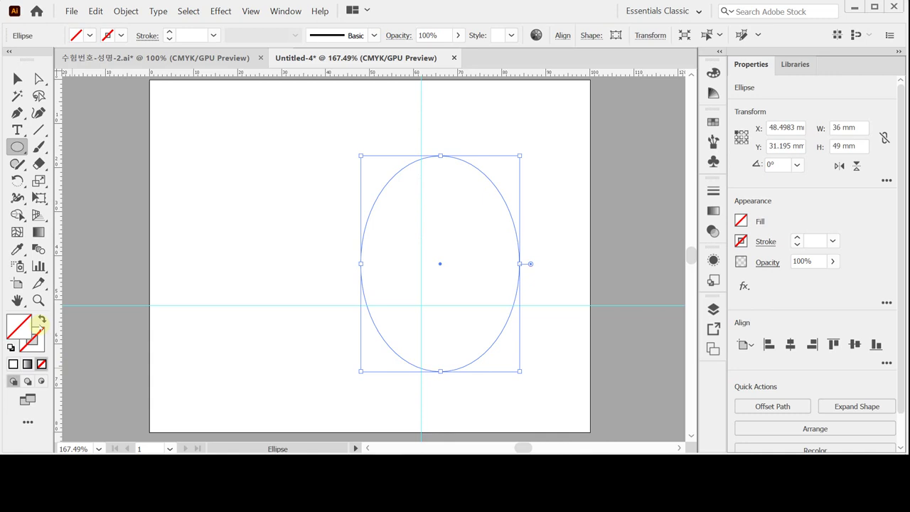
Give the ellipse the default black 1 pt stroke and a yellow fill of C0 M0 Y70 K0
{"action": "left_click", "coordinate": [11, 347]}
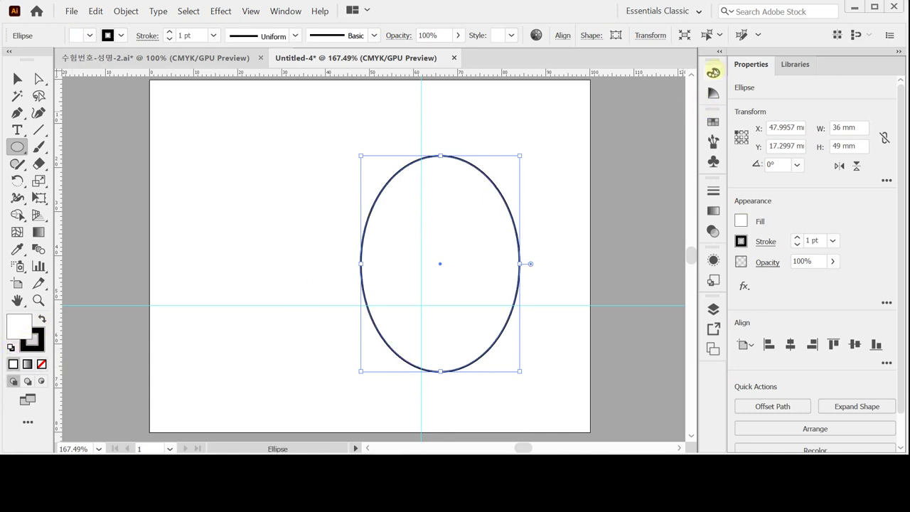
{"action": "left_click_drag", "start_coordinate": [713, 72], "coordinate": [558, 85]}
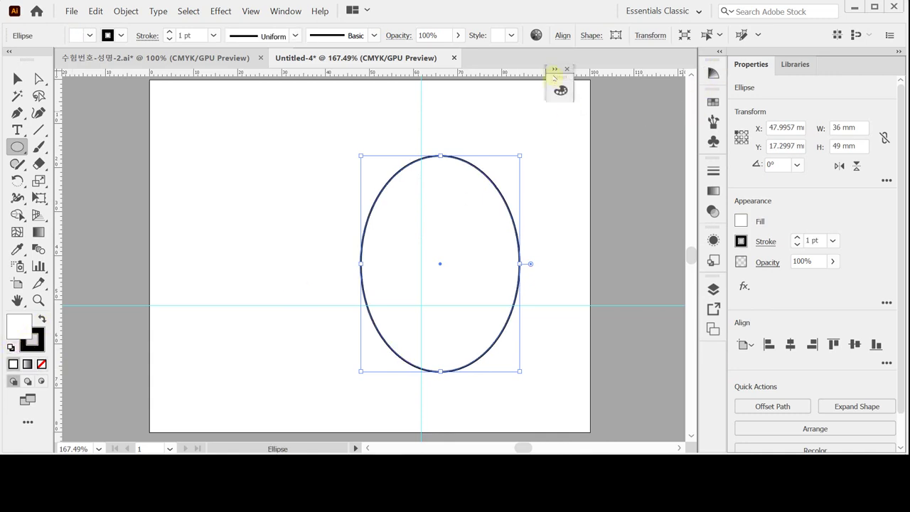
{"action": "left_click", "coordinate": [556, 69]}
{"action": "left_click", "coordinate": [563, 80]}
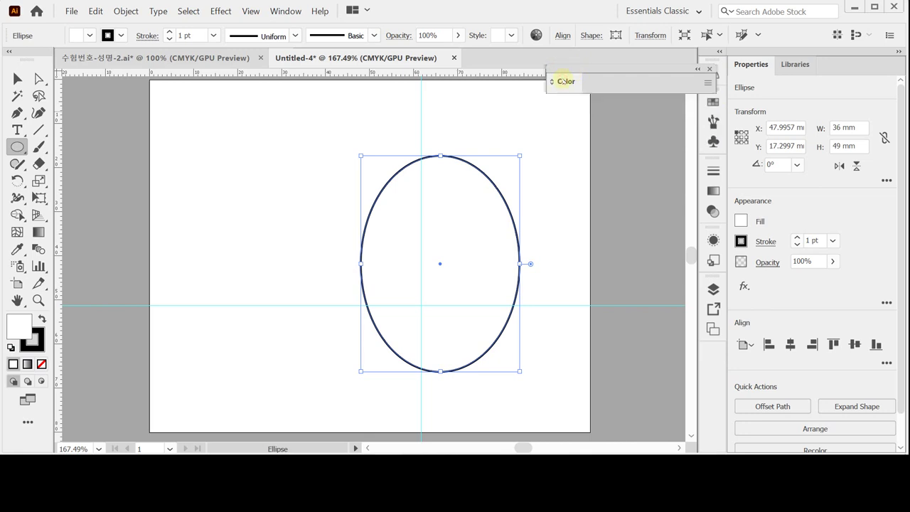
{"action": "left_click", "coordinate": [562, 78]}
{"action": "left_click_drag", "start_coordinate": [564, 65], "coordinate": [551, 66]}
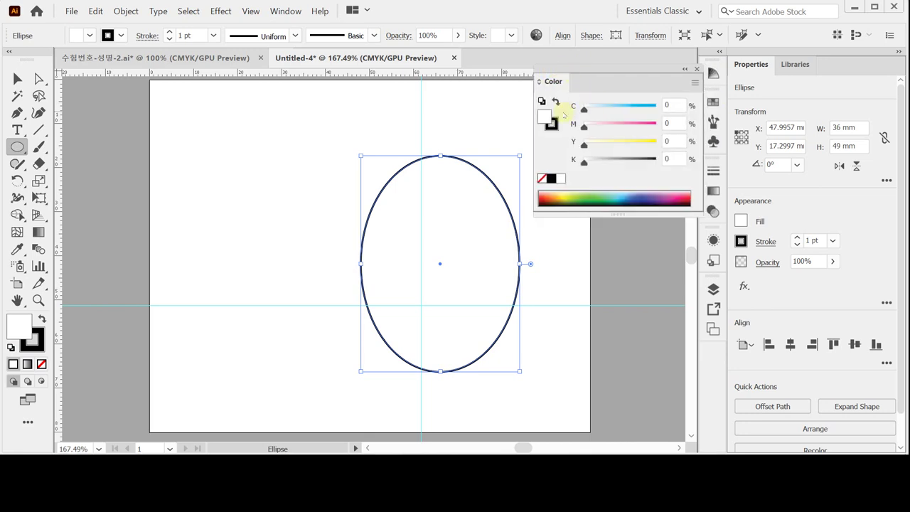
{"action": "left_click_drag", "start_coordinate": [617, 140], "coordinate": [636, 145]}
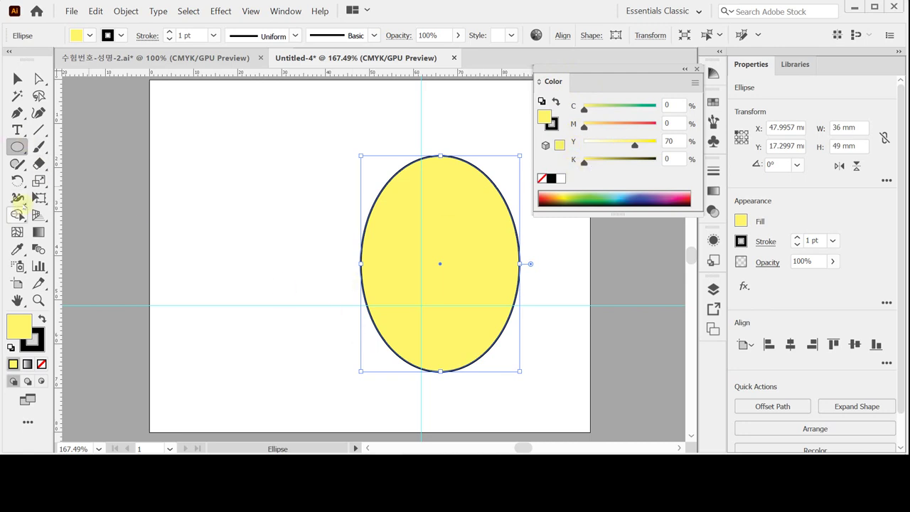
Detach the shape tools as a floating group beside the artboard's upper-left corner
{"action": "left_click_drag", "start_coordinate": [17, 146], "coordinate": [130, 88]}
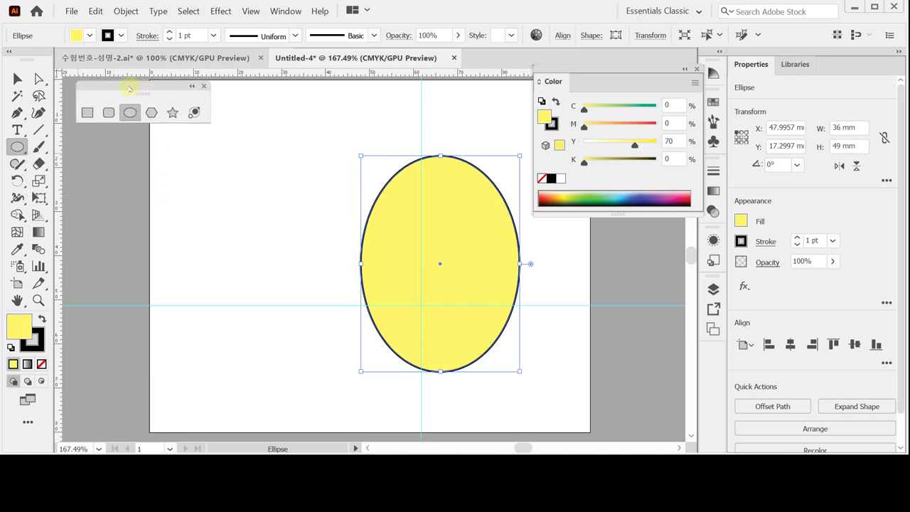
{"action": "left_click", "coordinate": [25, 147]}
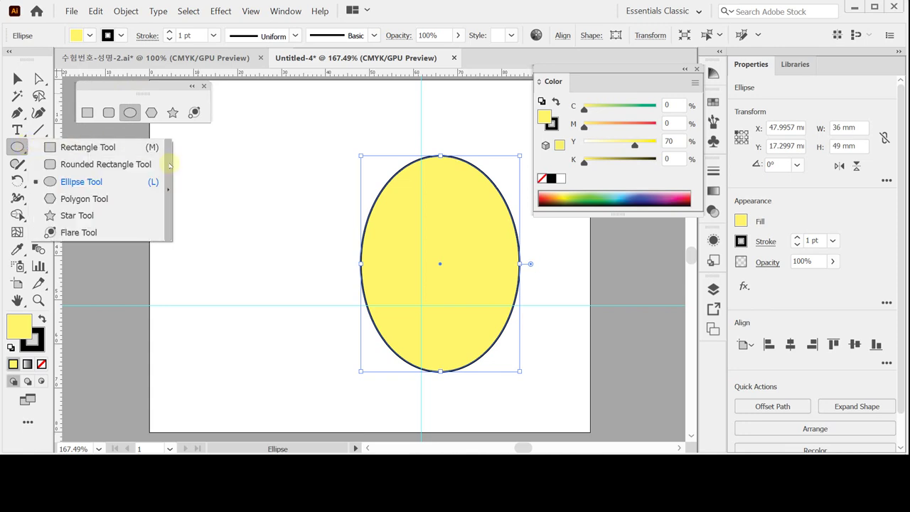
{"action": "left_click", "coordinate": [145, 90]}
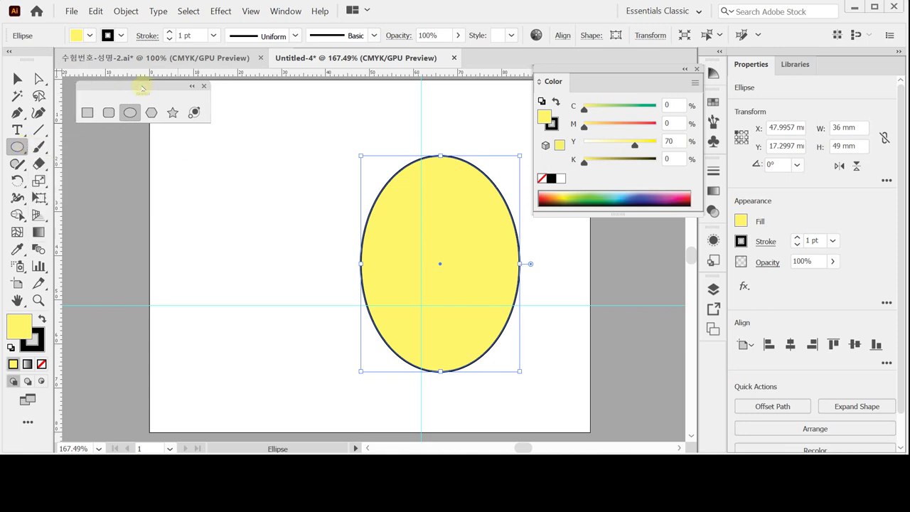
Create a 38 × 20 mm rounded rectangle with a 10 mm corner radius and the default white fill and black stroke
{"action": "left_click", "coordinate": [108, 113]}
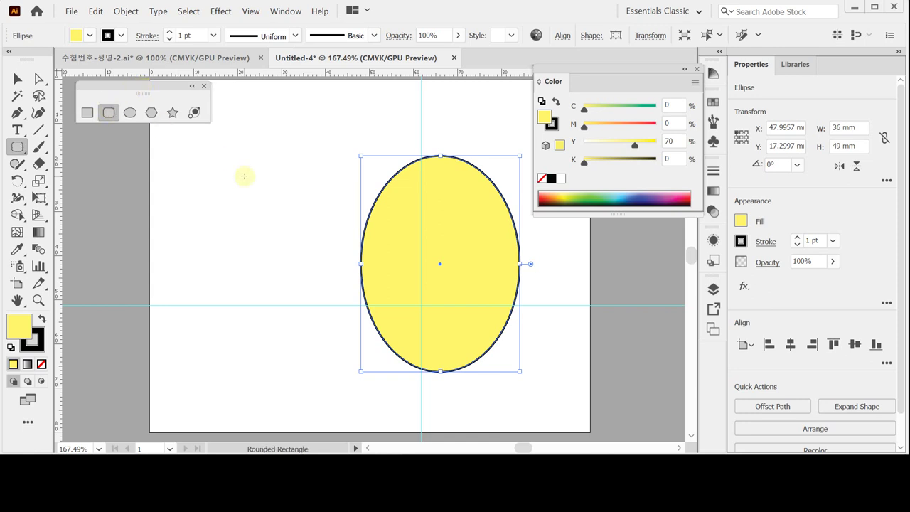
{"action": "left_click", "coordinate": [283, 231]}
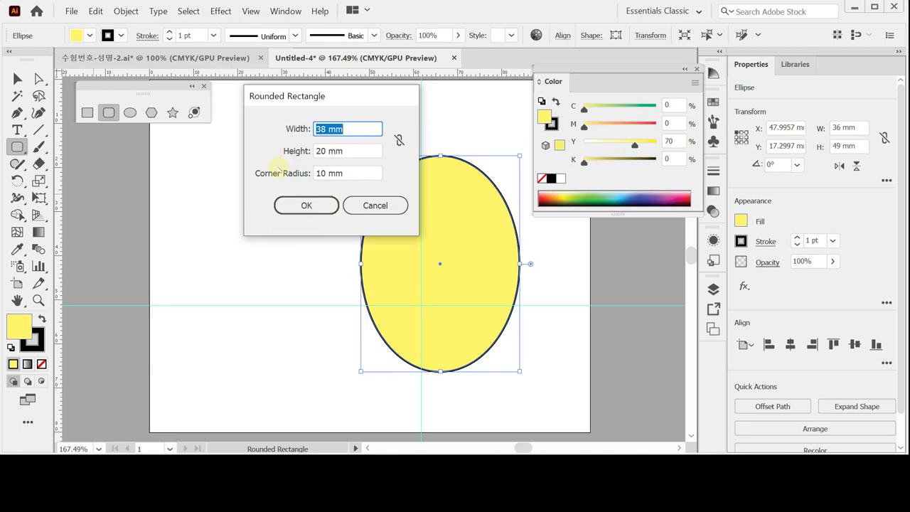
{"action": "key", "text": "Tab"}
{"action": "key", "text": "Tab"}
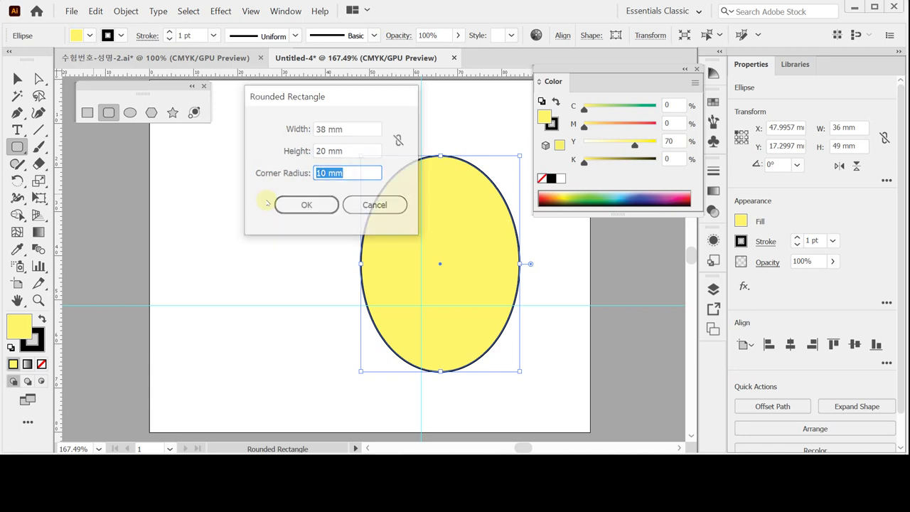
{"action": "left_click", "coordinate": [302, 205]}
{"action": "left_click", "coordinate": [10, 348]}
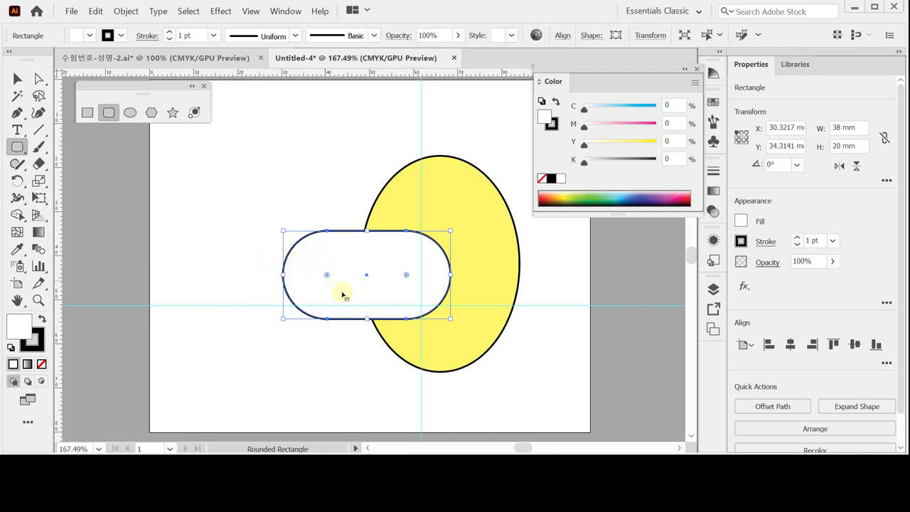
Move the rounded rectangle further over the yellow ellipse, to about X 40.4 mm, Y 36.4 mm
{"action": "key", "text": "v"}
{"action": "left_click_drag", "start_coordinate": [347, 290], "coordinate": [384, 306]}
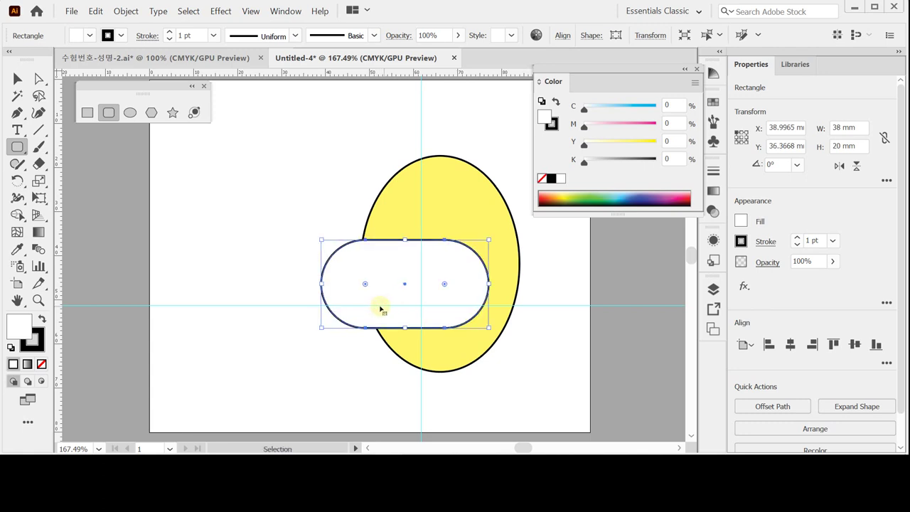
{"action": "key", "text": "Right"}
{"action": "key", "text": "Right"}
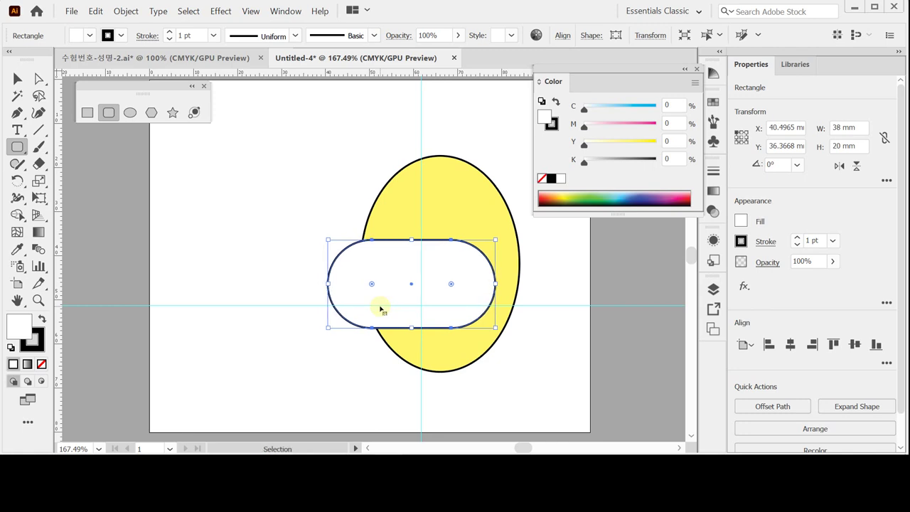
{"action": "key", "text": "Left"}
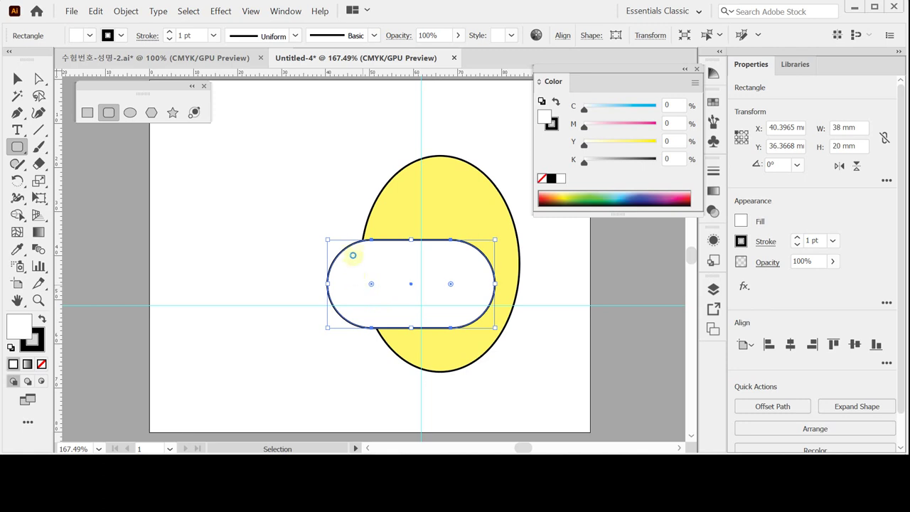
Save the document in the GTQ folder as 수험번호-성명-2.ai, replacing the existing file, in Illustrator 2020 format
{"action": "key", "text": "ctrl+s"}
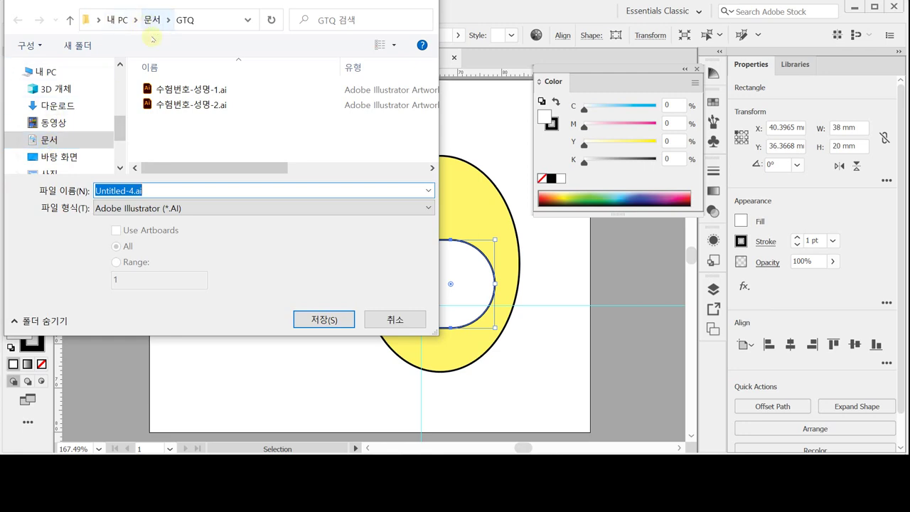
{"action": "left_click", "coordinate": [171, 105]}
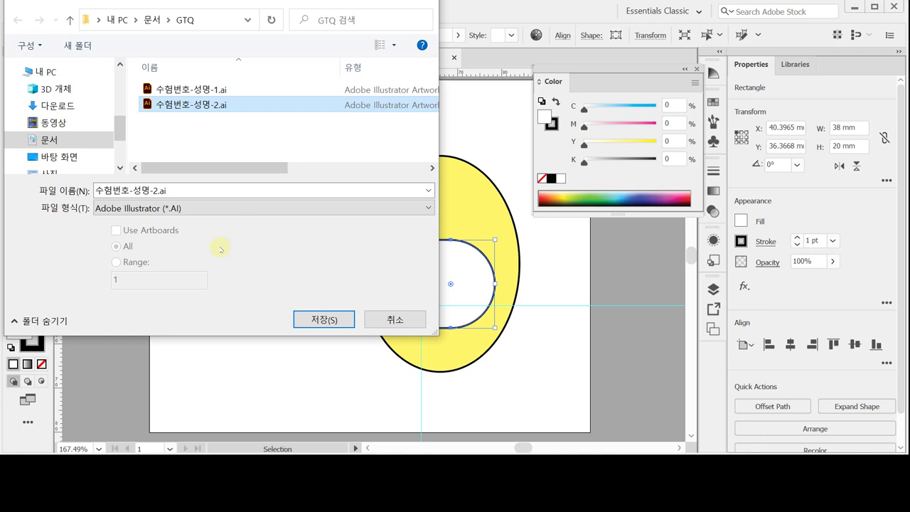
{"action": "left_click", "coordinate": [300, 318]}
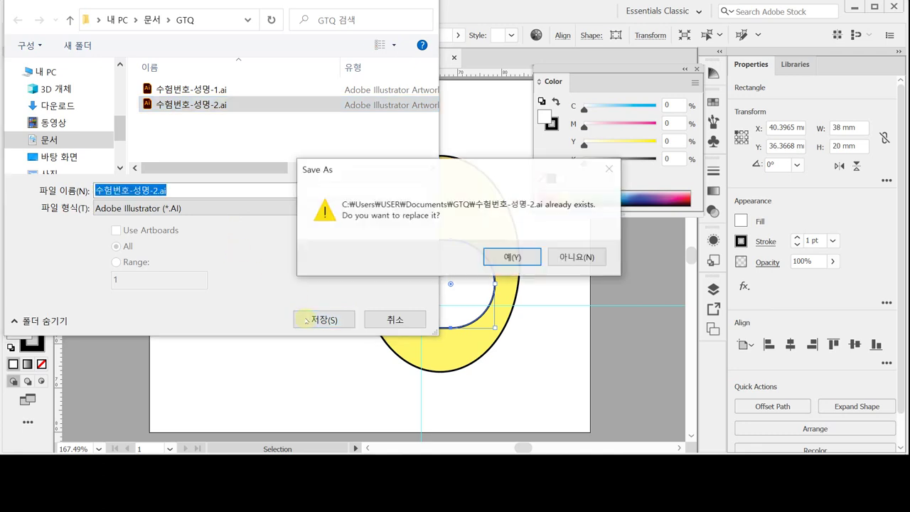
{"action": "left_click", "coordinate": [512, 257]}
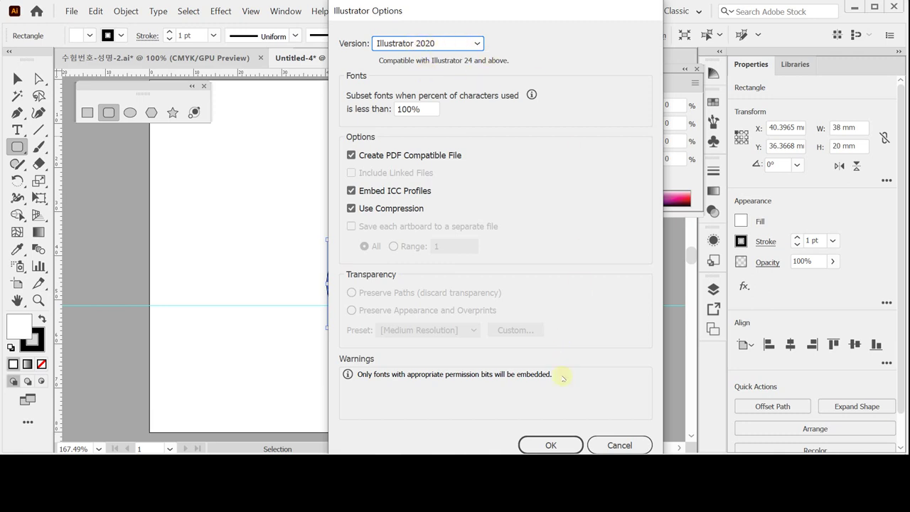
{"action": "left_click", "coordinate": [560, 444]}
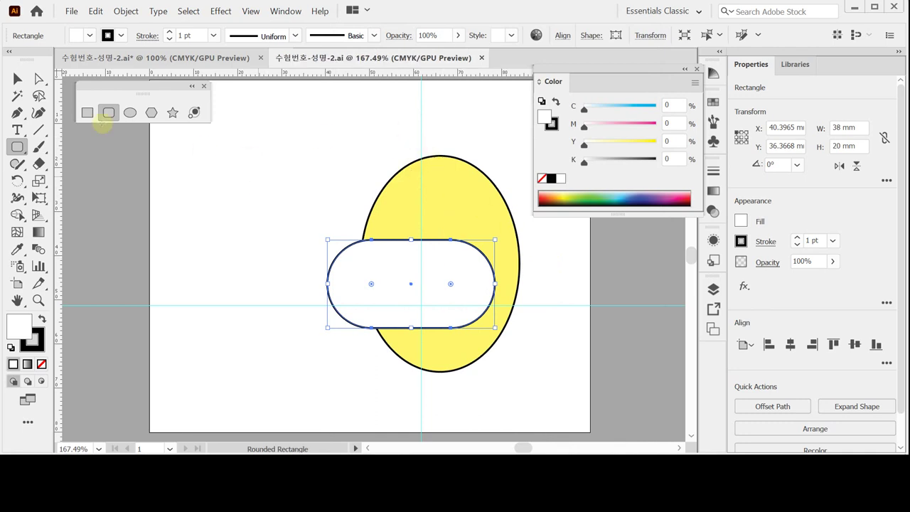
Draw a white rectangle about 28 × 62 mm covering the left half of the yellow ellipse and rounded rectangle
{"action": "left_click", "coordinate": [86, 113]}
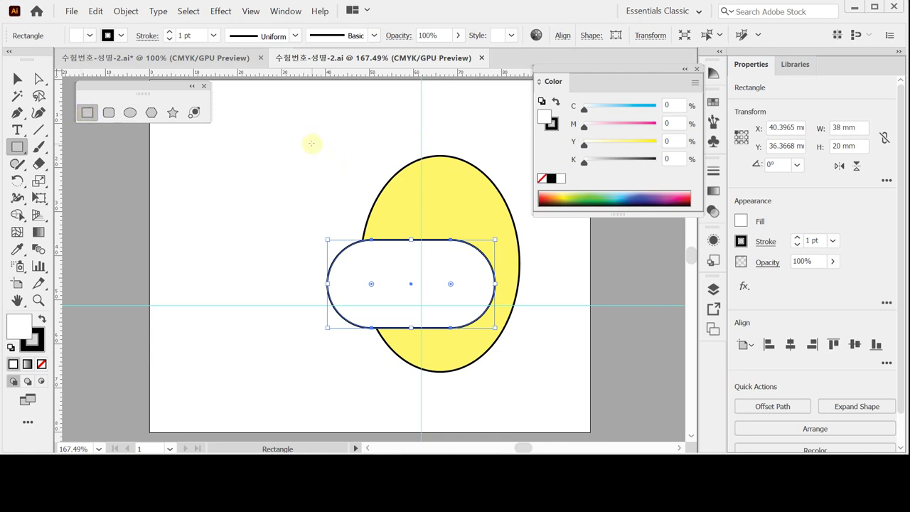
{"action": "left_click_drag", "start_coordinate": [315, 119], "coordinate": [436, 390]}
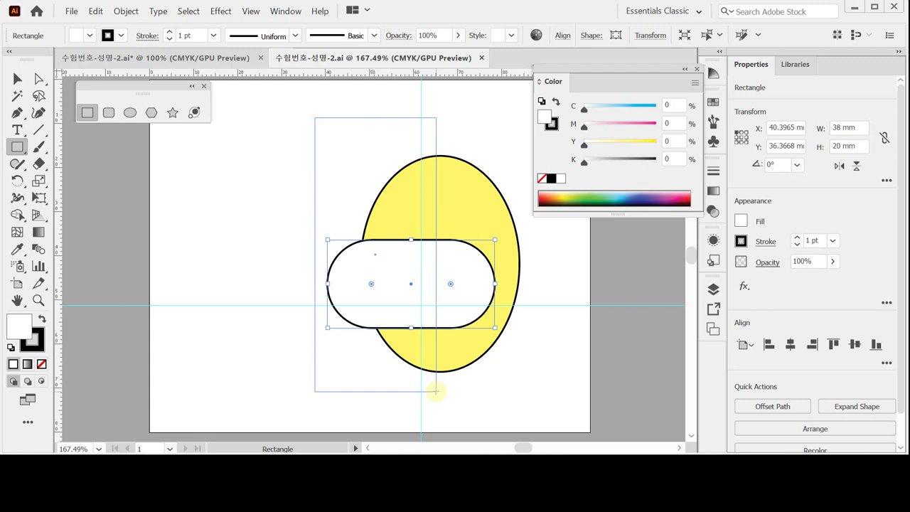
{"action": "left_click_drag", "start_coordinate": [436, 391], "coordinate": [437, 391]}
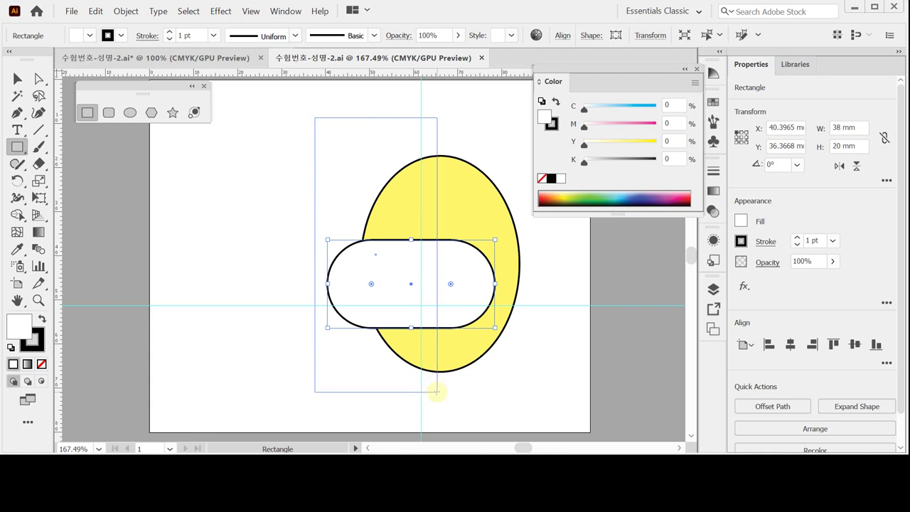
{"action": "left_click_drag", "start_coordinate": [437, 391], "coordinate": [440, 391]}
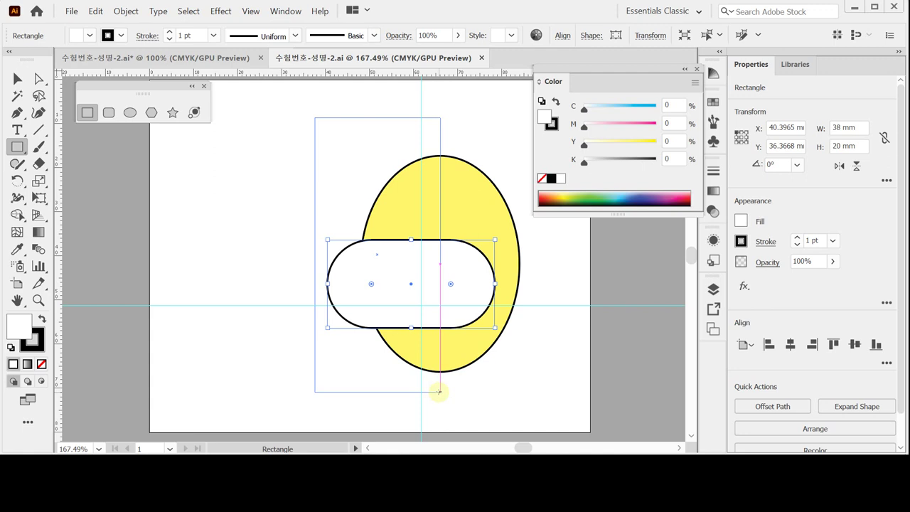
{"action": "left_click_drag", "start_coordinate": [439, 391], "coordinate": [437, 391]}
{"action": "left_click", "coordinate": [477, 390], "text": "ctrl"}
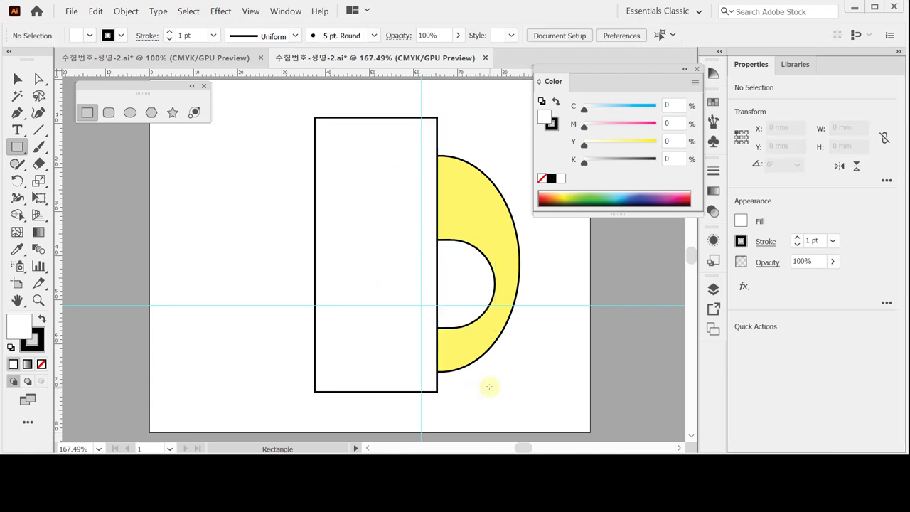
Subtract the rectangle and the rounded rectangle from the yellow ellipse with Minus Front, and save the document
{"action": "key", "text": "ctrl+a"}
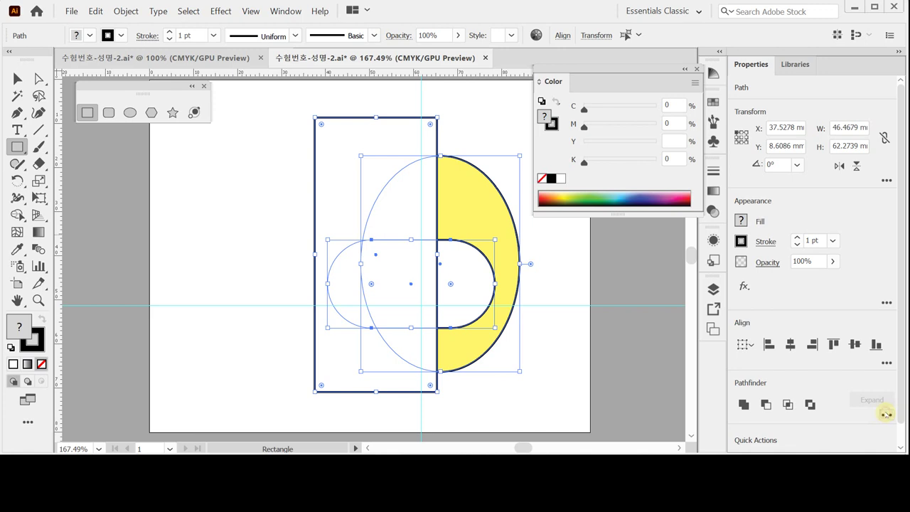
{"action": "left_click", "coordinate": [886, 414]}
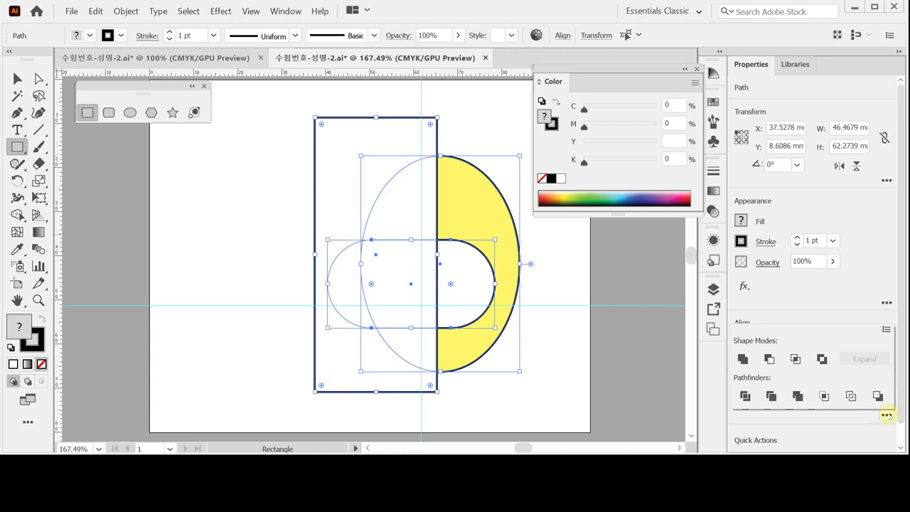
{"action": "left_click", "coordinate": [887, 416]}
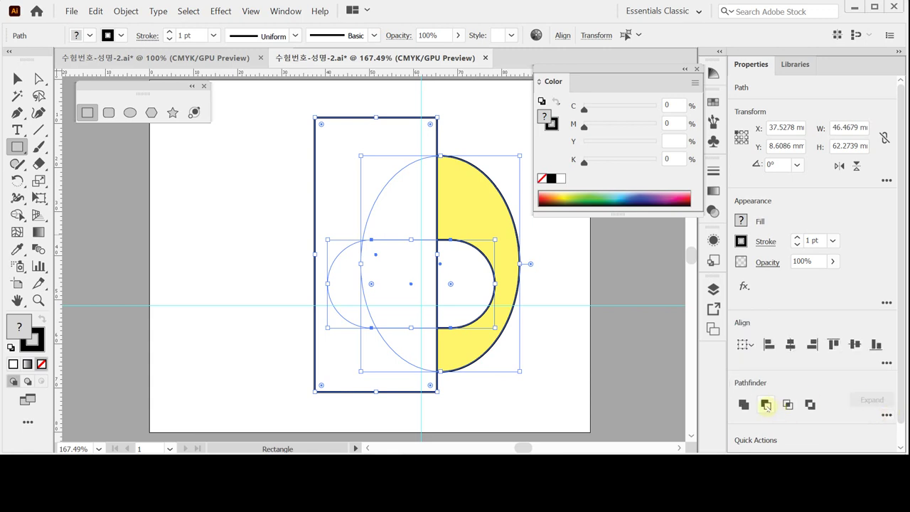
{"action": "left_click", "coordinate": [766, 404]}
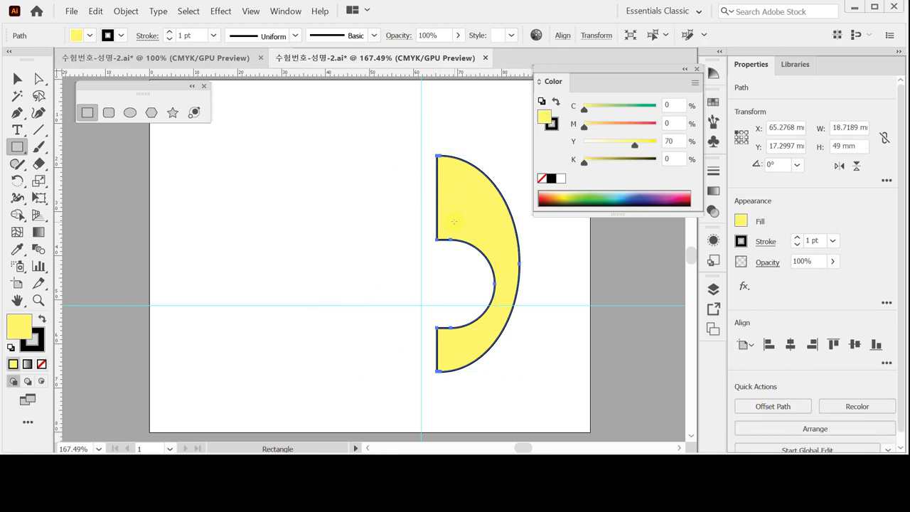
{"action": "key", "text": "ctrl"}
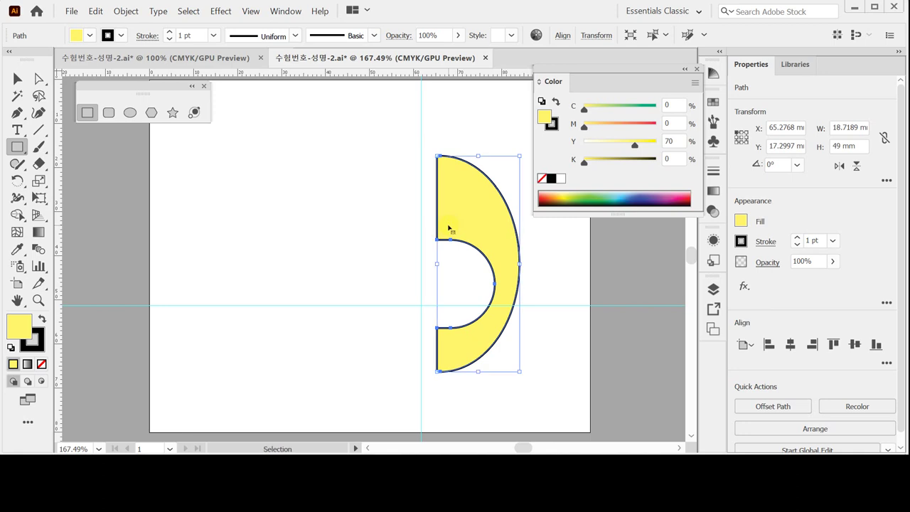
{"action": "key", "text": "ctrl+s"}
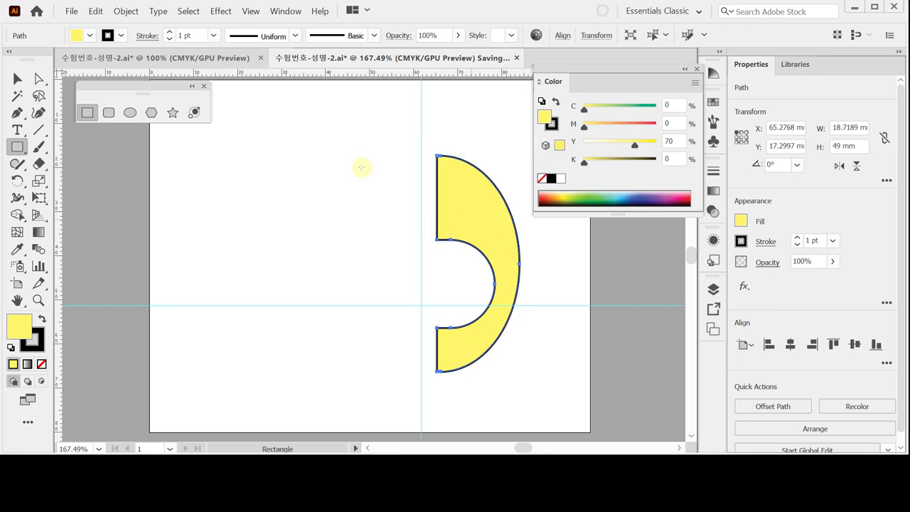
Move the arm's lower-left anchor point horizontally outward to about X 61 mm, slanting the lower end's edge
{"action": "left_click", "coordinate": [39, 79]}
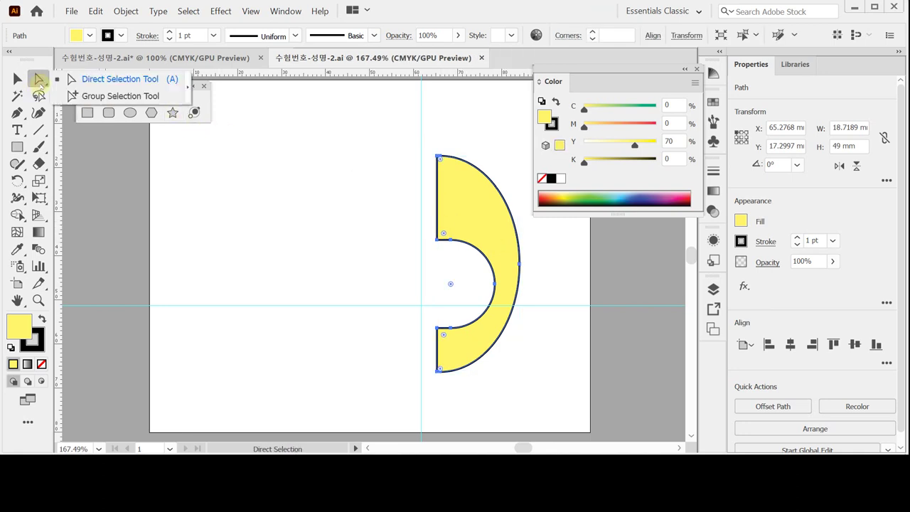
{"action": "left_click", "coordinate": [83, 79]}
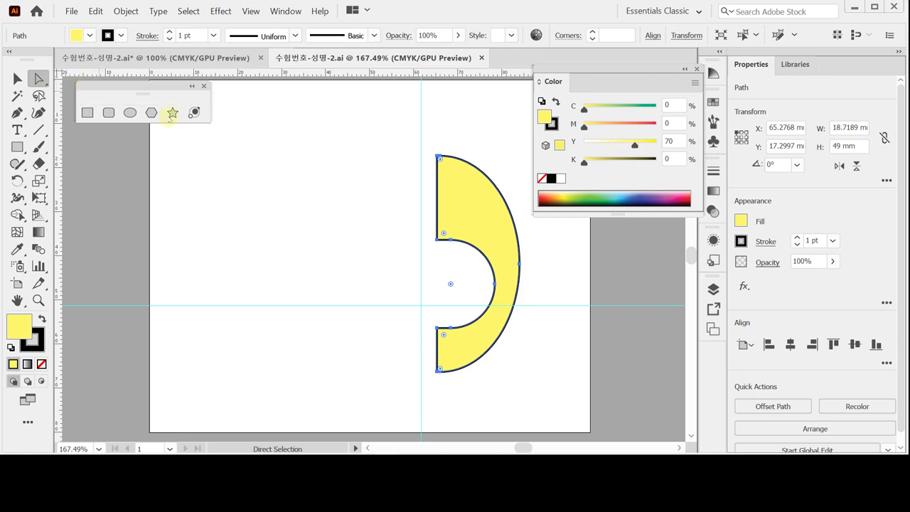
{"action": "left_click_drag", "start_coordinate": [415, 363], "coordinate": [437, 385]}
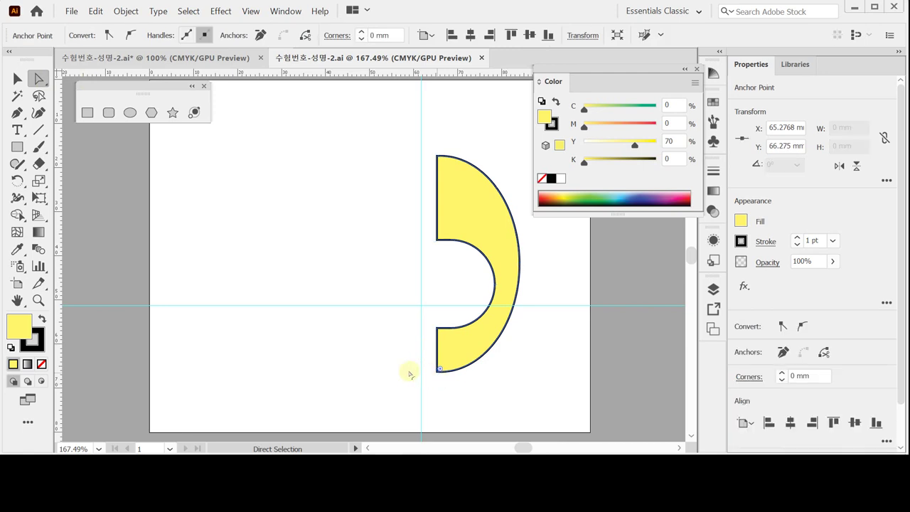
{"action": "left_click", "coordinate": [439, 373]}
{"action": "left_click", "coordinate": [459, 376]}
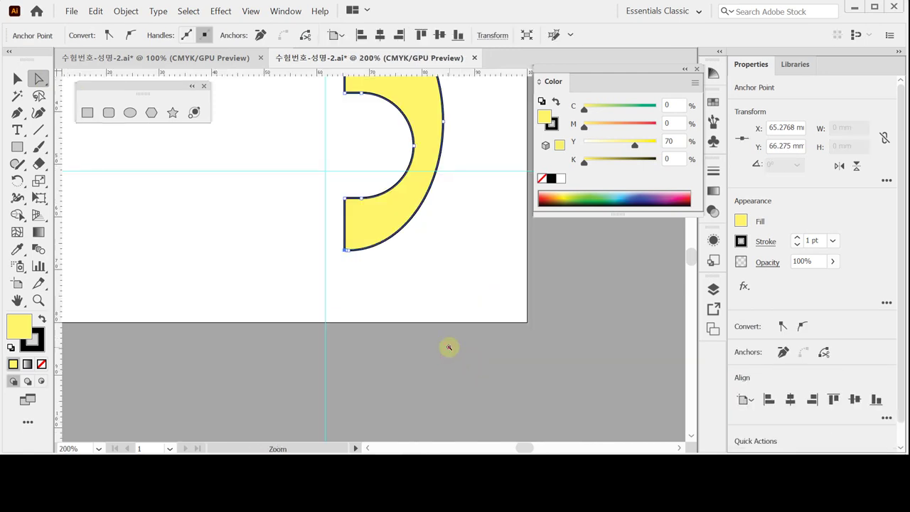
{"action": "left_click", "coordinate": [356, 321]}
{"action": "left_click_drag", "start_coordinate": [342, 252], "coordinate": [390, 296]}
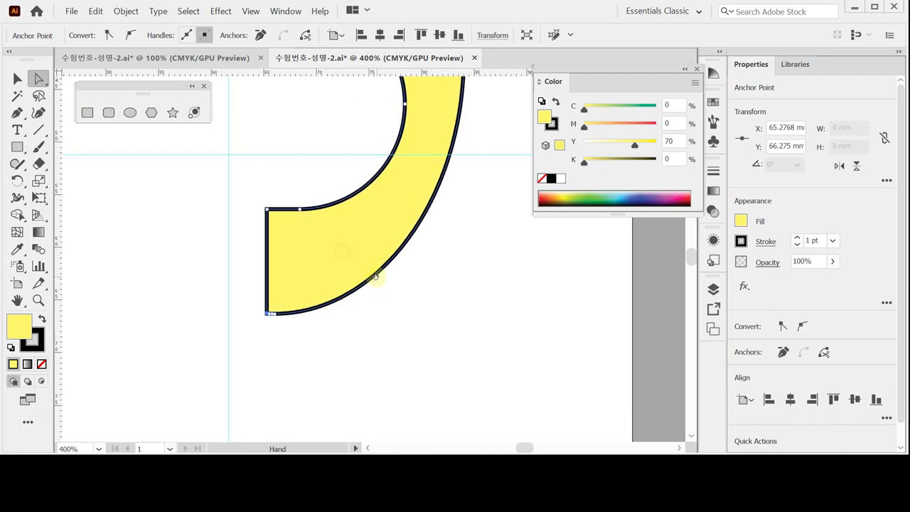
{"action": "left_click", "coordinate": [249, 315]}
{"action": "left_click", "coordinate": [265, 314]}
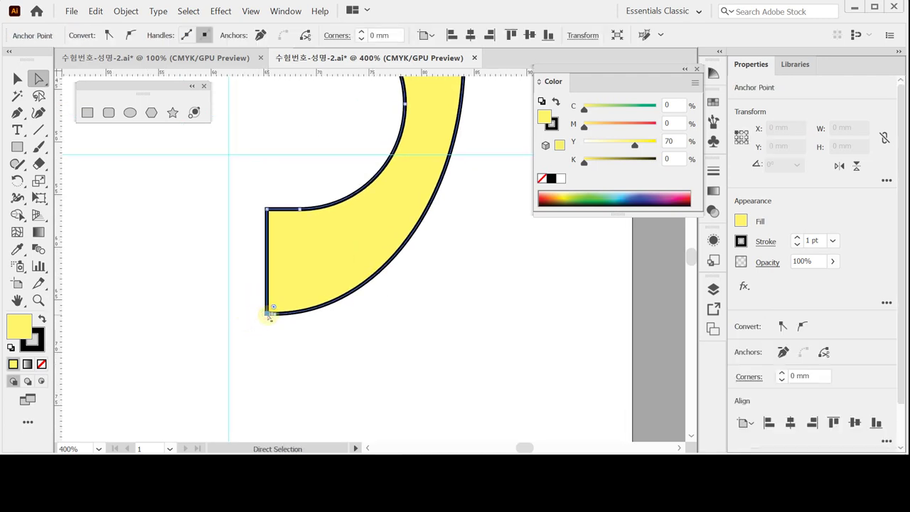
{"action": "left_click_drag", "start_coordinate": [266, 312], "coordinate": [222, 314]}
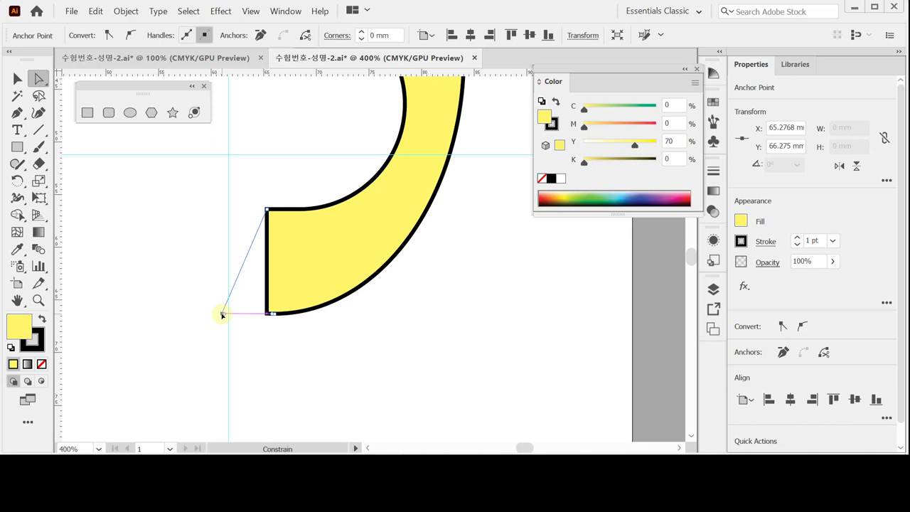
{"action": "left_click_drag", "start_coordinate": [222, 315], "coordinate": [222, 314]}
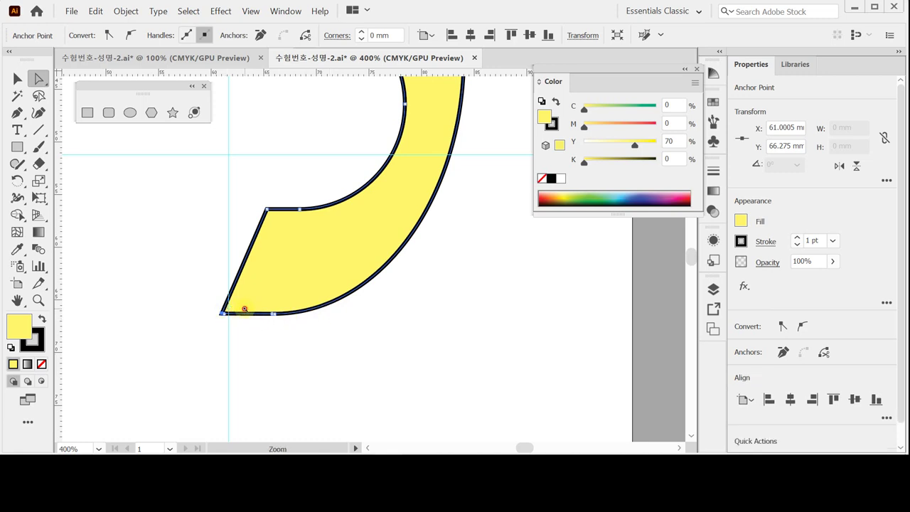
Draw a yellow rectangle about 8.8 × 4.3 mm over the arm's lower inner corner, positioned at about X 58.7 mm, Y 53.2 mm
{"action": "key", "text": "ctrl+equal"}
{"action": "left_click_drag", "start_coordinate": [370, 284], "coordinate": [239, 339]}
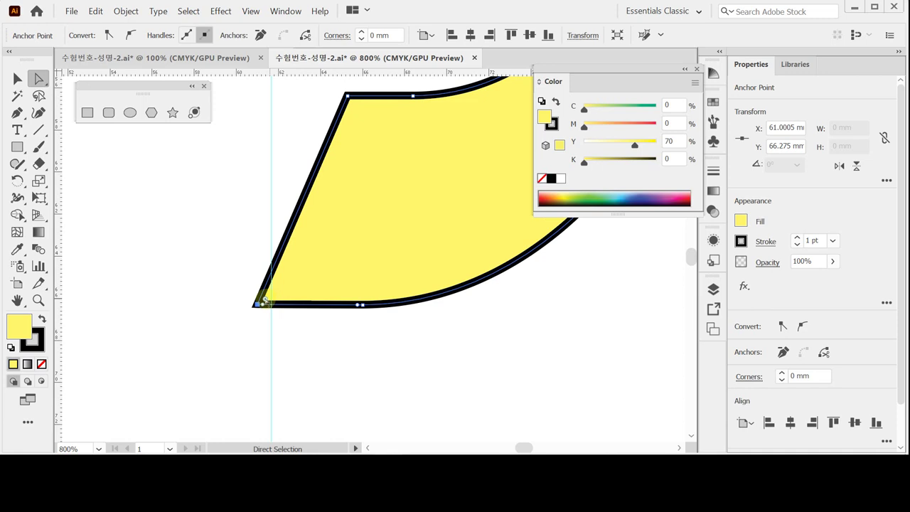
{"action": "left_click", "coordinate": [349, 290], "text": "ctrl+alt"}
{"action": "left_click", "coordinate": [369, 254], "text": "ctrl+alt"}
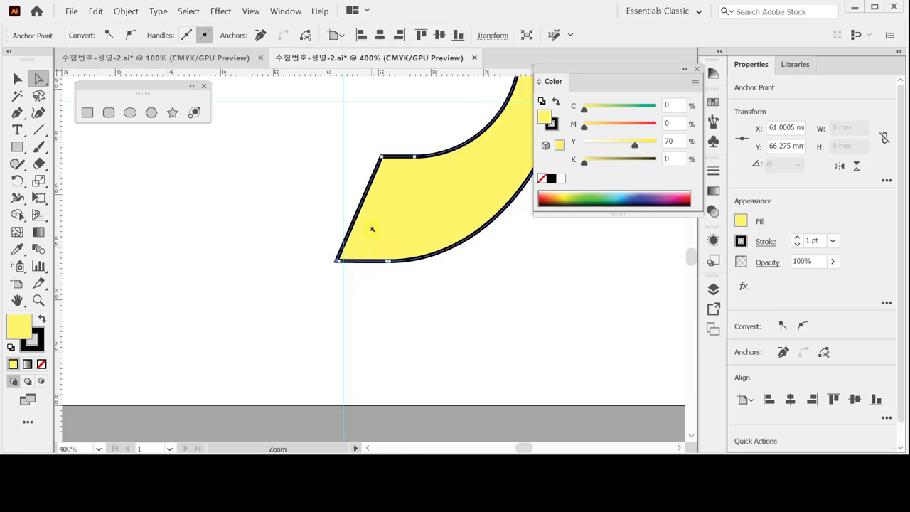
{"action": "left_click_drag", "start_coordinate": [374, 218], "coordinate": [342, 293]}
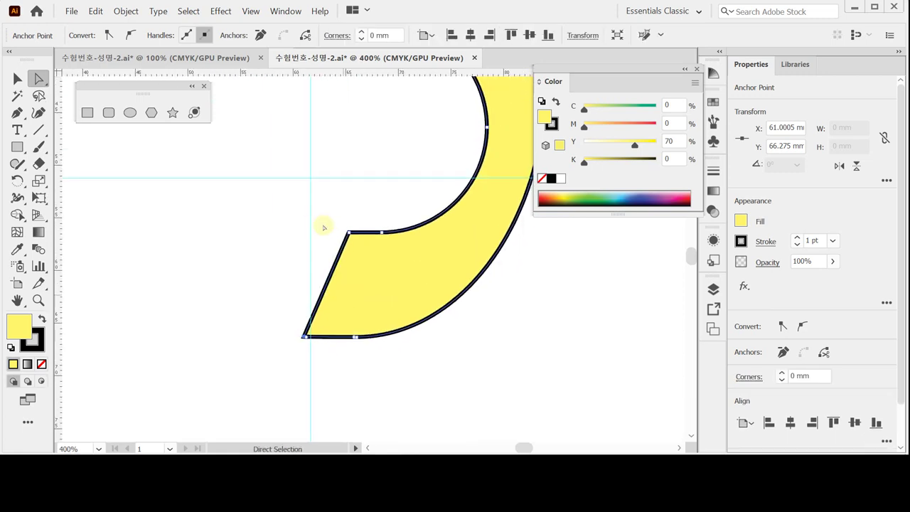
{"action": "left_click", "coordinate": [363, 211], "text": "ctrl+alt"}
{"action": "left_click_drag", "start_coordinate": [377, 201], "coordinate": [370, 254]}
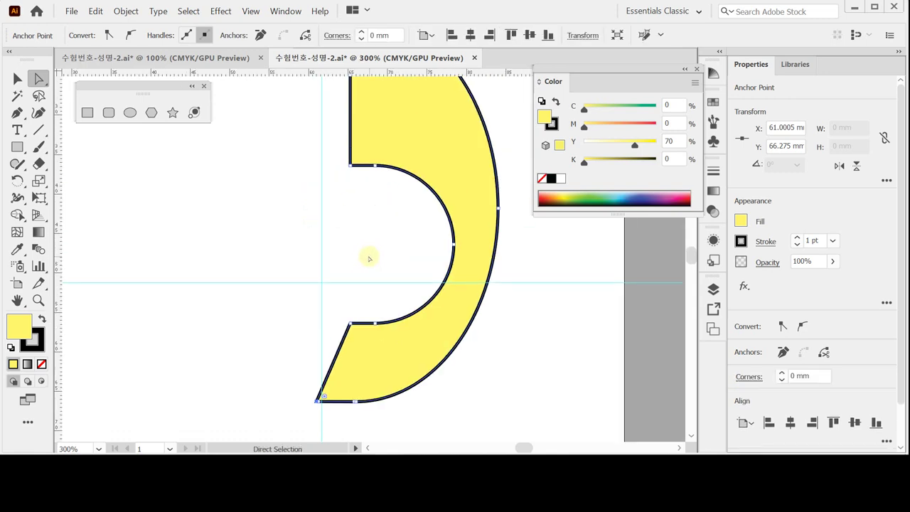
{"action": "left_click", "coordinate": [86, 113]}
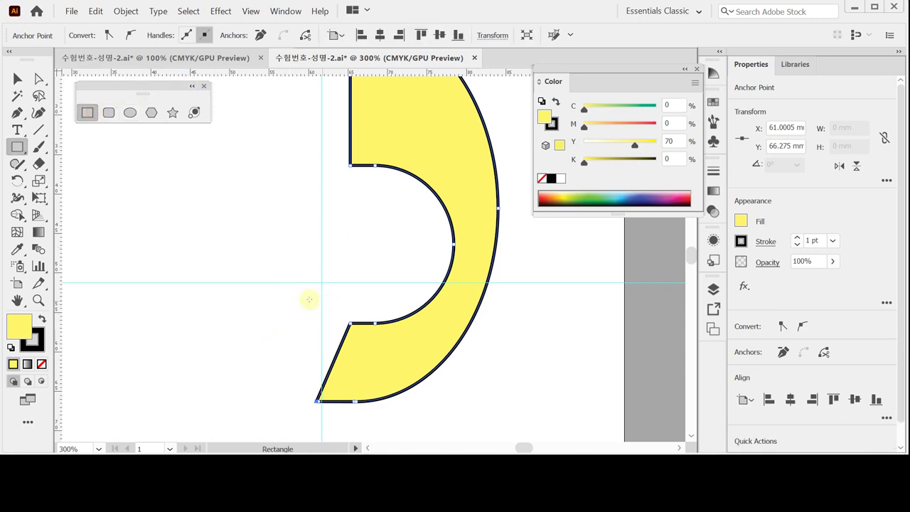
{"action": "left_click_drag", "start_coordinate": [302, 298], "coordinate": [370, 332]}
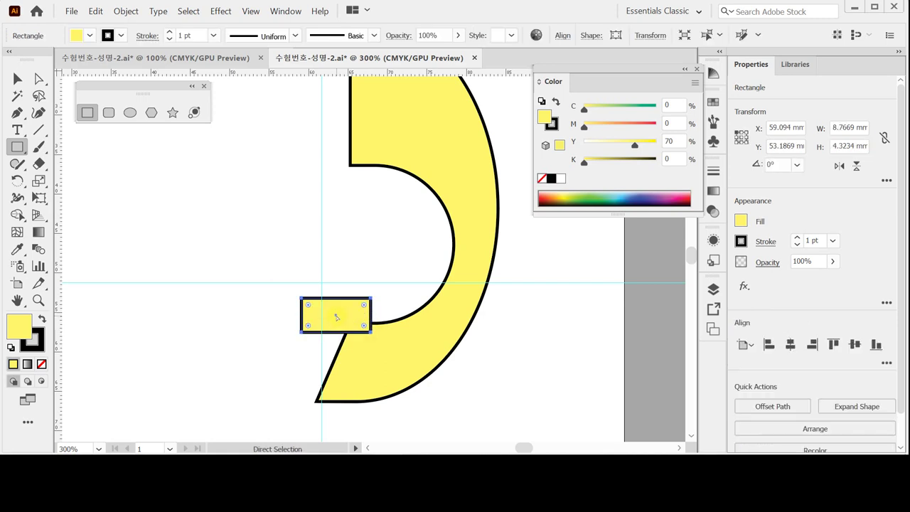
{"action": "left_click", "coordinate": [370, 323]}
{"action": "left_click_drag", "start_coordinate": [358, 255], "coordinate": [367, 298]}
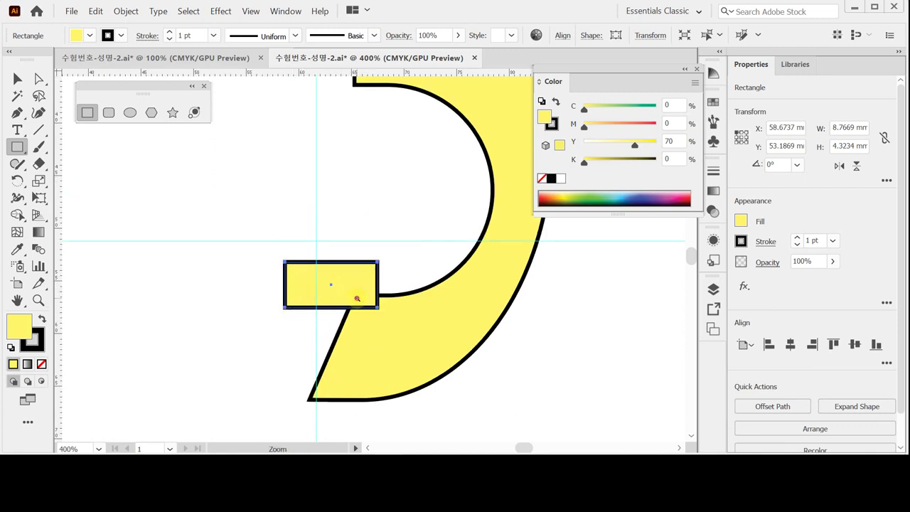
Unite the small rectangle and the curved arm into a single shape
{"action": "key", "text": "ctrl+minus"}
{"action": "key", "text": "ctrl"}
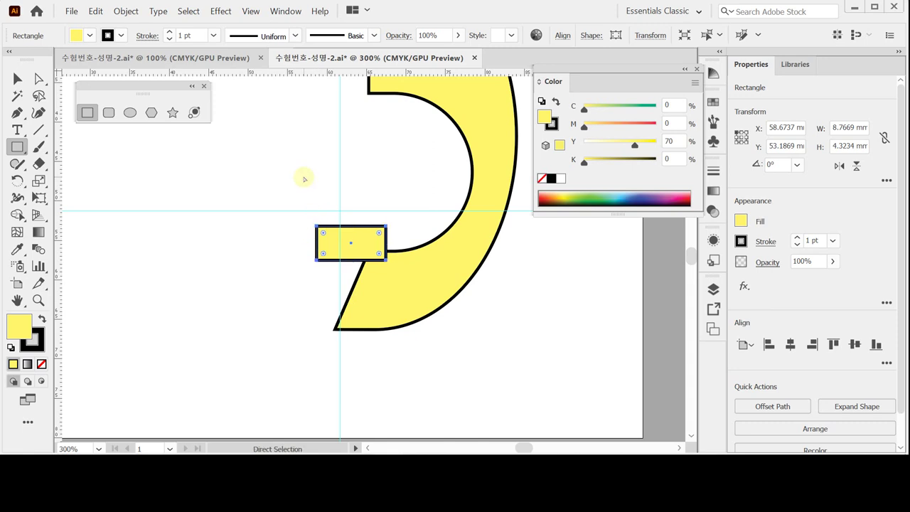
{"action": "key", "text": "ctrl+a"}
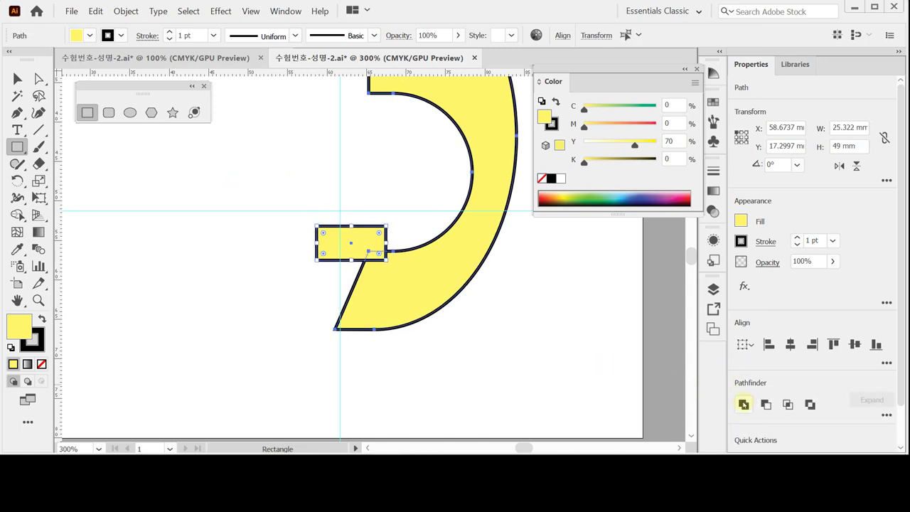
{"action": "left_click", "coordinate": [743, 404]}
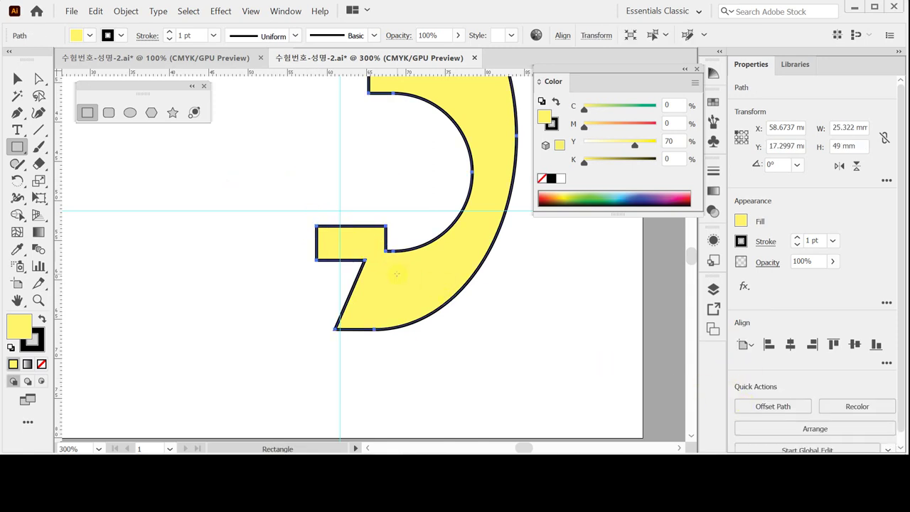
Round the three lower-left corners of the arm, from the tab's underside to the slanted tip, to about 1.3 mm radius
{"action": "key", "text": "ctrl+="}
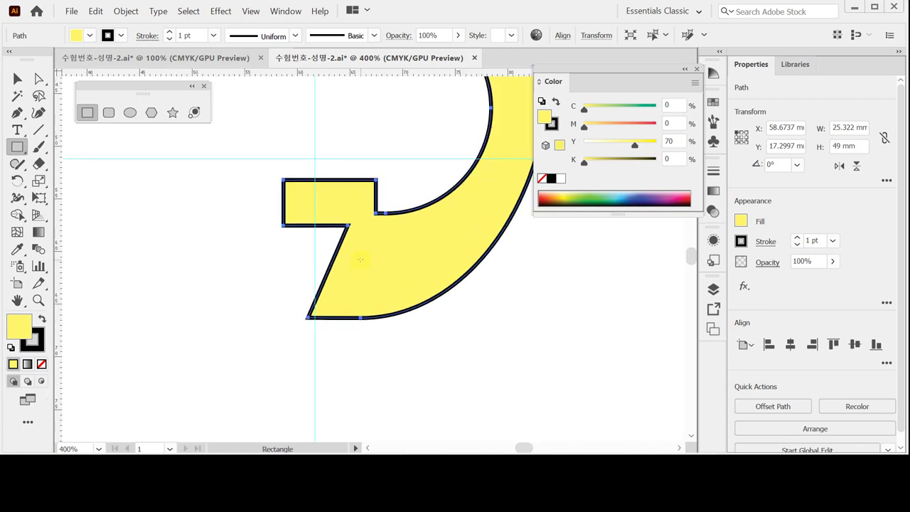
{"action": "key", "text": "a"}
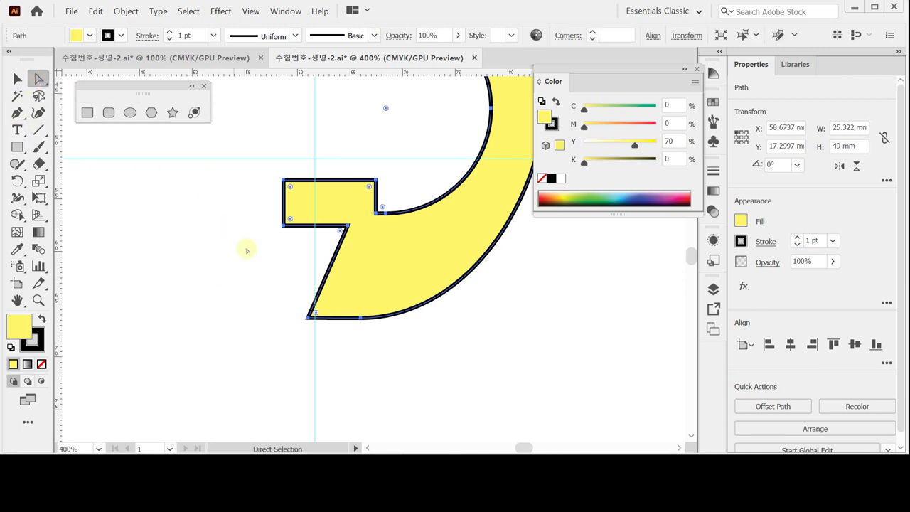
{"action": "left_click_drag", "start_coordinate": [231, 205], "coordinate": [352, 343]}
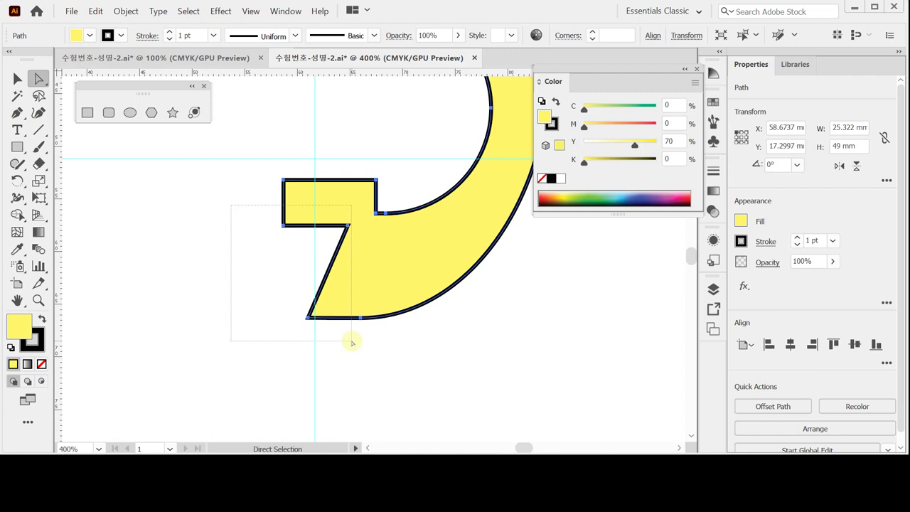
{"action": "left_click_drag", "start_coordinate": [352, 343], "coordinate": [352, 342]}
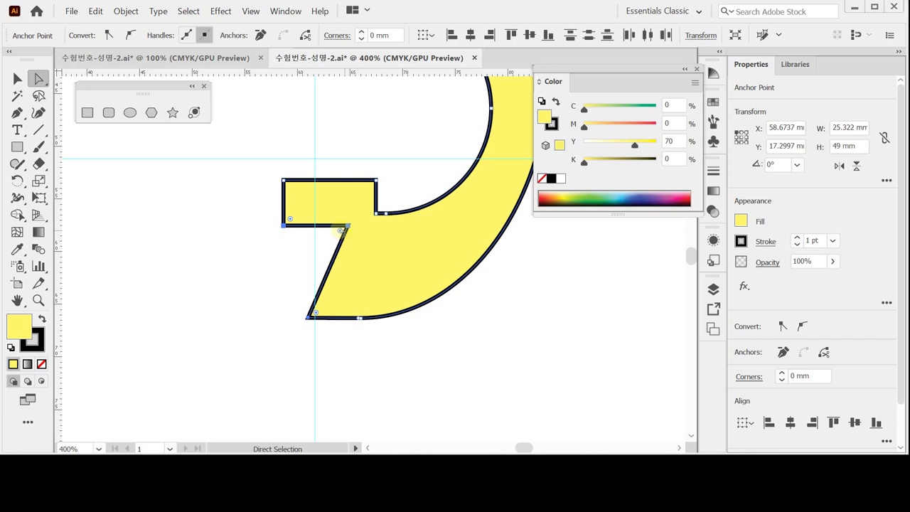
{"action": "left_click_drag", "start_coordinate": [342, 230], "coordinate": [328, 239]}
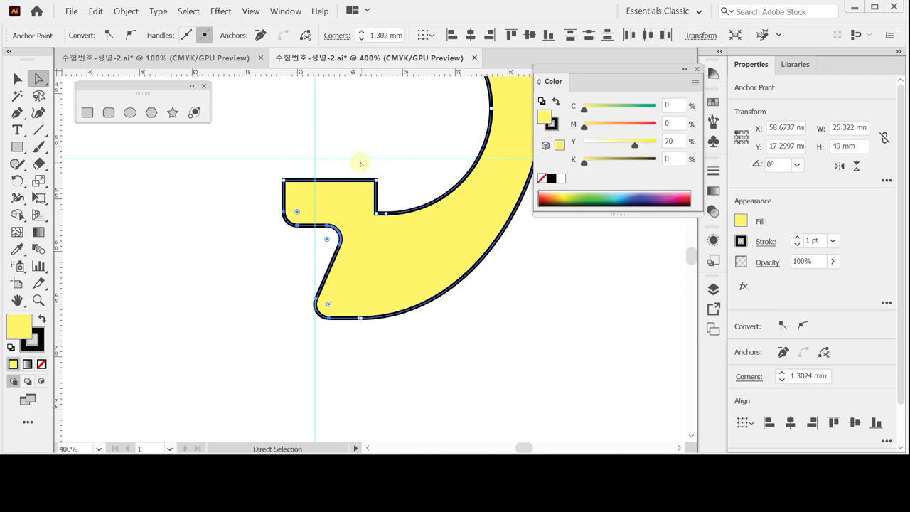
{"action": "key", "text": "v"}
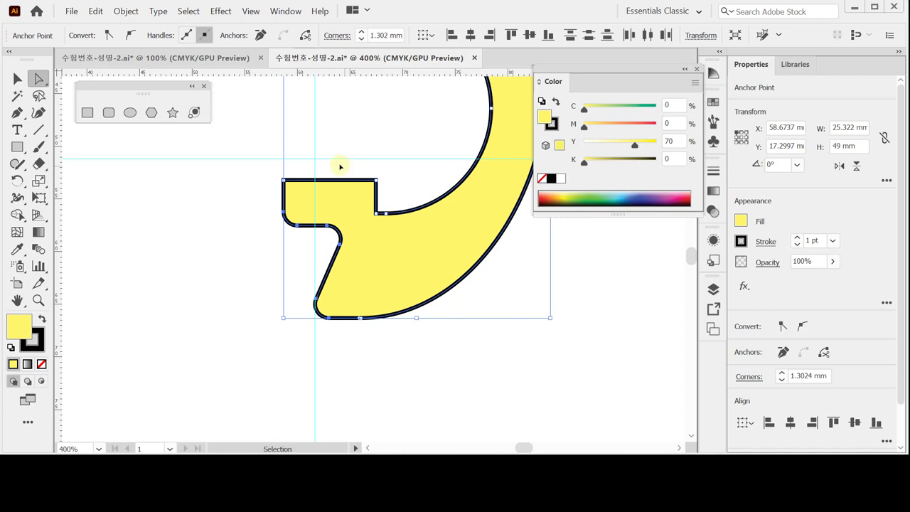
Save the document and remove the black stroke from the microscope arm
{"action": "key", "text": "ctrl+s"}
{"action": "left_click_drag", "start_coordinate": [349, 147], "coordinate": [304, 269]}
{"action": "scroll", "coordinate": [331, 260], "scroll_direction": "down", "scroll_amount": 1}
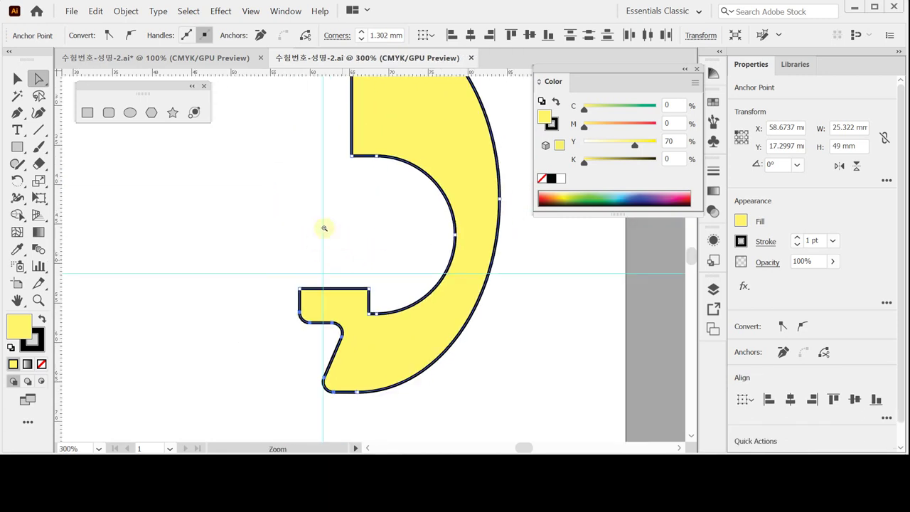
{"action": "left_click_drag", "start_coordinate": [308, 237], "coordinate": [302, 240]}
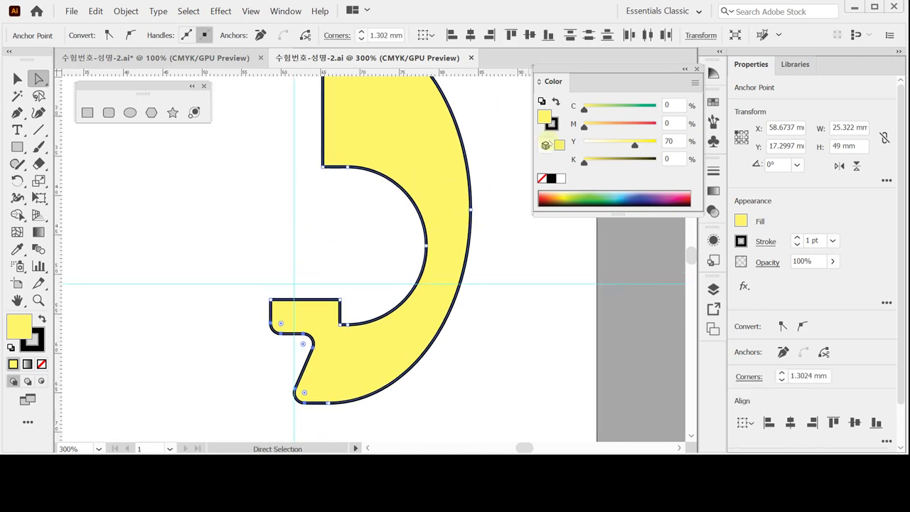
{"action": "left_click", "coordinate": [552, 126]}
{"action": "left_click", "coordinate": [542, 179]}
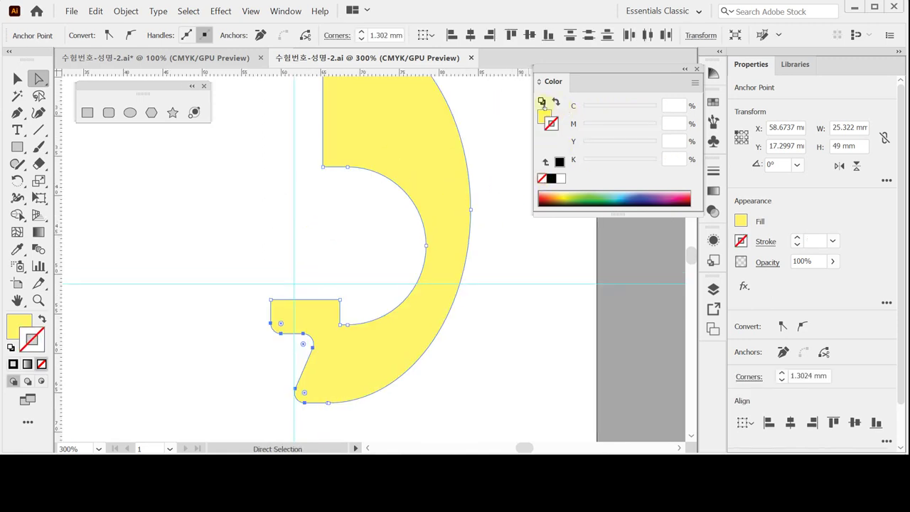
Fill the arm with dark red C 40, M 100, Y 80, K 40 and deselect it
{"action": "left_click", "coordinate": [544, 115]}
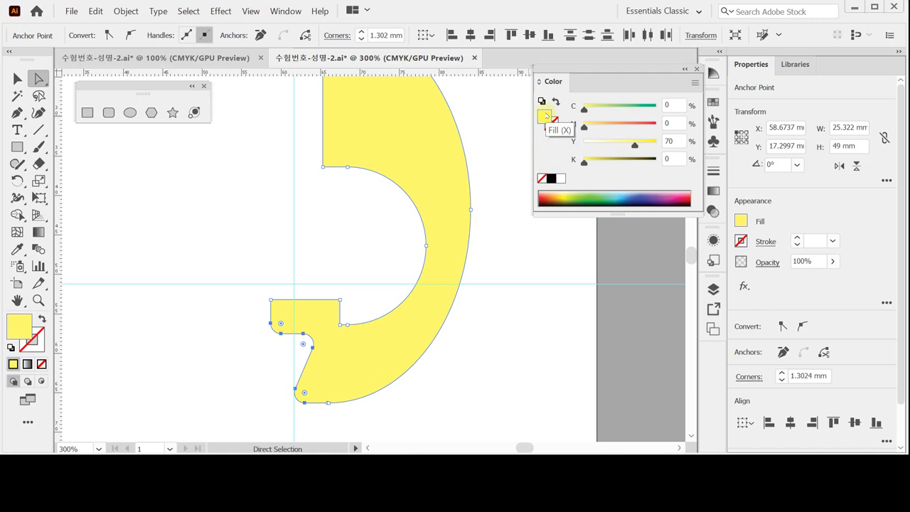
{"action": "left_click", "coordinate": [672, 106]}
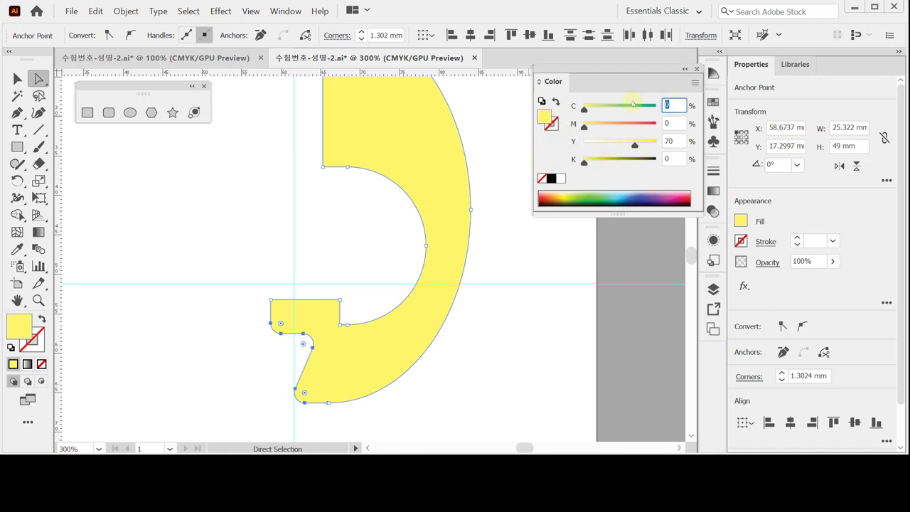
{"action": "type", "text": "40"}
{"action": "key", "text": "Tab"}
{"action": "type", "text": "100"}
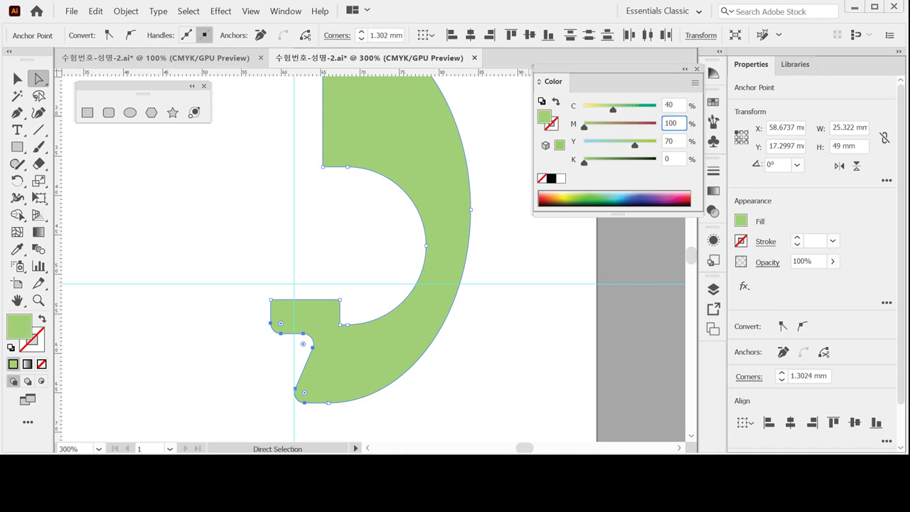
{"action": "key", "text": "Tab"}
{"action": "type", "text": "80"}
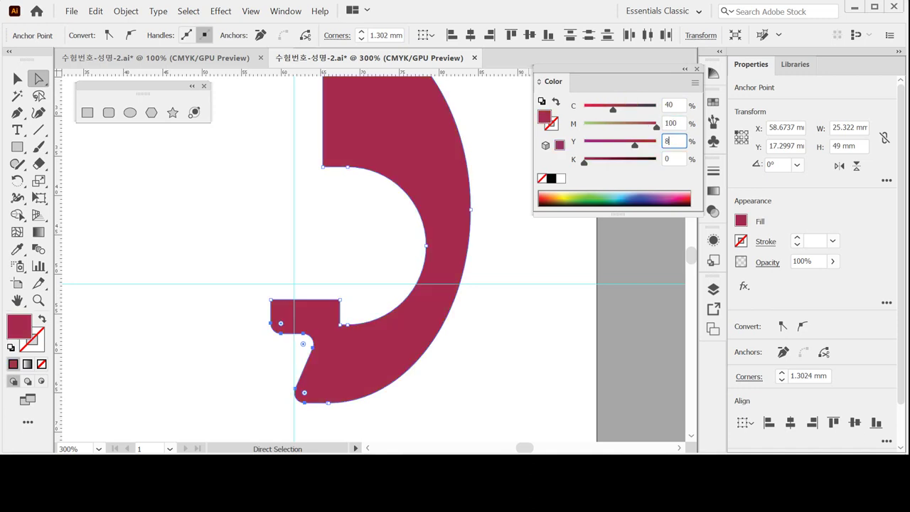
{"action": "key", "text": "Tab"}
{"action": "type", "text": "40"}
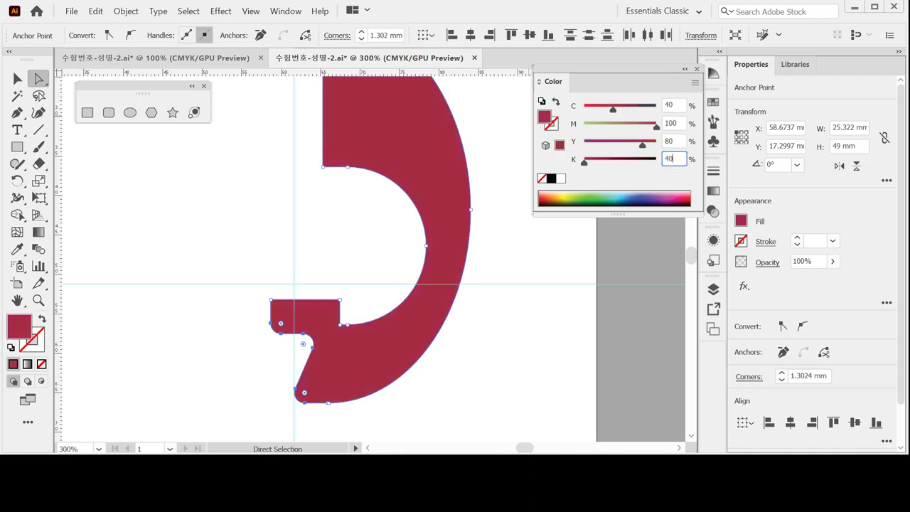
{"action": "key", "text": "Return"}
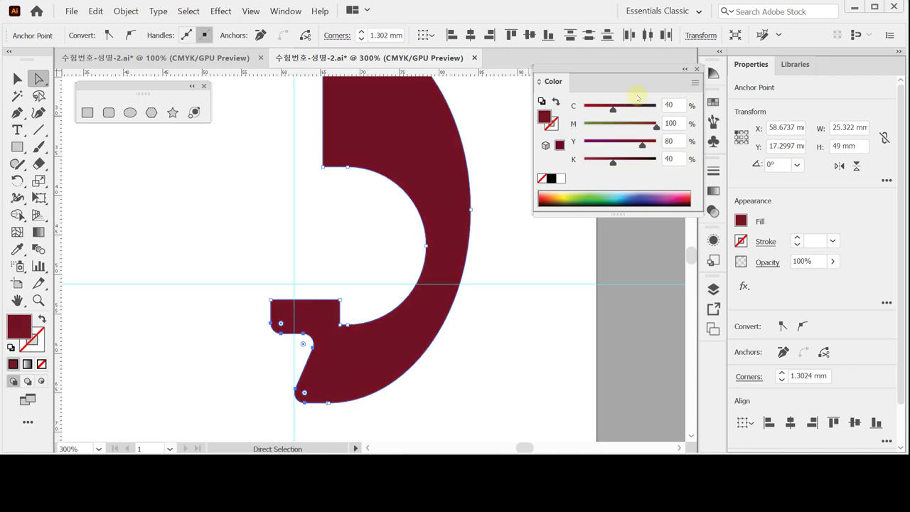
{"action": "left_click_drag", "start_coordinate": [677, 105], "coordinate": [654, 103]}
{"action": "key", "text": "Tab"}
{"action": "key", "text": "Tab"}
{"action": "key", "text": "Tab"}
{"action": "key", "text": "Return"}
{"action": "left_click", "coordinate": [562, 240]}
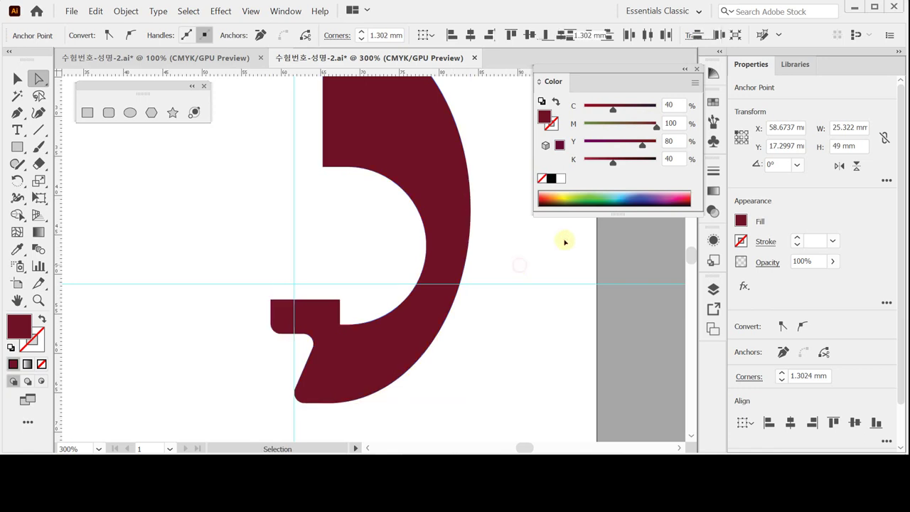
Fill the whole arm with green C 60, M 20, Y 60, K 20 and deselect it
{"action": "left_click", "coordinate": [451, 171]}
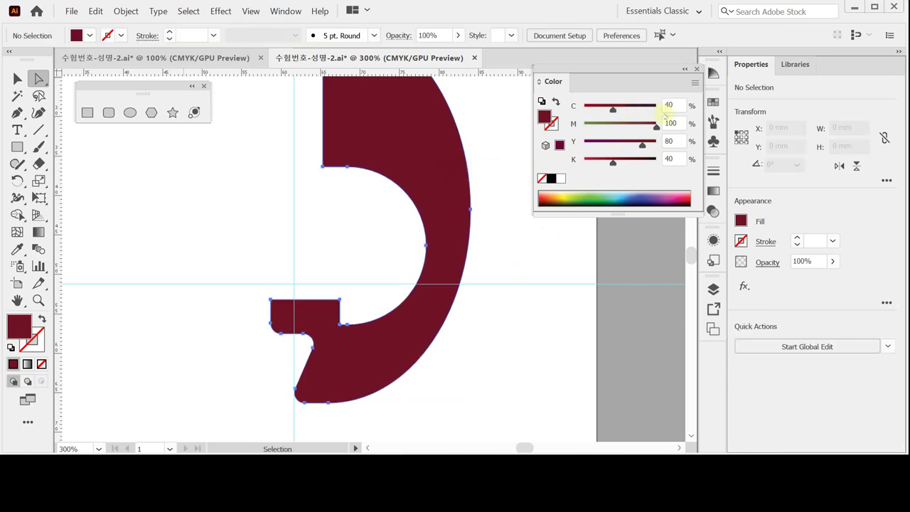
{"action": "left_click", "coordinate": [674, 106]}
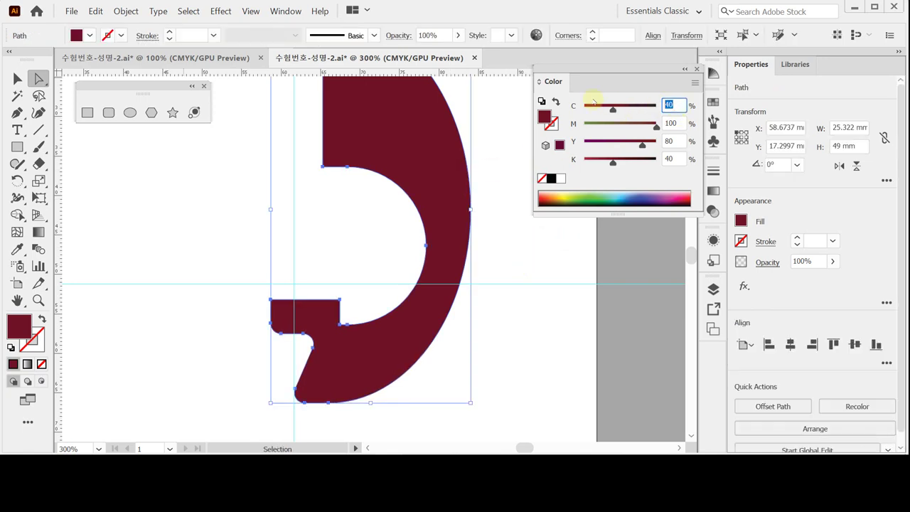
{"action": "type", "text": "60"}
{"action": "key", "text": "Tab"}
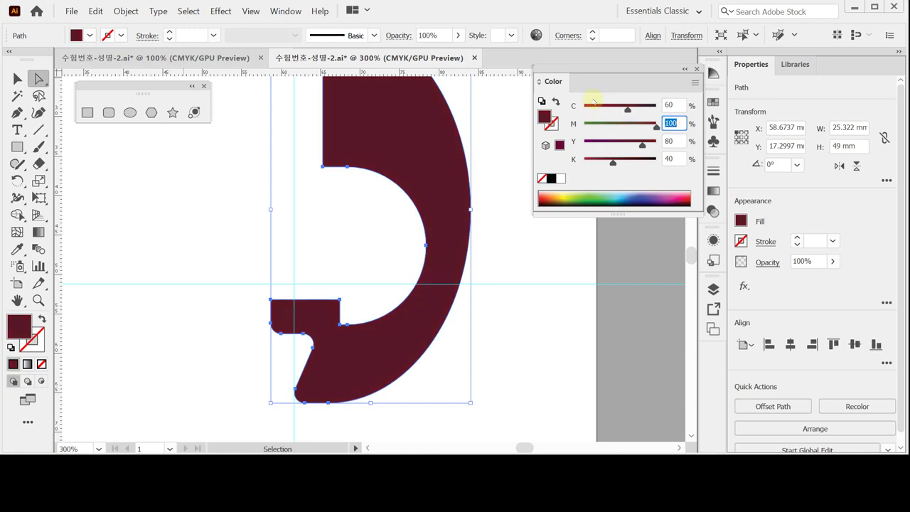
{"action": "type", "text": "20"}
{"action": "key", "text": "Tab"}
{"action": "type", "text": "60"}
{"action": "key", "text": "Tab"}
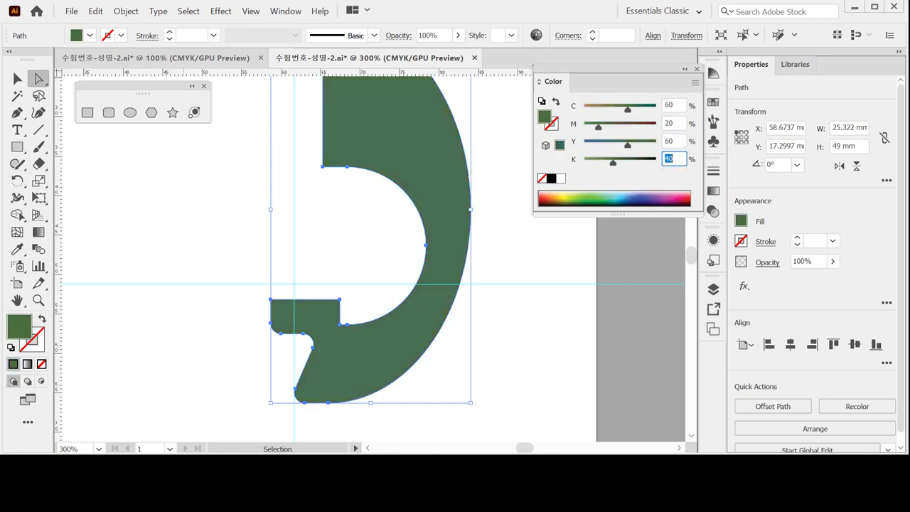
{"action": "type", "text": "20"}
{"action": "key", "text": "Tab"}
{"action": "key", "text": "Return"}
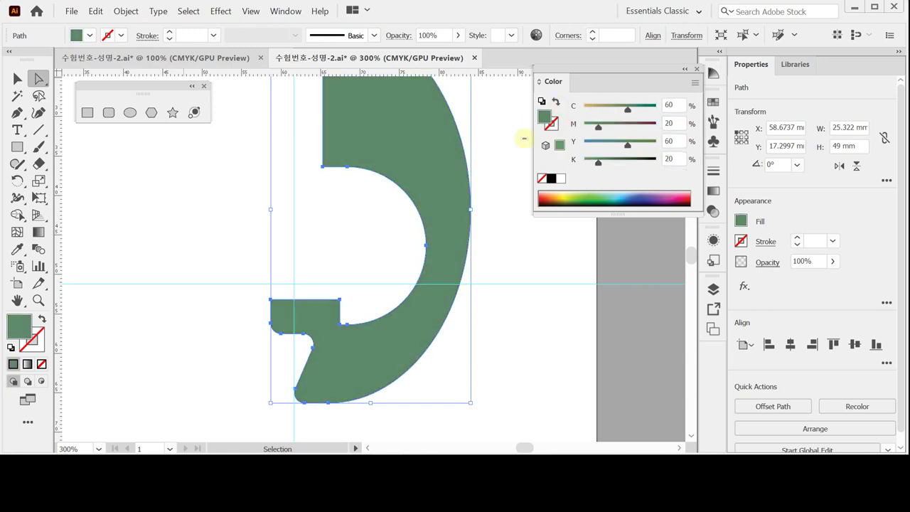
{"action": "key", "text": "ctrl+minus"}
{"action": "key", "text": "a"}
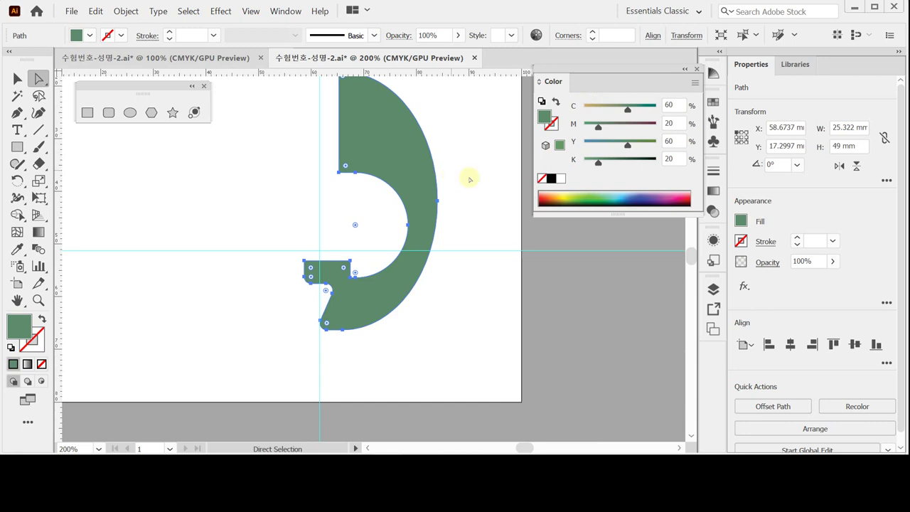
{"action": "key", "text": "v"}
{"action": "left_click", "coordinate": [289, 212]}
{"action": "key", "text": "a"}
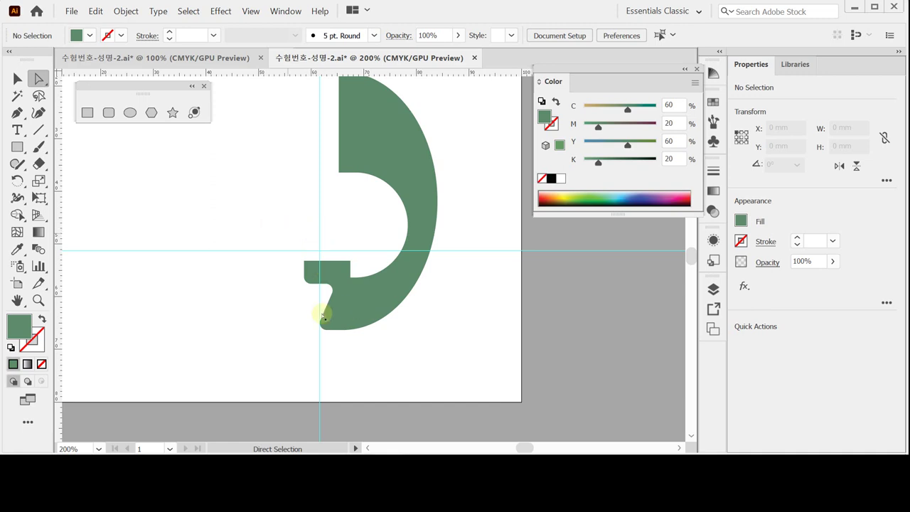
Create a 20 × 5 mm rounded rectangle with corner radius 73 mm and place it over the arm's tab at about X 52 mm, Y 48.3 mm
{"action": "left_click", "coordinate": [110, 113]}
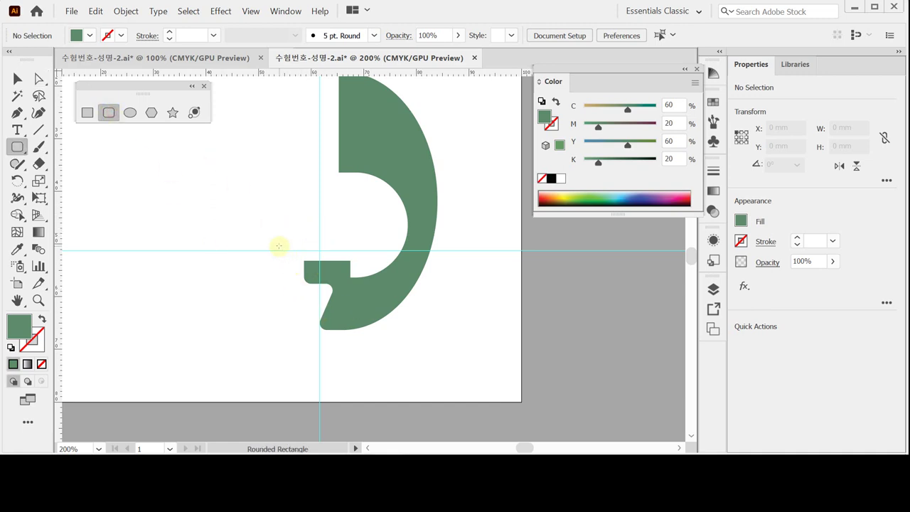
{"action": "left_click", "coordinate": [291, 245]}
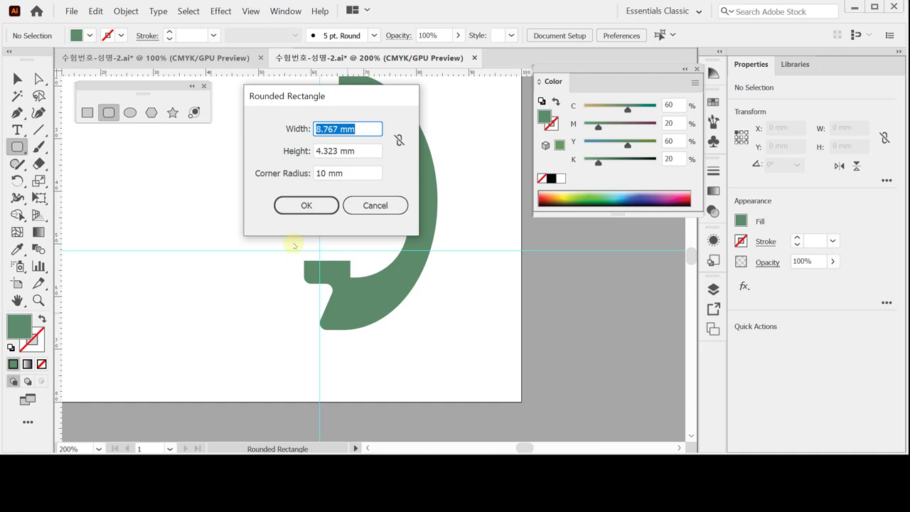
{"action": "type", "text": "20"}
{"action": "key", "text": "Tab"}
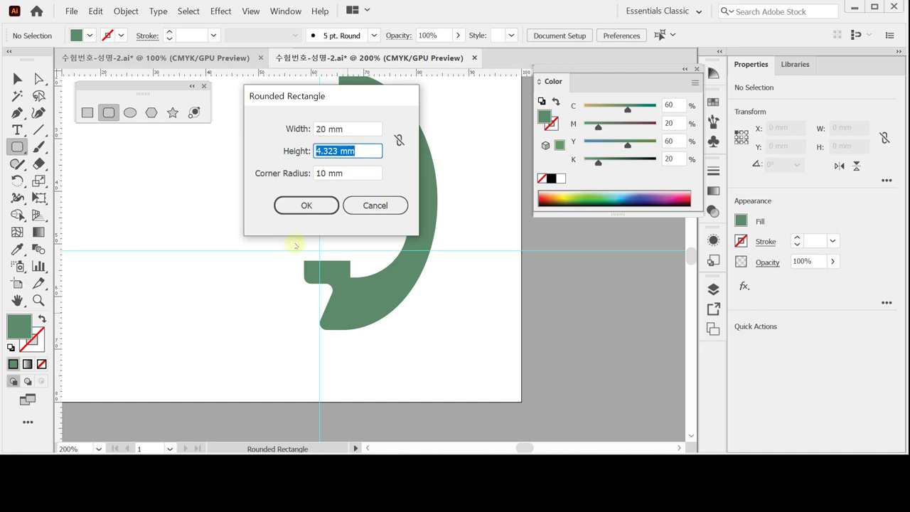
{"action": "type", "text": "5"}
{"action": "key", "text": "Tab"}
{"action": "type", "text": "7"}
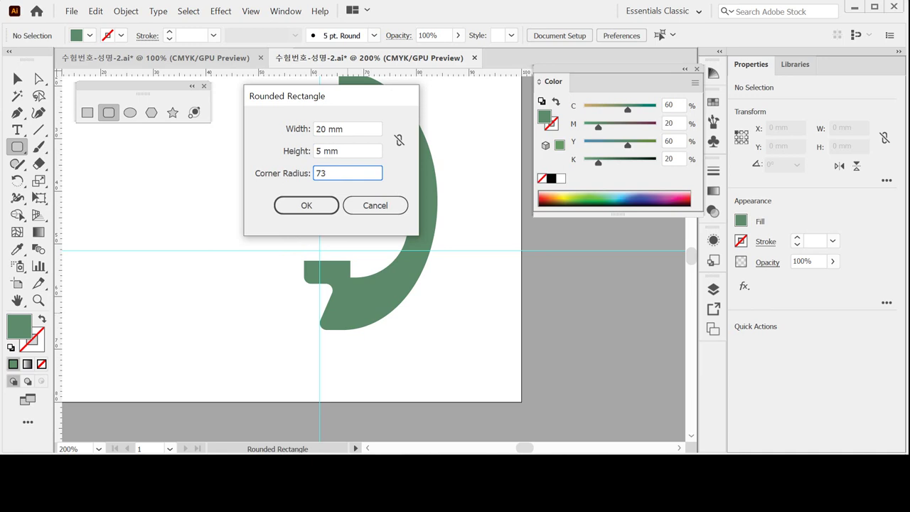
{"action": "key", "text": "Return"}
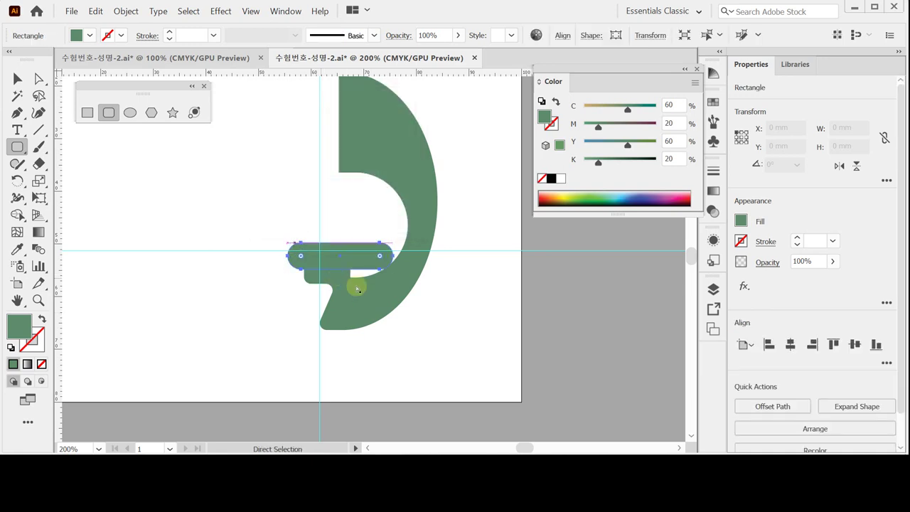
{"action": "mouse_move", "coordinate": [357, 260]}
{"action": "left_mouse_down"}
{"action": "mouse_move", "coordinate": [329, 248]}
{"action": "mouse_move", "coordinate": [346, 248]}
{"action": "left_mouse_up"}
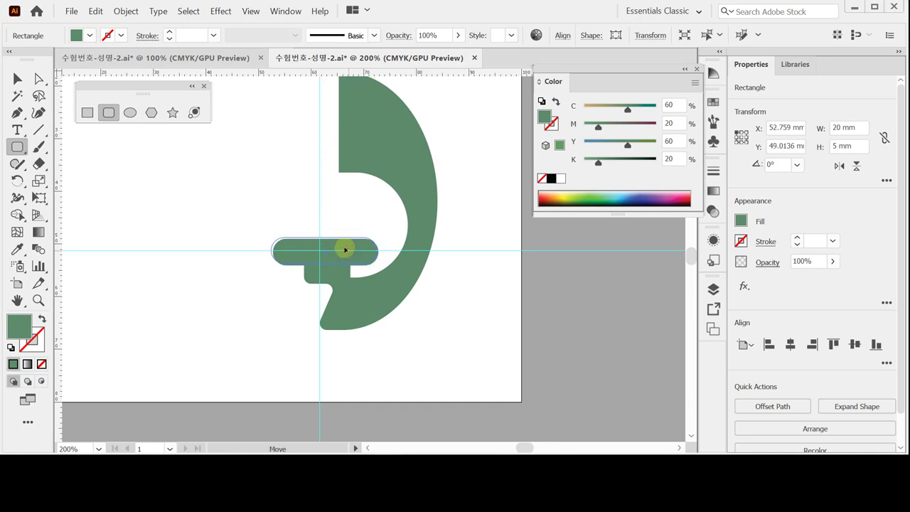
Fill the rounded rectangle with dark red C 40, M 100, Y 80, K 40 and save the document
{"action": "left_click", "coordinate": [670, 105]}
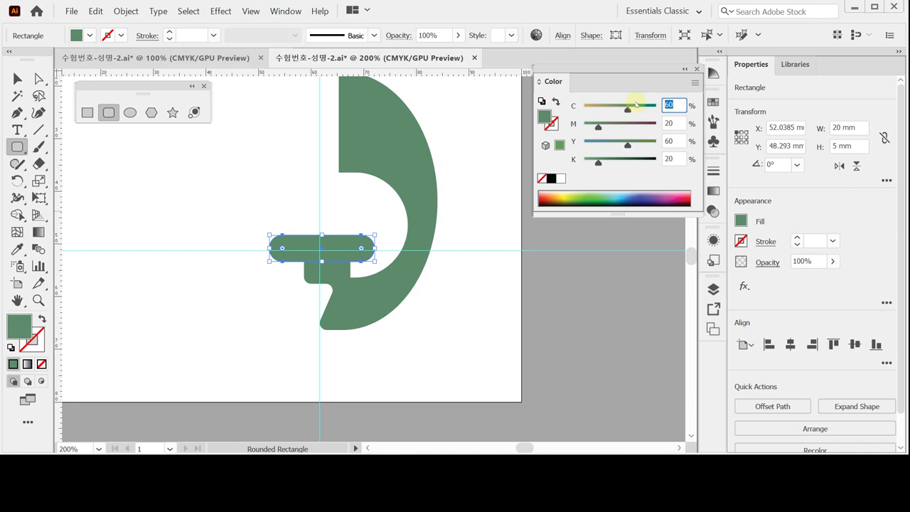
{"action": "type", "text": "40"}
{"action": "key", "text": "Tab"}
{"action": "type", "text": "100"}
{"action": "key", "text": "Tab"}
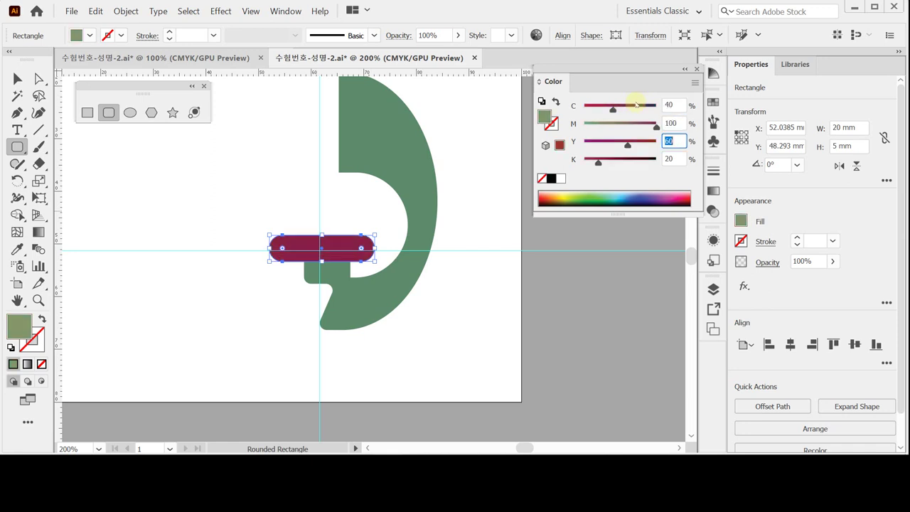
{"action": "type", "text": "80"}
{"action": "key", "text": "Tab"}
{"action": "type", "text": "40"}
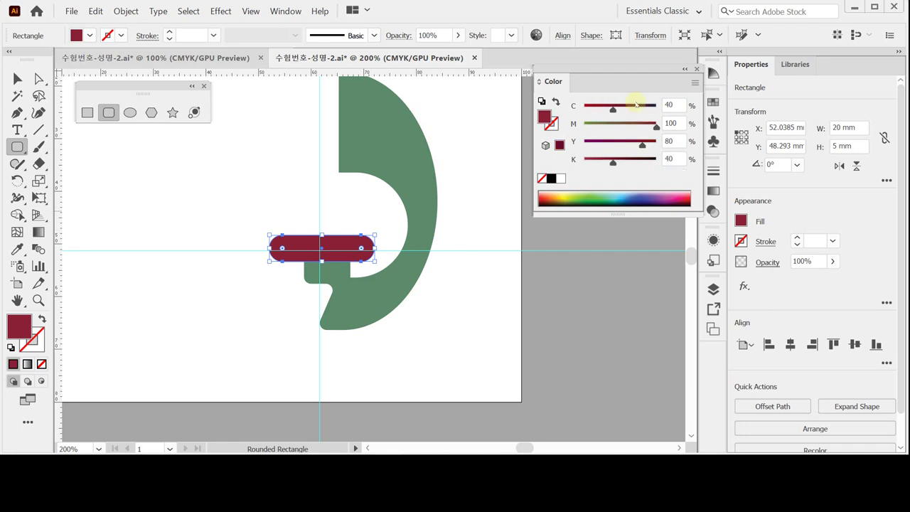
{"action": "key", "text": "Return"}
{"action": "left_click", "coordinate": [438, 266]}
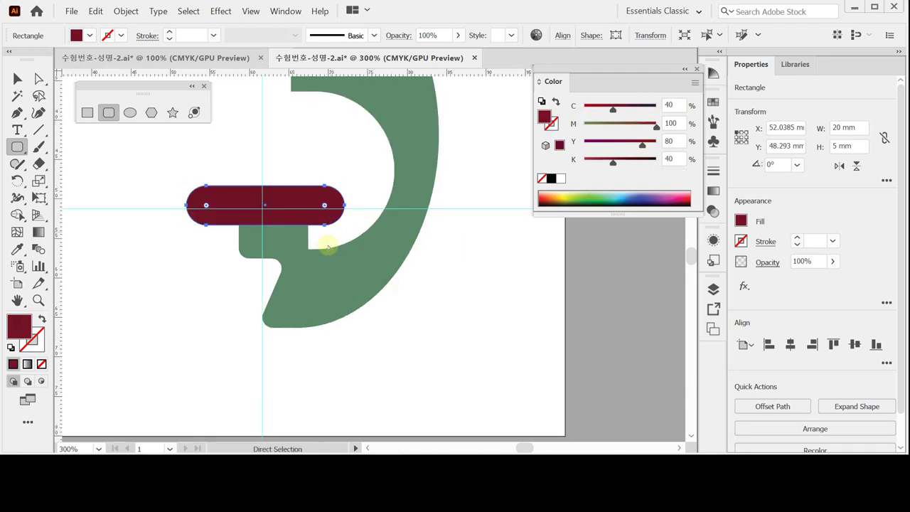
{"action": "left_click", "coordinate": [289, 215]}
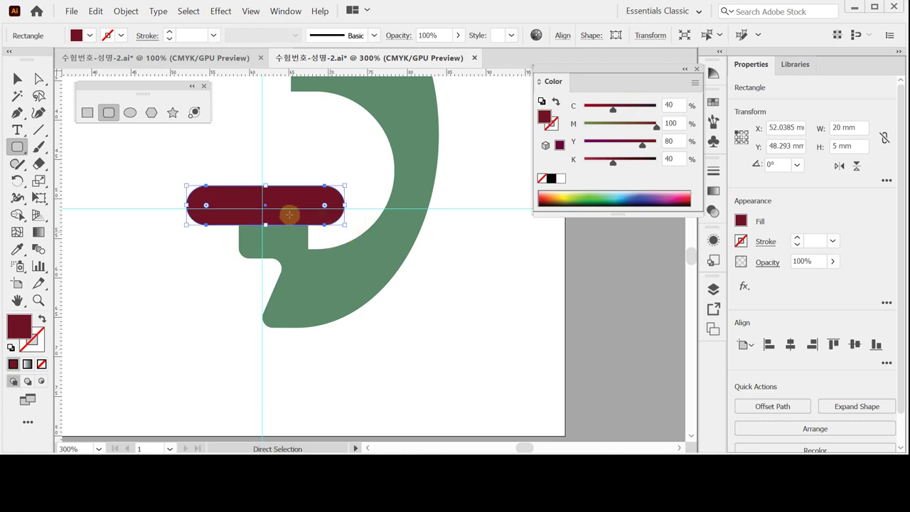
{"action": "left_click", "coordinate": [372, 206]}
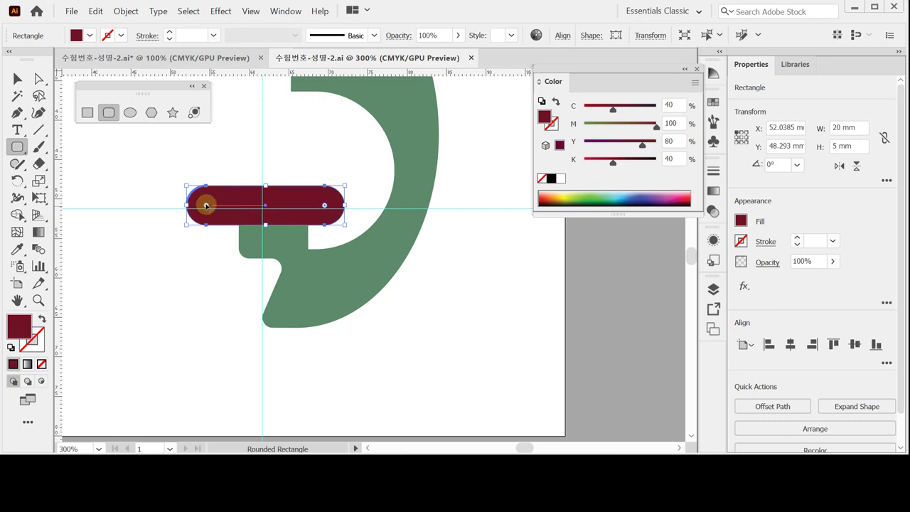
Draw a rectangle about 26 mm wide over the upper part of the dark red bar, ending at the horizontal guide
{"action": "left_click_drag", "start_coordinate": [206, 203], "coordinate": [236, 232]}
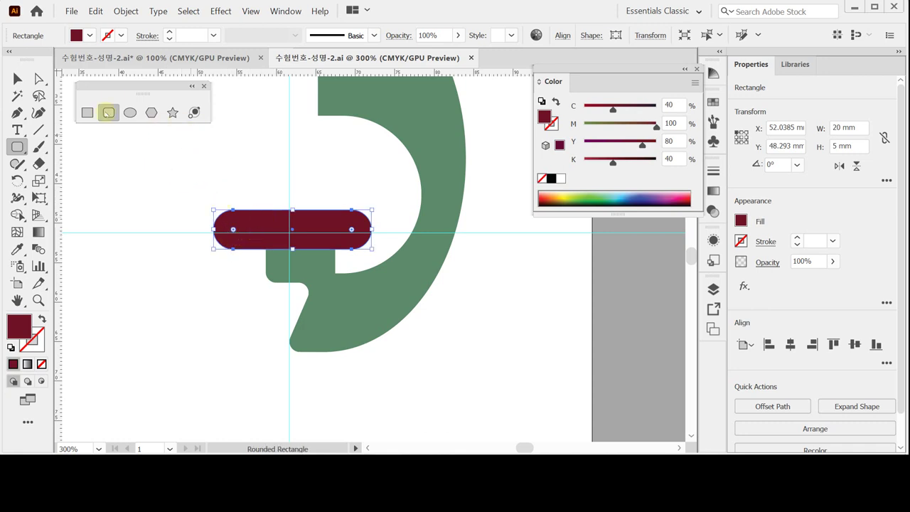
{"action": "left_click", "coordinate": [86, 113]}
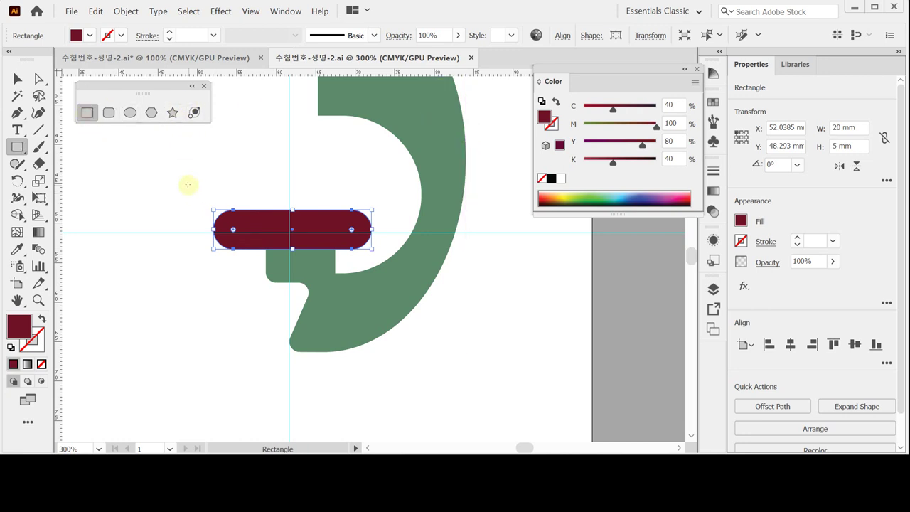
{"action": "left_click_drag", "start_coordinate": [193, 191], "coordinate": [399, 232]}
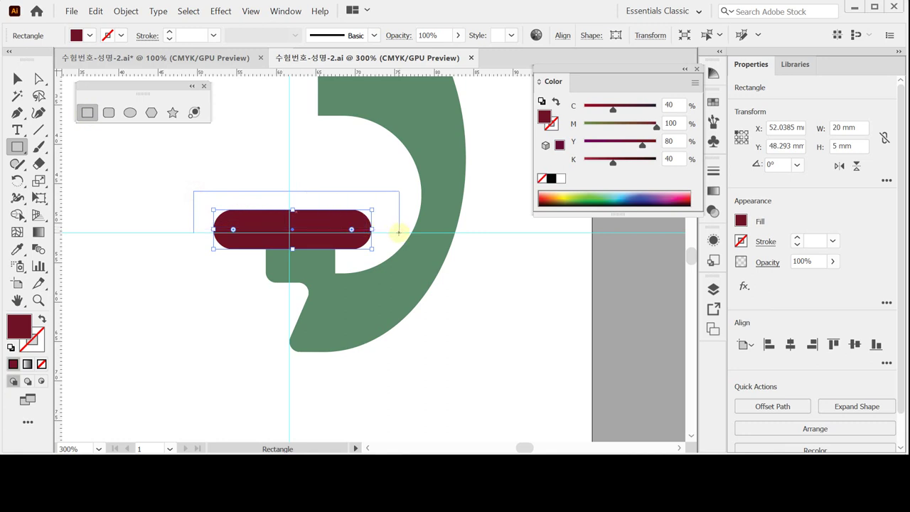
{"action": "left_click_drag", "start_coordinate": [399, 232], "coordinate": [399, 233]}
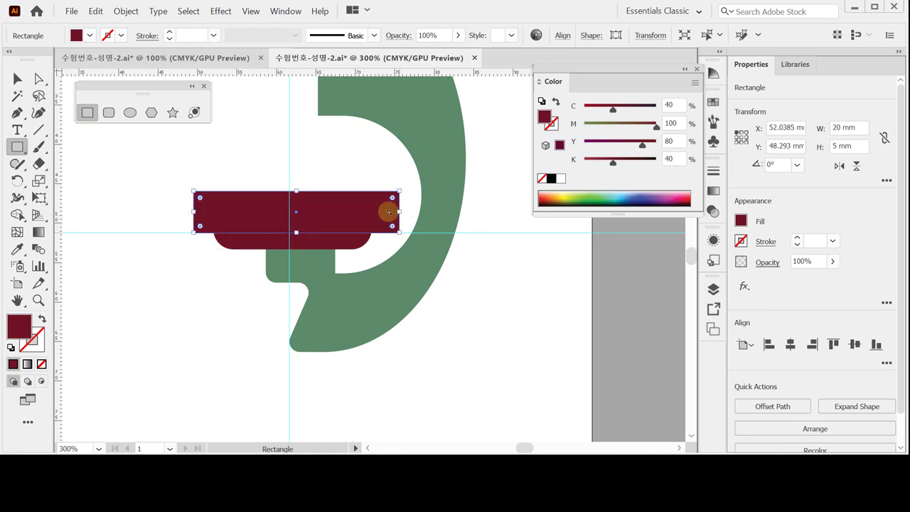
Select the rectangle and the rounded bar and subtract the front rectangle, leaving only the bar's lower part as the stage
{"action": "key", "text": "v"}
{"action": "left_click_drag", "start_coordinate": [189, 169], "coordinate": [228, 268]}
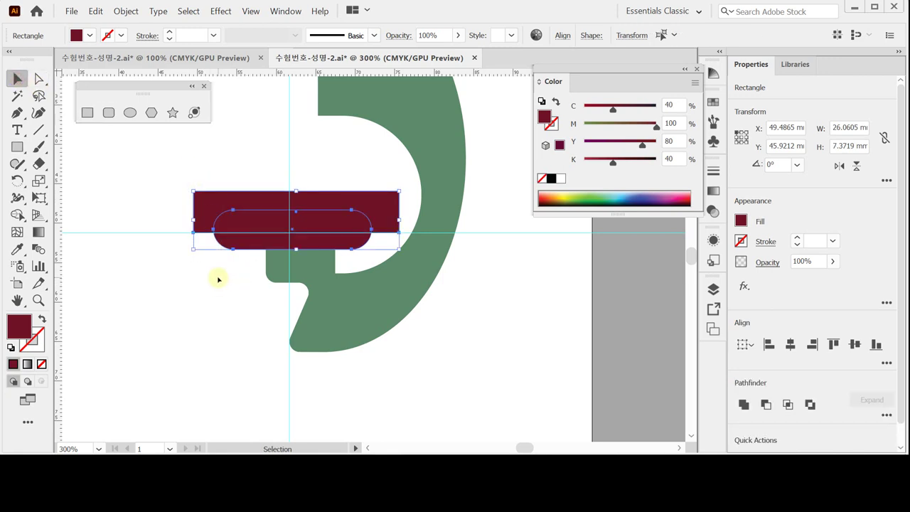
{"action": "left_click", "coordinate": [766, 404]}
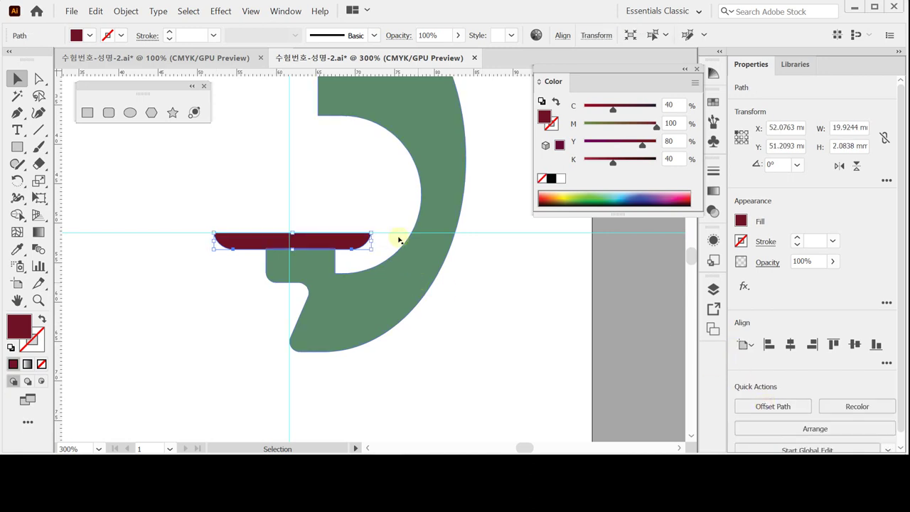
Nudge the dark red stage 1 mm left to X 51.08 mm with its top edge on the horizontal guide, and save
{"action": "key", "text": "Left"}
{"action": "key", "text": "Left"}
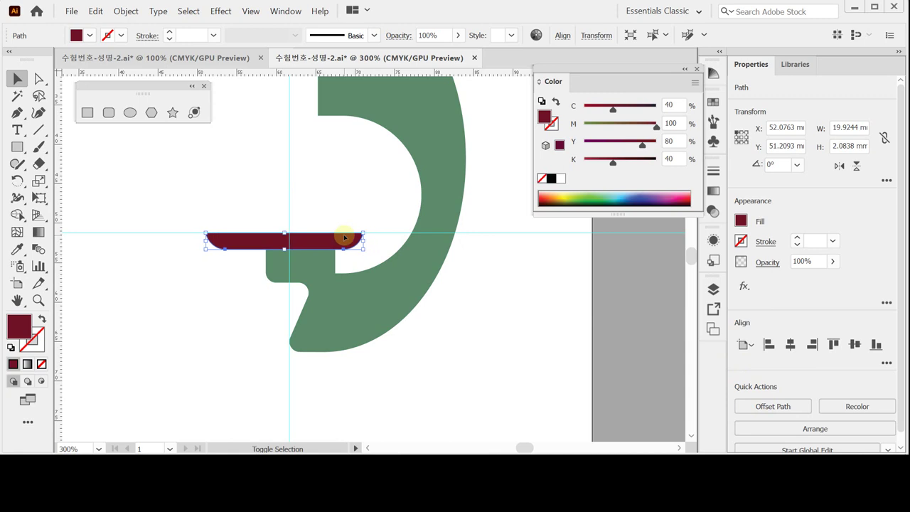
{"action": "key", "text": "Up"}
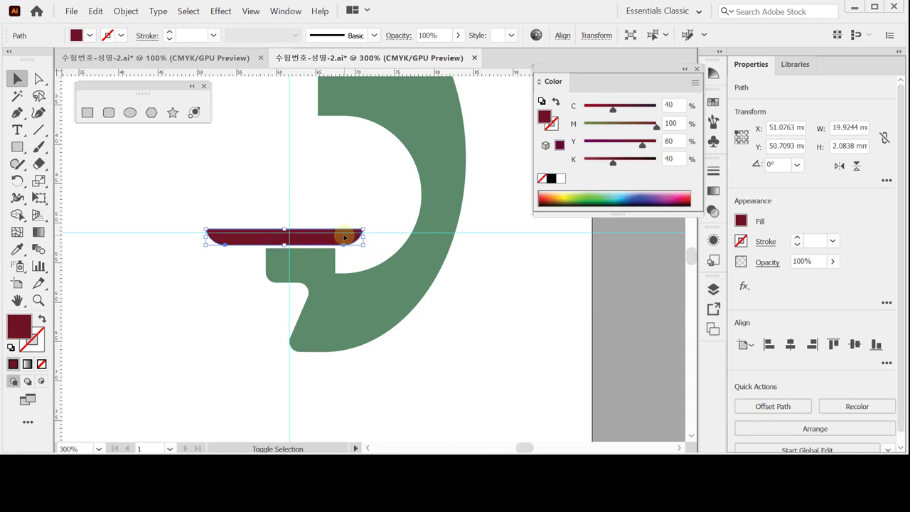
{"action": "key", "text": "Down"}
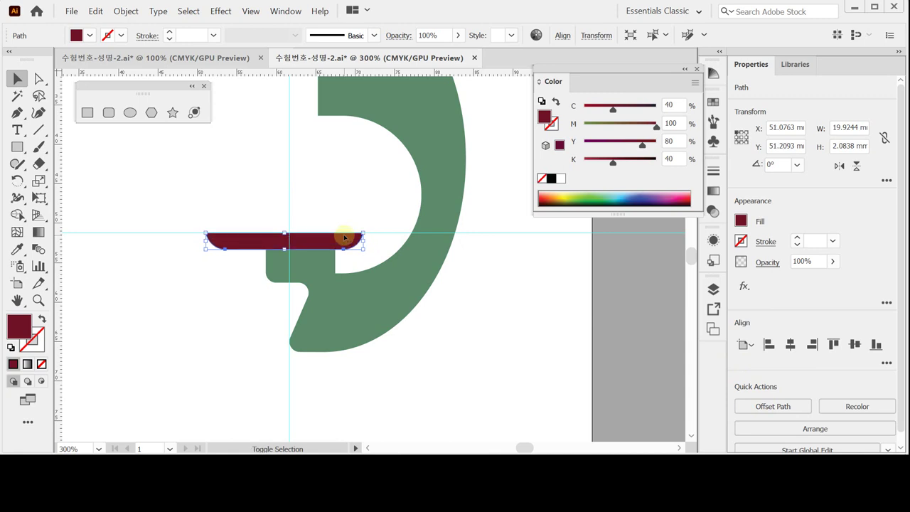
{"action": "key", "text": "Right"}
{"action": "key", "text": "Left"}
{"action": "key", "text": "ctrl"}
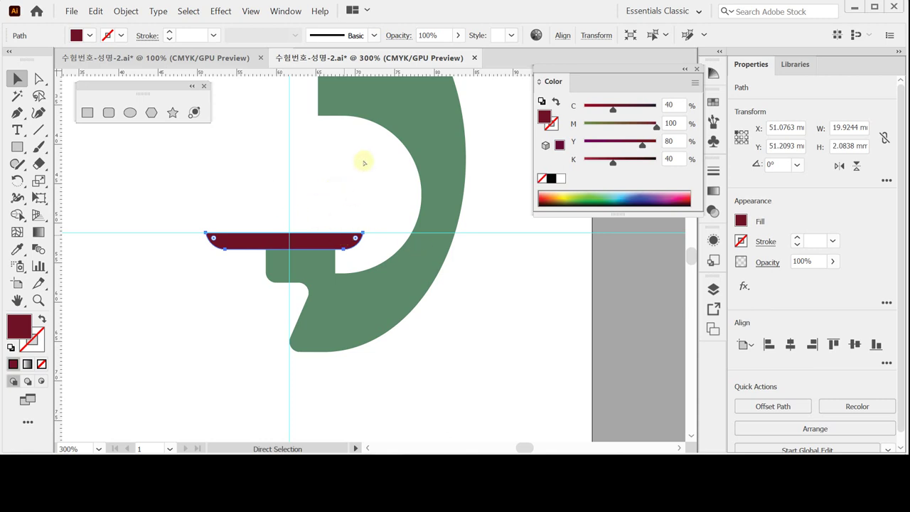
{"action": "key", "text": "ctrl+plus"}
{"action": "left_click_drag", "start_coordinate": [331, 132], "coordinate": [320, 253]}
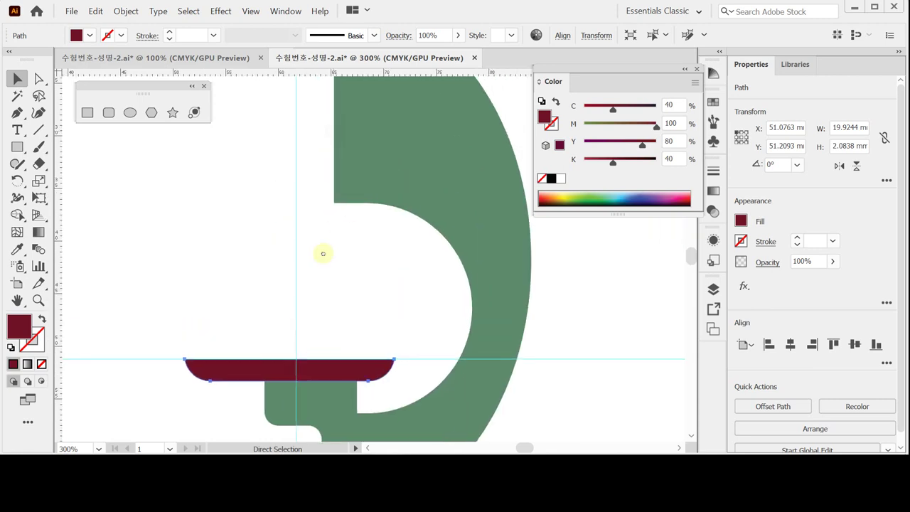
{"action": "key", "text": "ctrl+s"}
Deselect the stage and reset the drawing colors to the default white fill and black 1 pt stroke
{"action": "key", "text": "ctrl+minus"}
{"action": "left_click_drag", "start_coordinate": [335, 207], "coordinate": [296, 185]}
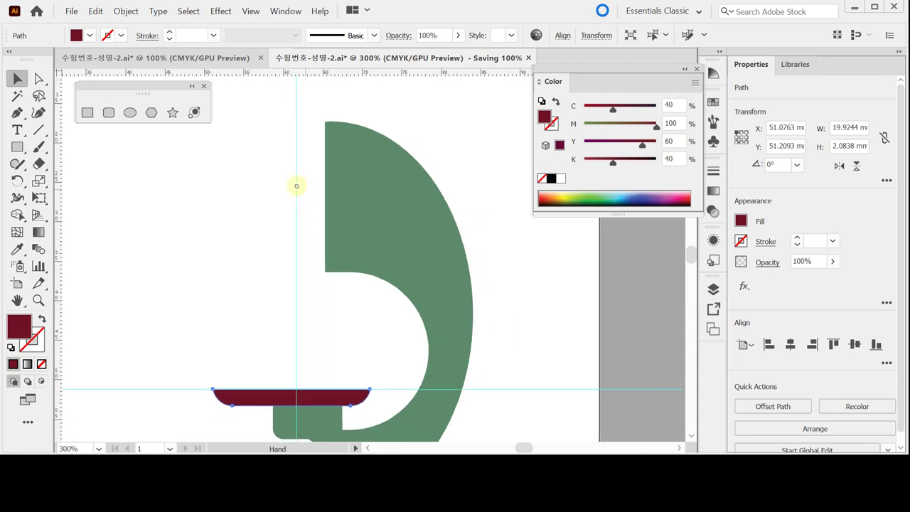
{"action": "left_click", "coordinate": [108, 112]}
{"action": "left_click", "coordinate": [172, 230], "text": "ctrl"}
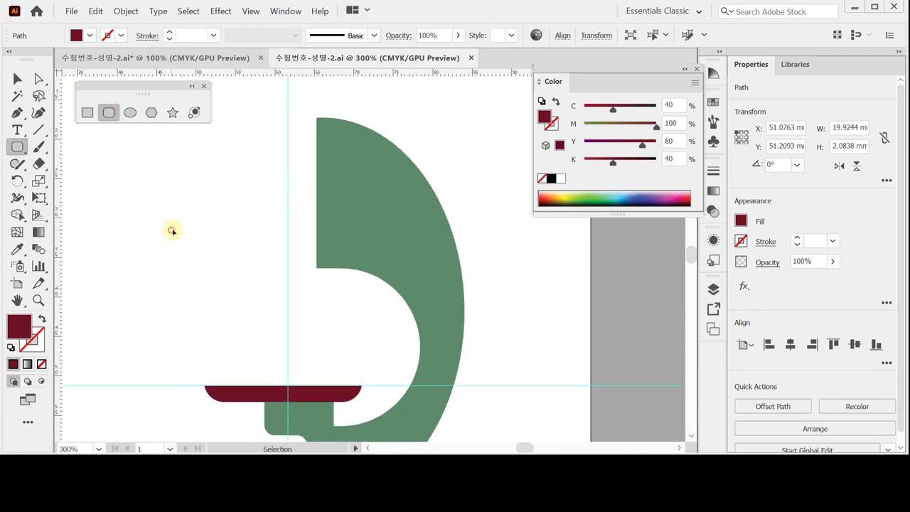
{"action": "left_click", "coordinate": [11, 347]}
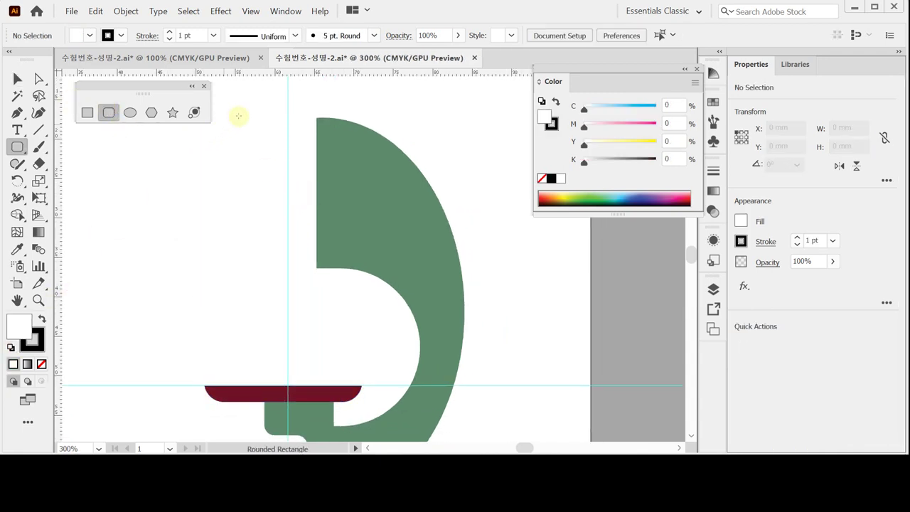
Create a 5.5 × 39 mm rounded rectangle with 1 mm corner radius and place it against the arm's flat upper edge
{"action": "left_click_drag", "start_coordinate": [257, 144], "coordinate": [231, 243]}
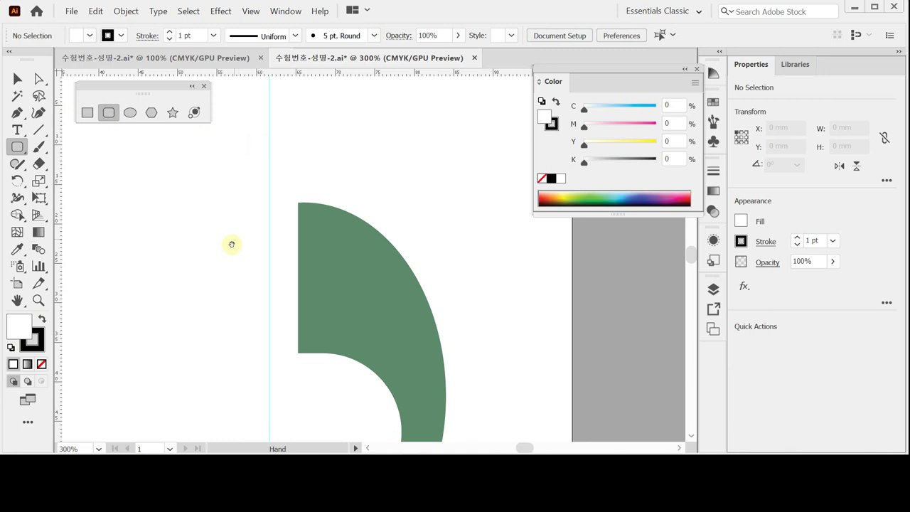
{"action": "left_click", "coordinate": [237, 121]}
{"action": "type", "text": "5"}
{"action": "key", "text": "Tab"}
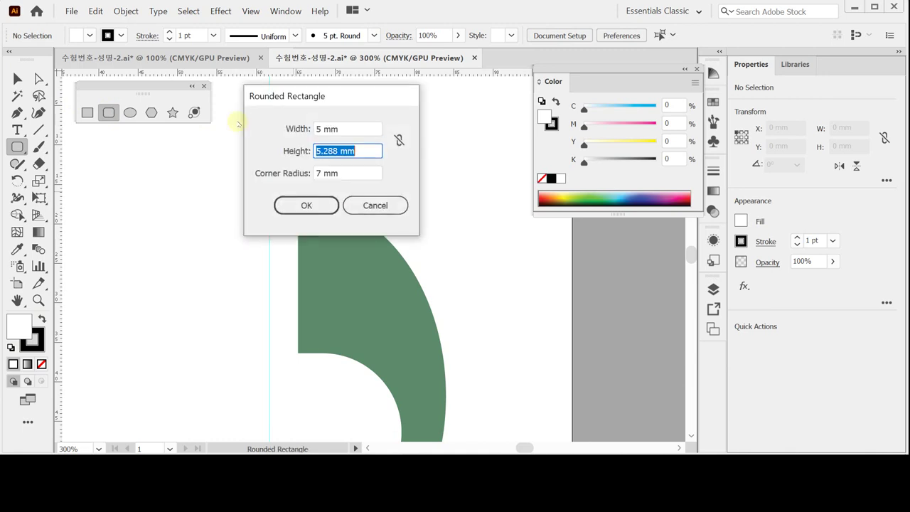
{"action": "type", "text": ".5"}
{"action": "key", "text": "shift+Tab"}
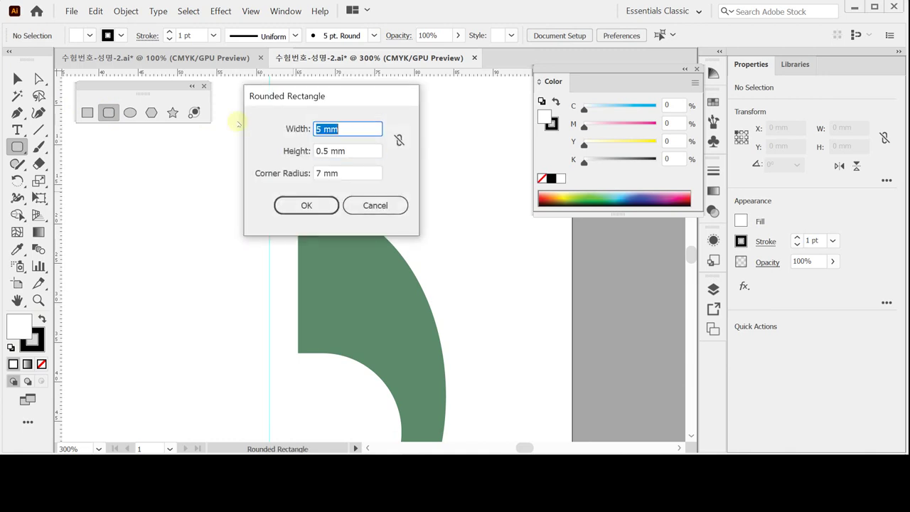
{"action": "type", "text": "5.5"}
{"action": "key", "text": "Tab"}
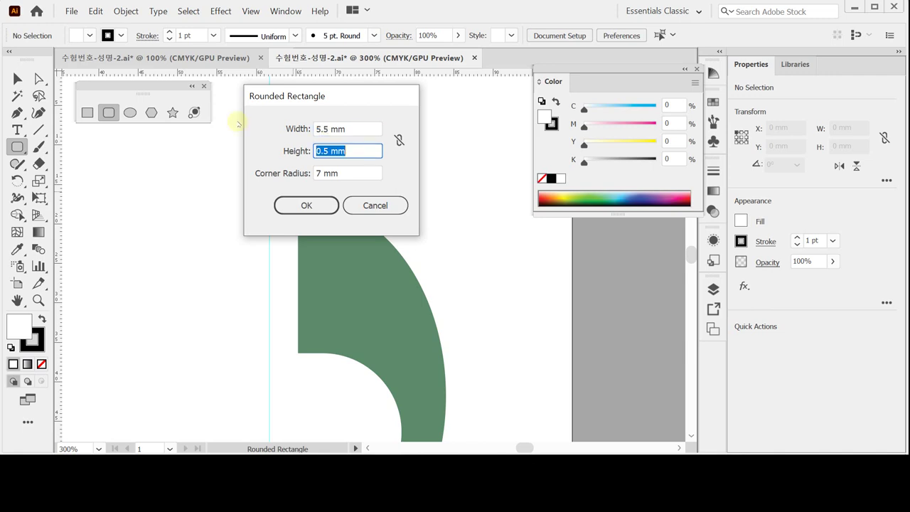
{"action": "type", "text": "39"}
{"action": "key", "text": "Tab"}
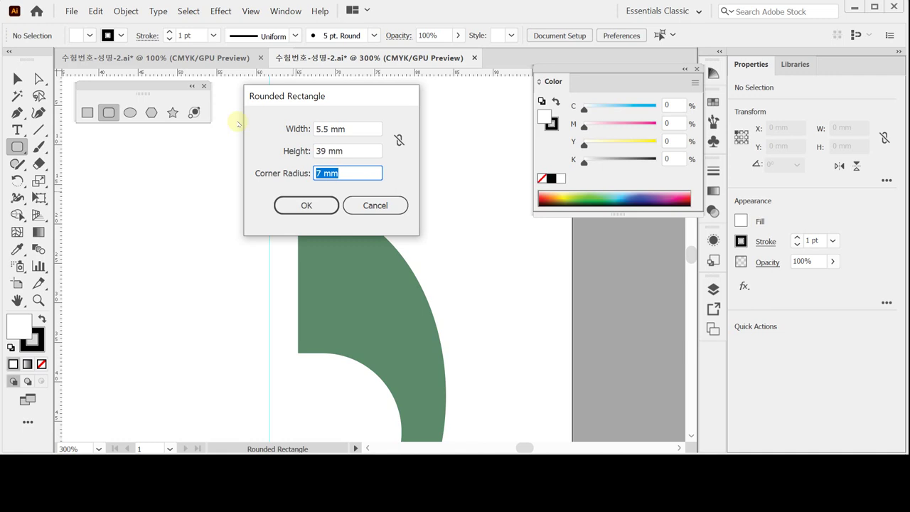
{"action": "type", "text": "1"}
{"action": "key", "text": "Tab"}
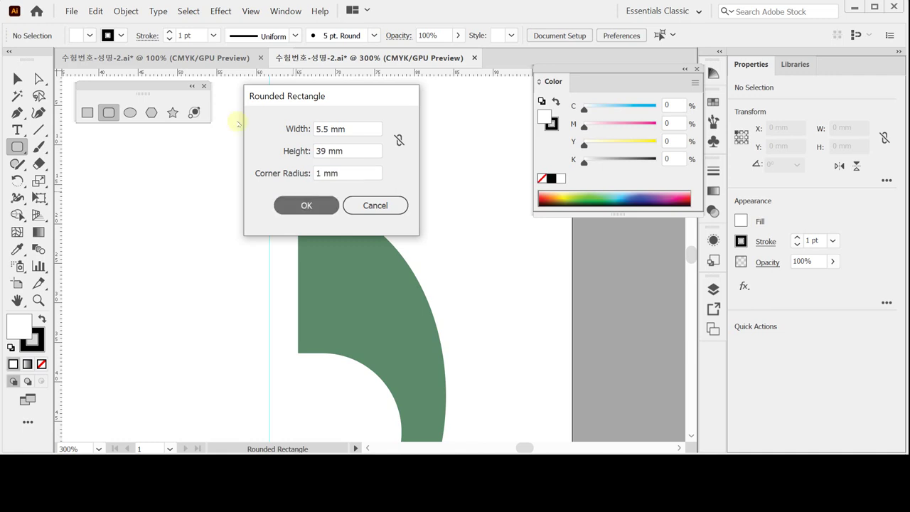
{"action": "key", "text": "Escape"}
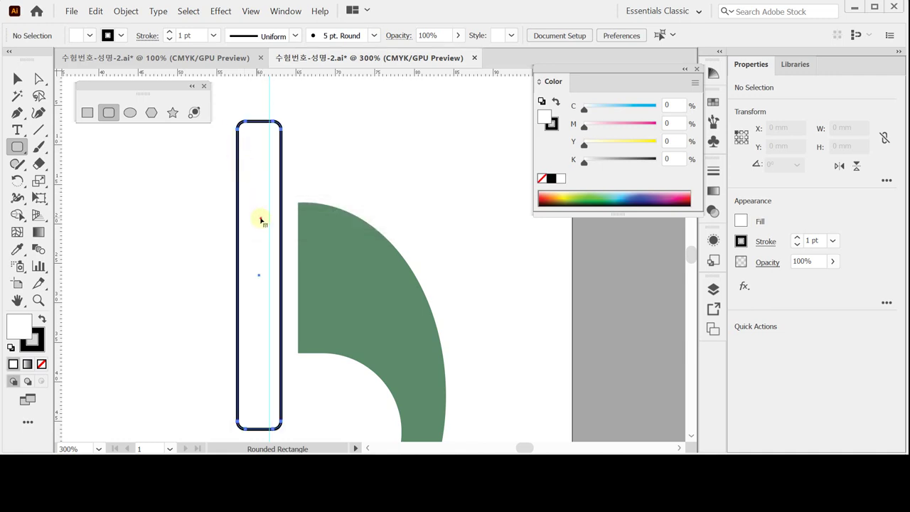
{"action": "left_click_drag", "start_coordinate": [260, 215], "coordinate": [279, 222]}
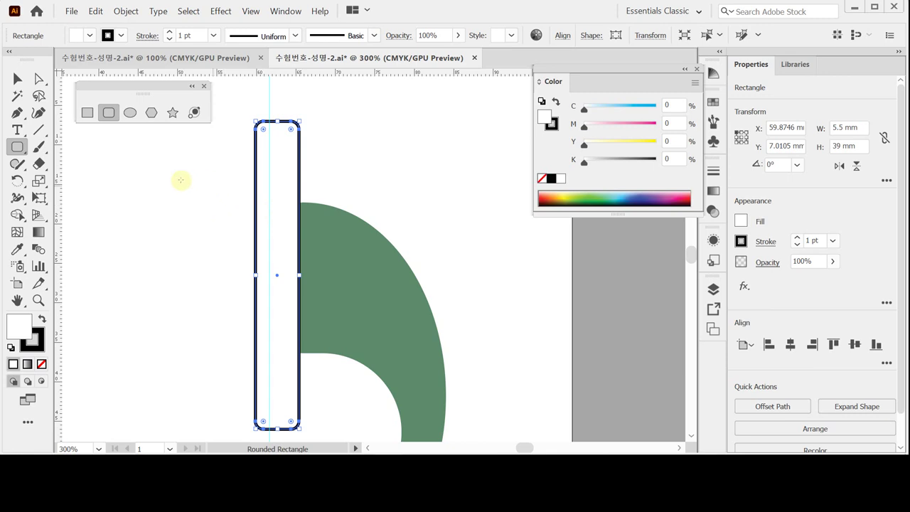
Create an 8 × 19 mm rectangle across the middle of the tall rounded rectangle and fill it light yellow, Y 44
{"action": "left_click", "coordinate": [88, 112]}
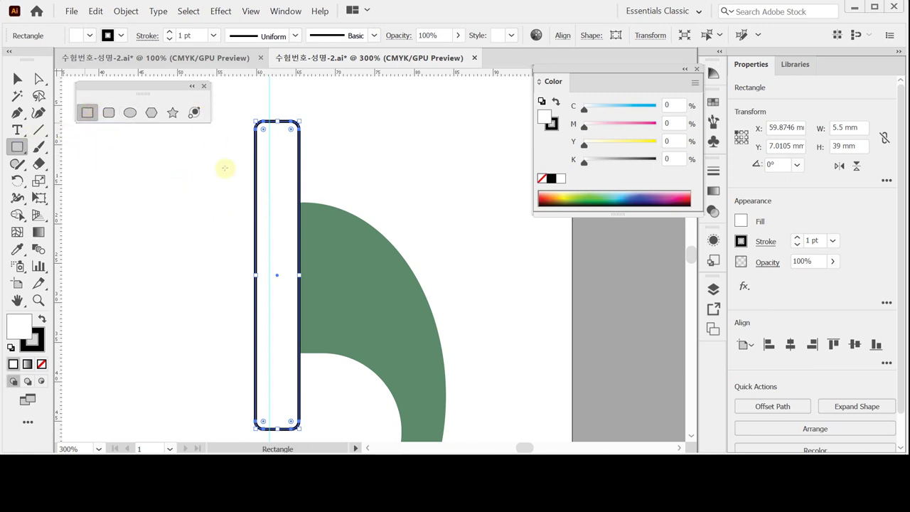
{"action": "left_click", "coordinate": [251, 206]}
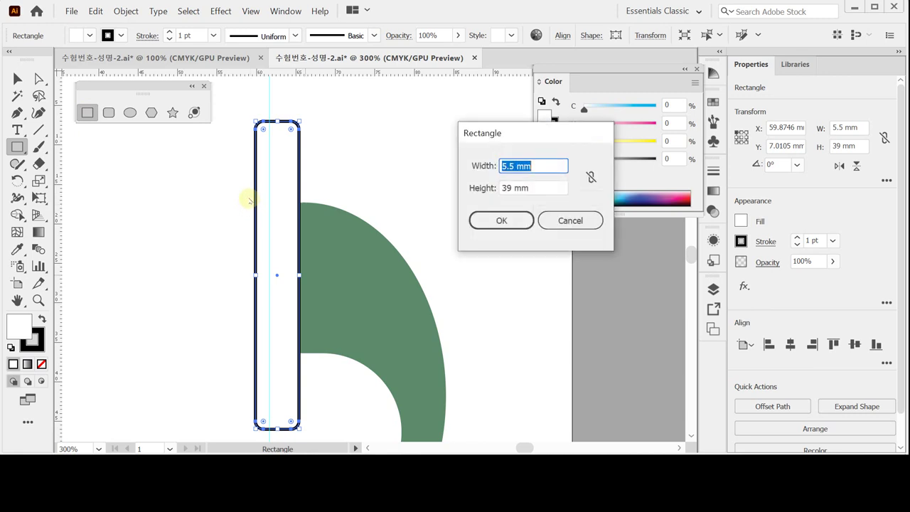
{"action": "key", "text": "Tab"}
{"action": "key", "text": "shift+Tab"}
{"action": "type", "text": "8"}
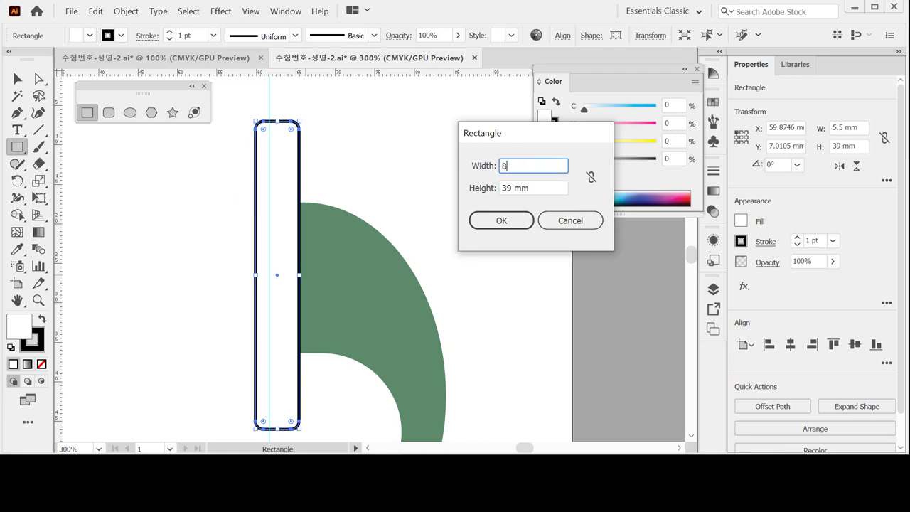
{"action": "key", "text": "Tab"}
{"action": "type", "text": "19"}
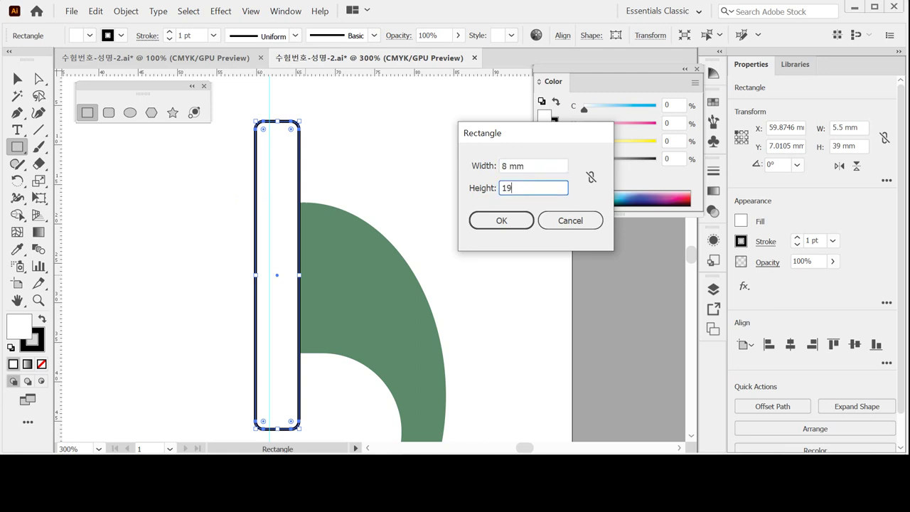
{"action": "key", "text": "Return"}
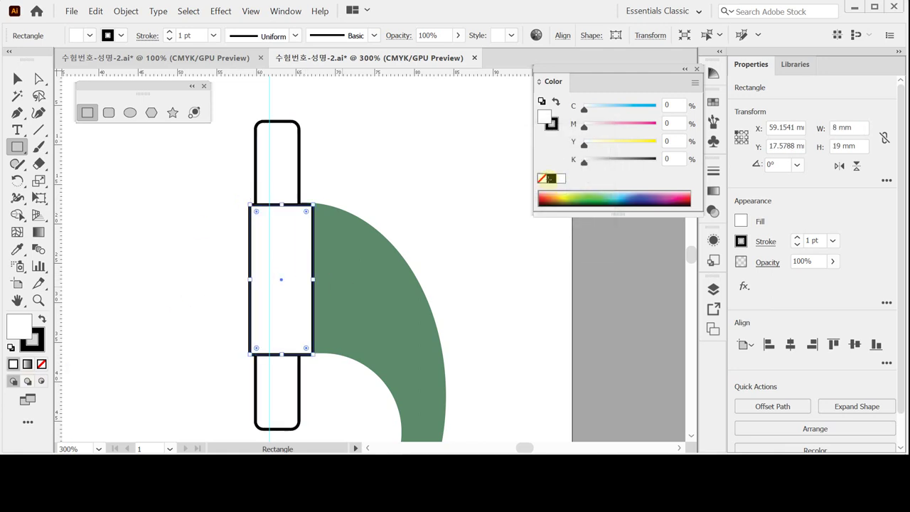
{"action": "left_click_drag", "start_coordinate": [609, 143], "coordinate": [616, 143]}
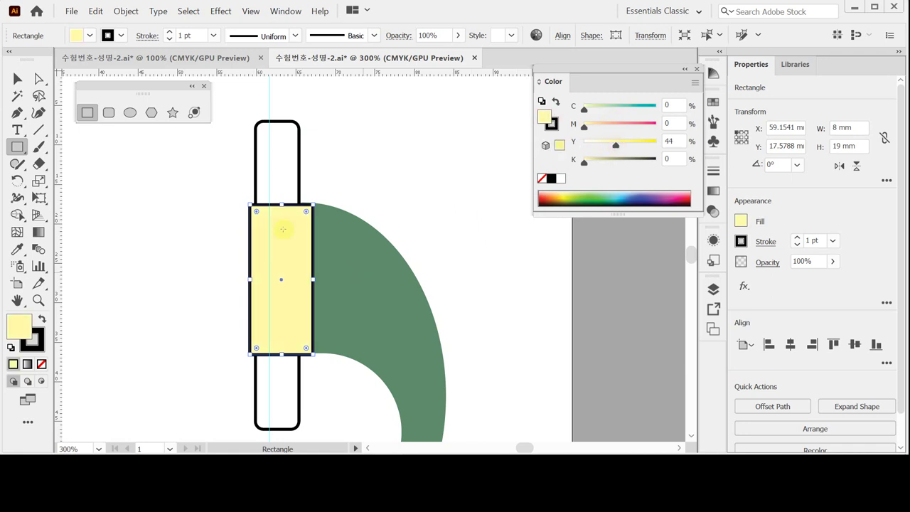
Select the yellow rectangle and the tall rounded rectangle and align their horizontal centers
{"action": "left_click", "coordinate": [17, 78]}
{"action": "left_click_drag", "start_coordinate": [229, 192], "coordinate": [268, 226]}
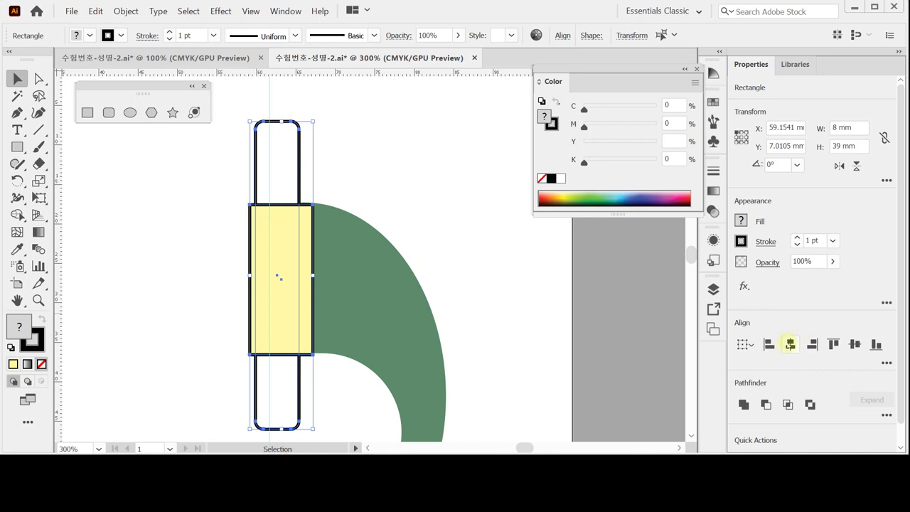
{"action": "left_click", "coordinate": [790, 344]}
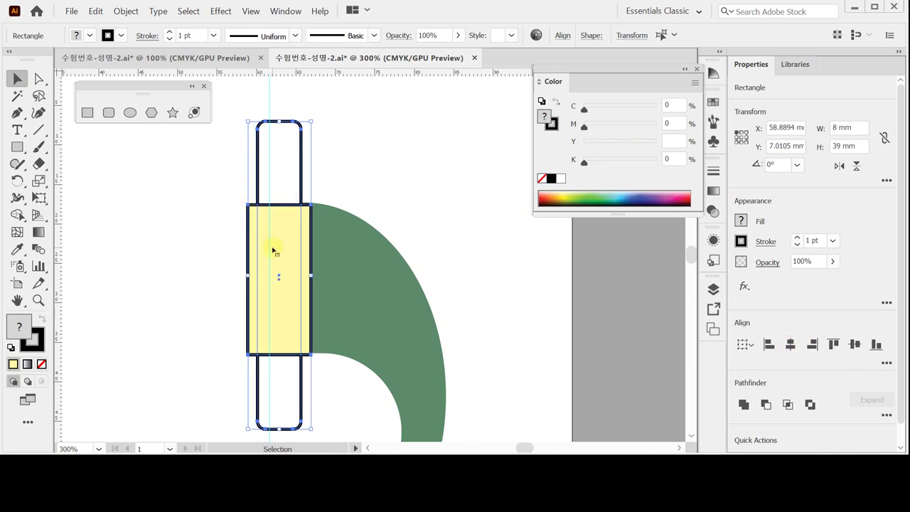
Nudge both aligned shapes over the vertical guide to X 57.99 mm, Y 6.66 mm, beside the arm, and save the document
{"action": "key", "text": "Up"}
{"action": "key", "text": "Left"}
{"action": "key", "text": "Left"}
{"action": "key", "text": "Left"}
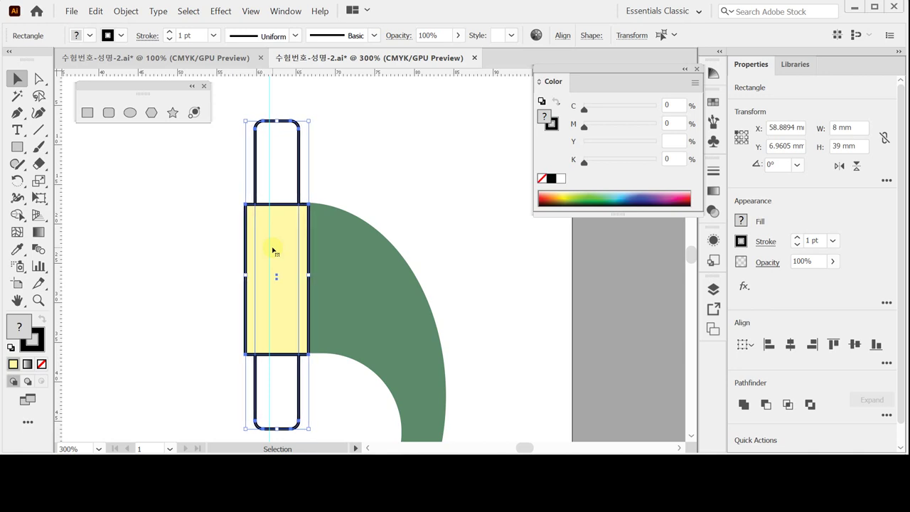
{"action": "key", "text": "Left"}
{"action": "key", "text": "Left"}
{"action": "key", "text": "Left"}
{"action": "key", "text": "Up"}
{"action": "key", "text": "Up"}
{"action": "key", "text": "Left"}
{"action": "key", "text": "Left"}
{"action": "key", "text": "Left"}
{"action": "key", "text": "Up"}
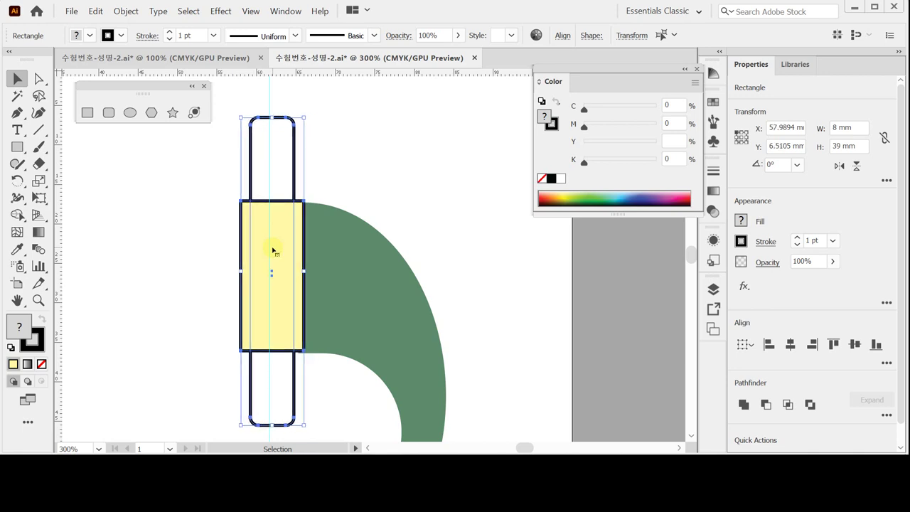
{"action": "key", "text": "Down"}
{"action": "key", "text": "Down"}
{"action": "key", "text": "Down"}
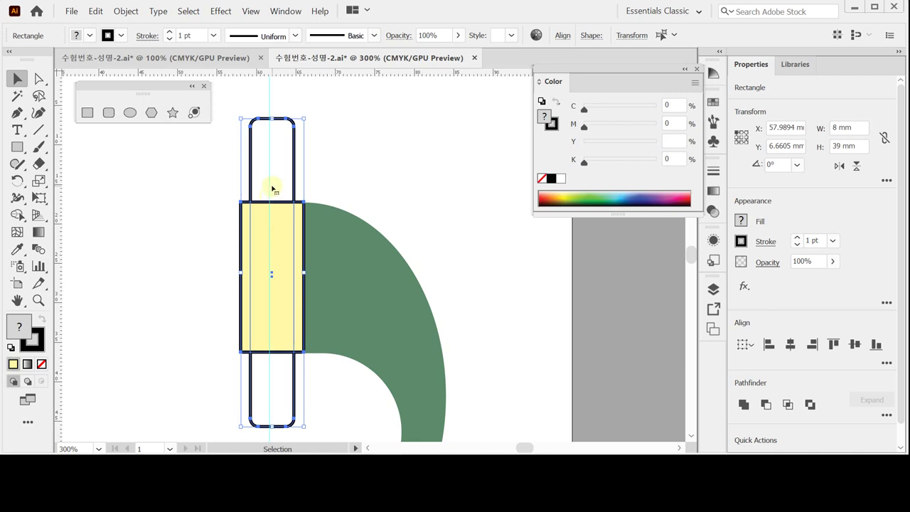
{"action": "key", "text": "ctrl"}
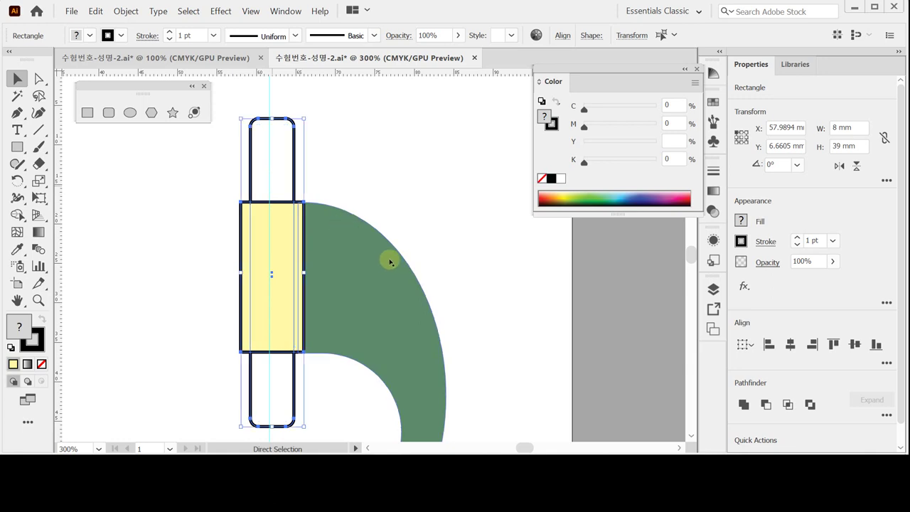
{"action": "key", "text": "ctrl+s"}
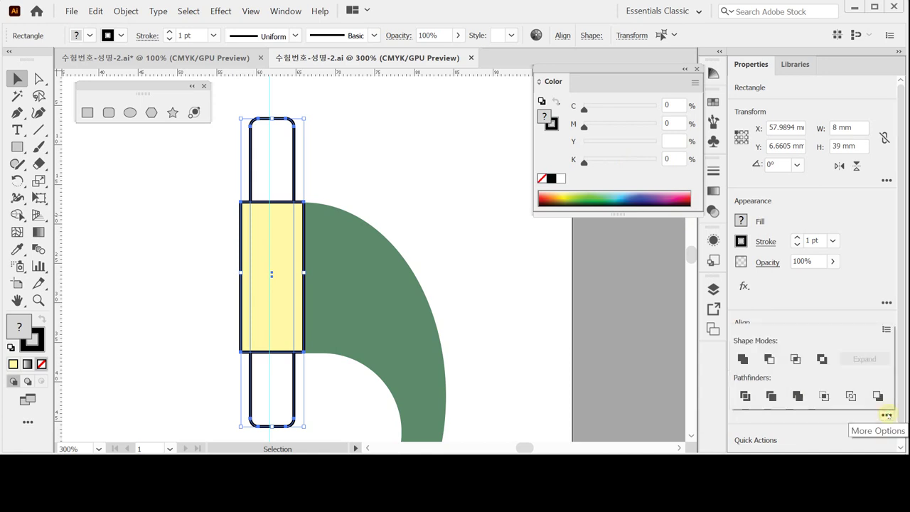
Divide the two overlapping shapes with Pathfinder and enter isolation mode on the resulting group
{"action": "left_click", "coordinate": [745, 396]}
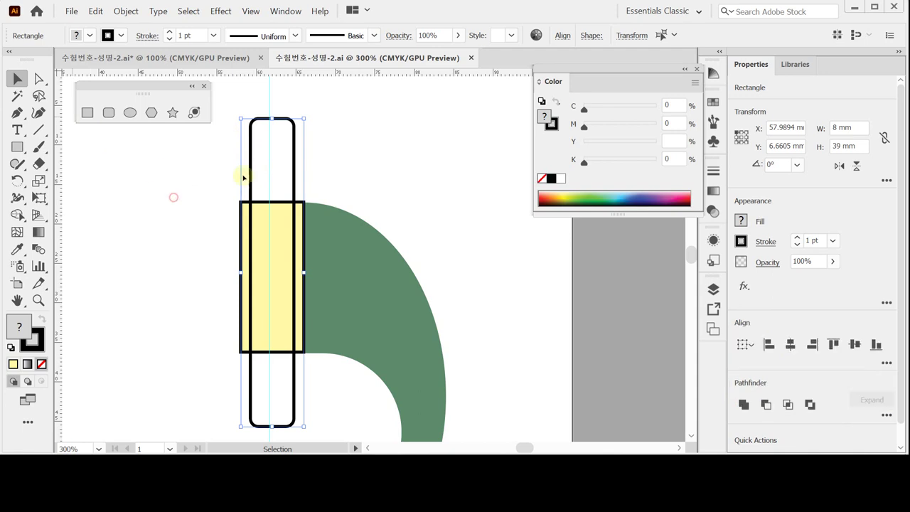
{"action": "left_click", "coordinate": [173, 197]}
{"action": "double_click", "coordinate": [249, 204]}
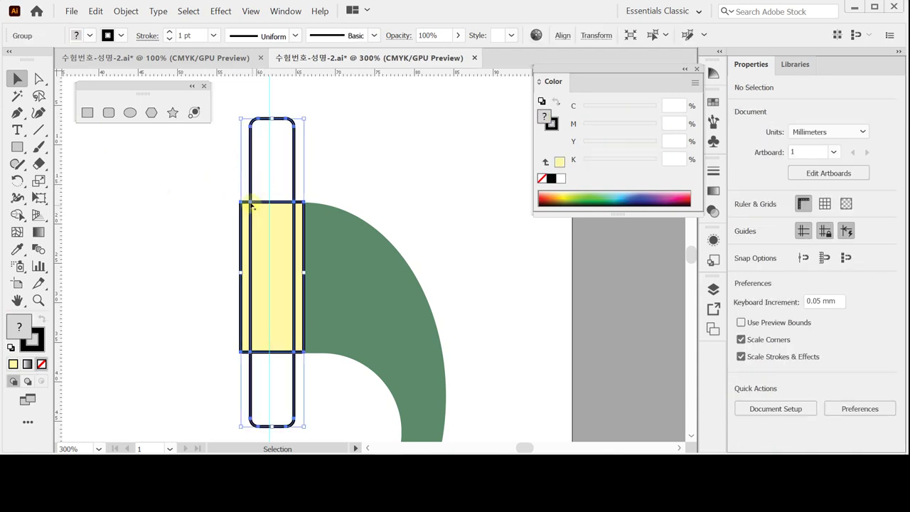
{"action": "left_click", "coordinate": [203, 158]}
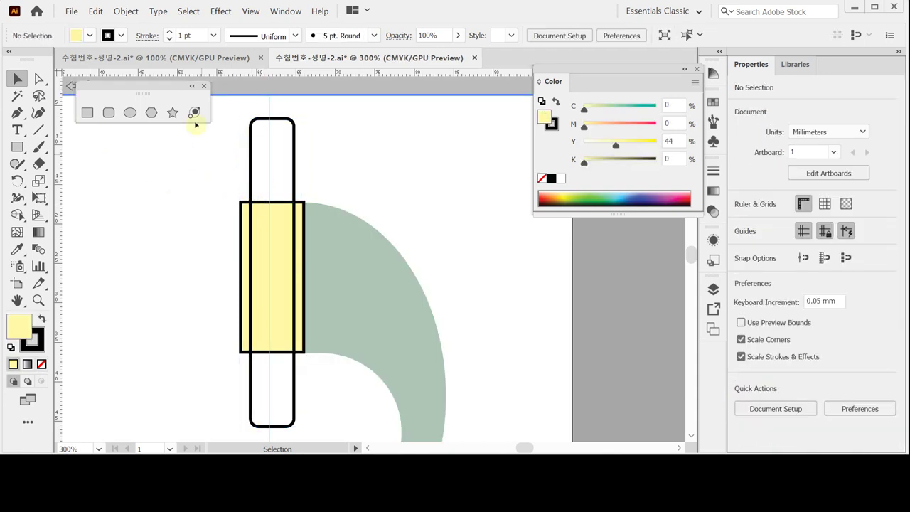
Uncover the isolation bar, then select the upper tube piece and the yellow rectangle's left strip in turn to check the divided pieces
{"action": "left_click_drag", "start_coordinate": [155, 89], "coordinate": [157, 113]}
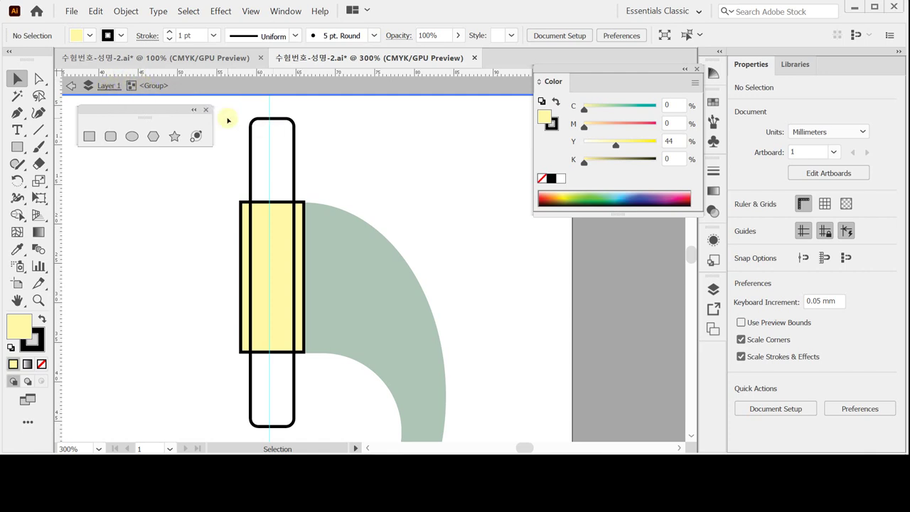
{"action": "left_click", "coordinate": [264, 188]}
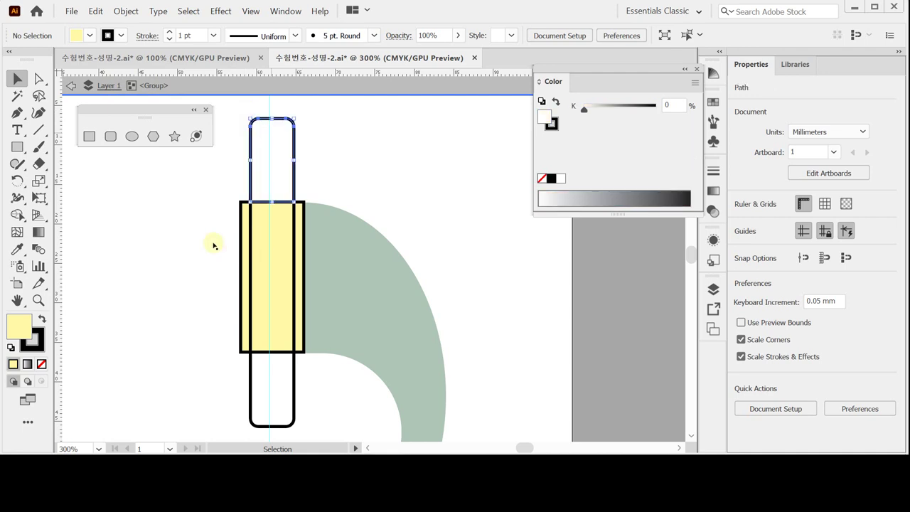
{"action": "left_click", "coordinate": [246, 266]}
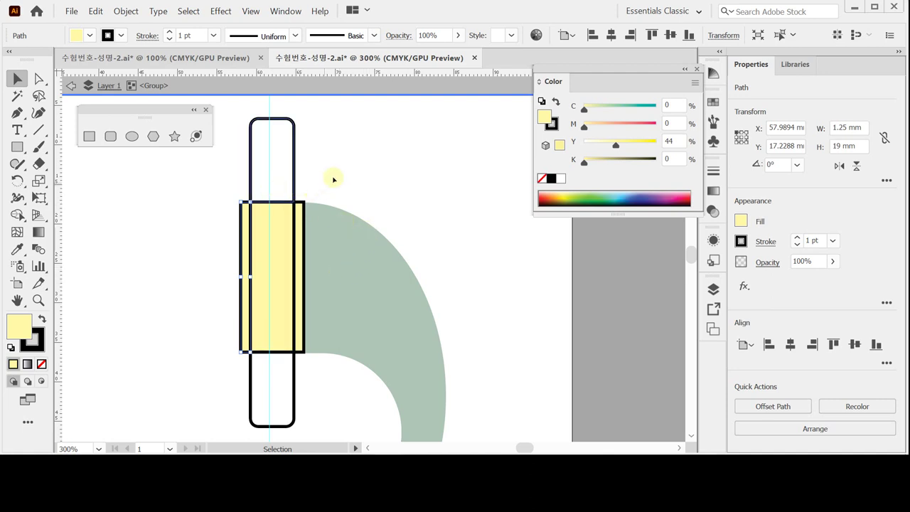
Switch the tube's upper and lower rounded pieces to the CMYK color mode and fill both with C 30, M 20, Y 20, K 0
{"action": "left_click", "coordinate": [313, 158]}
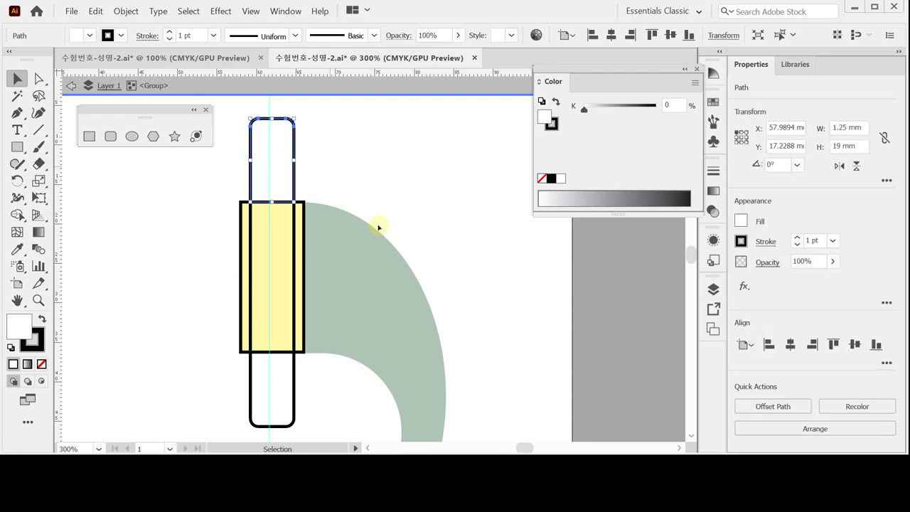
{"action": "left_click_drag", "start_coordinate": [229, 423], "coordinate": [291, 415]}
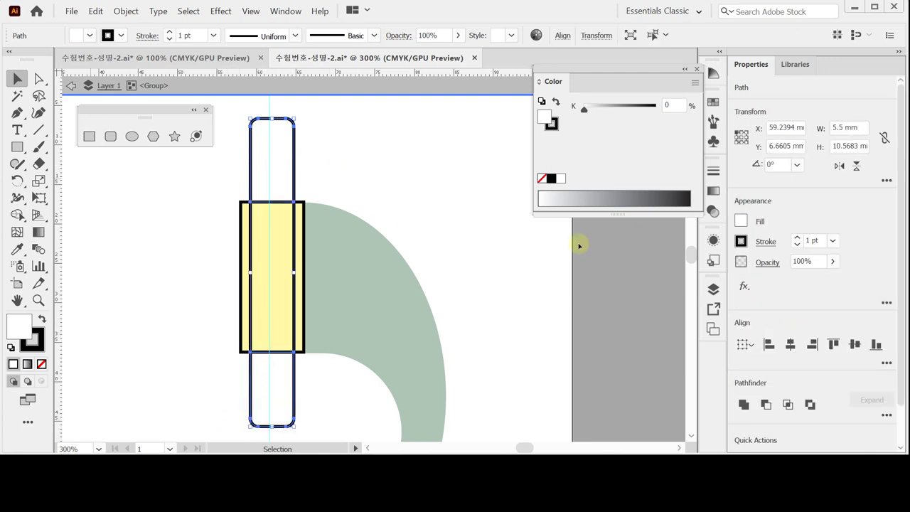
{"action": "left_click", "coordinate": [695, 83]}
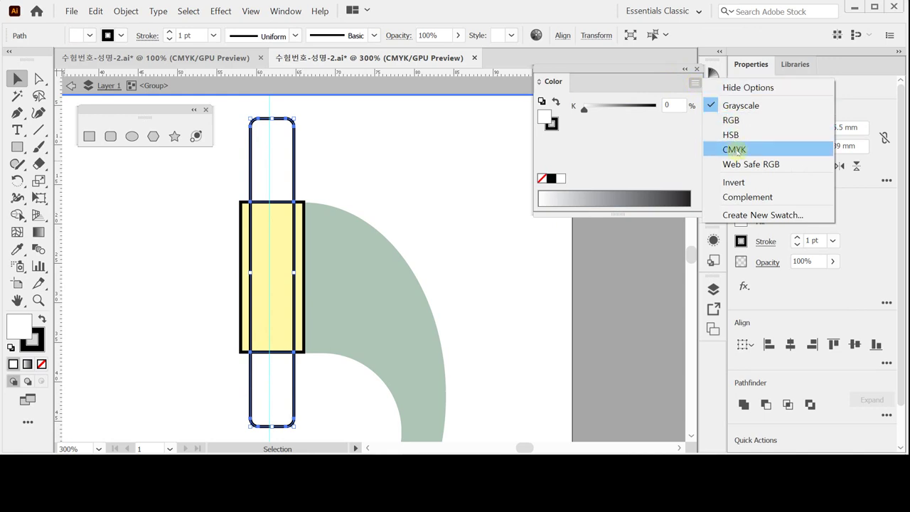
{"action": "left_click", "coordinate": [735, 151]}
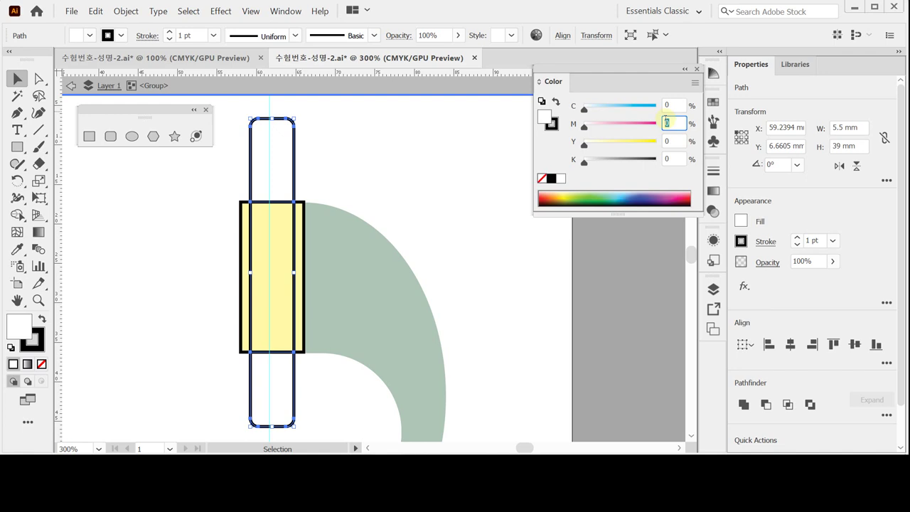
{"action": "key", "text": "shift+Tab"}
{"action": "type", "text": "30"}
{"action": "key", "text": "Tab"}
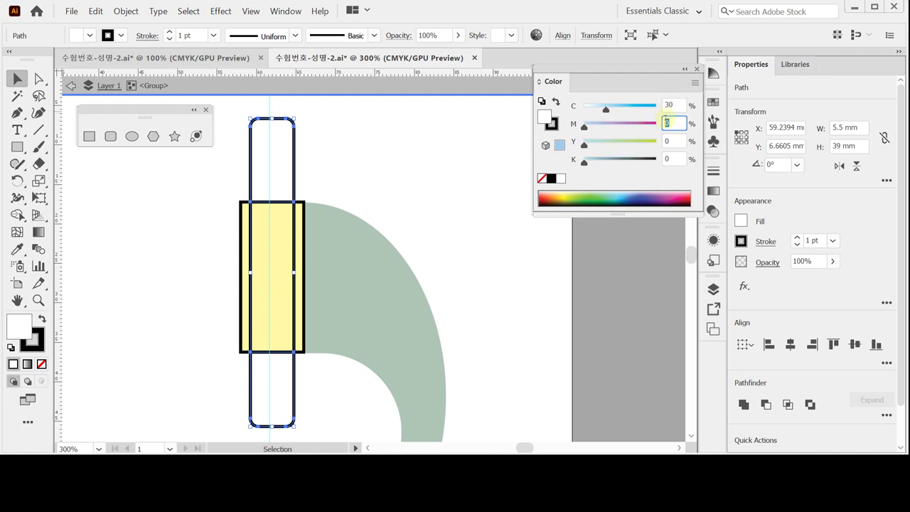
{"action": "type", "text": "20"}
{"action": "key", "text": "Tab"}
{"action": "type", "text": "2"}
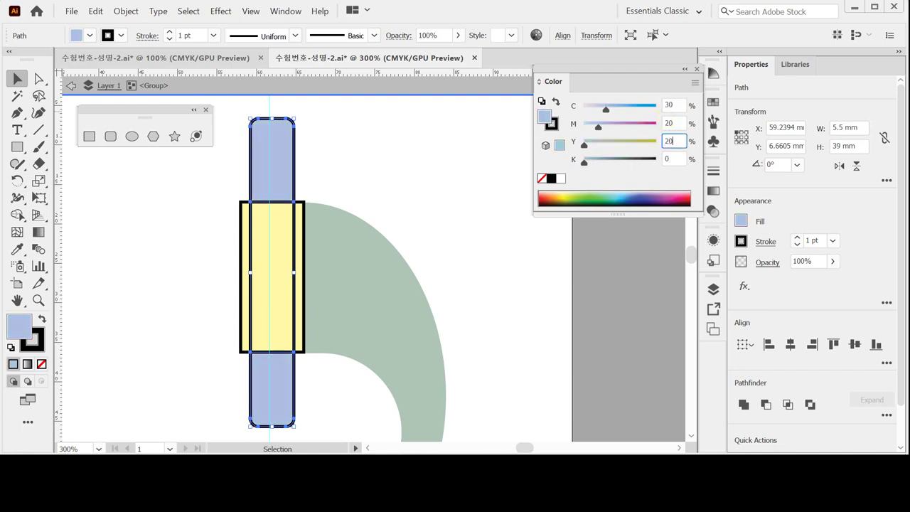
{"action": "key", "text": "Return"}
Fill the central piece of the yellow rectangle with C 60, M 20, Y 60, K 20, and deselect it
{"action": "left_click", "coordinate": [224, 210]}
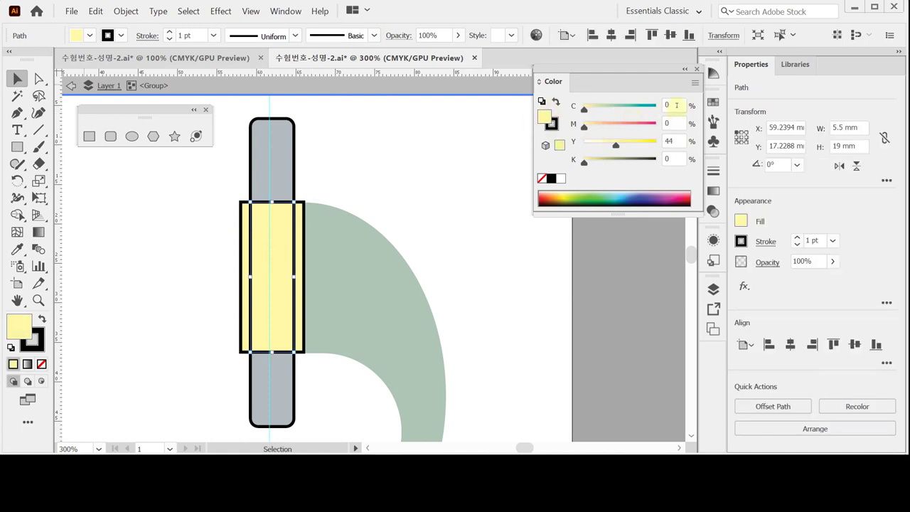
{"action": "left_click", "coordinate": [655, 101]}
{"action": "type", "text": "60"}
{"action": "key", "text": "Tab"}
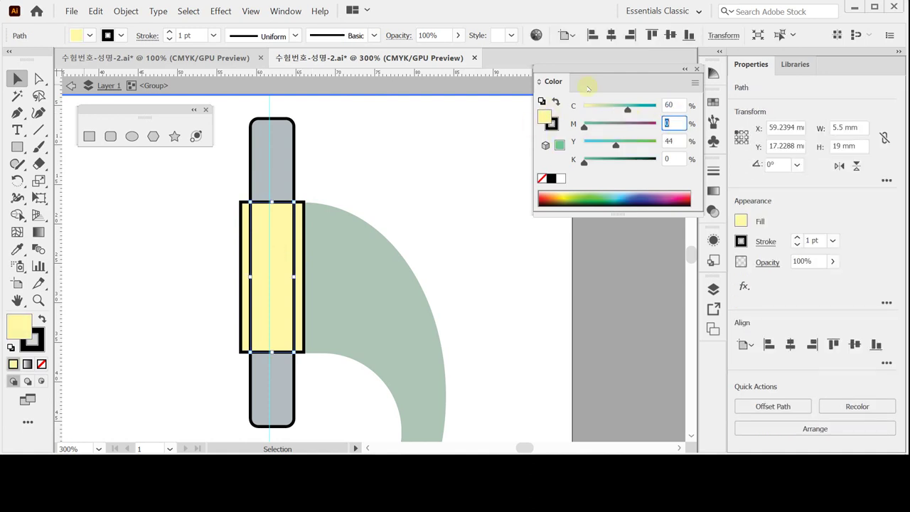
{"action": "type", "text": "20"}
{"action": "key", "text": "Tab"}
{"action": "type", "text": "60"}
{"action": "key", "text": "Tab"}
{"action": "type", "text": "20"}
{"action": "key", "text": "Tab"}
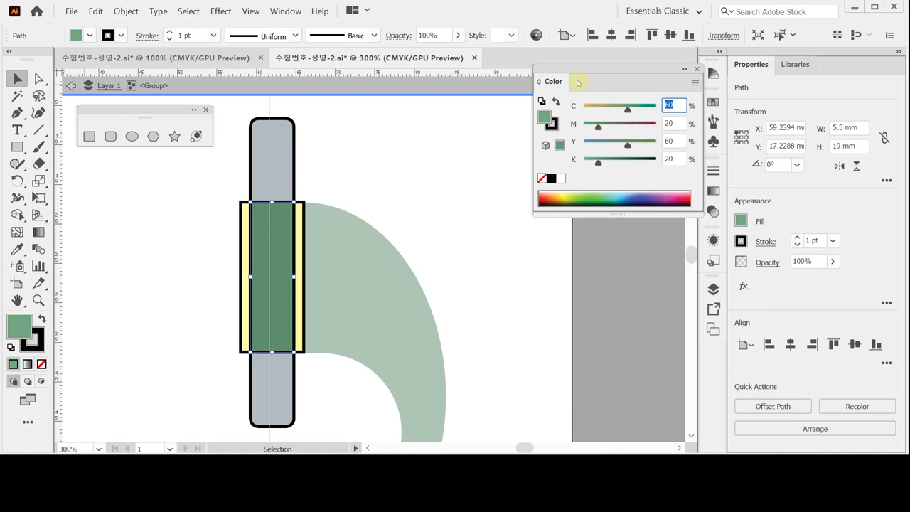
{"action": "left_click", "coordinate": [226, 299]}
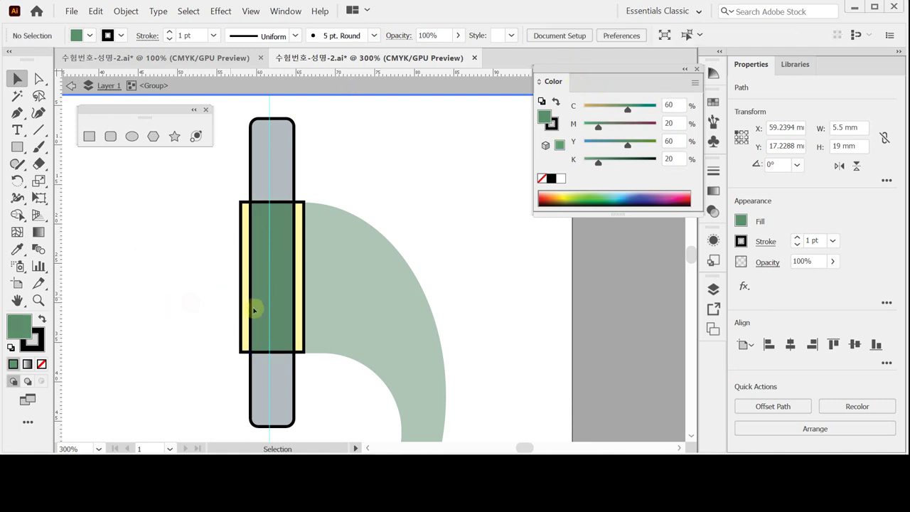
Fill the two narrow yellow side strips with C 50, M 20, Y 60, K 10, and deselect them
{"action": "left_click", "coordinate": [300, 292]}
{"action": "left_click", "coordinate": [300, 293], "text": "shift"}
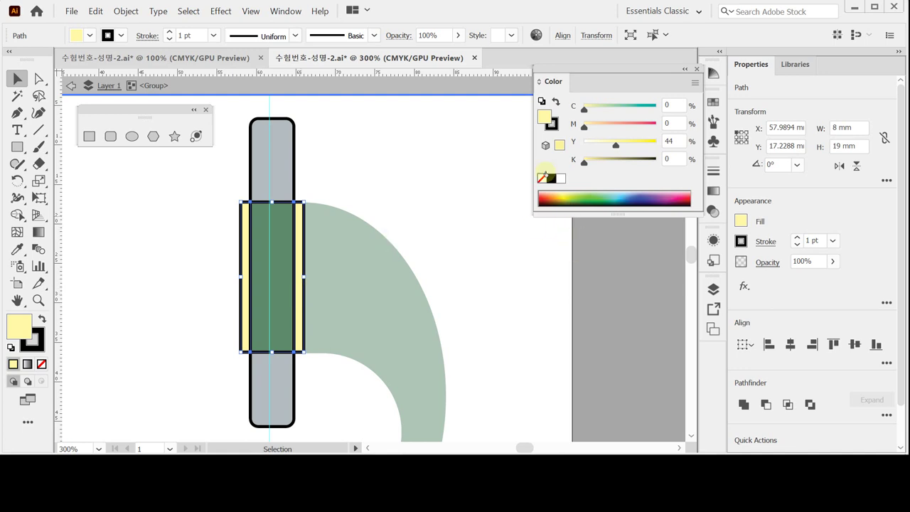
{"action": "left_click", "coordinate": [676, 105]}
{"action": "type", "text": "50"}
{"action": "key", "text": "Tab"}
{"action": "type", "text": "20"}
{"action": "key", "text": "Tab"}
{"action": "type", "text": "60"}
{"action": "key", "text": "Tab"}
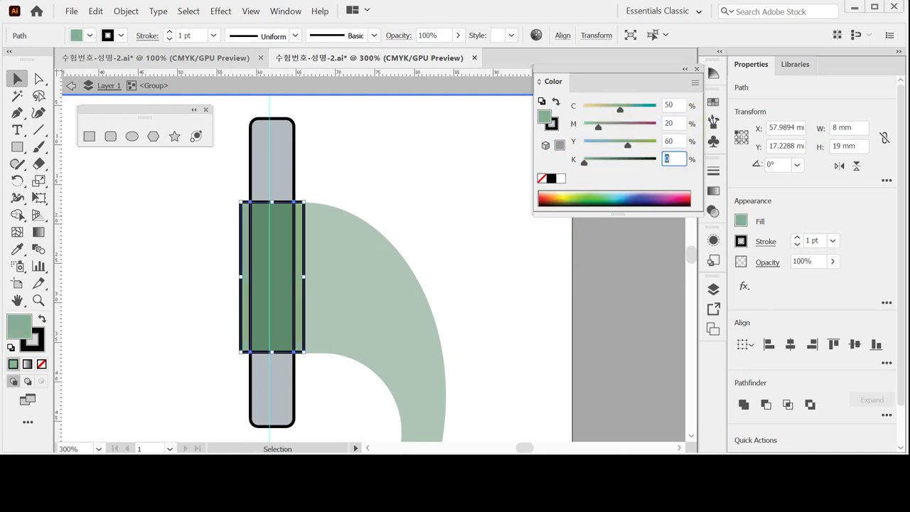
{"action": "type", "text": "10"}
{"action": "key", "text": "Return"}
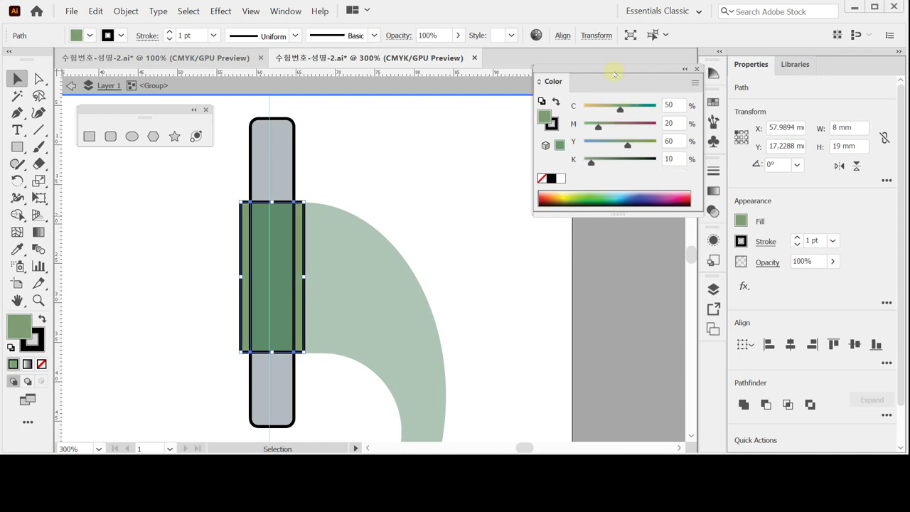
{"action": "left_click", "coordinate": [216, 184]}
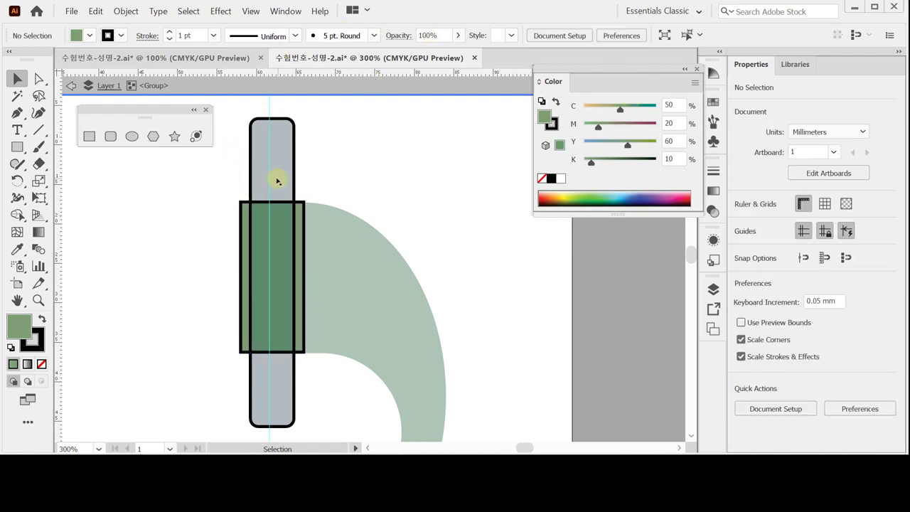
Select all pieces in the isolated tube group and remove their stroke
{"action": "left_click", "coordinate": [272, 175]}
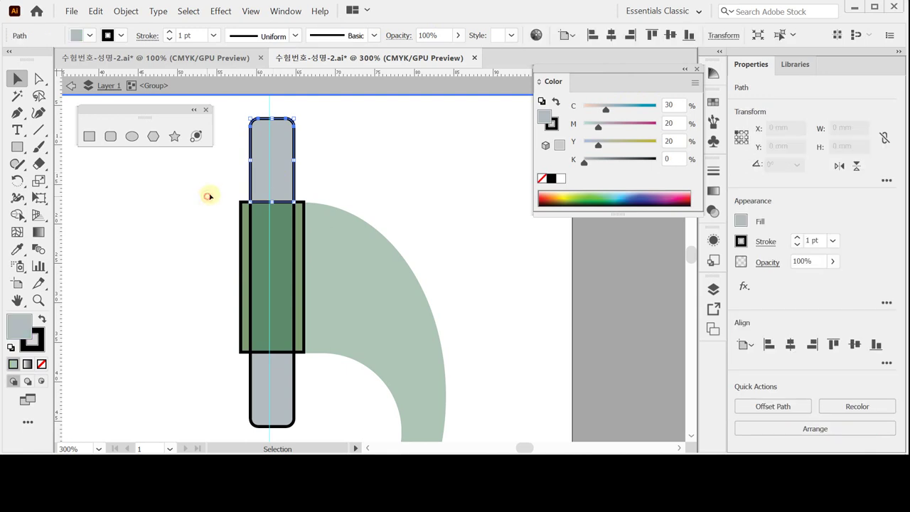
{"action": "key", "text": "ctrl+a"}
{"action": "left_click", "coordinate": [552, 124]}
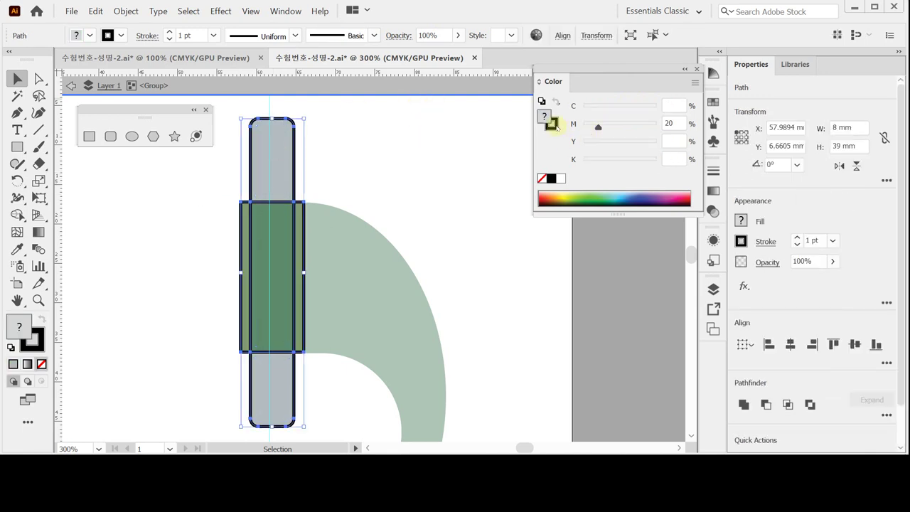
{"action": "left_click", "coordinate": [542, 179]}
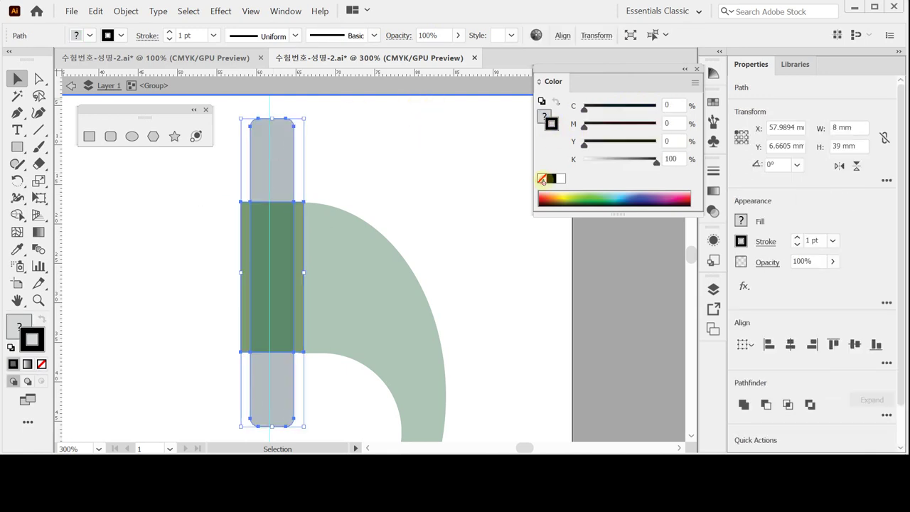
{"action": "left_click", "coordinate": [436, 189]}
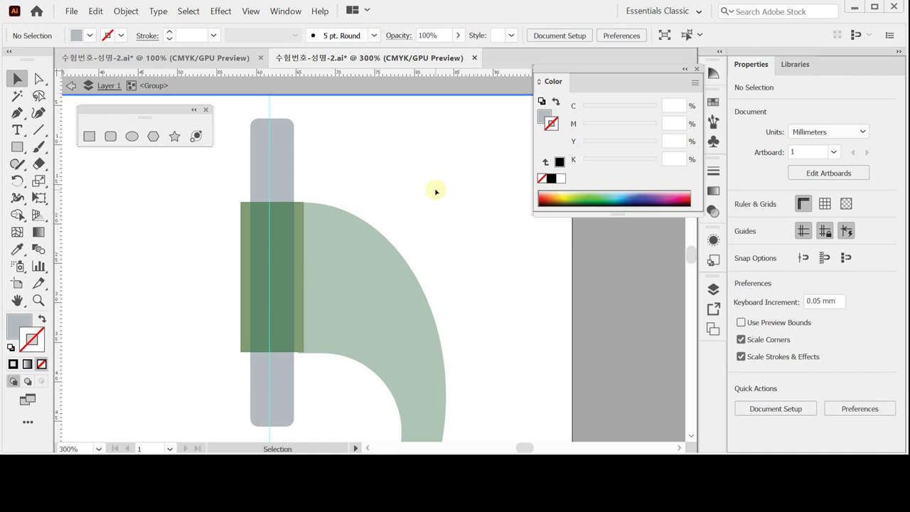
Exit isolation mode for the tube group and save the document
{"action": "left_click", "coordinate": [270, 170]}
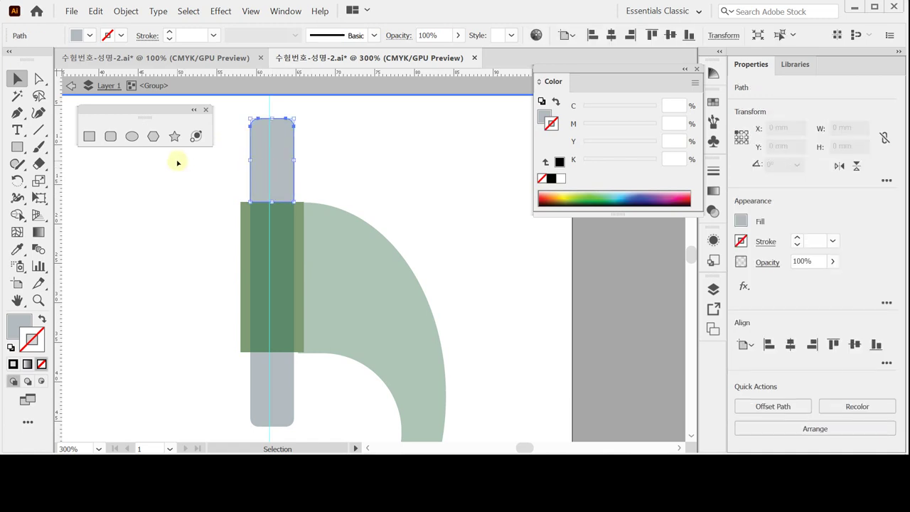
{"action": "left_click", "coordinate": [199, 170]}
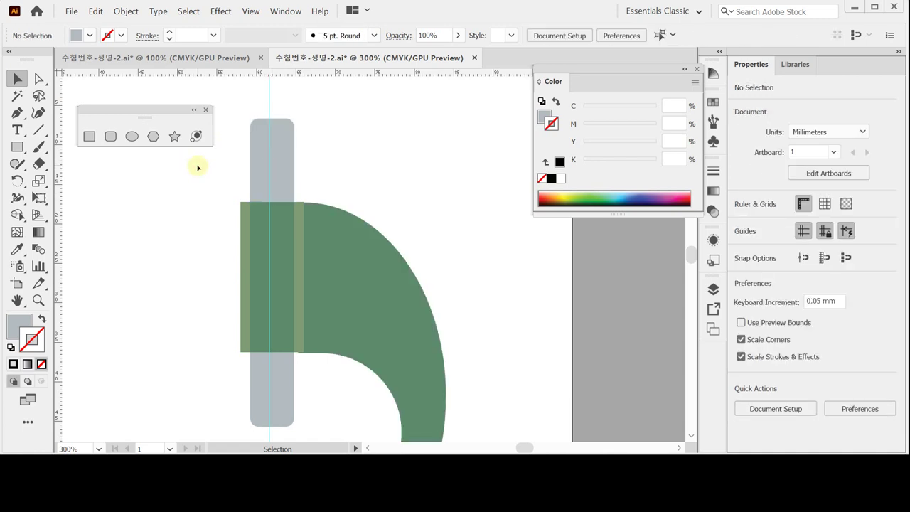
{"action": "key", "text": "ctrl"}
{"action": "key", "text": "ctrl+s"}
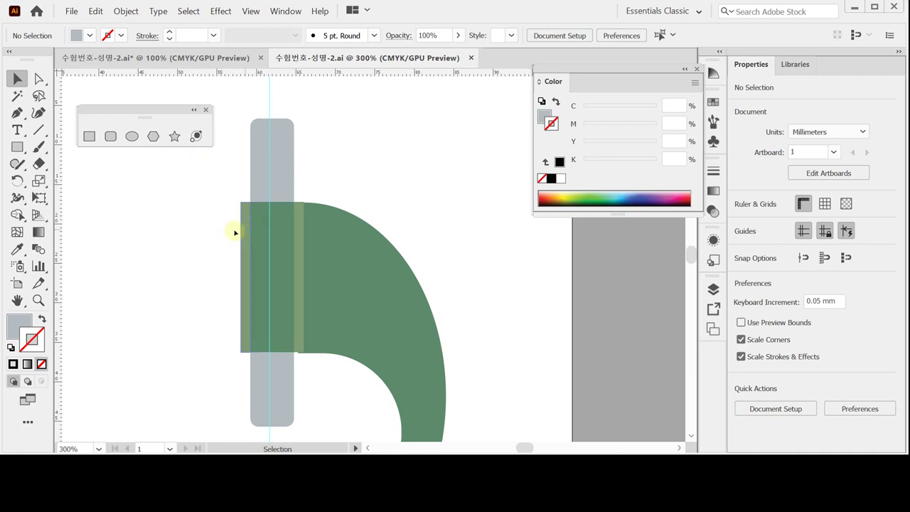
Draw a collar rectangle 8 mm wide and about 2.35 mm high directly on top of the green tube body
{"action": "left_click", "coordinate": [90, 135]}
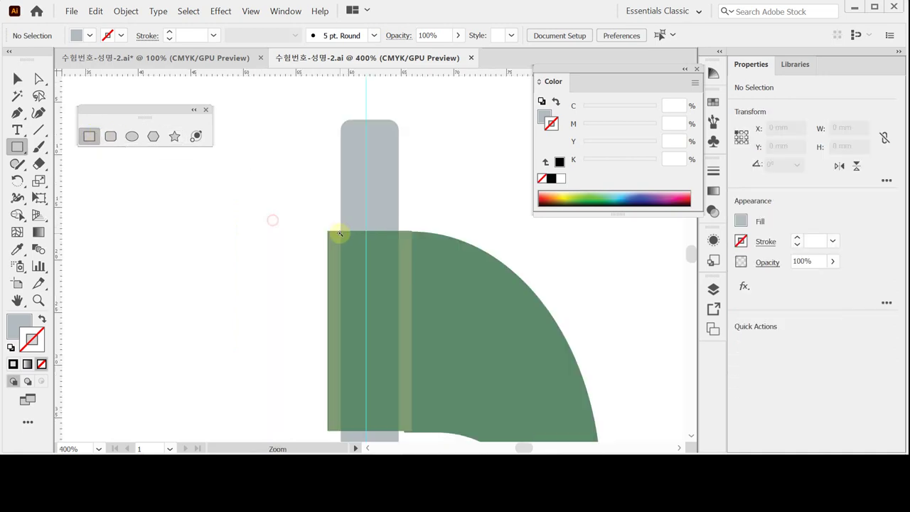
{"action": "left_click", "coordinate": [271, 220], "text": "ctrl"}
{"action": "left_click", "coordinate": [391, 242], "text": "ctrl"}
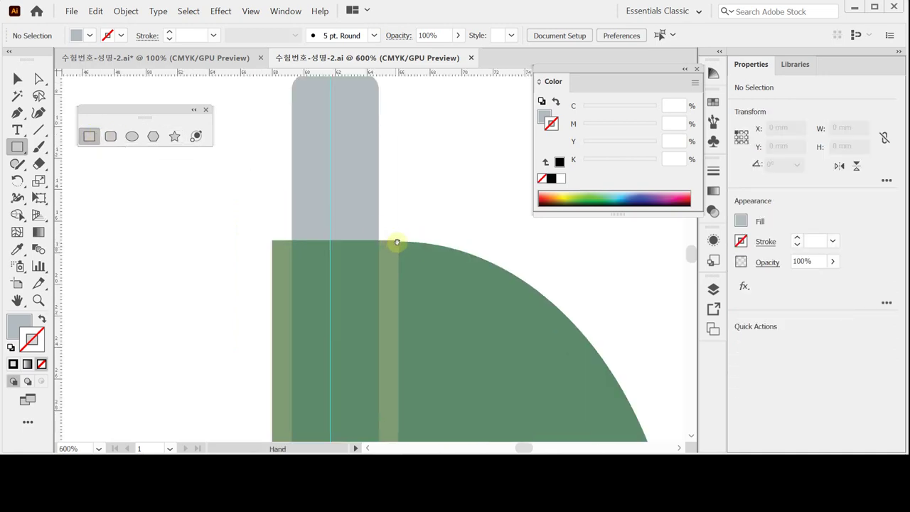
{"action": "left_click_drag", "start_coordinate": [396, 241], "coordinate": [349, 197]}
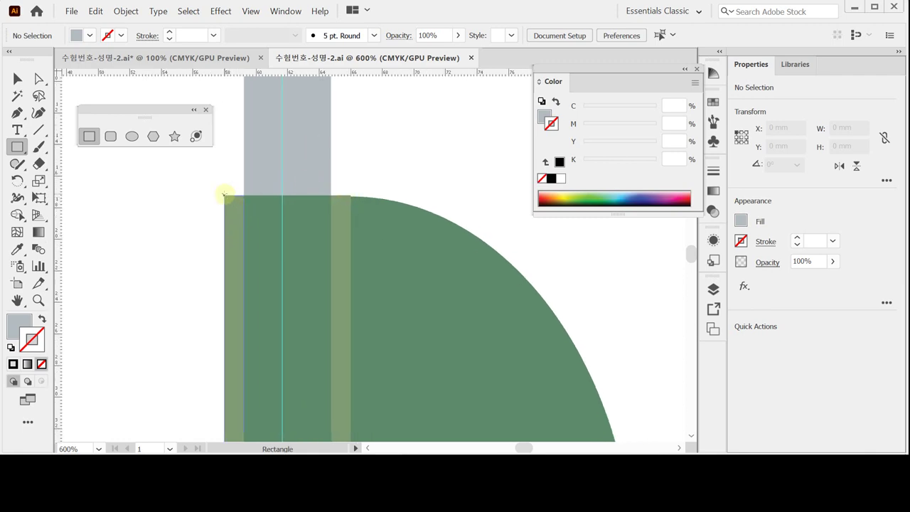
{"action": "left_click_drag", "start_coordinate": [224, 195], "coordinate": [346, 167]}
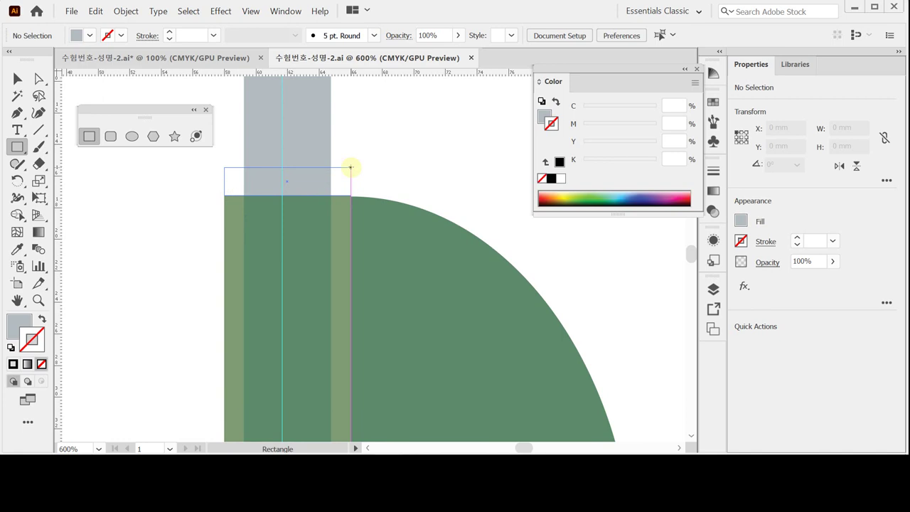
{"action": "left_click_drag", "start_coordinate": [350, 166], "coordinate": [350, 157]}
Apply the dark red fill of the microscope's stage plate to the collar rectangle with the Eyedropper
{"action": "scroll", "coordinate": [392, 264], "scroll_direction": "down", "scroll_amount": 1}
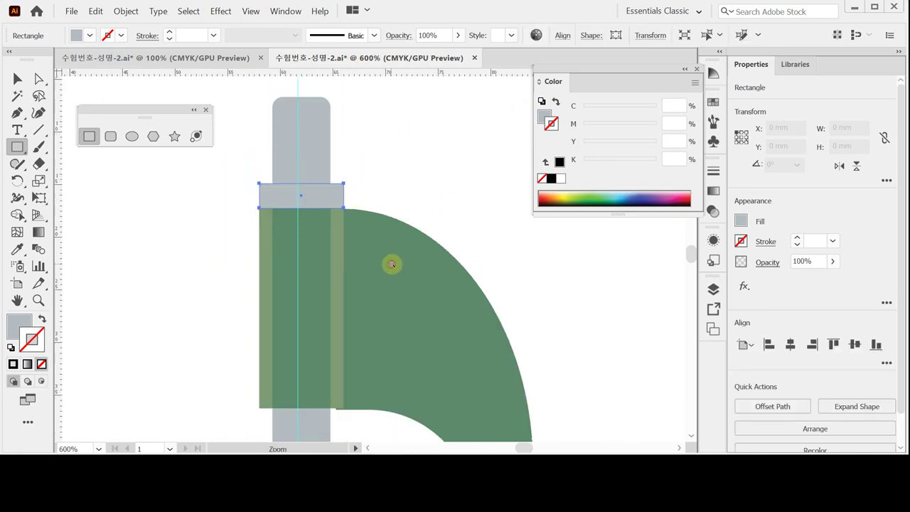
{"action": "scroll", "coordinate": [394, 297], "scroll_direction": "up", "scroll_amount": 1}
{"action": "scroll", "coordinate": [401, 227], "scroll_direction": "down", "scroll_amount": 2}
{"action": "scroll", "coordinate": [390, 246], "scroll_direction": "down", "scroll_amount": 2}
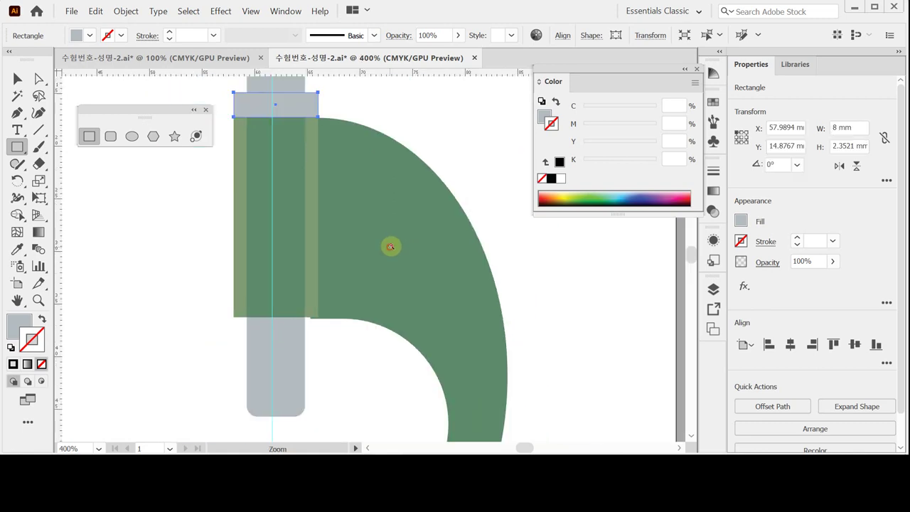
{"action": "left_click_drag", "start_coordinate": [365, 292], "coordinate": [380, 266]}
{"action": "key", "text": "i"}
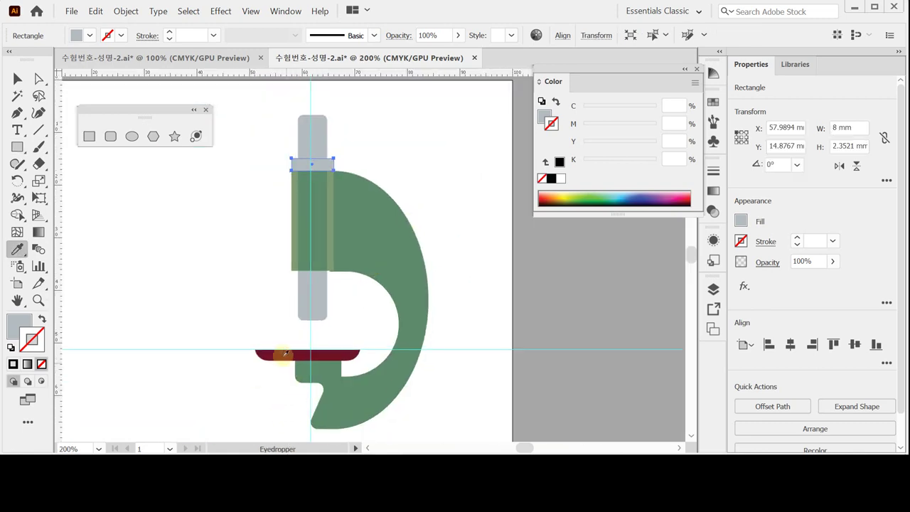
{"action": "left_click", "coordinate": [285, 349]}
Lower the collar rectangle's upper edge so its height becomes about 2.13 mm, and deselect it
{"action": "scroll", "coordinate": [377, 262], "scroll_direction": "up", "scroll_amount": 2}
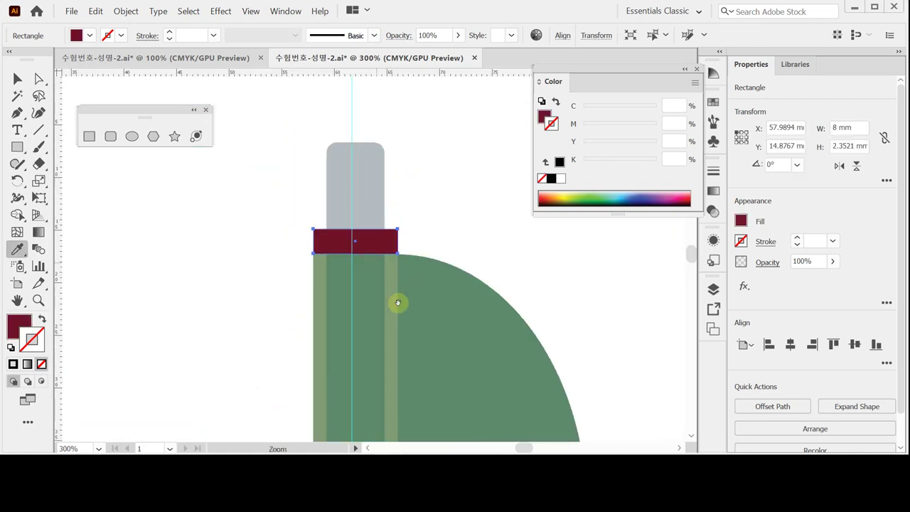
{"action": "left_click_drag", "start_coordinate": [396, 300], "coordinate": [345, 160]}
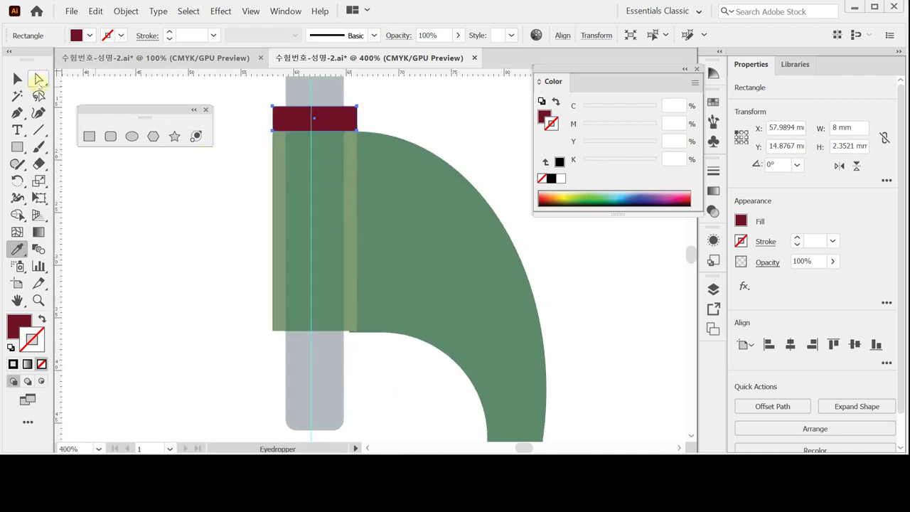
{"action": "left_click", "coordinate": [18, 78]}
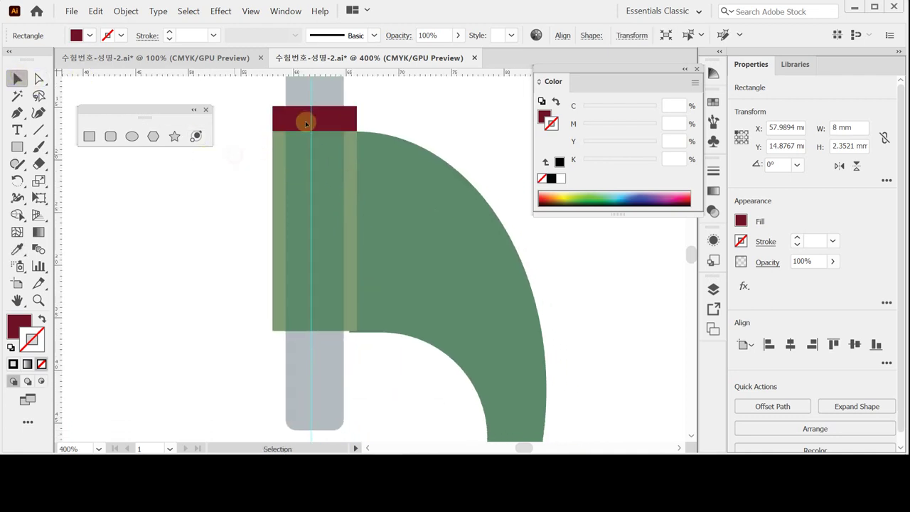
{"action": "left_click", "coordinate": [310, 118], "text": "shift"}
{"action": "left_click", "coordinate": [309, 118]}
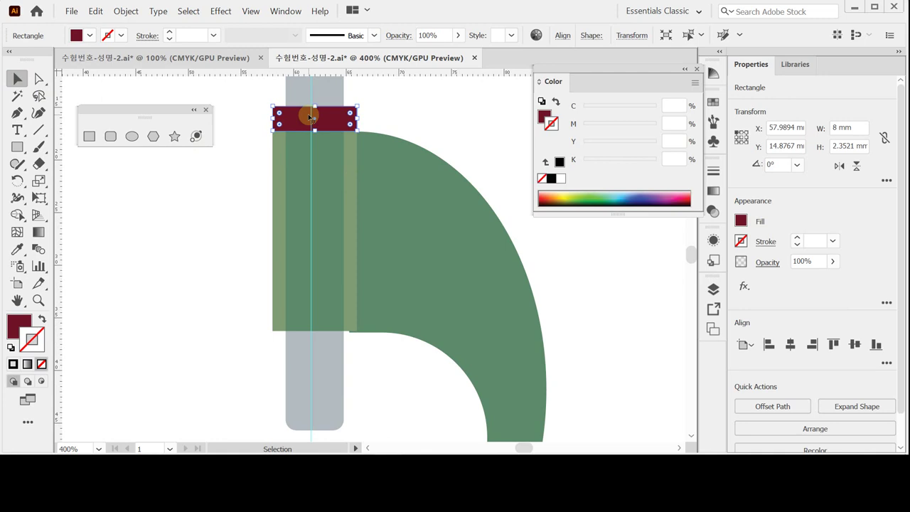
{"action": "left_click_drag", "start_coordinate": [314, 106], "coordinate": [313, 109]}
{"action": "left_click", "coordinate": [441, 114]}
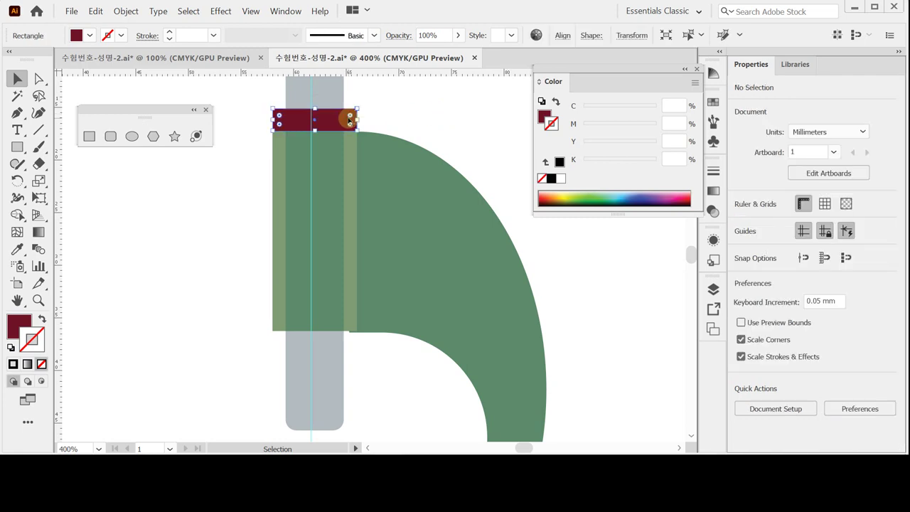
Copy the dark red collar straight down to sit directly against the lower edge of the green tube body
{"action": "left_click", "coordinate": [348, 119]}
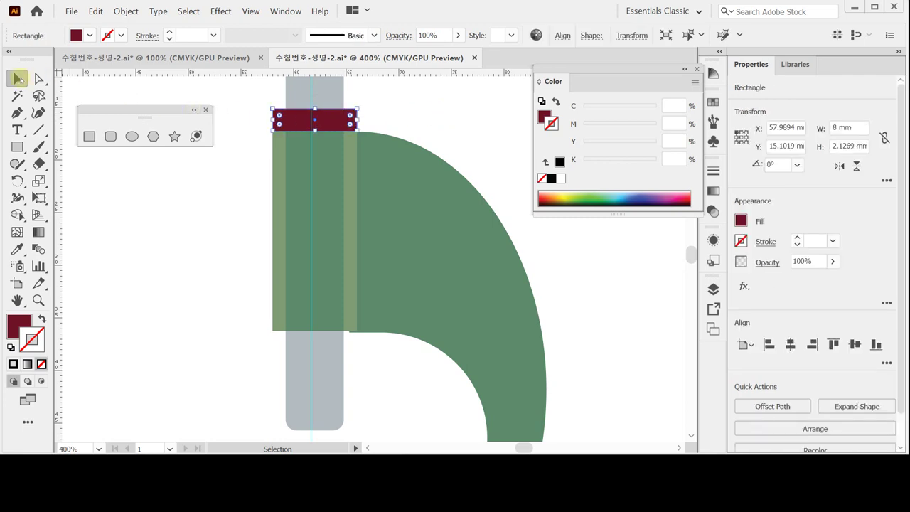
{"action": "left_click", "coordinate": [335, 124]}
{"action": "left_click_drag", "start_coordinate": [334, 121], "coordinate": [332, 341]}
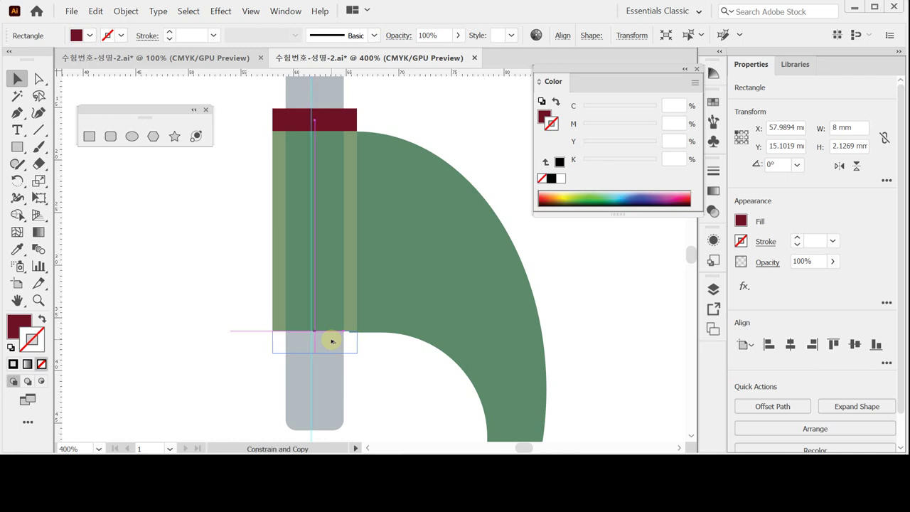
Copy the lower dark red collar about 5.6 mm straight down onto the grey tube's lower end, and save the document
{"action": "left_click_drag", "start_coordinate": [332, 341], "coordinate": [331, 399]}
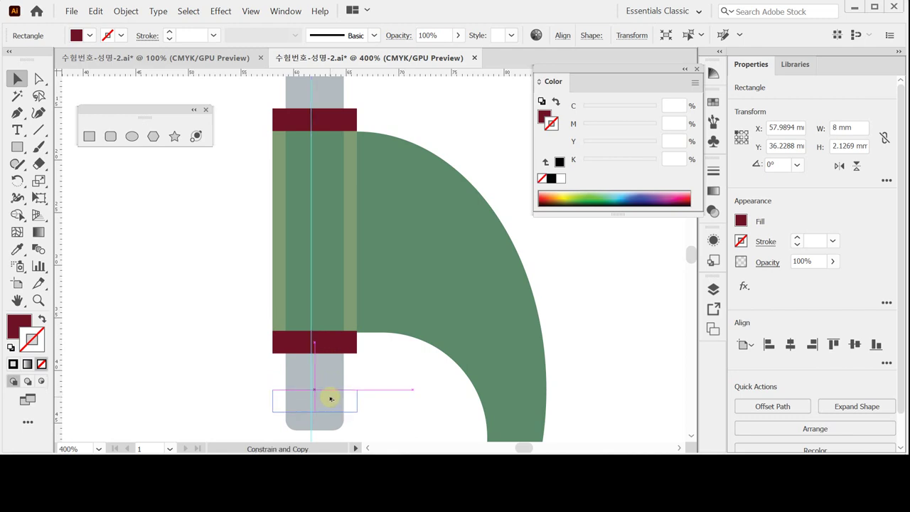
{"action": "left_click_drag", "start_coordinate": [331, 399], "coordinate": [331, 399]}
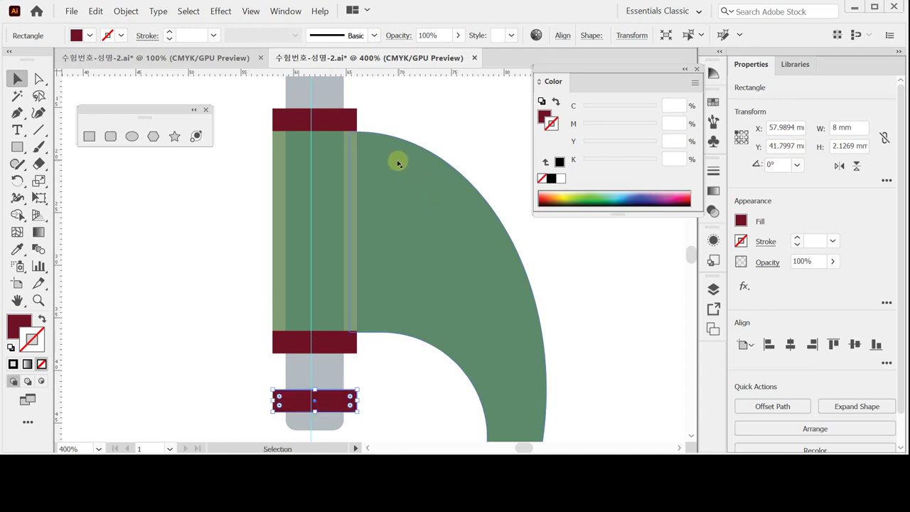
{"action": "scroll", "coordinate": [351, 144], "scroll_direction": "up", "scroll_amount": 2}
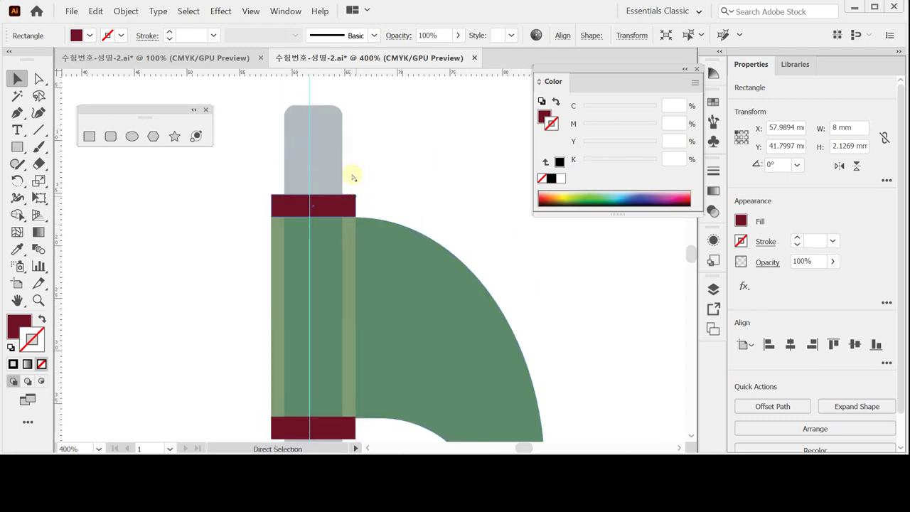
{"action": "left_click", "coordinate": [314, 130]}
{"action": "key", "text": "ctrl+s"}
Draw a cap rectangle about 3.7 × 3.5 mm on the grey tube's upper end in the collar's dark red and send it to the back
{"action": "key", "text": "ctrl+="}
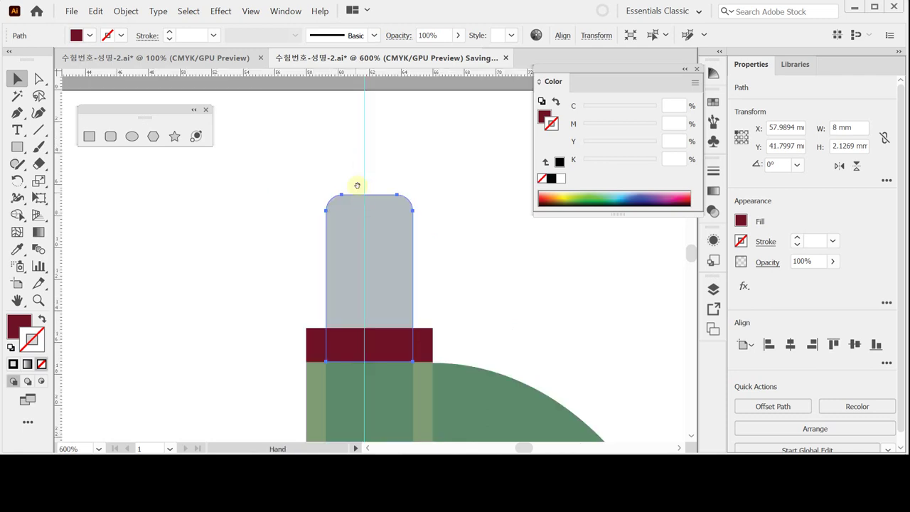
{"action": "left_click_drag", "start_coordinate": [357, 186], "coordinate": [320, 175]}
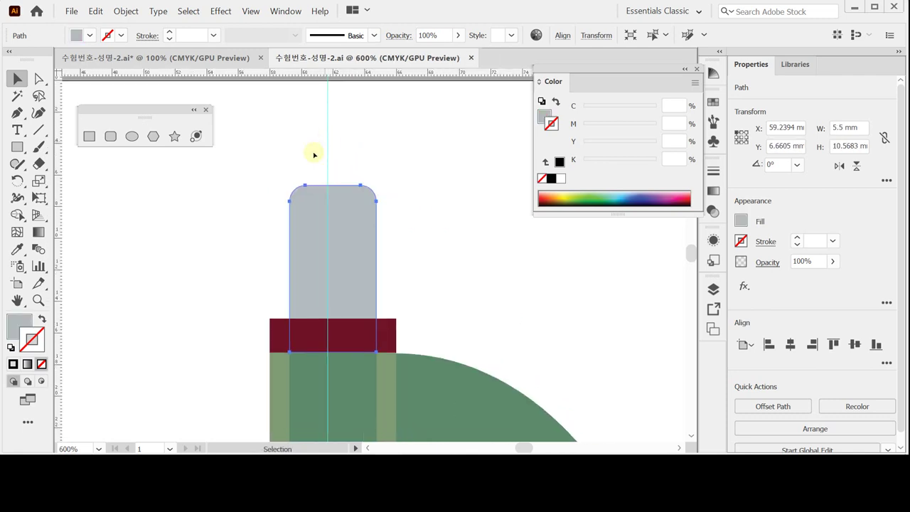
{"action": "left_click", "coordinate": [89, 136]}
{"action": "key", "text": "ctrl+shift+a"}
{"action": "left_click", "coordinate": [384, 342], "text": "ctrl"}
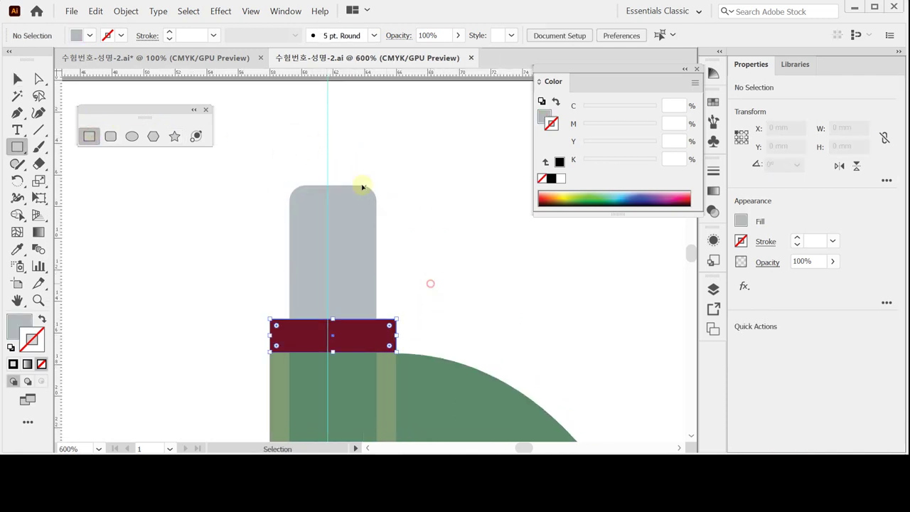
{"action": "key", "text": "ctrl+shift+a"}
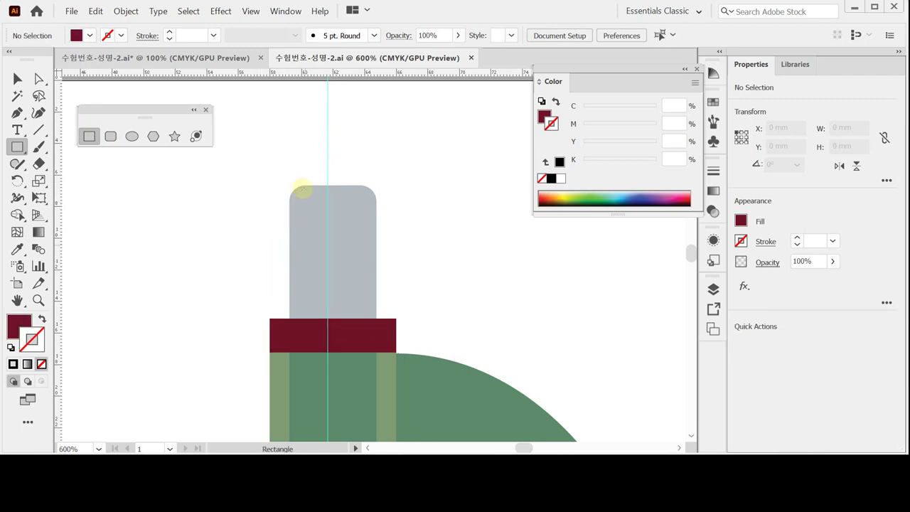
{"action": "left_click_drag", "start_coordinate": [305, 199], "coordinate": [364, 140]}
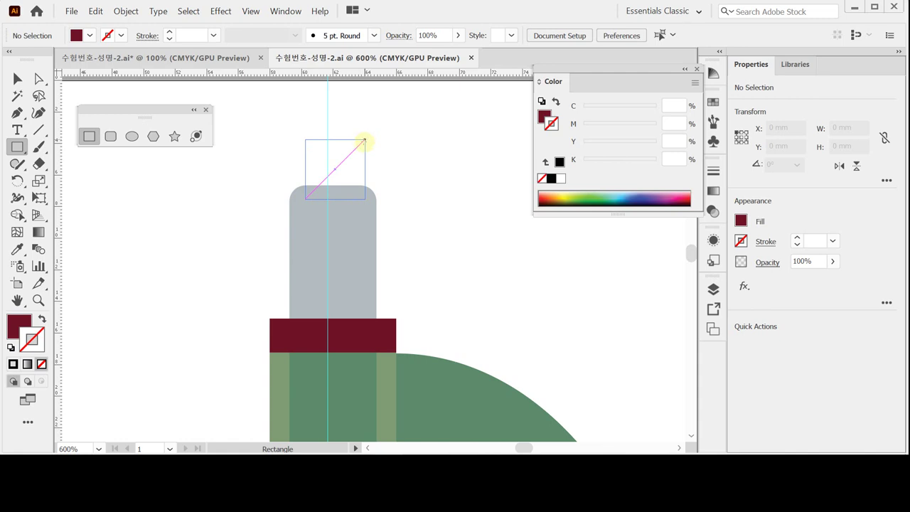
{"action": "left_click_drag", "start_coordinate": [363, 142], "coordinate": [364, 145]}
{"action": "right_click", "coordinate": [333, 152]}
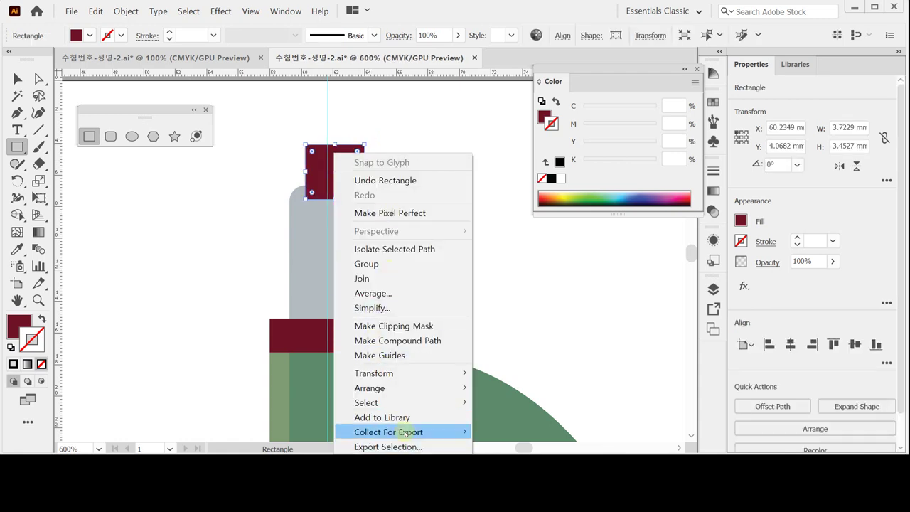
{"action": "mouse_move", "coordinate": [389, 389]}
{"action": "left_click", "coordinate": [530, 371]}
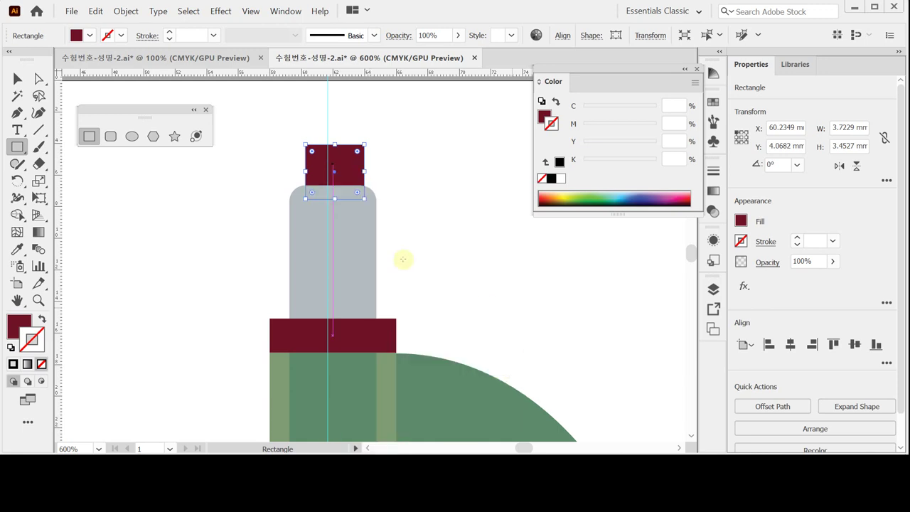
Align the cap, collars, grey tube and green tube body to a common horizontal center, and deselect them
{"action": "left_click", "coordinate": [389, 253], "text": "ctrl+alt"}
{"action": "left_click", "coordinate": [391, 251], "text": "ctrl+alt"}
{"action": "scroll", "coordinate": [391, 211], "scroll_direction": "down", "scroll_amount": 3}
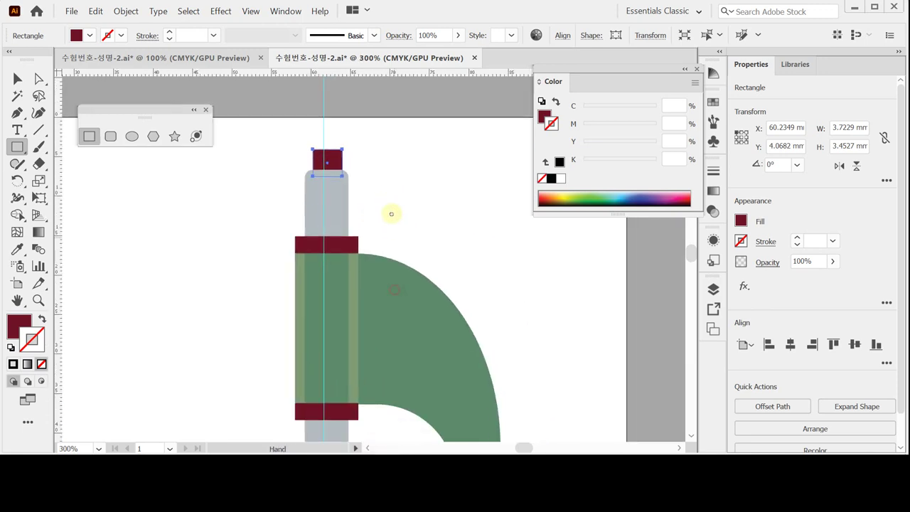
{"action": "left_click", "coordinate": [17, 78]}
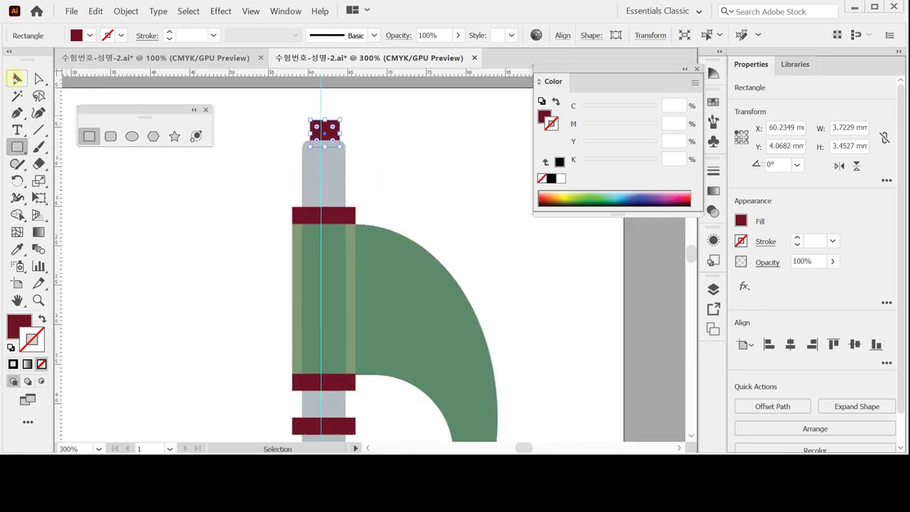
{"action": "left_click", "coordinate": [250, 201]}
{"action": "left_click_drag", "start_coordinate": [298, 130], "coordinate": [329, 426]}
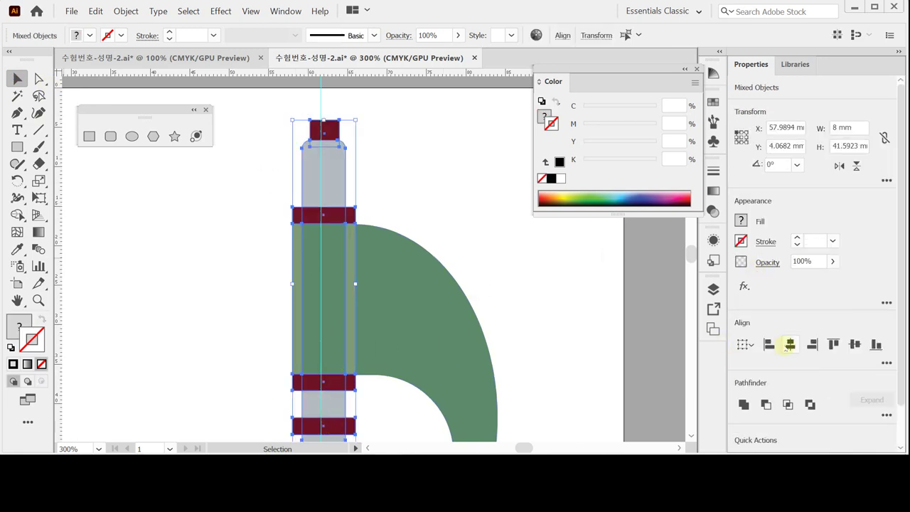
{"action": "left_click", "coordinate": [790, 345]}
{"action": "left_click", "coordinate": [790, 345]}
{"action": "key", "text": "space"}
{"action": "left_click_drag", "start_coordinate": [481, 254], "coordinate": [485, 217]}
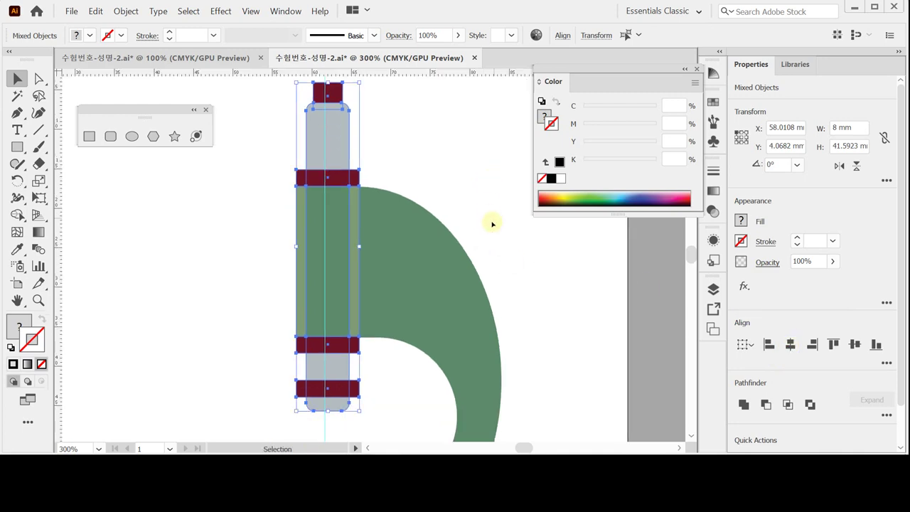
{"action": "left_click", "coordinate": [444, 160]}
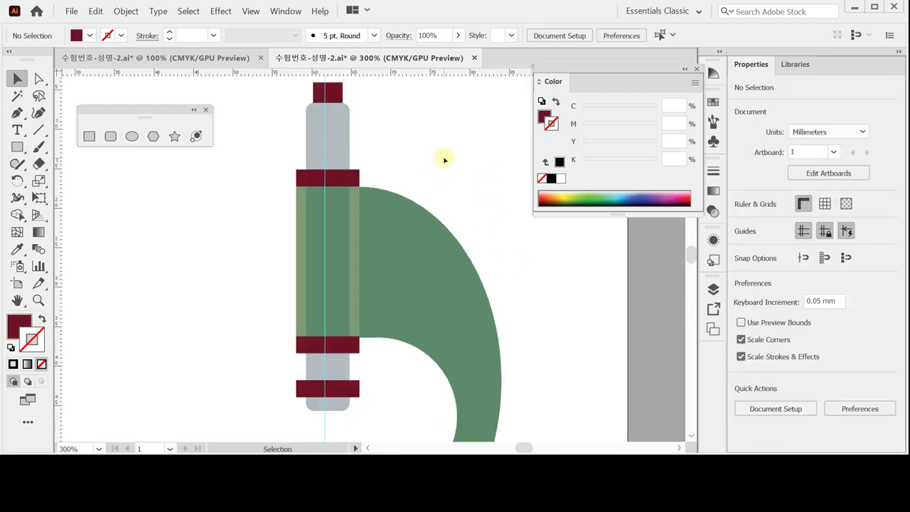
Taper the upper collar by scaling its two top anchor points inward to roughly the grey tube's width
{"action": "key", "text": "ctrl+space"}
{"action": "left_click", "coordinate": [332, 192]}
{"action": "left_click_drag", "start_coordinate": [331, 192], "coordinate": [335, 162]}
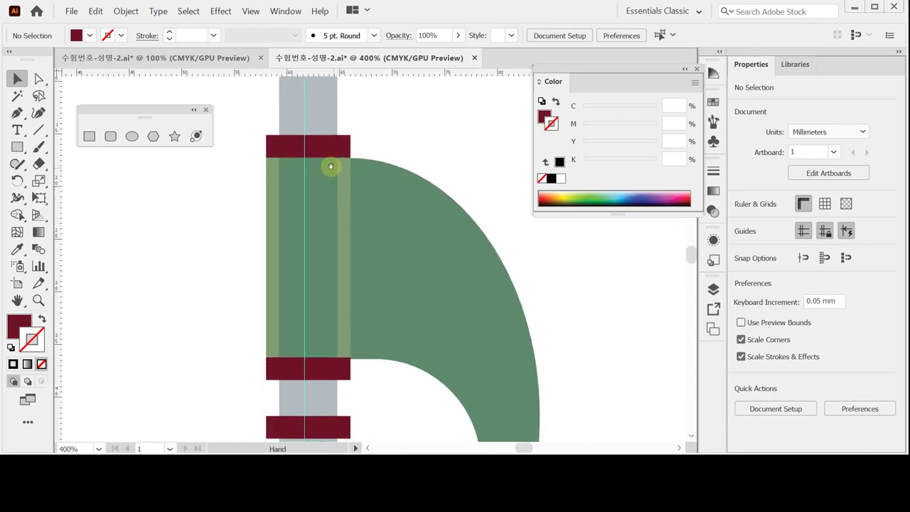
{"action": "left_click", "coordinate": [39, 79]}
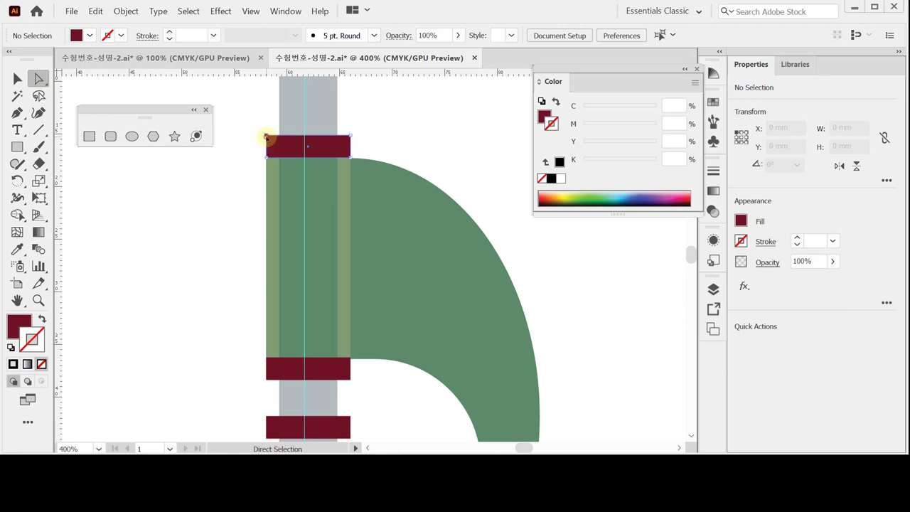
{"action": "left_click", "coordinate": [329, 137]}
{"action": "left_click", "coordinate": [352, 138]}
{"action": "key", "text": "ctrl"}
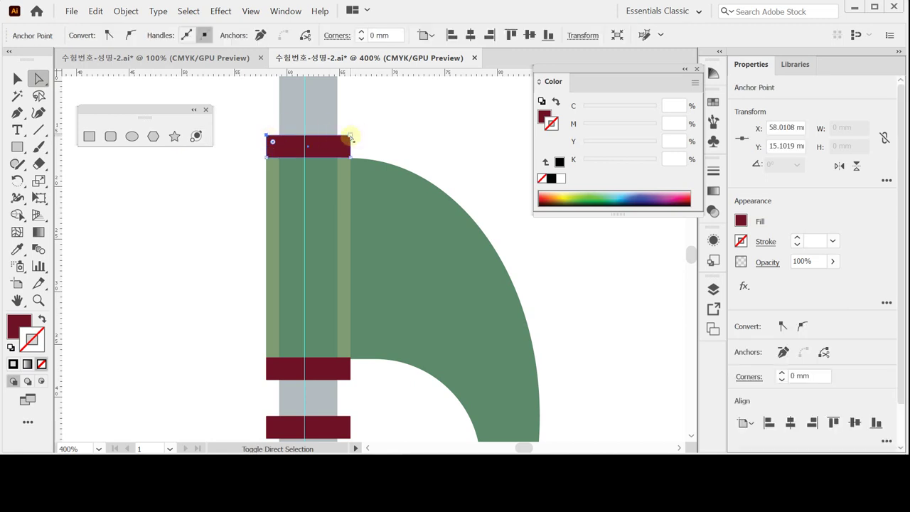
{"action": "left_click", "coordinate": [350, 135], "text": "ctrl"}
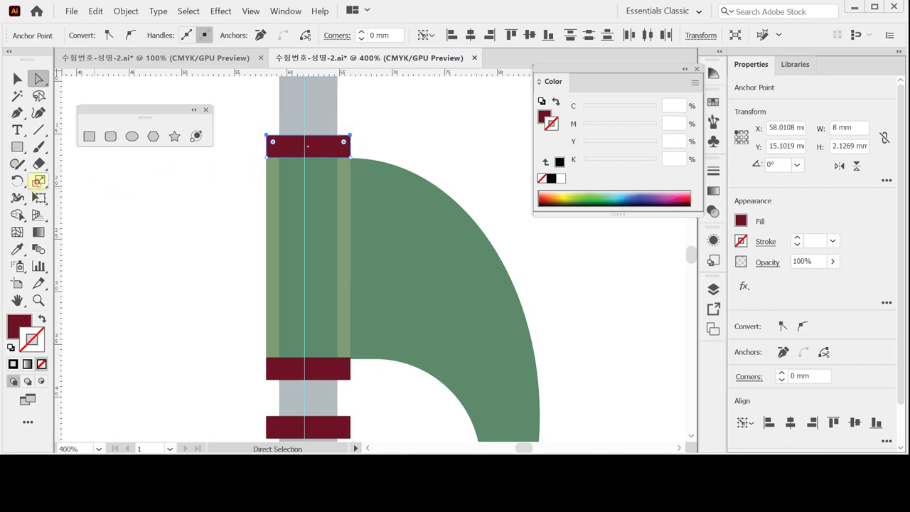
{"action": "left_click", "coordinate": [39, 180]}
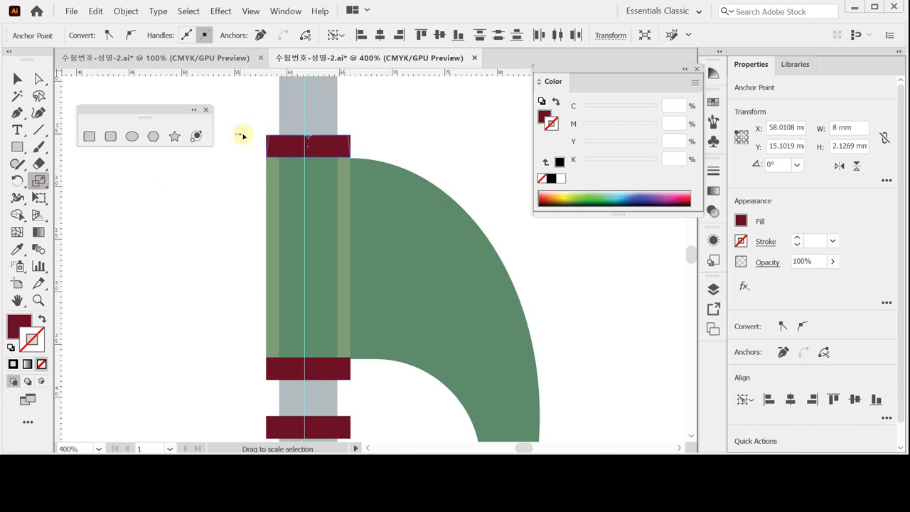
{"action": "left_click_drag", "start_coordinate": [242, 136], "coordinate": [259, 135]}
Taper the collar directly below the green body by scaling its two bottom anchor points to the grey tube's width, and save the document
{"action": "left_click_drag", "start_coordinate": [404, 254], "coordinate": [398, 232]}
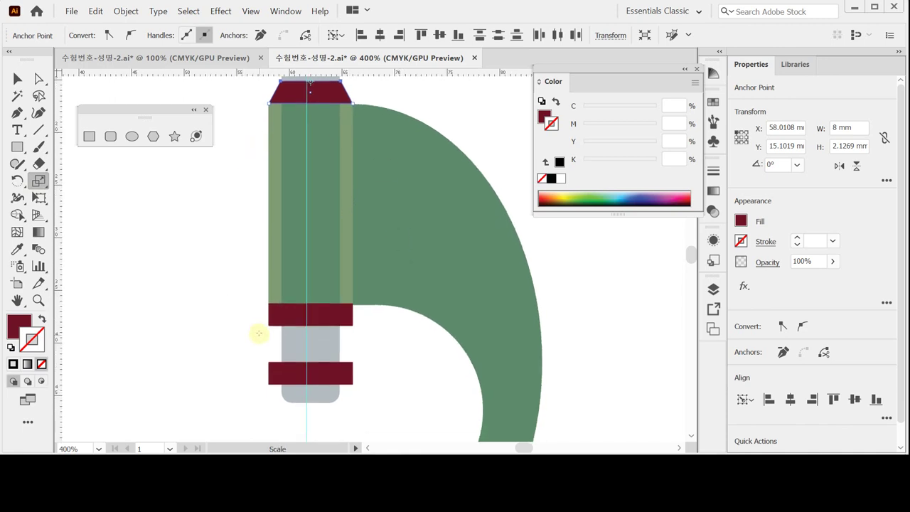
{"action": "left_click_drag", "start_coordinate": [258, 334], "coordinate": [265, 321]}
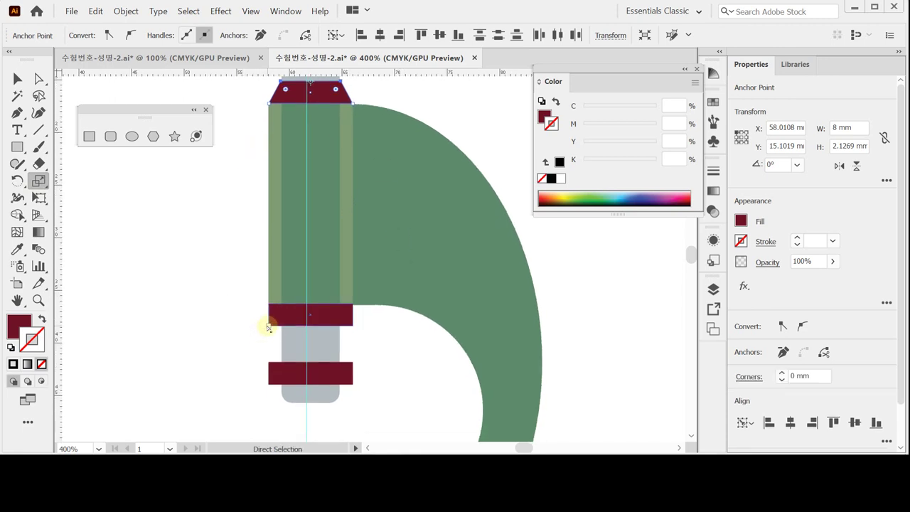
{"action": "left_click", "coordinate": [347, 321], "text": "ctrl"}
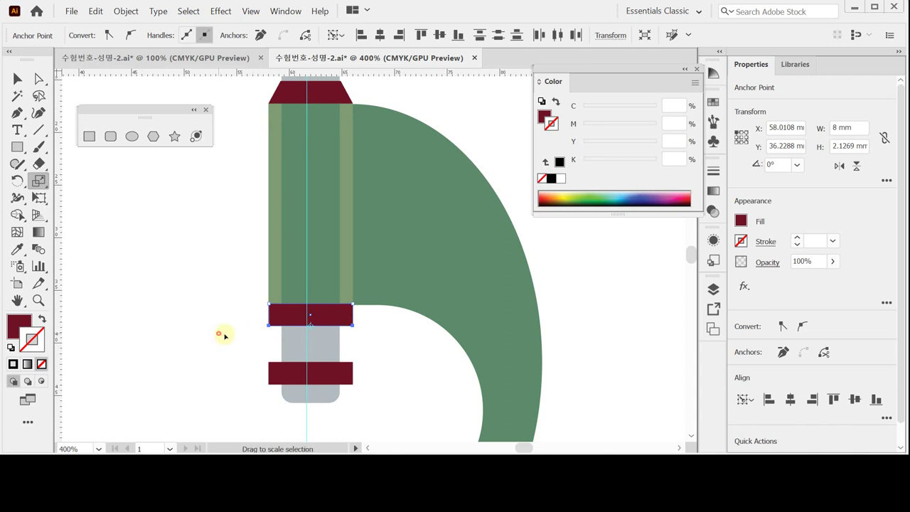
{"action": "left_click_drag", "start_coordinate": [225, 336], "coordinate": [244, 331]}
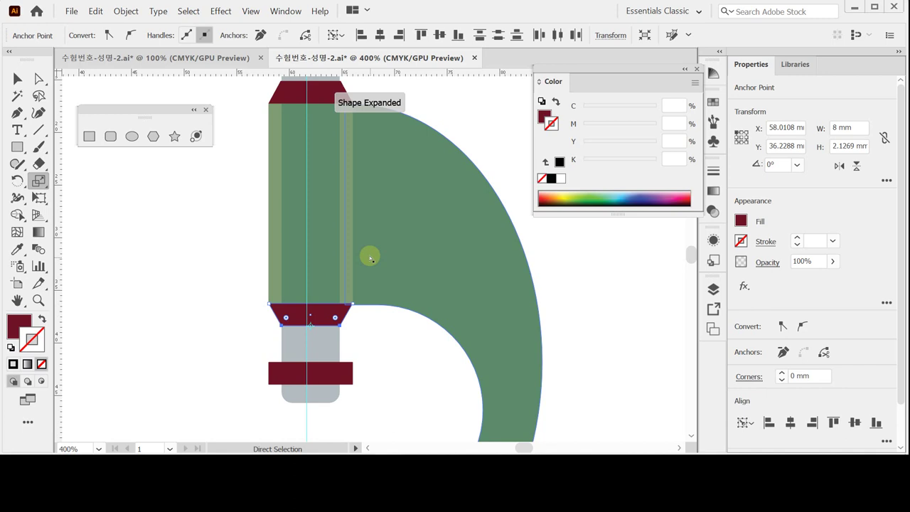
{"action": "key", "text": "ctrl+s"}
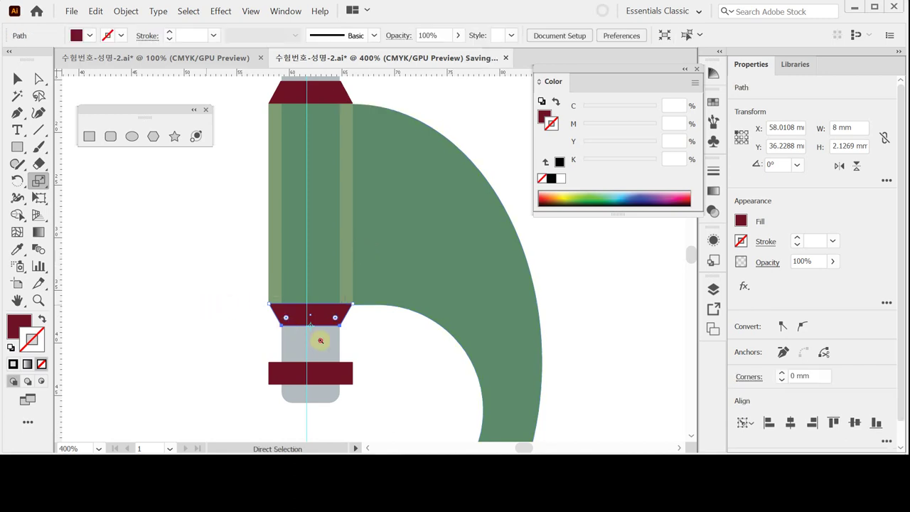
Draw a white, strokeless rectangle about 5.5 × 3.4 mm over the grey tube section between the two lower collars
{"action": "left_click", "coordinate": [390, 284], "text": "ctrl"}
{"action": "left_click_drag", "start_coordinate": [374, 248], "coordinate": [324, 245]}
{"action": "left_click", "coordinate": [152, 111], "text": "ctrl"}
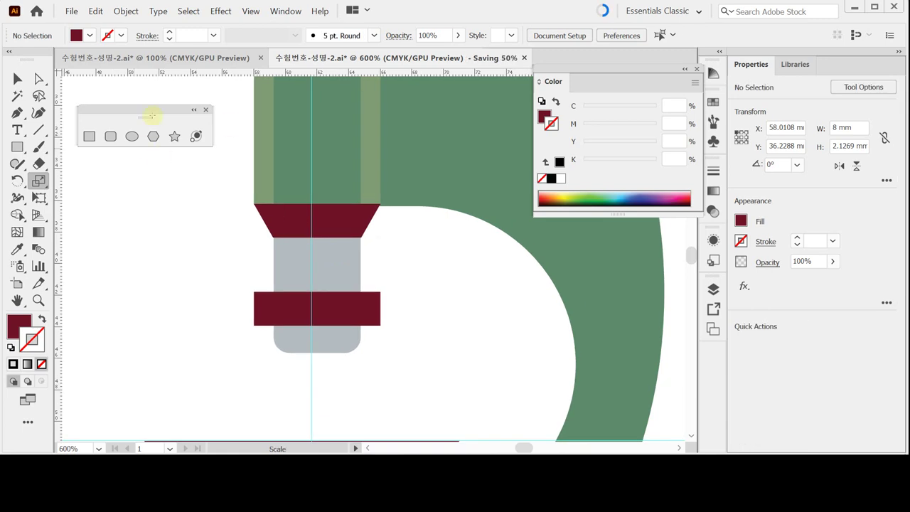
{"action": "left_click", "coordinate": [89, 136]}
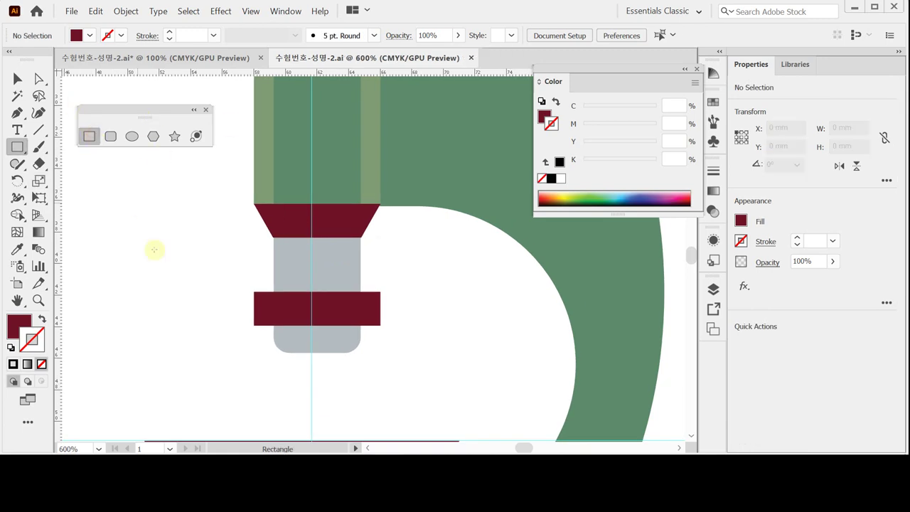
{"action": "left_click", "coordinate": [12, 347]}
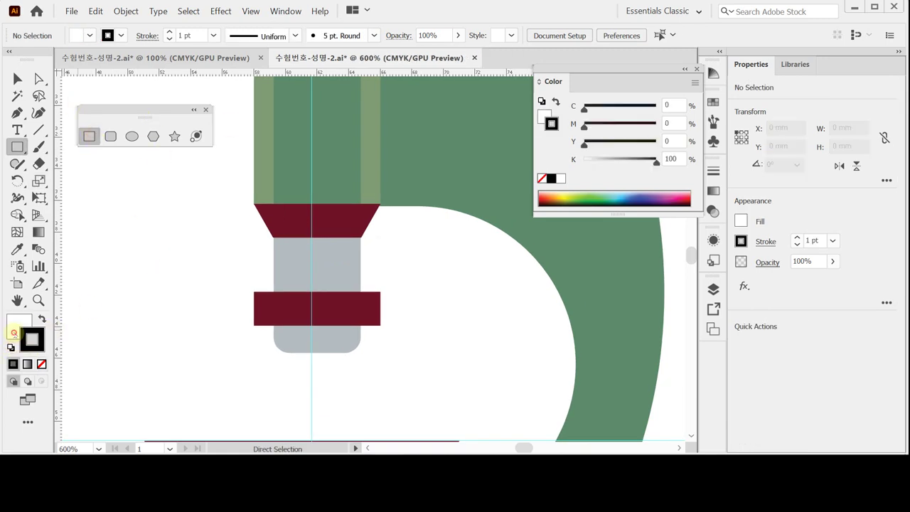
{"action": "left_click", "coordinate": [41, 364]}
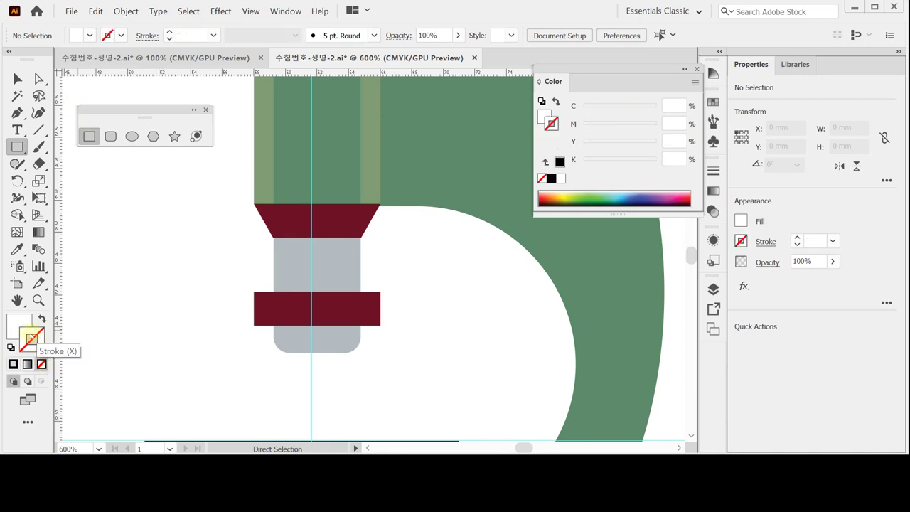
{"action": "left_click", "coordinate": [17, 323]}
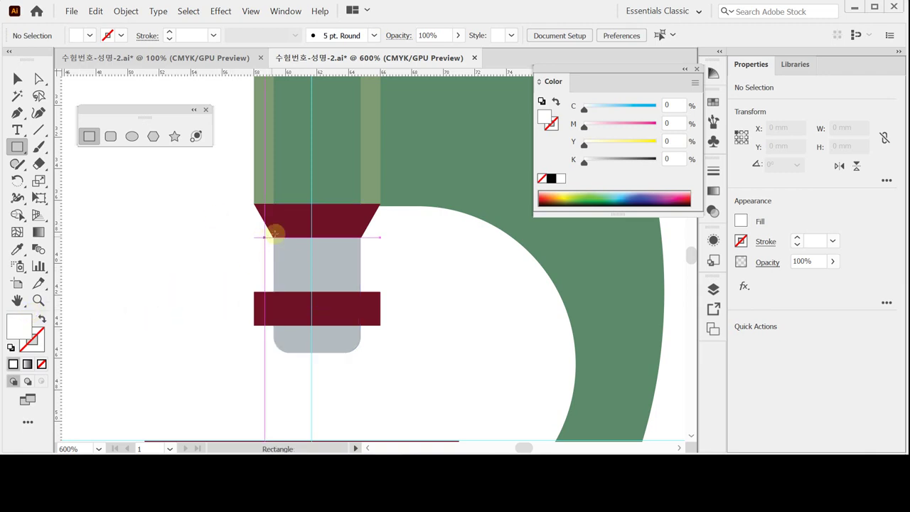
{"action": "left_click_drag", "start_coordinate": [274, 238], "coordinate": [360, 293]}
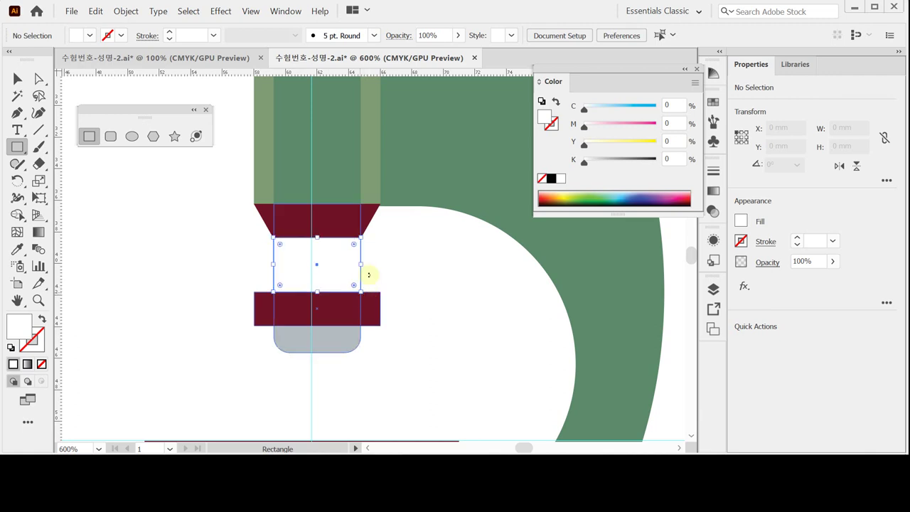
Select all parts of the microscope's upright tube, from cap to bottom tip, and rotate them together by -10°
{"action": "left_click", "coordinate": [398, 285], "text": "ctrl+alt"}
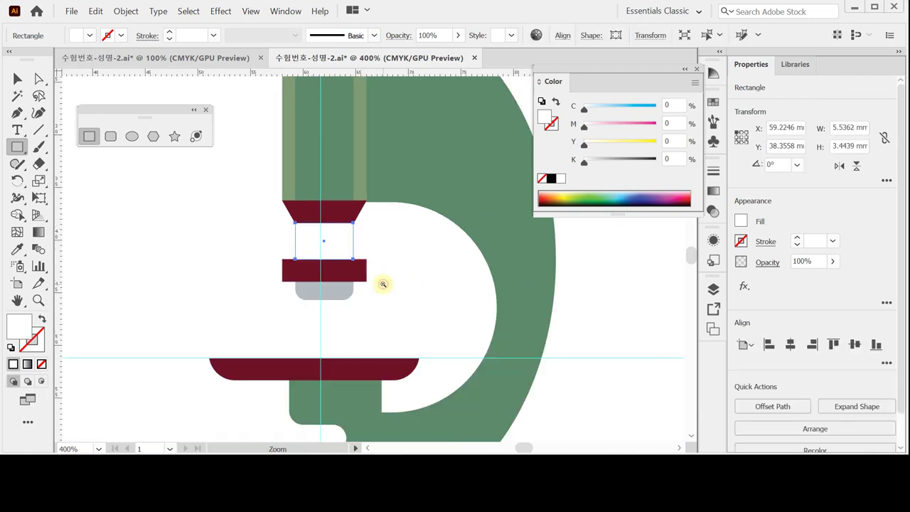
{"action": "left_click", "coordinate": [369, 261], "text": "ctrl+alt"}
{"action": "left_click_drag", "start_coordinate": [377, 193], "coordinate": [376, 266]}
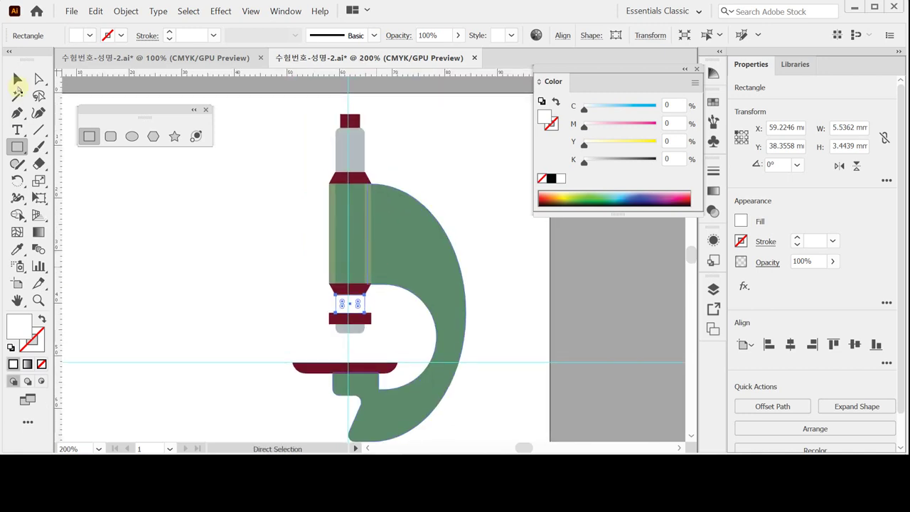
{"action": "left_click", "coordinate": [279, 146], "text": "ctrl"}
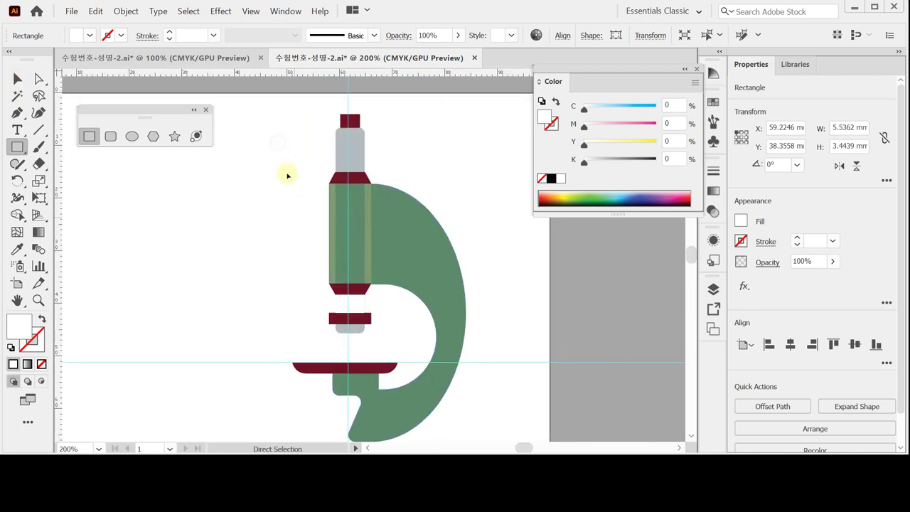
{"action": "key", "text": "v"}
{"action": "left_click_drag", "start_coordinate": [304, 109], "coordinate": [358, 336]}
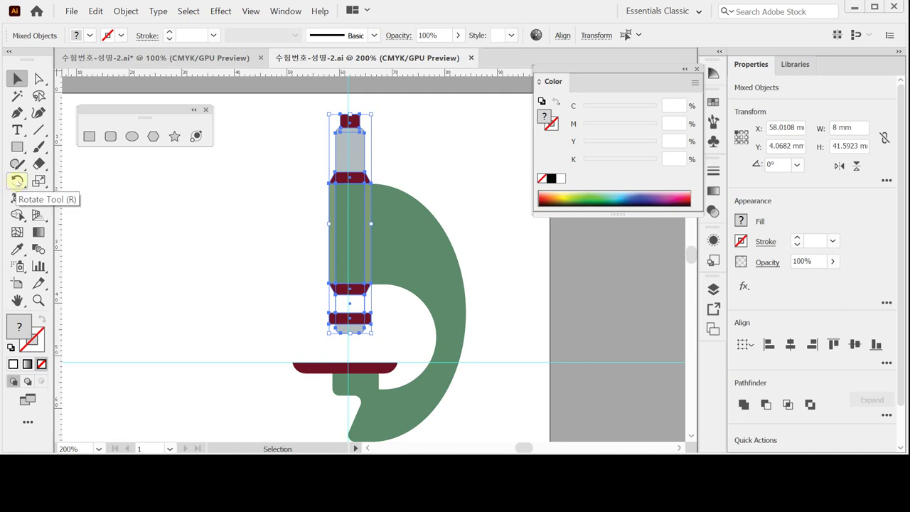
{"action": "left_click", "coordinate": [18, 182]}
{"action": "double_click", "coordinate": [18, 181]}
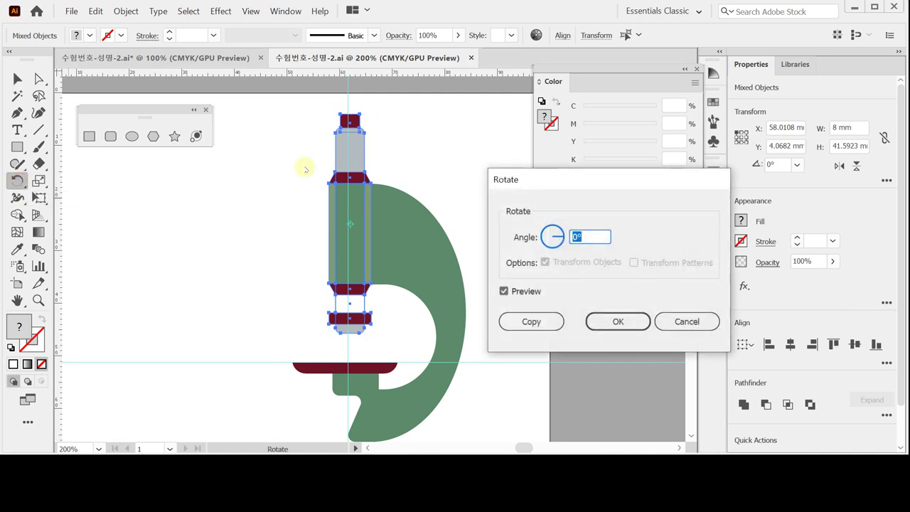
{"action": "type", "text": "-1"}
{"action": "left_click", "coordinate": [592, 322]}
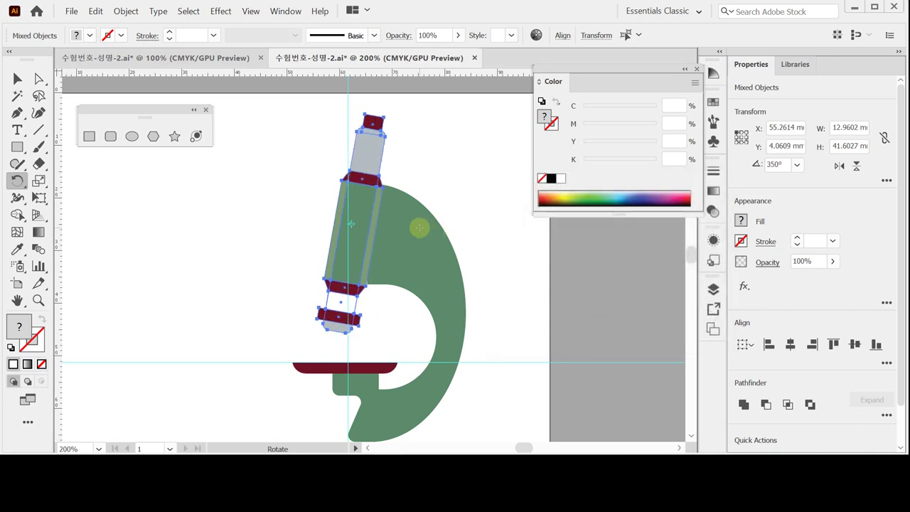
Nudge the rotated tube 1 mm to the right, save the document and deselect everything
{"action": "key", "text": "Right"}
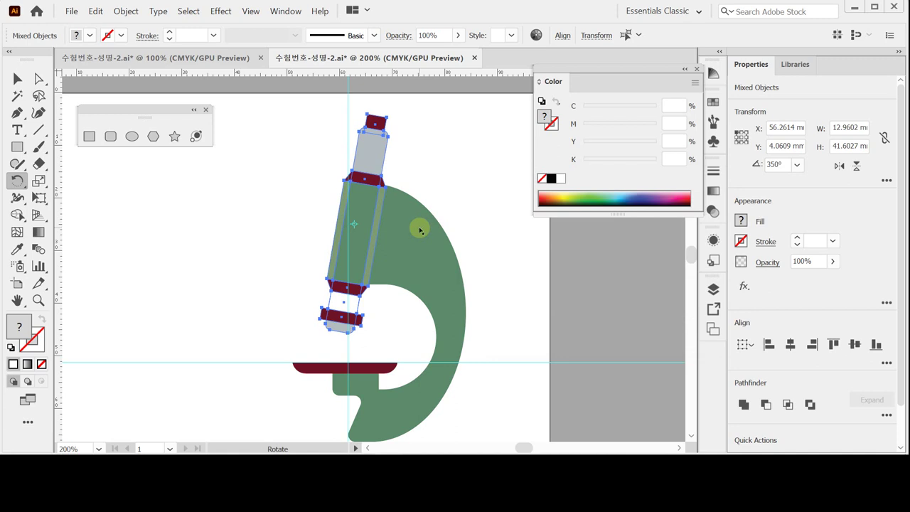
{"action": "key", "text": "ctrl"}
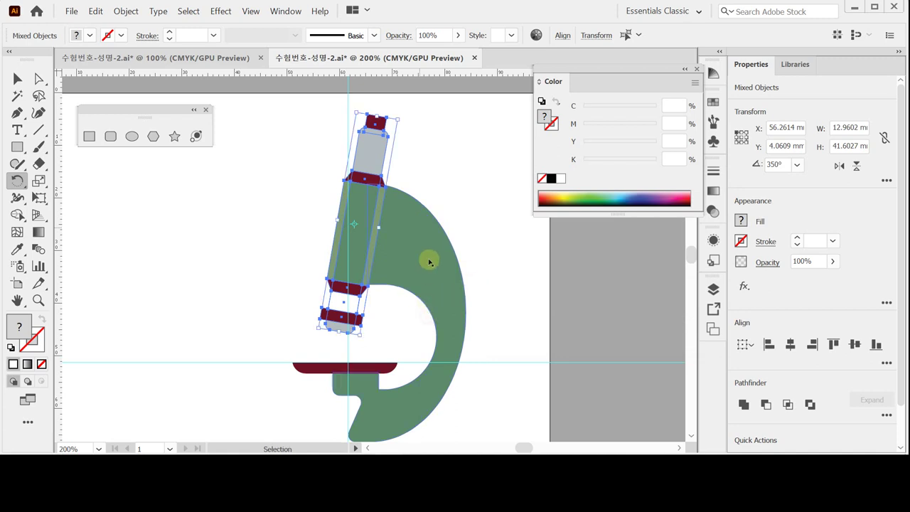
{"action": "scroll", "coordinate": [427, 248], "scroll_direction": "down", "scroll_amount": 3}
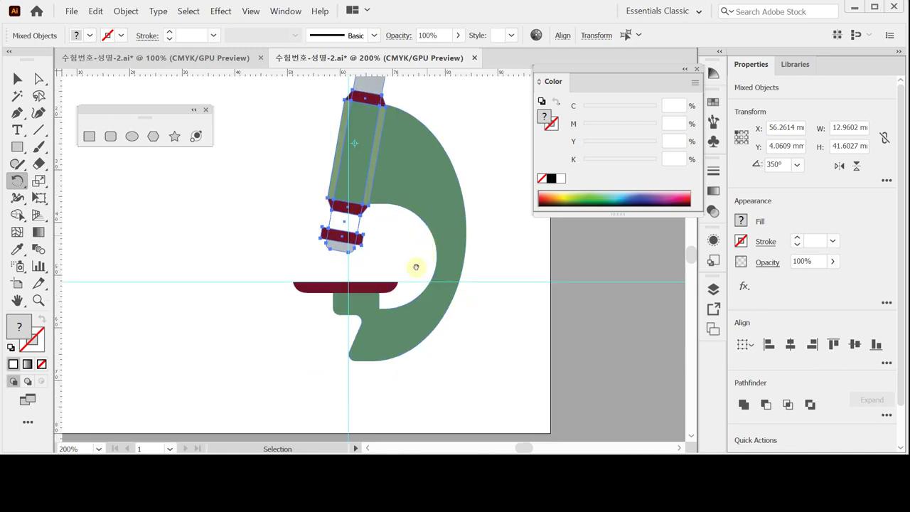
{"action": "key", "text": "ctrl+s"}
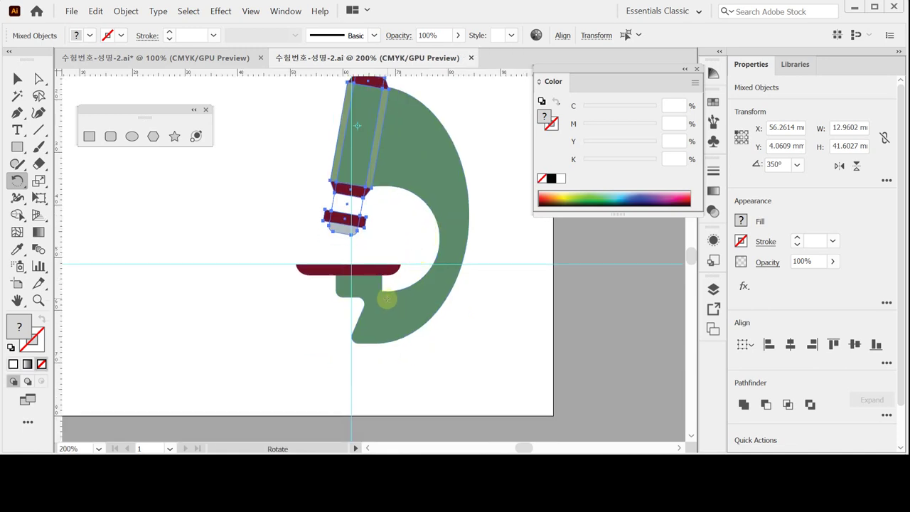
{"action": "key", "text": "ctrl+shift+a"}
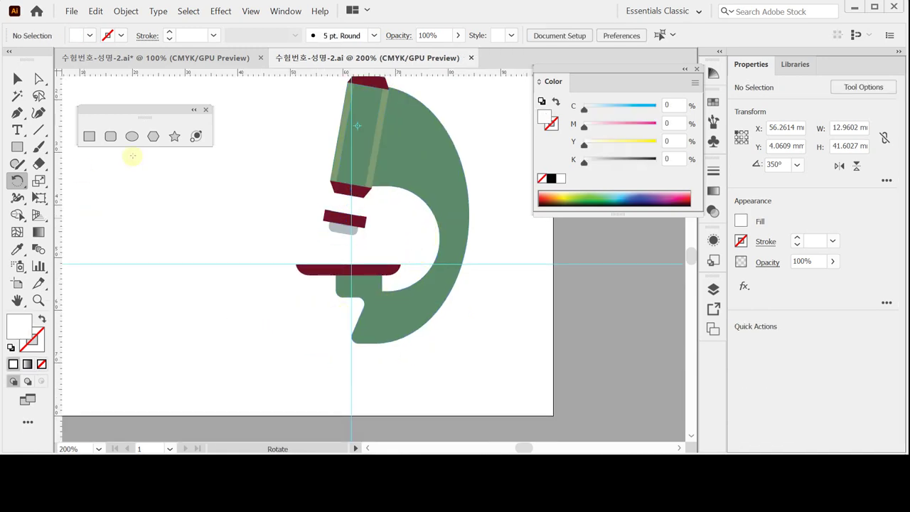
Create an ellipse 36 mm wide and 27 mm high below the microscope's arm
{"action": "left_click", "coordinate": [132, 136]}
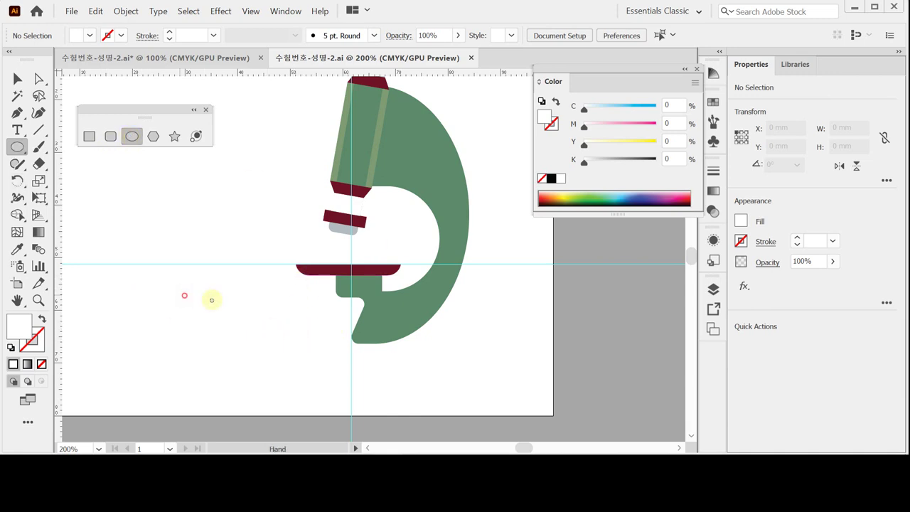
{"action": "scroll", "coordinate": [230, 280], "scroll_direction": "left", "scroll_amount": 3}
{"action": "scroll", "coordinate": [230, 280], "scroll_direction": "down", "scroll_amount": 1}
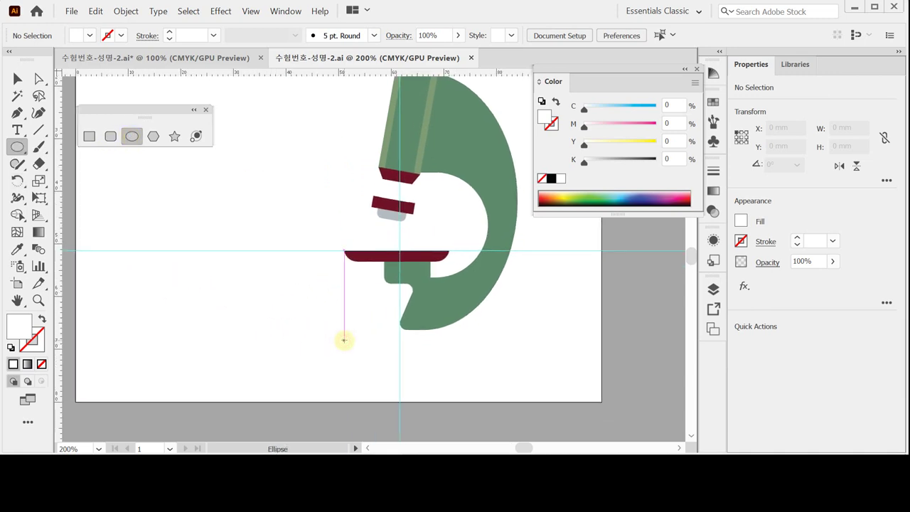
{"action": "left_click", "coordinate": [344, 340]}
{"action": "type", "text": "36"}
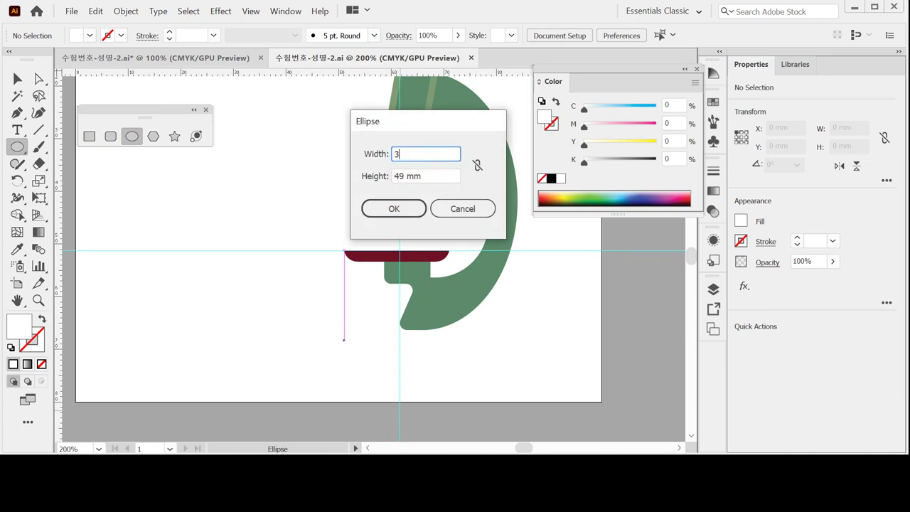
{"action": "key", "text": "Tab"}
{"action": "type", "text": "2"}
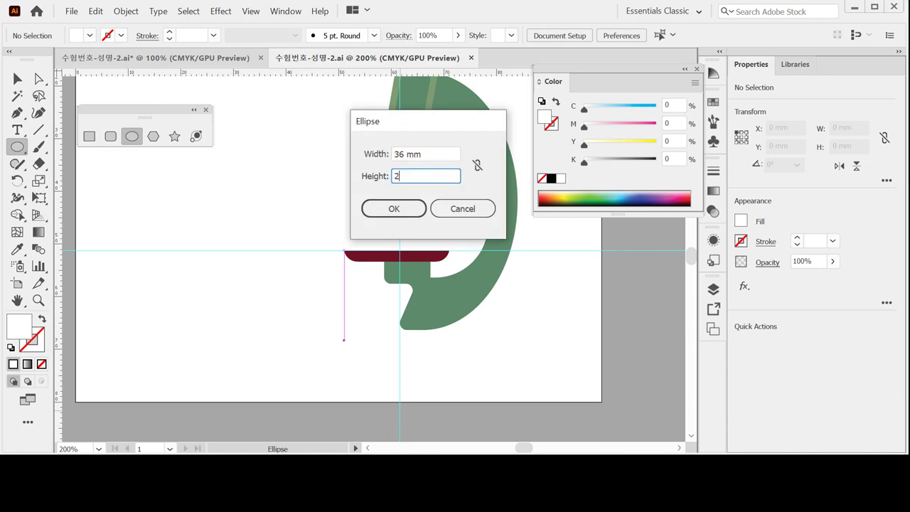
{"action": "key", "text": "Return"}
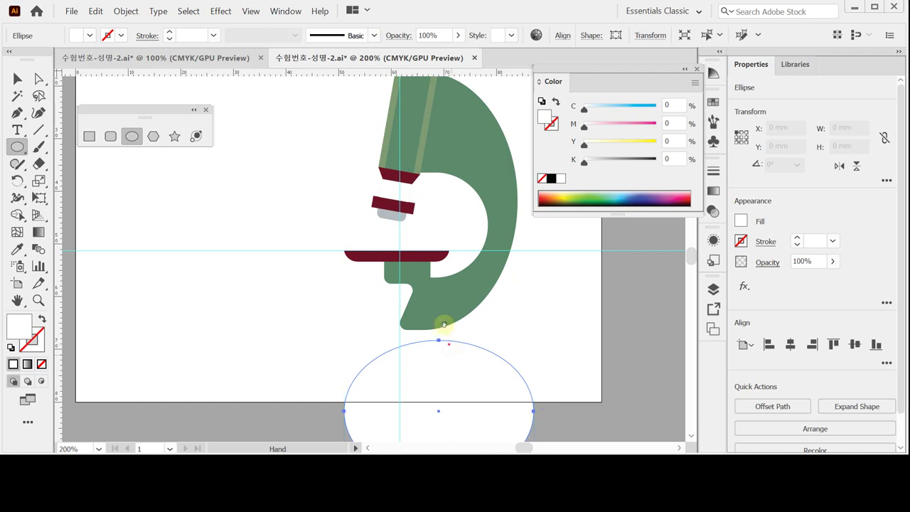
Position the ellipse so it overlaps the arm's foot, fill it with 45% yellow, deselect it and save the document
{"action": "left_click_drag", "start_coordinate": [443, 322], "coordinate": [442, 281]}
{"action": "left_click_drag", "start_coordinate": [455, 349], "coordinate": [419, 323]}
{"action": "left_click_drag", "start_coordinate": [585, 144], "coordinate": [616, 145]}
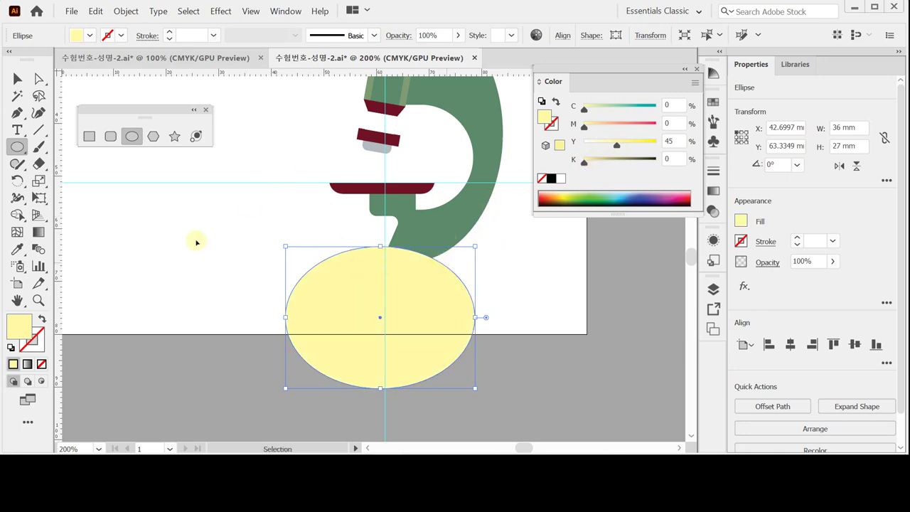
{"action": "key", "text": "ctrl+shift+a"}
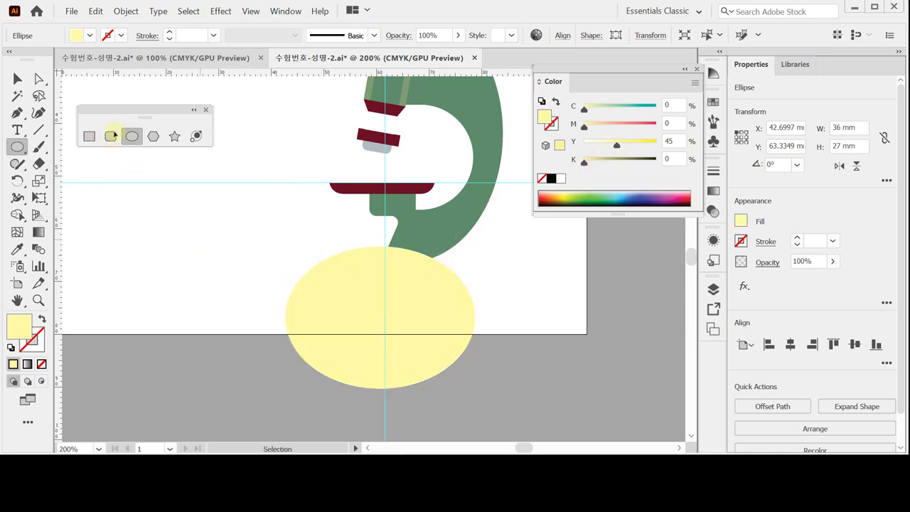
{"action": "key", "text": "ctrl+s"}
Create a 30 × 15 mm rounded rectangle with an 8 mm corner radius over the yellow ellipse
{"action": "left_click", "coordinate": [110, 136]}
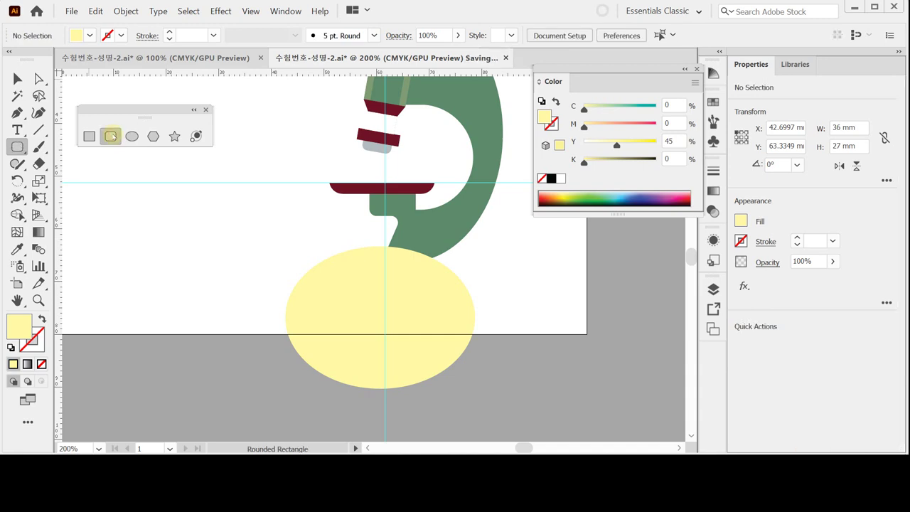
{"action": "left_click", "coordinate": [265, 267]}
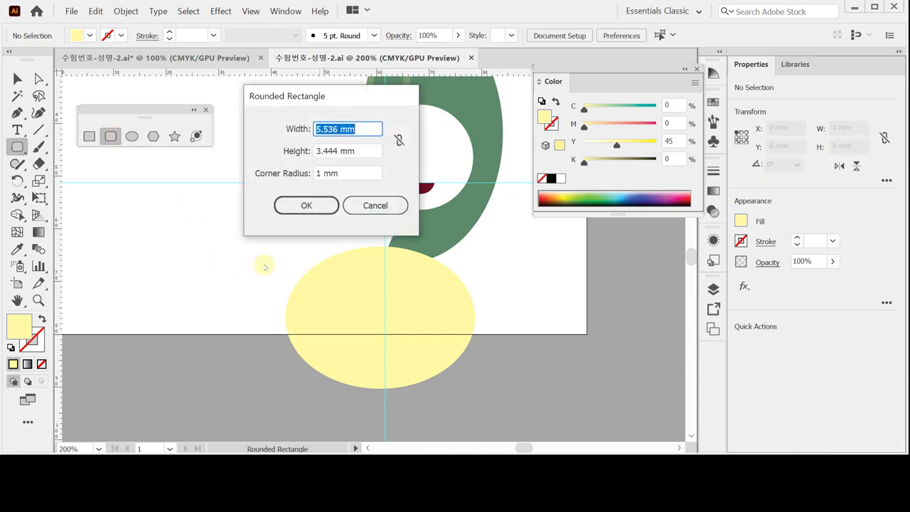
{"action": "type", "text": "30"}
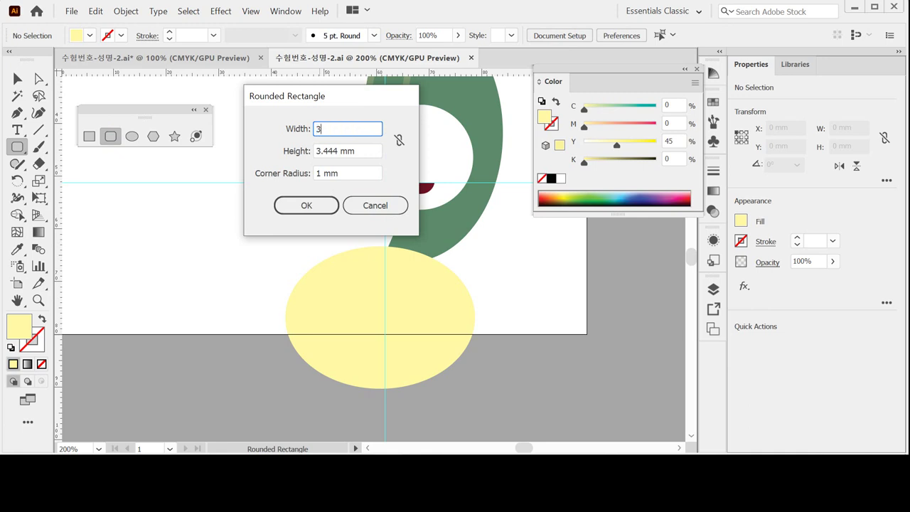
{"action": "key", "text": "Tab"}
{"action": "type", "text": "15"}
{"action": "key", "text": "Tab"}
{"action": "type", "text": "8"}
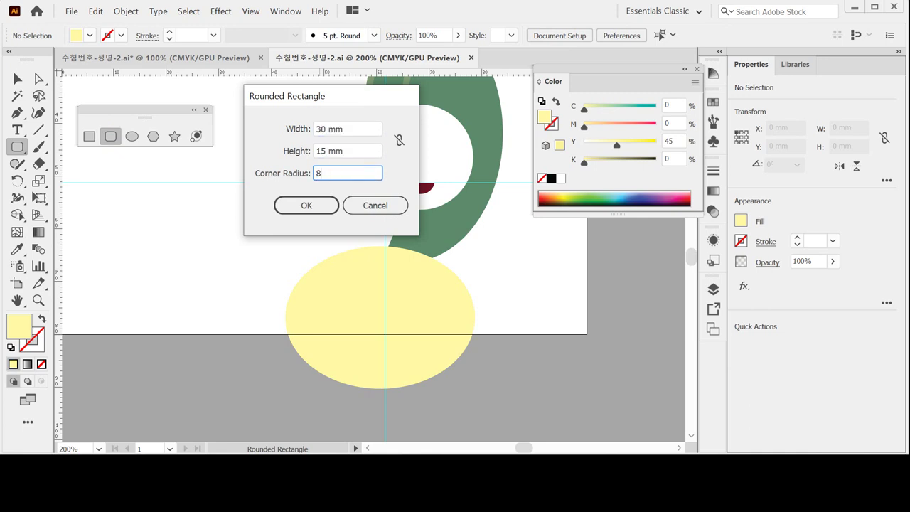
{"action": "key", "text": "Tab"}
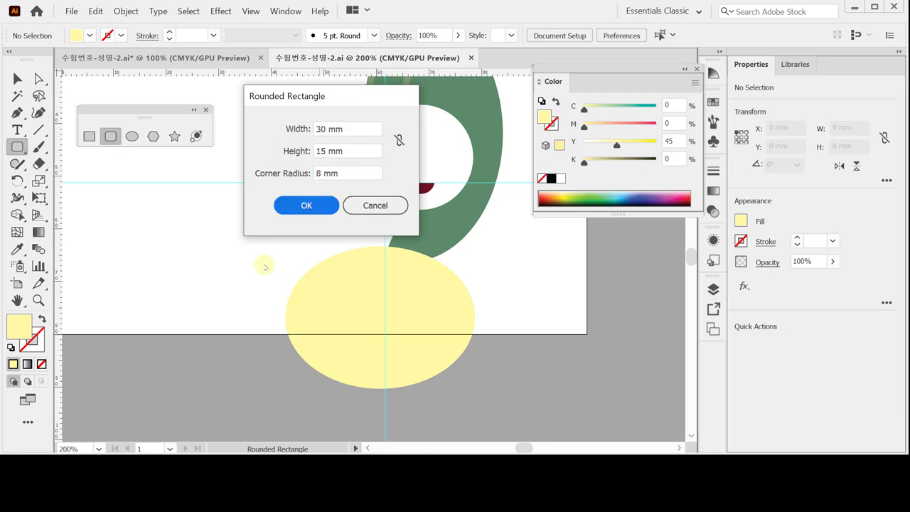
{"action": "key", "text": "Return"}
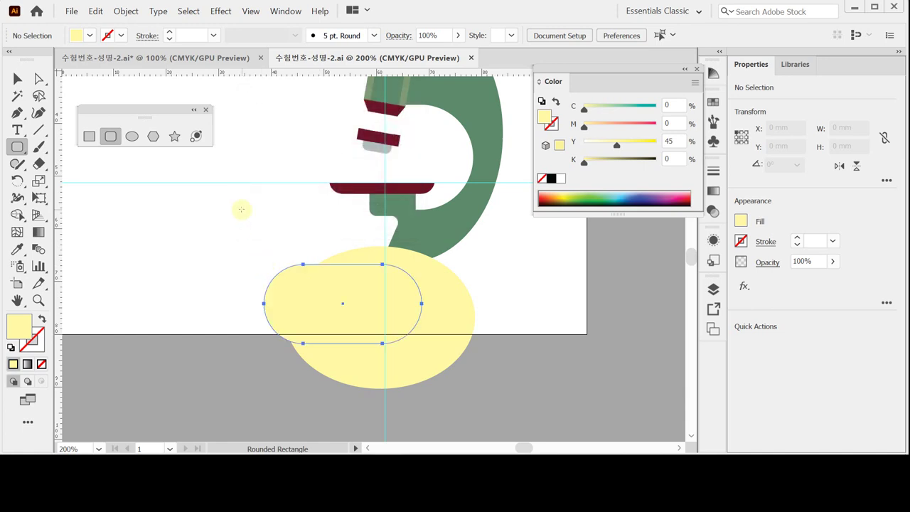
Shift the rounded rectangle up and left, reset it to the default fill and stroke, and fill it with 23% cyan
{"action": "mouse_move", "coordinate": [358, 303]}
{"action": "left_mouse_down"}
{"action": "mouse_move", "coordinate": [350, 273]}
{"action": "mouse_move", "coordinate": [311, 283]}
{"action": "mouse_move", "coordinate": [308, 295]}
{"action": "left_mouse_up"}
{"action": "left_click", "coordinate": [10, 348]}
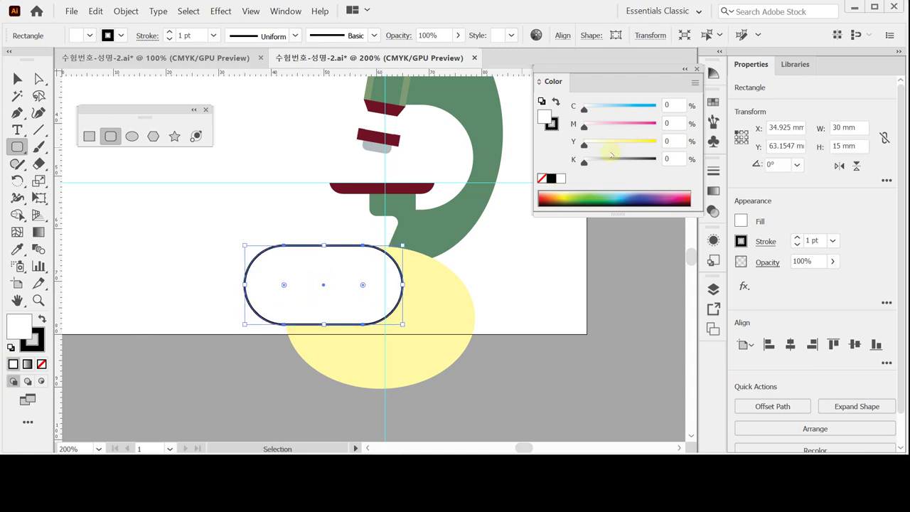
{"action": "left_click", "coordinate": [599, 106]}
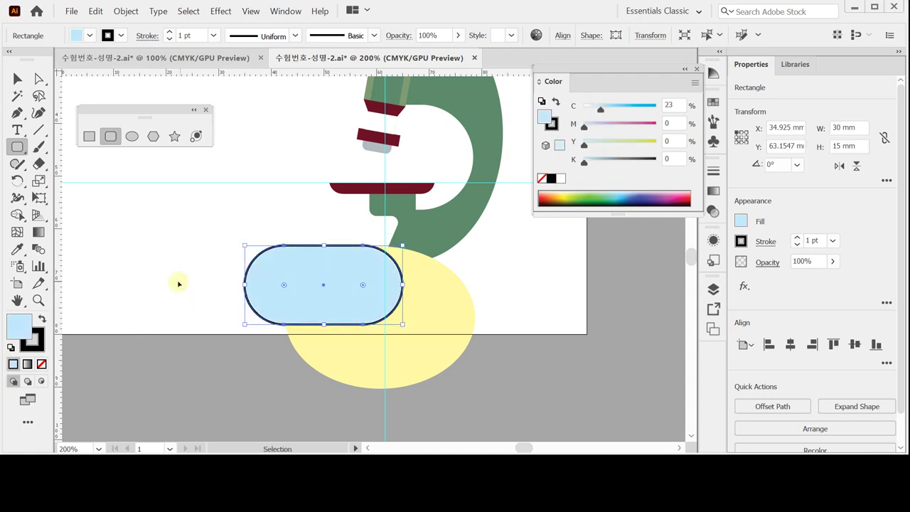
{"action": "left_click", "coordinate": [179, 281], "text": "ctrl"}
Subtract the repositioned rounded rectangle from the ellipse's upper left, and move the remaining shape about 3.8 mm right and 4.8 mm up
{"action": "left_click_drag", "start_coordinate": [308, 307], "coordinate": [318, 301]}
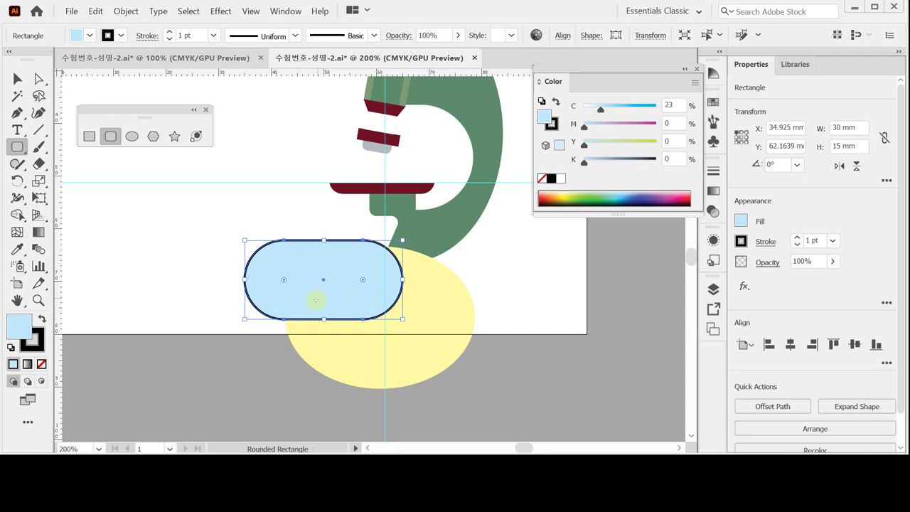
{"action": "mouse_move", "coordinate": [350, 309]}
{"action": "left_mouse_down"}
{"action": "mouse_move", "coordinate": [360, 270]}
{"action": "mouse_move", "coordinate": [346, 291]}
{"action": "mouse_move", "coordinate": [355, 296]}
{"action": "left_mouse_up"}
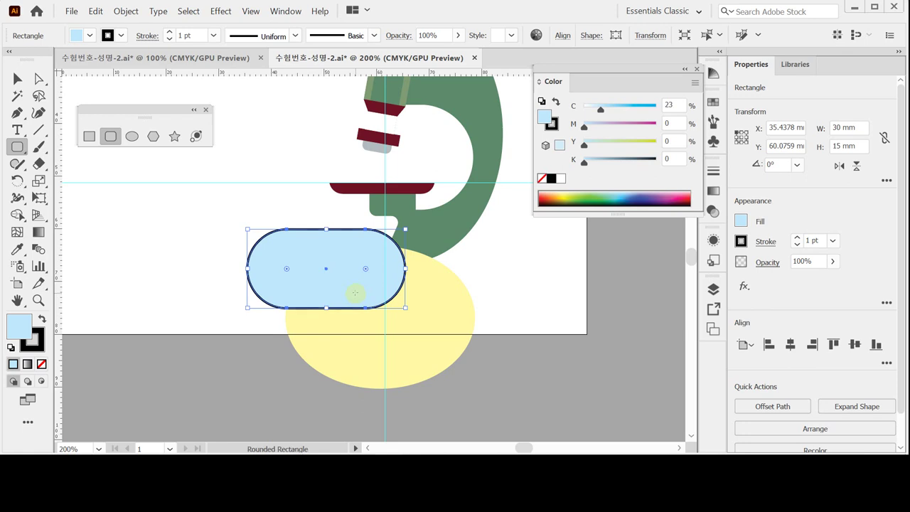
{"action": "left_click_drag", "start_coordinate": [356, 291], "coordinate": [364, 292]}
{"action": "left_click", "coordinate": [372, 323], "text": "shift"}
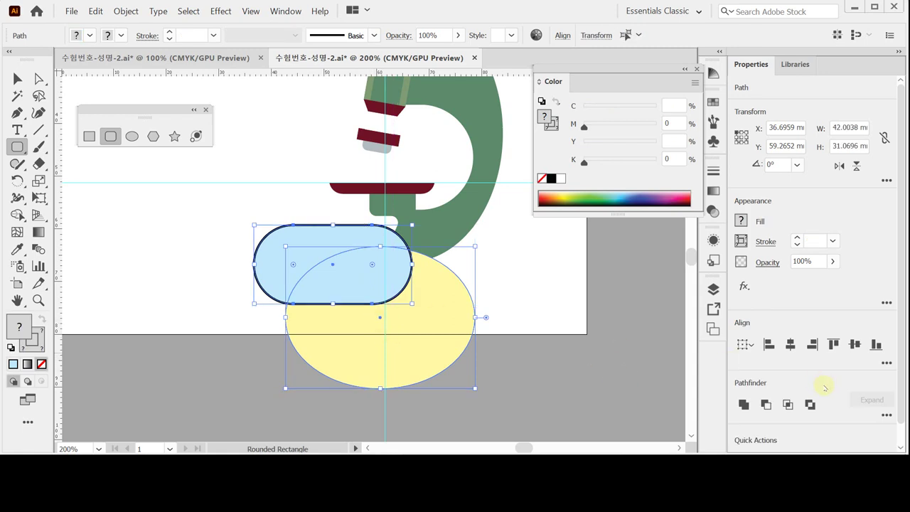
{"action": "left_click", "coordinate": [766, 404]}
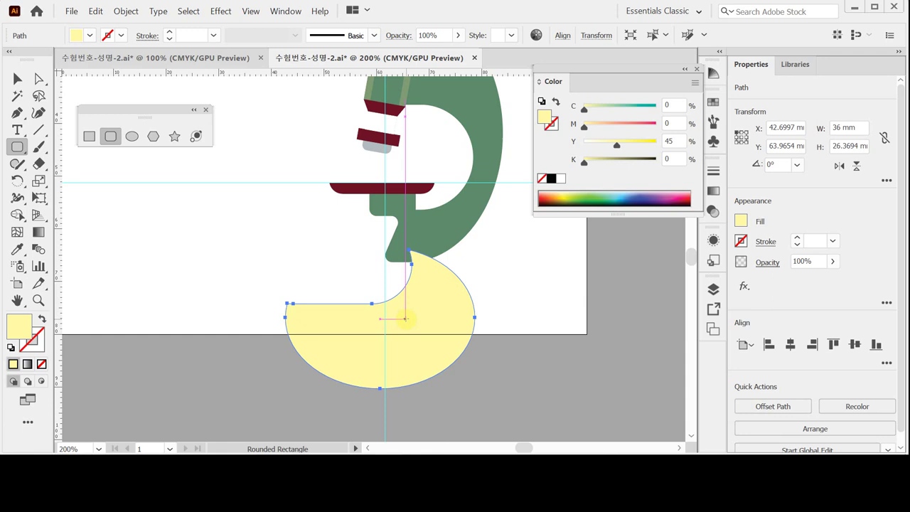
{"action": "key", "text": "ctrl"}
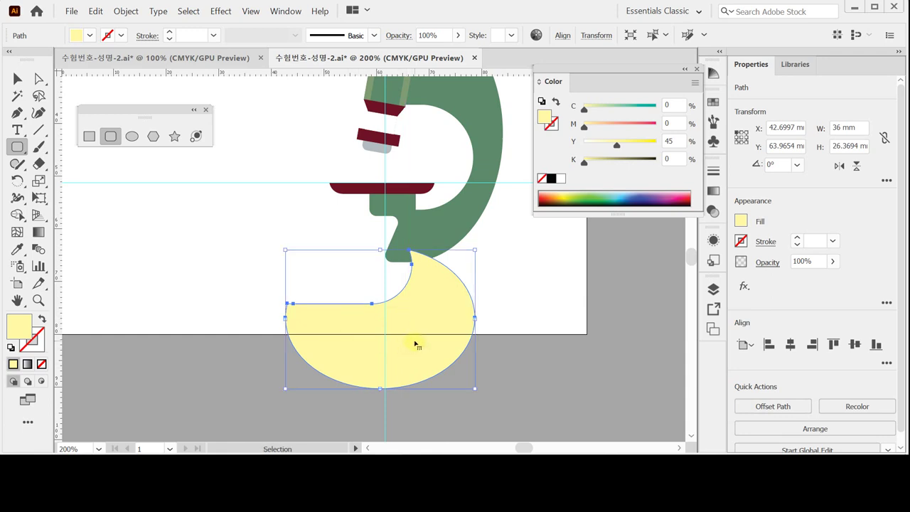
{"action": "left_click_drag", "start_coordinate": [416, 339], "coordinate": [436, 314]}
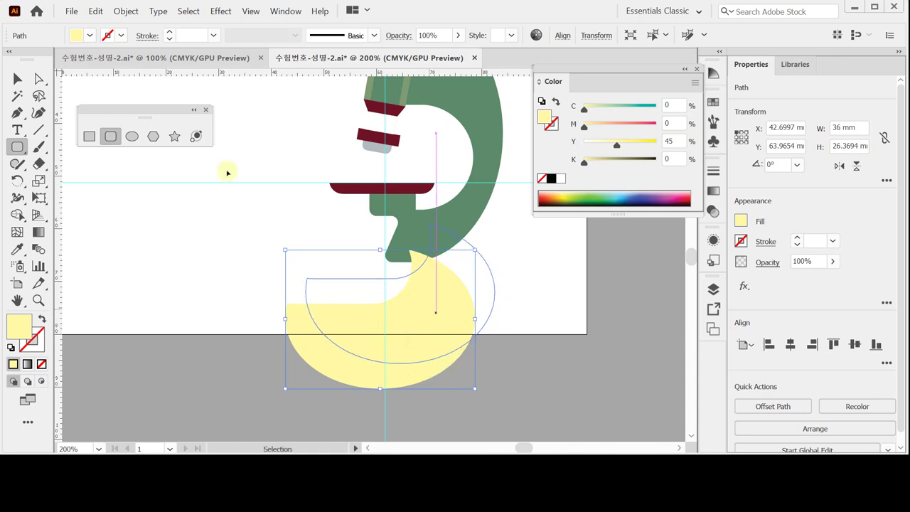
Draw a rectangle across the upper part of the yellow base shape and keep only the area where the two intersect
{"action": "left_click", "coordinate": [89, 136]}
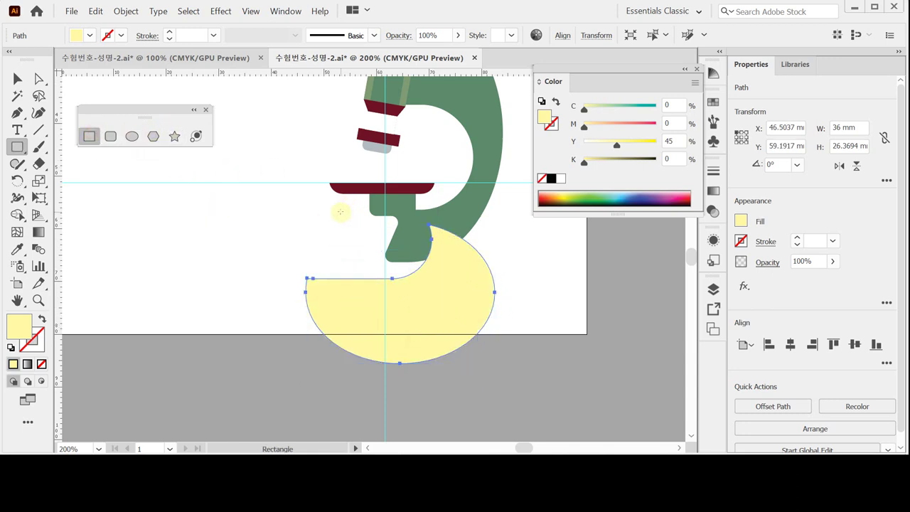
{"action": "left_click_drag", "start_coordinate": [340, 207], "coordinate": [505, 304]}
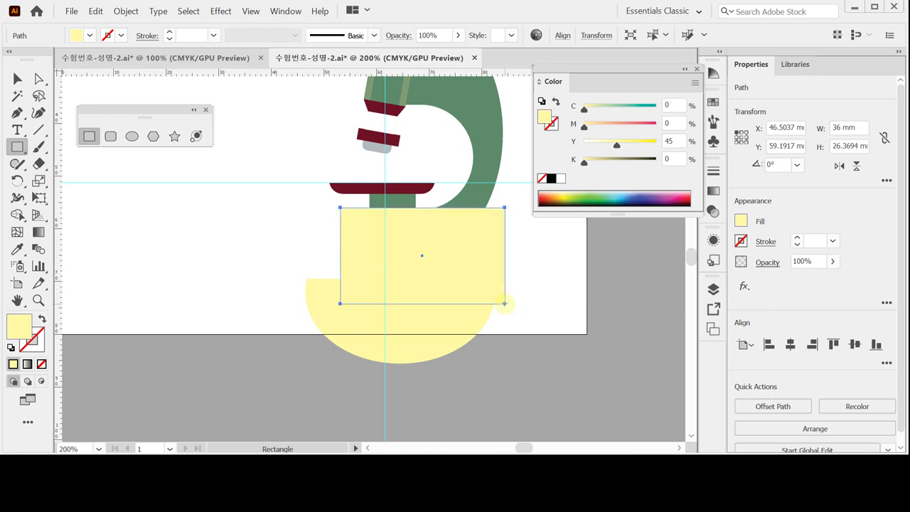
{"action": "left_click", "coordinate": [458, 327], "text": "ctrl+shift"}
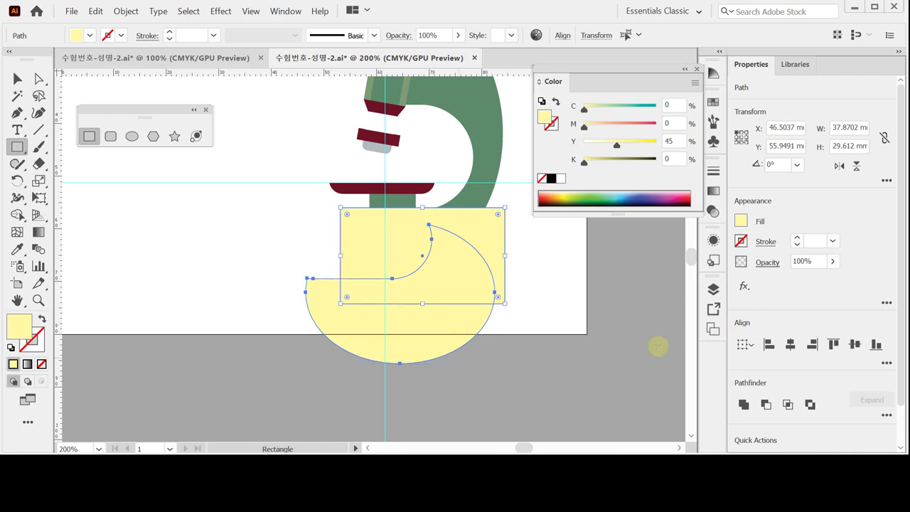
{"action": "left_click", "coordinate": [787, 404]}
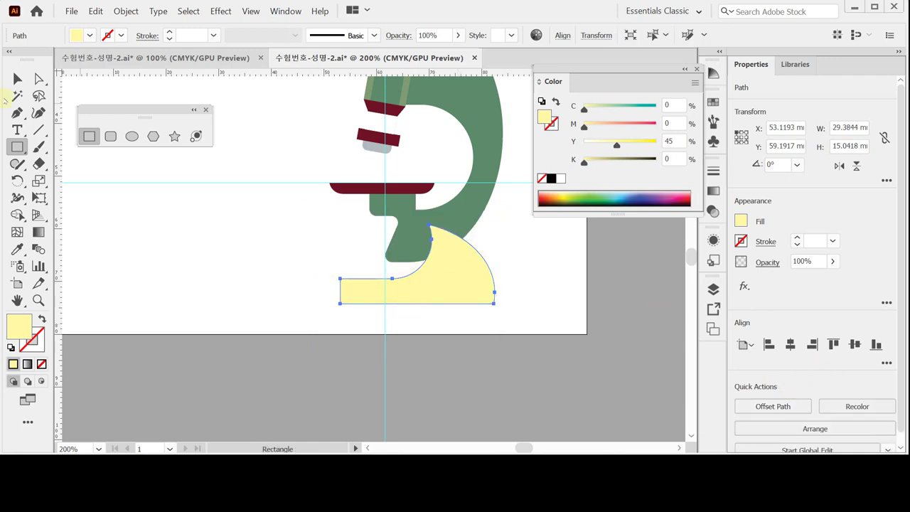
Move the trimmed yellow base under the microscope arm, to about X 50.8 mm and Y 60.6 mm
{"action": "left_click", "coordinate": [15, 81]}
{"action": "mouse_move", "coordinate": [433, 295]}
{"action": "left_mouse_down"}
{"action": "mouse_move", "coordinate": [419, 291]}
{"action": "mouse_move", "coordinate": [421, 298]}
{"action": "left_mouse_up"}
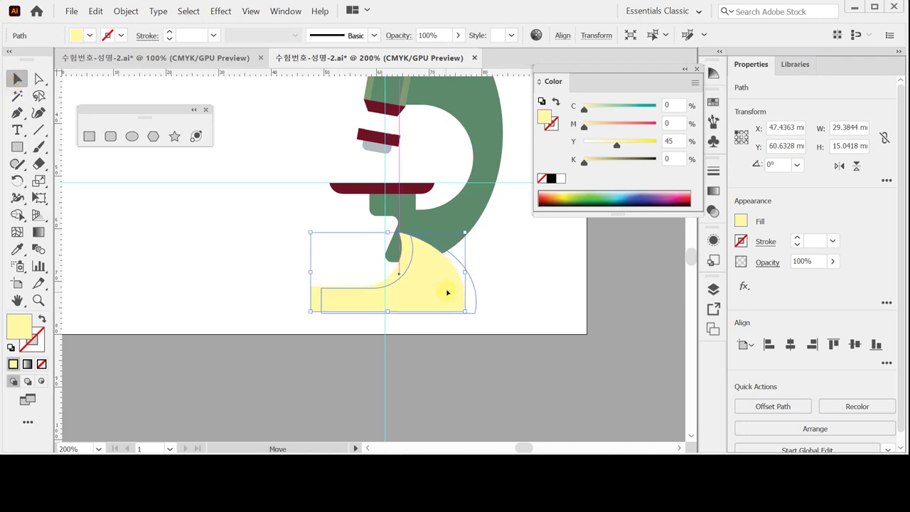
{"action": "type", "text": "50"}
{"action": "key", "text": "Return"}
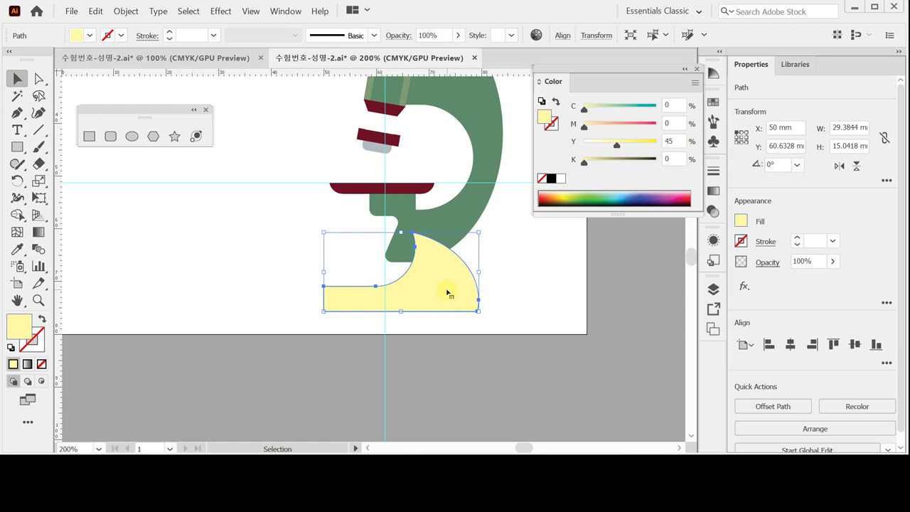
{"action": "left_click_drag", "start_coordinate": [448, 291], "coordinate": [451, 291]}
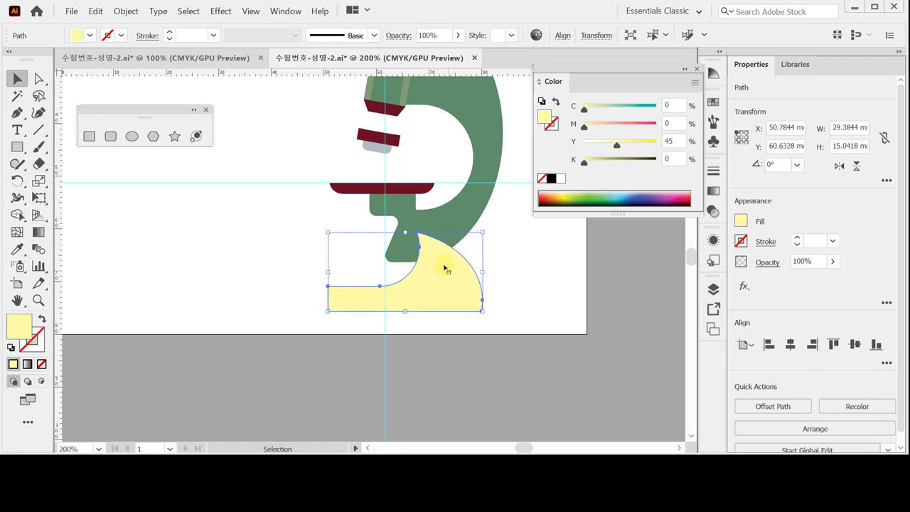
Apply the stage's dark red fill to the base, deselect it and save the document
{"action": "key", "text": "i"}
{"action": "left_click", "coordinate": [401, 189]}
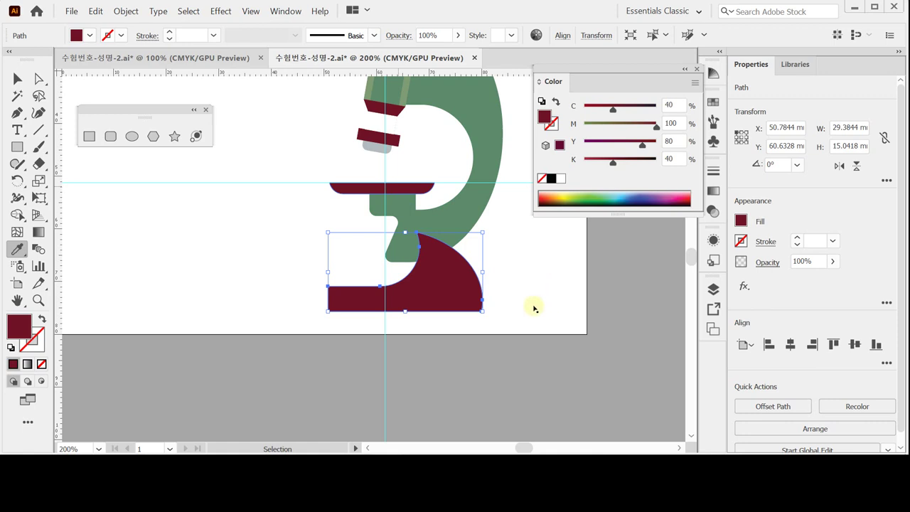
{"action": "key", "text": "ctrl+shift+a"}
{"action": "key", "text": "ctrl+s"}
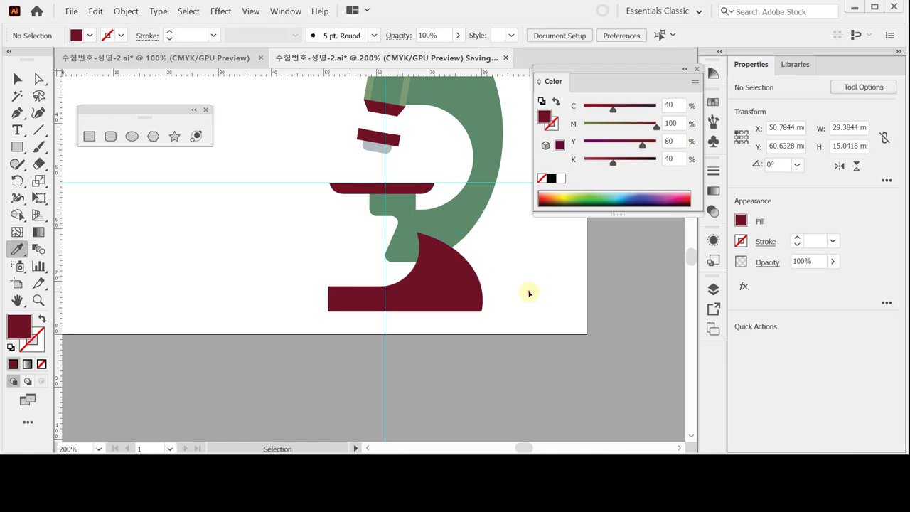
{"action": "left_click", "coordinate": [463, 276], "text": "ctrl"}
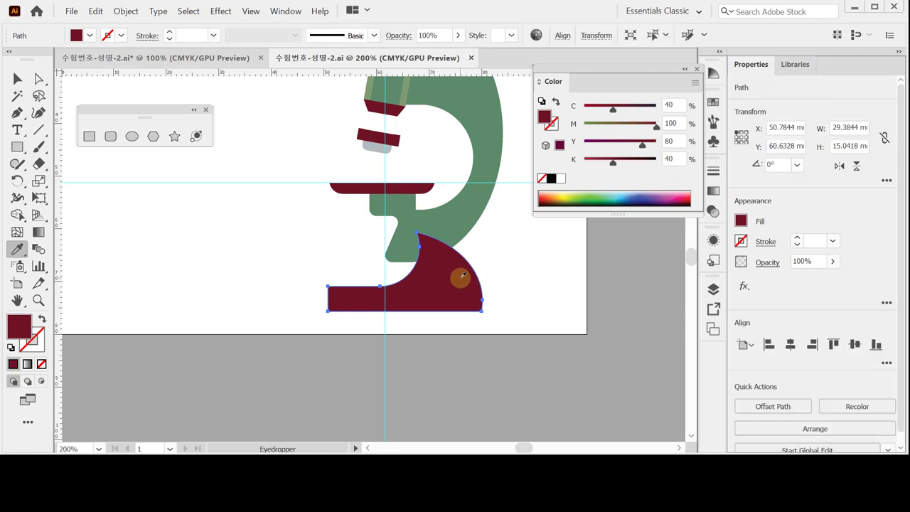
{"action": "left_click", "coordinate": [536, 256], "text": "ctrl"}
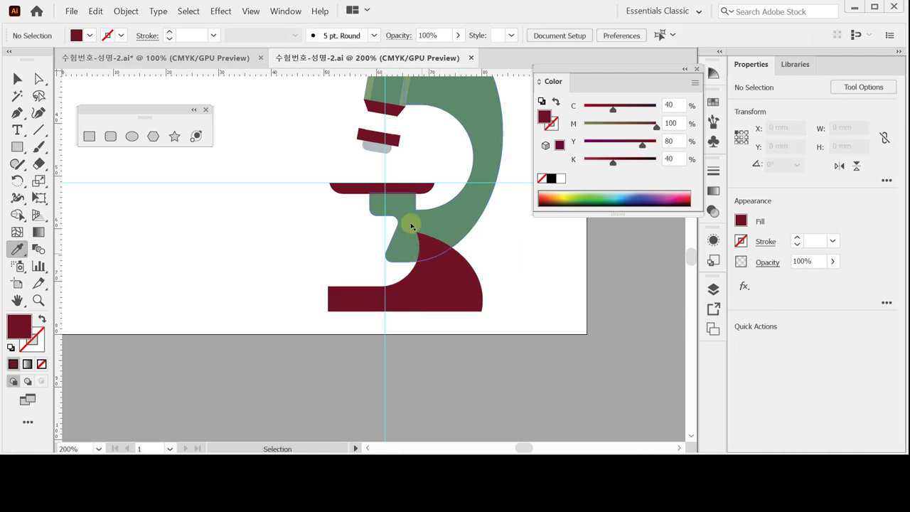
Draw a black circle about 7.1 mm across where the arm meets the base, deselect it and save the document
{"action": "left_click", "coordinate": [427, 249]}
{"action": "left_click", "coordinate": [377, 242], "text": "ctrl+space"}
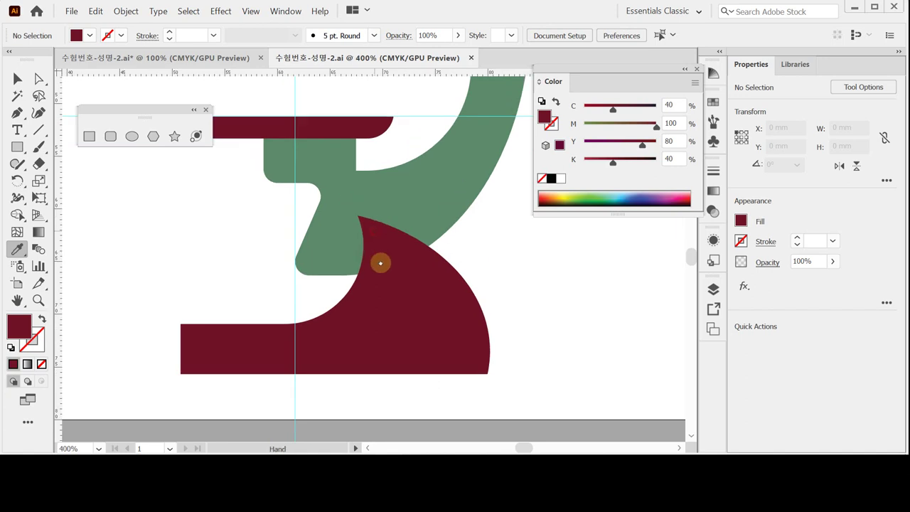
{"action": "scroll", "coordinate": [372, 258], "scroll_direction": "up", "scroll_amount": 2}
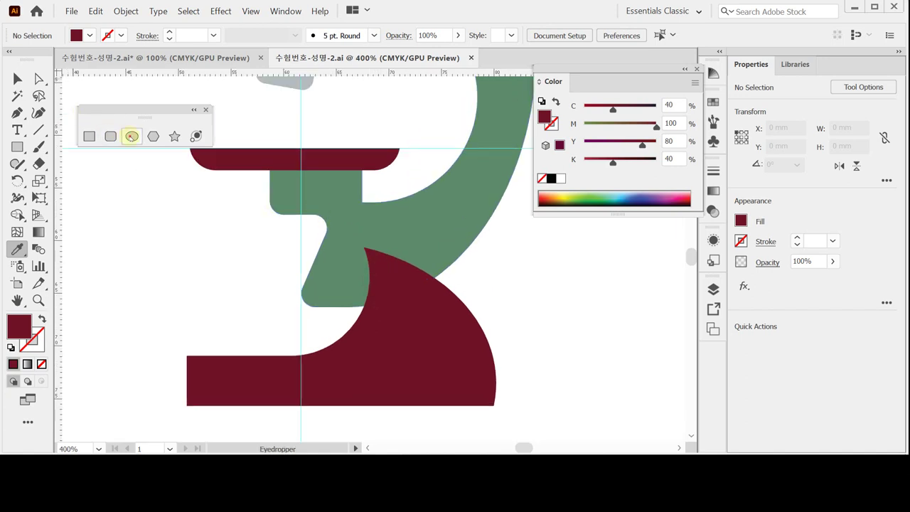
{"action": "left_click", "coordinate": [132, 136]}
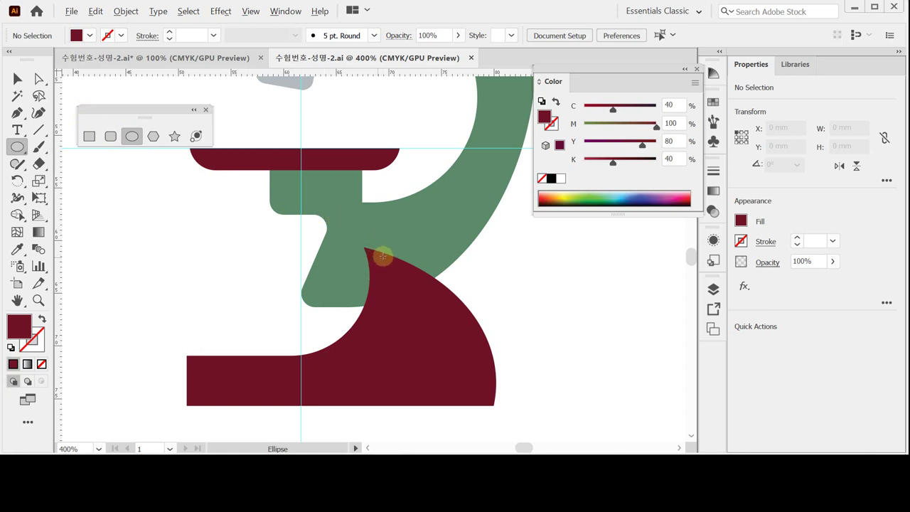
{"action": "mouse_move", "coordinate": [382, 256]}
{"action": "left_mouse_down"}
{"action": "mouse_move", "coordinate": [415, 289]}
{"action": "mouse_move", "coordinate": [386, 258]}
{"action": "left_mouse_up"}
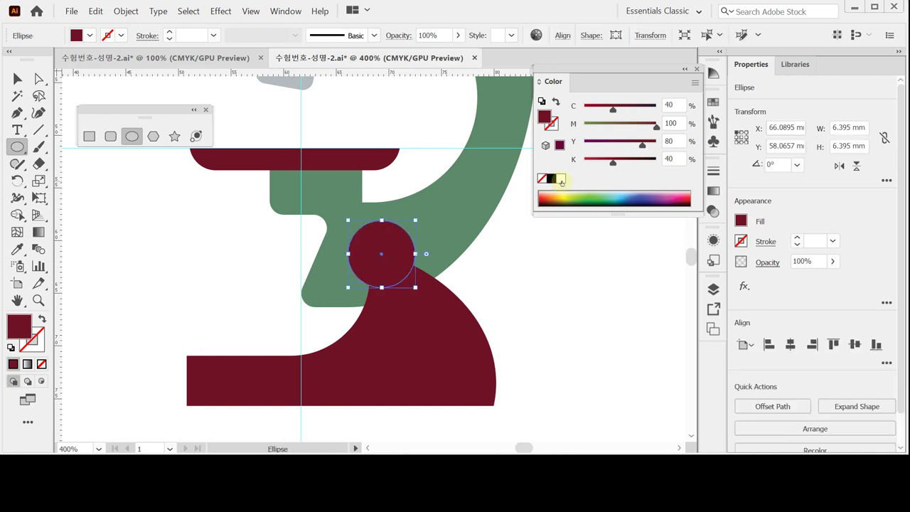
{"action": "left_click", "coordinate": [551, 178]}
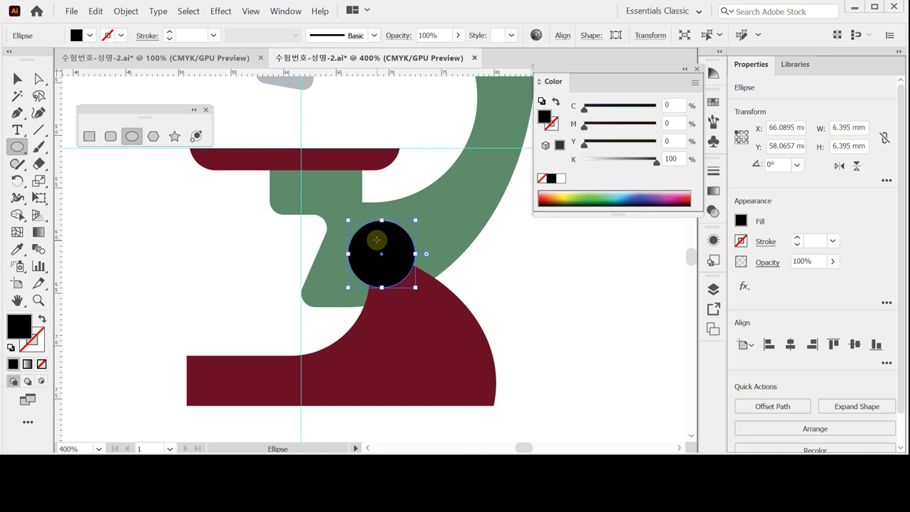
{"action": "left_click_drag", "start_coordinate": [415, 221], "coordinate": [422, 213]}
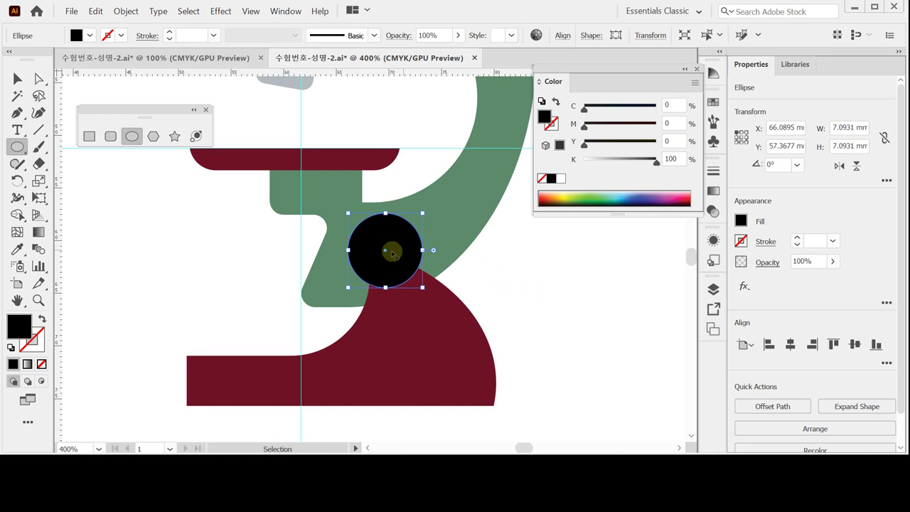
{"action": "left_click", "coordinate": [256, 242], "text": "ctrl"}
{"action": "key", "text": "ctrl+s"}
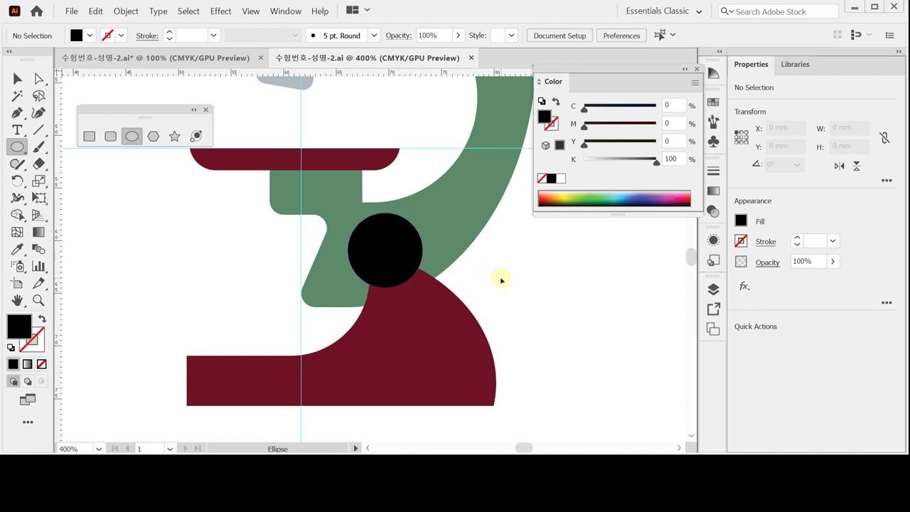
Draw a concentric circle about 3.8 mm across from the centre of the black circle
{"action": "key", "text": "ctrl+y"}
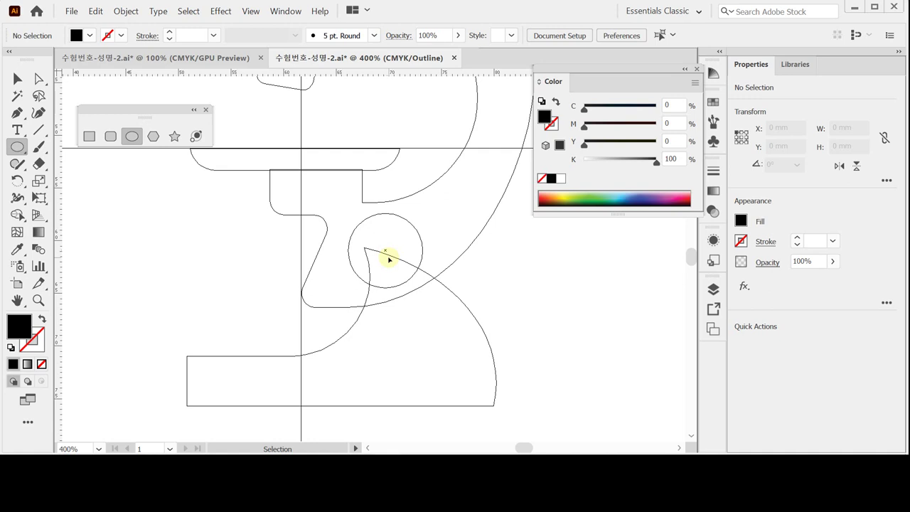
{"action": "key", "text": "ctrl+y"}
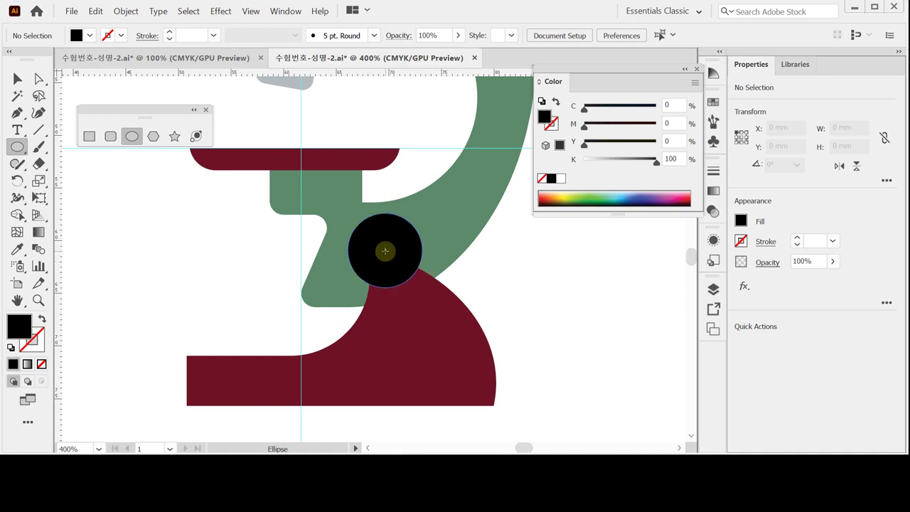
{"action": "left_click_drag", "start_coordinate": [385, 251], "coordinate": [403, 266]}
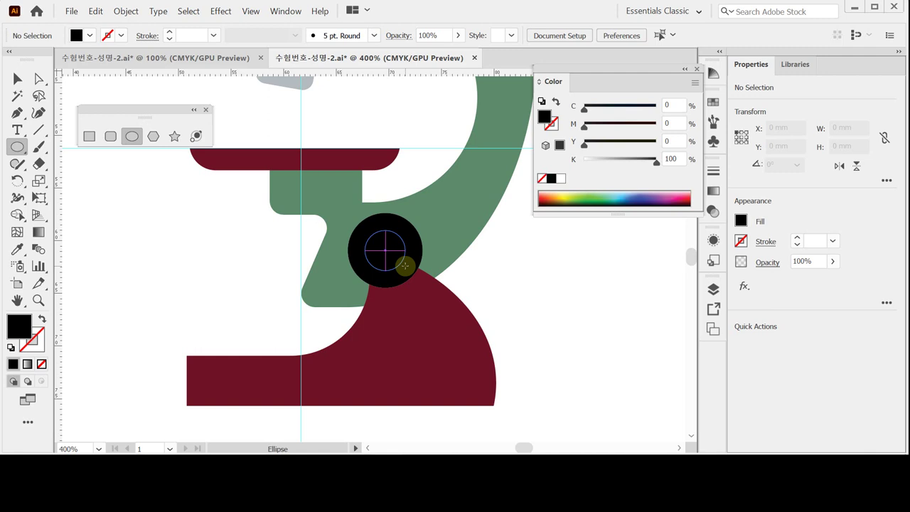
{"action": "left_click_drag", "start_coordinate": [404, 265], "coordinate": [405, 263]}
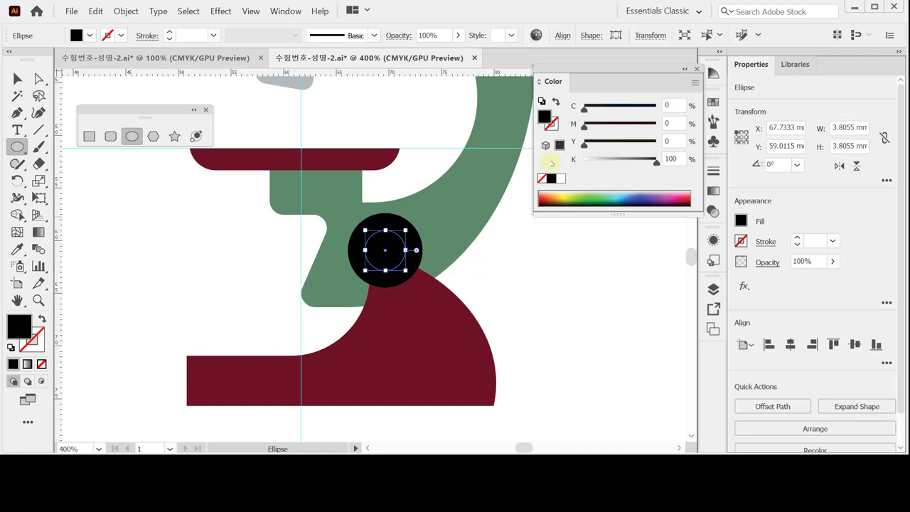
Give the inner circle a white fill and a 1 pt stroke in 40% black, and save the document
{"action": "left_click", "coordinate": [542, 101]}
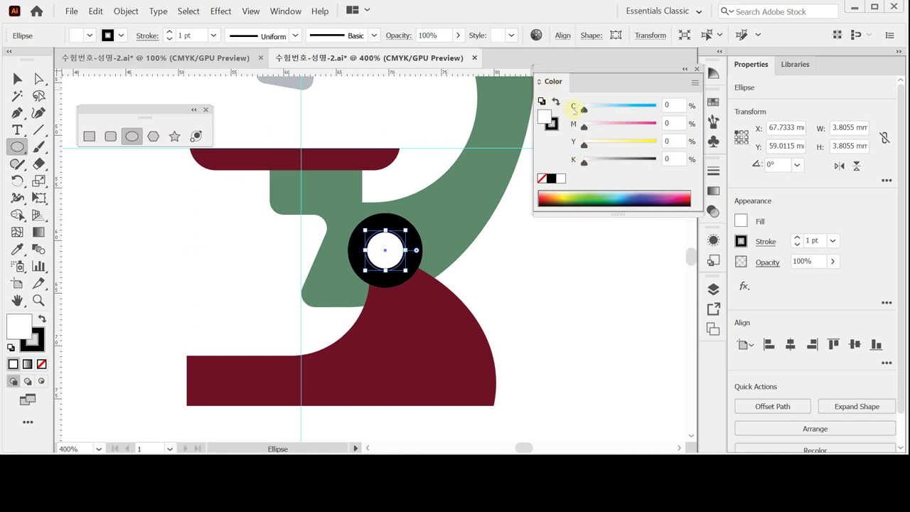
{"action": "left_click", "coordinate": [553, 124]}
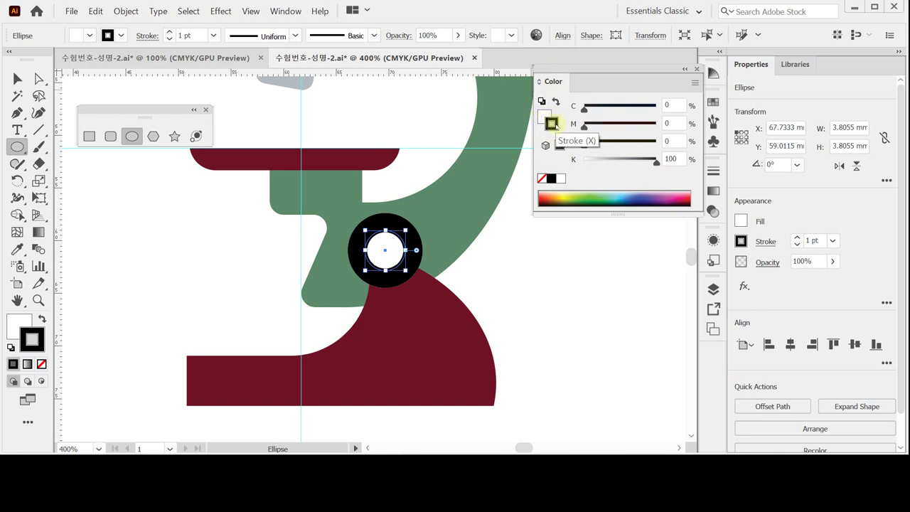
{"action": "double_click", "coordinate": [674, 159]}
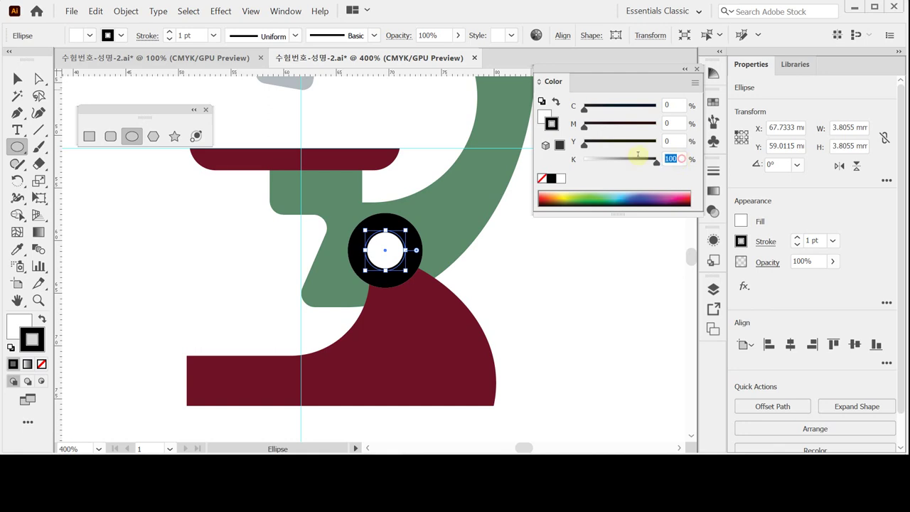
{"action": "type", "text": "40"}
{"action": "key", "text": "Return"}
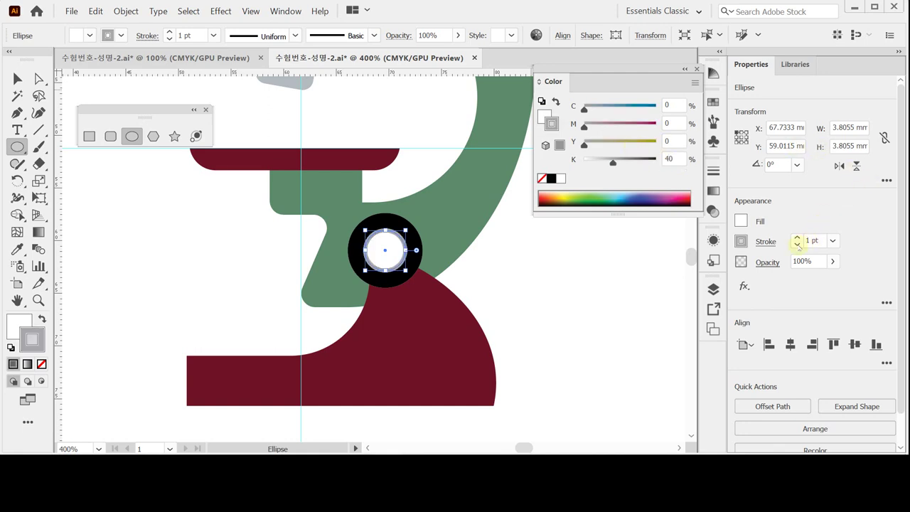
{"action": "left_click_drag", "start_coordinate": [822, 242], "coordinate": [789, 237]}
{"action": "left_click", "coordinate": [17, 79]}
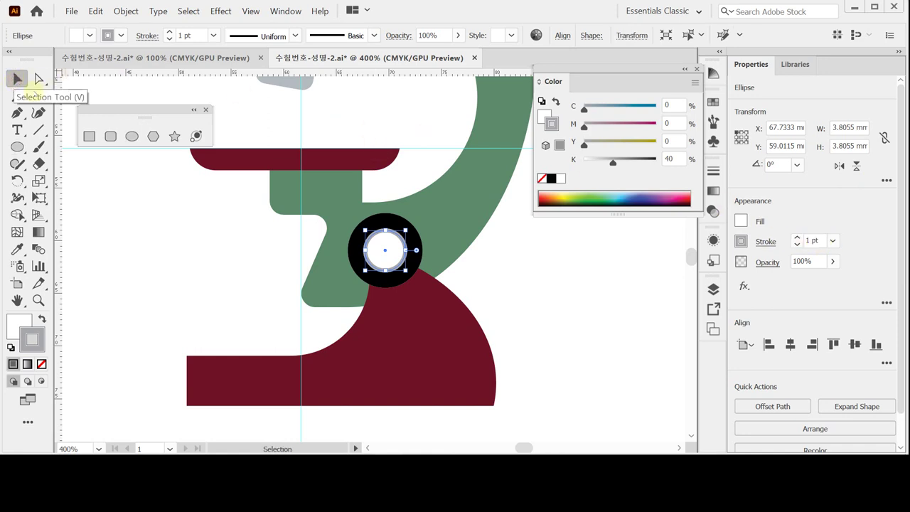
{"action": "key", "text": "ctrl"}
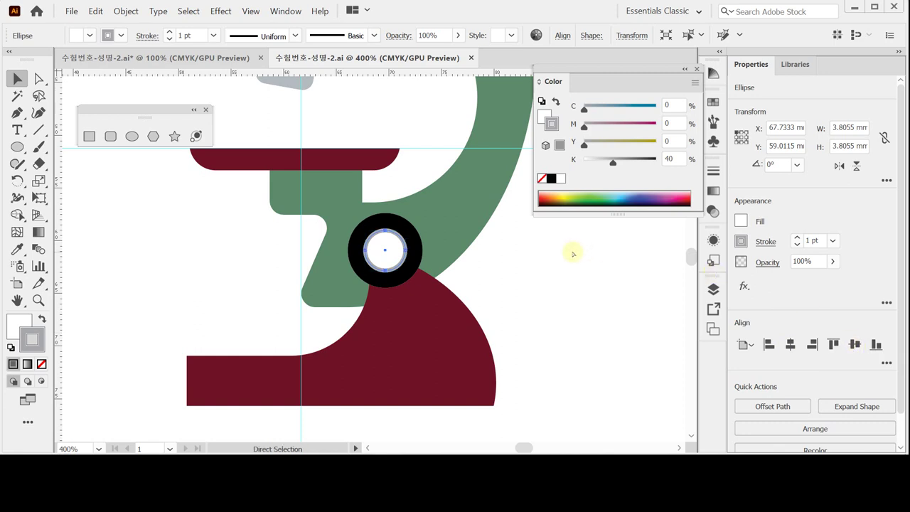
Group all the microscope parts, ungroup them again and clear the selection
{"action": "key", "text": "ctrl+a"}
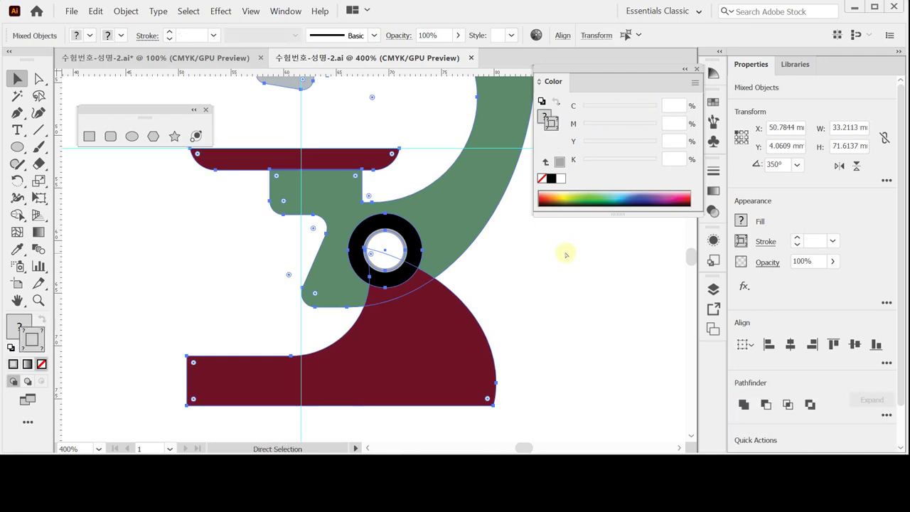
{"action": "key", "text": "ctrl+g"}
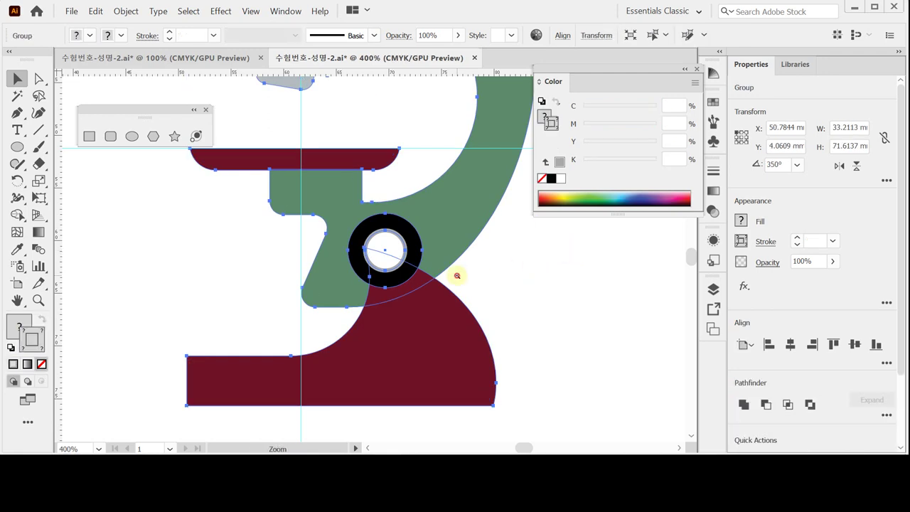
{"action": "left_click", "coordinate": [457, 275], "text": "alt"}
{"action": "left_click", "coordinate": [391, 237], "text": "alt"}
{"action": "left_click", "coordinate": [358, 234], "text": "alt"}
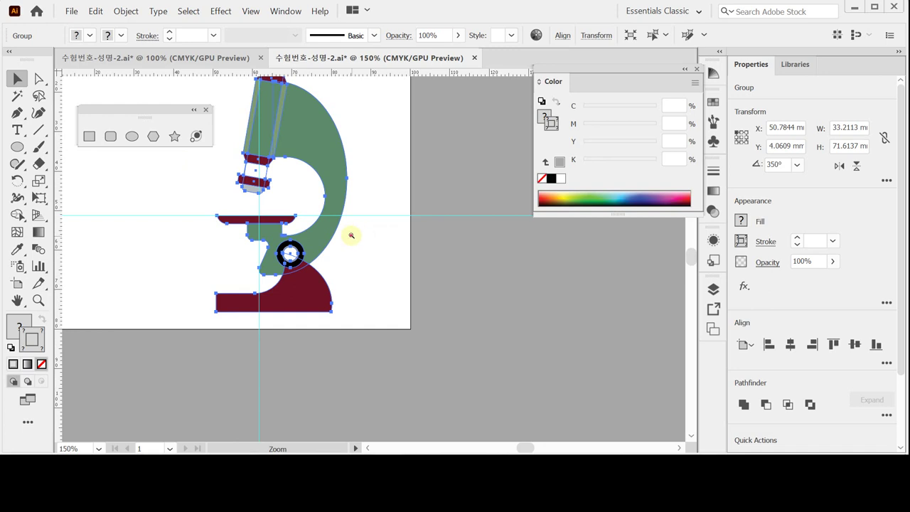
{"action": "left_click", "coordinate": [351, 235], "text": "alt"}
{"action": "left_click_drag", "start_coordinate": [355, 234], "coordinate": [396, 256]}
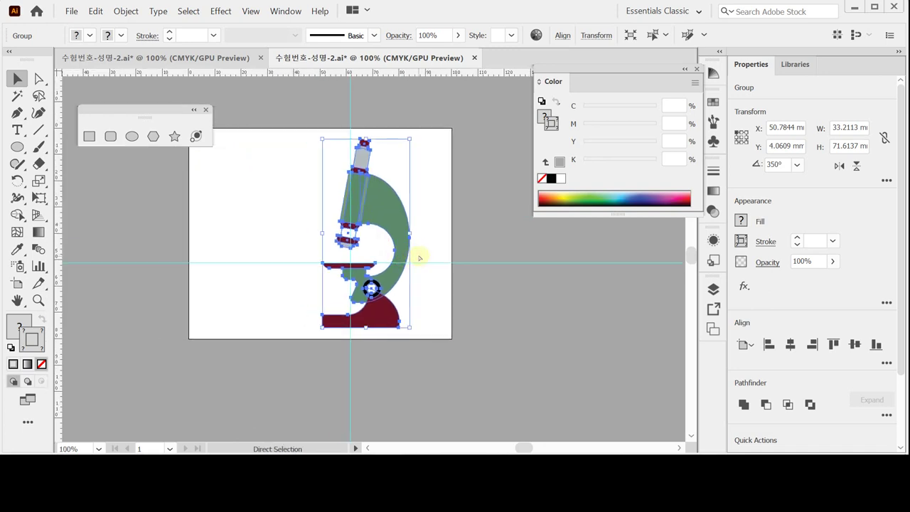
{"action": "key", "text": "ctrl+shift+g"}
{"action": "left_click", "coordinate": [433, 230]}
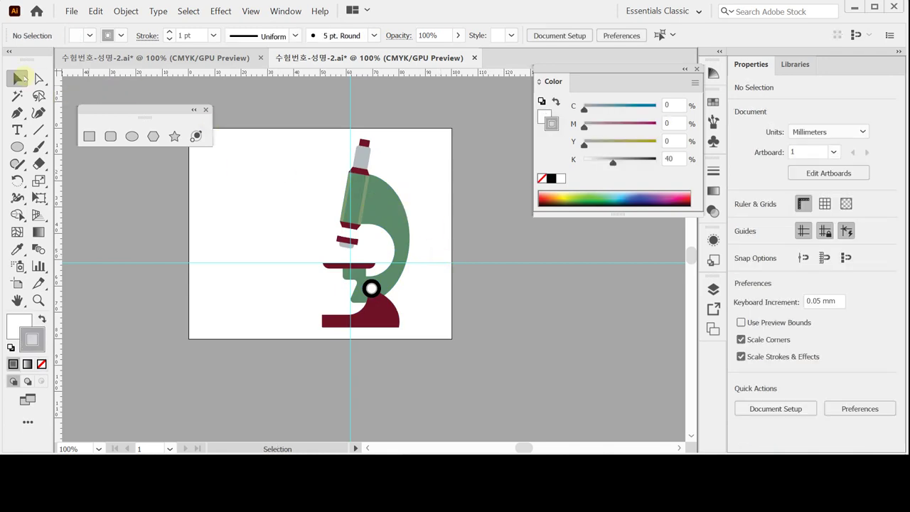
Select all the microscope parts on the artboard
{"action": "key", "text": "ctrl+a"}
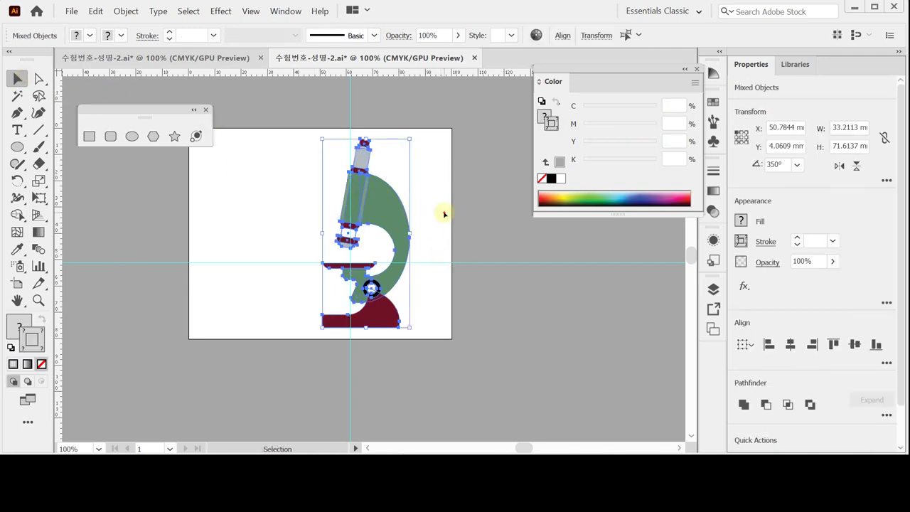
{"action": "left_click", "coordinate": [419, 211]}
{"action": "left_click", "coordinate": [401, 210]}
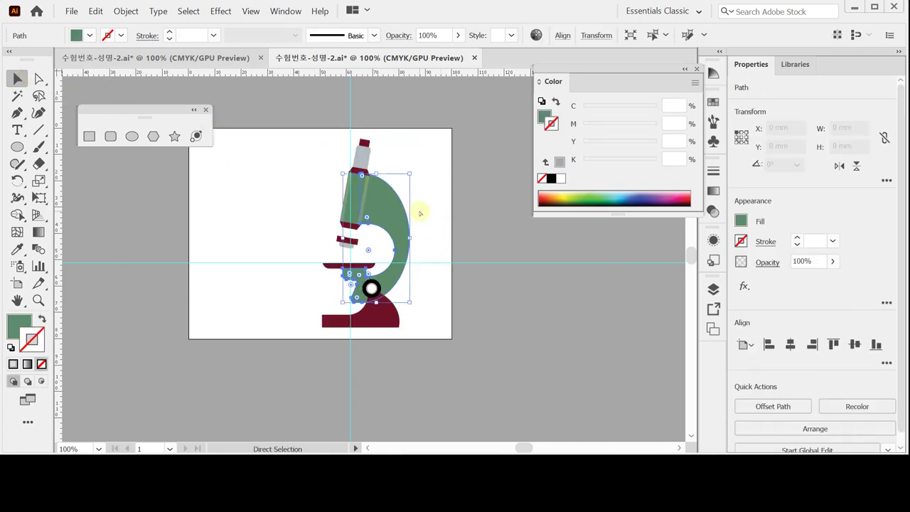
{"action": "key", "text": "ctrl+a"}
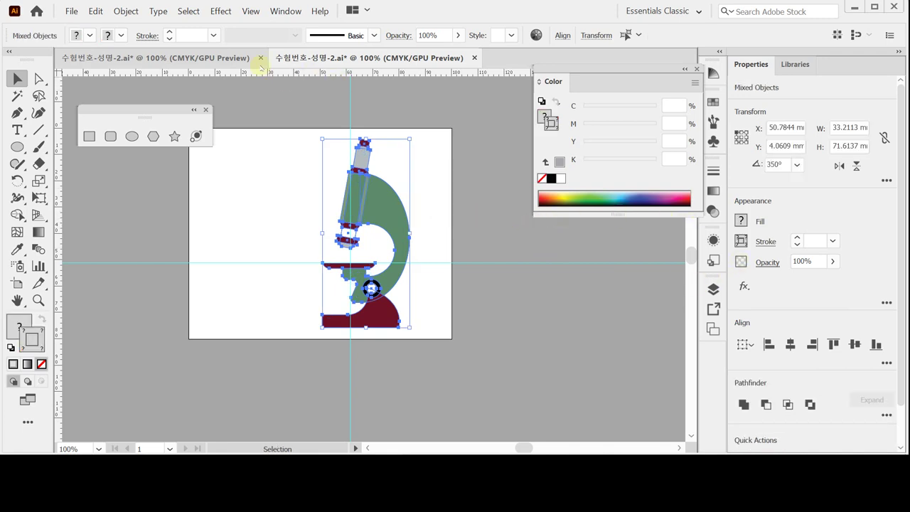
{"action": "left_click", "coordinate": [224, 12]}
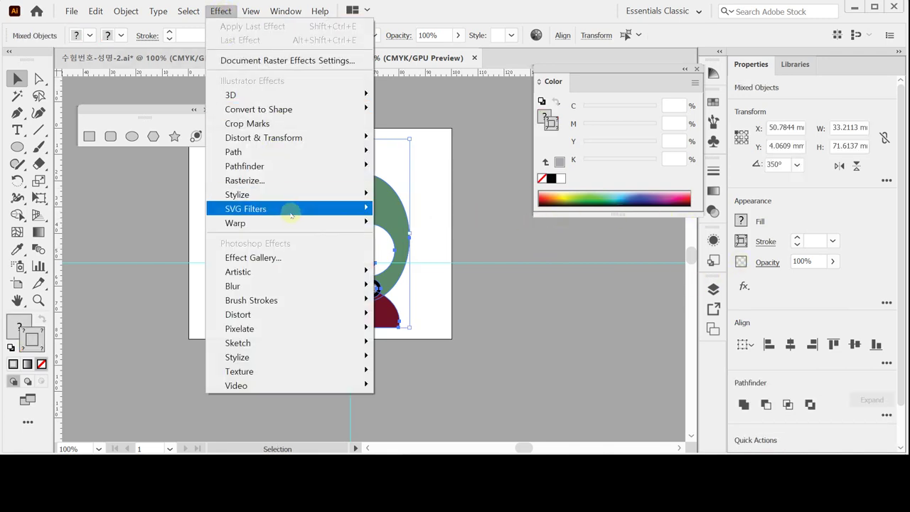
{"action": "mouse_move", "coordinate": [292, 211]}
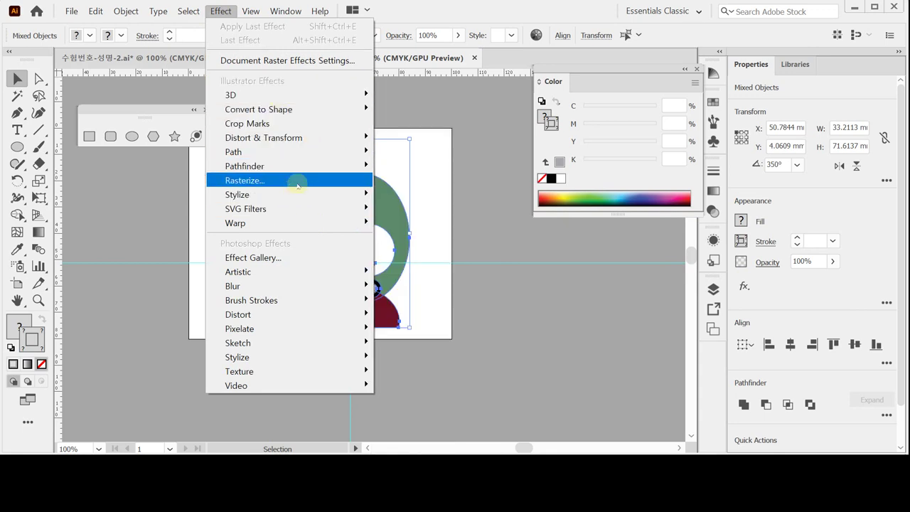
{"action": "mouse_move", "coordinate": [294, 193]}
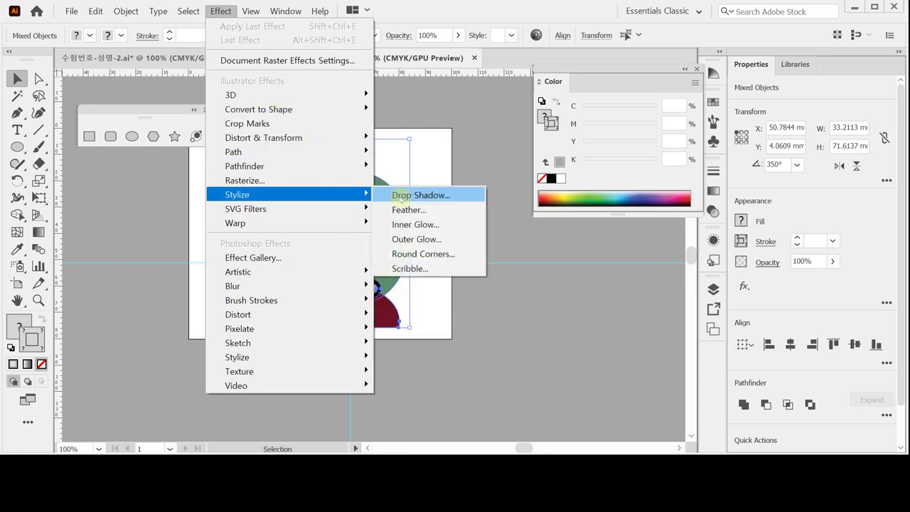
{"action": "left_click", "coordinate": [401, 195]}
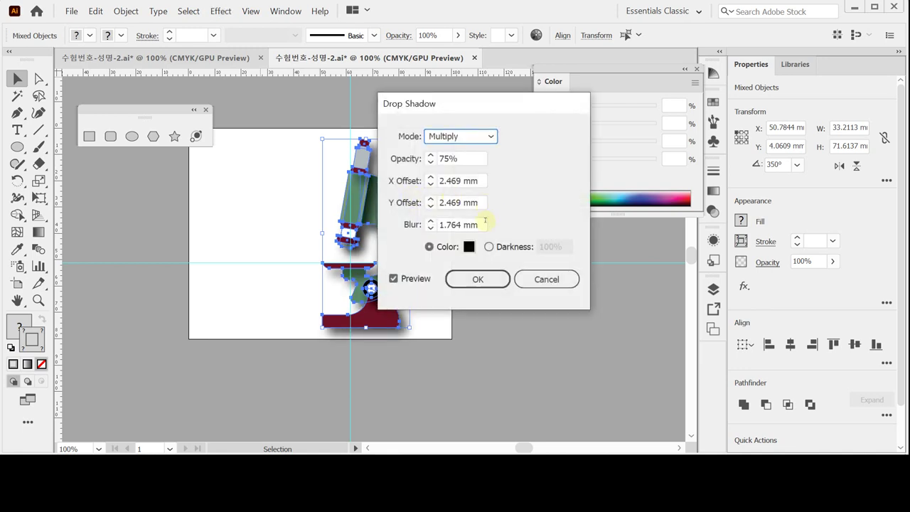
{"action": "left_click", "coordinate": [431, 182]}
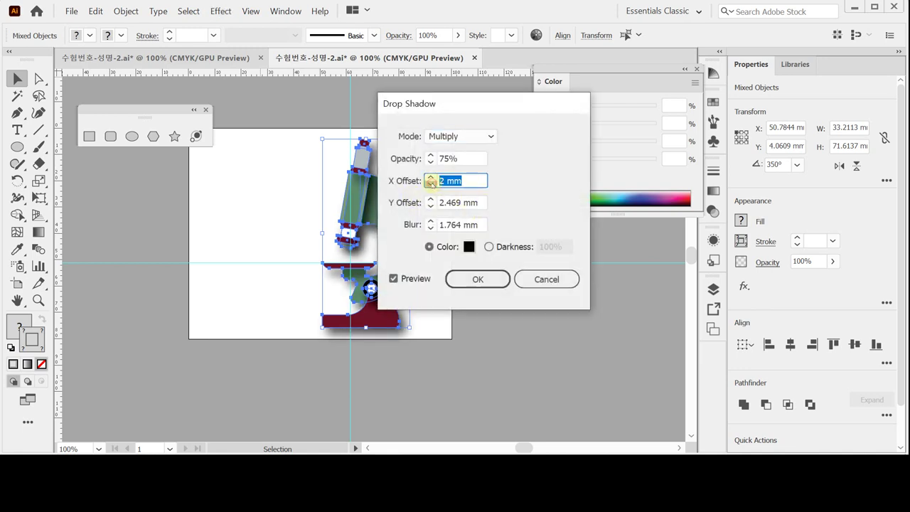
{"action": "type", "text": "0"}
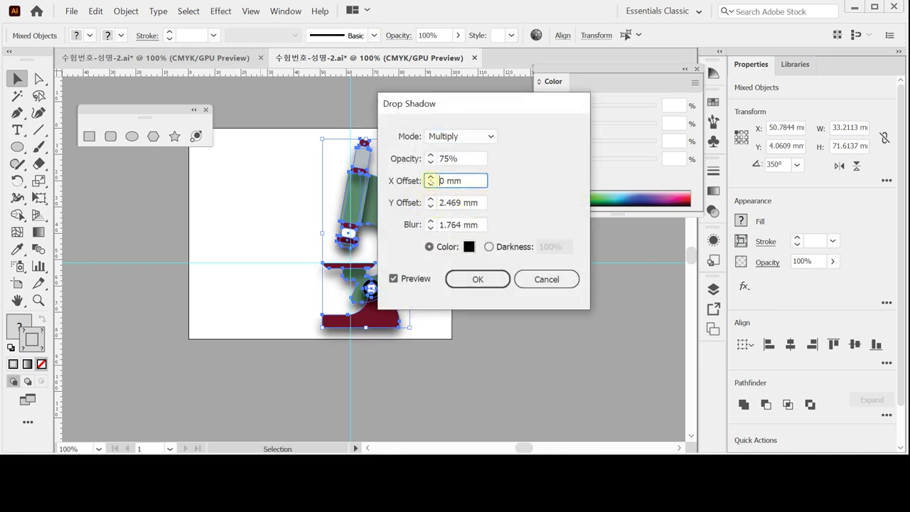
{"action": "left_click", "coordinate": [430, 178]}
{"action": "left_click", "coordinate": [430, 207]}
{"action": "left_click", "coordinate": [430, 206]}
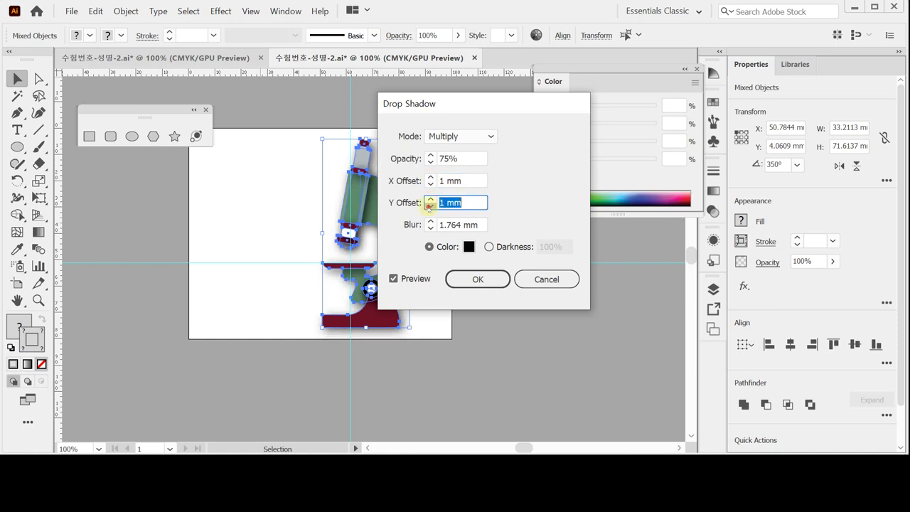
{"action": "left_click", "coordinate": [429, 207]}
{"action": "left_click", "coordinate": [430, 200]}
{"action": "left_click", "coordinate": [431, 228]}
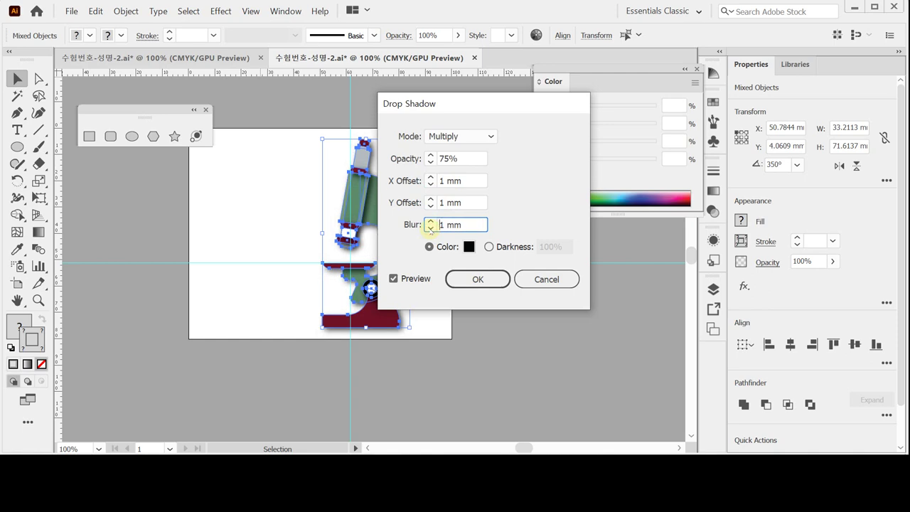
{"action": "left_click_drag", "start_coordinate": [457, 106], "coordinate": [536, 117]}
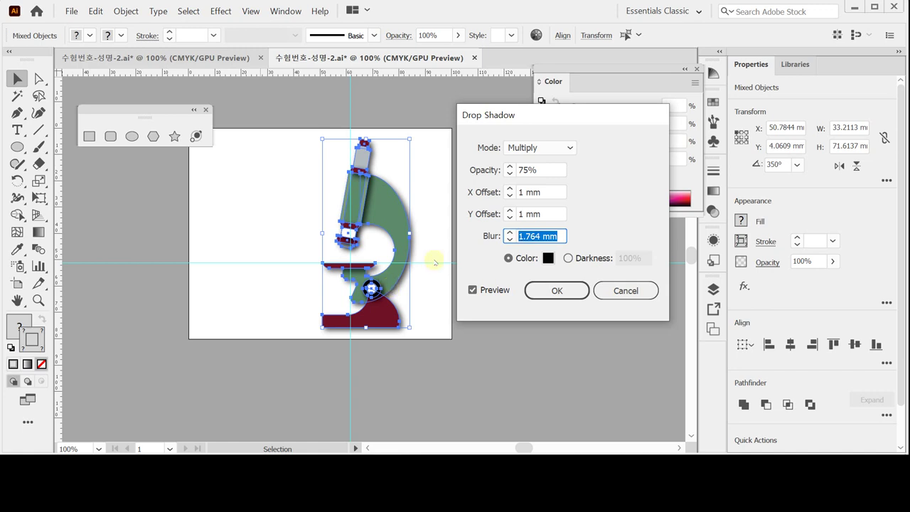
{"action": "key", "text": "Escape"}
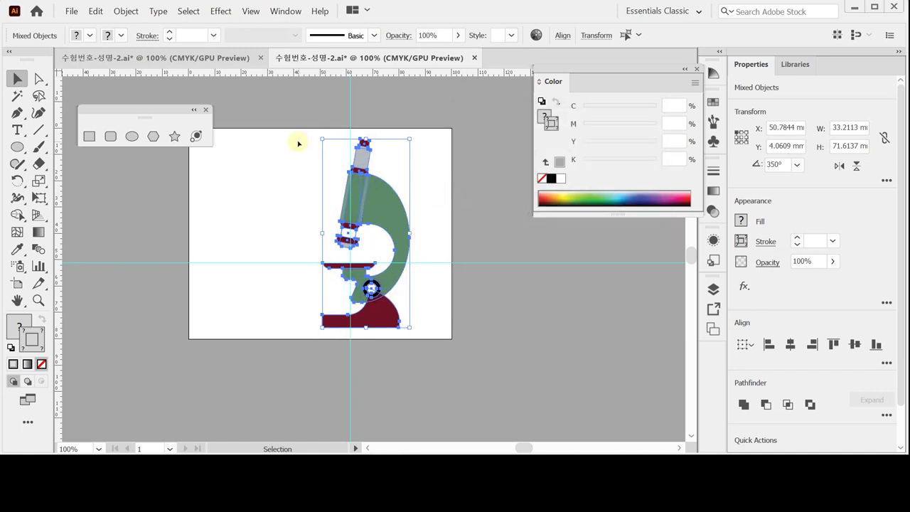
Group the selected microscope parts and apply a Drop Shadow with 1 mm X offset, 1 mm Y offset and 1 mm blur
{"action": "key", "text": "a"}
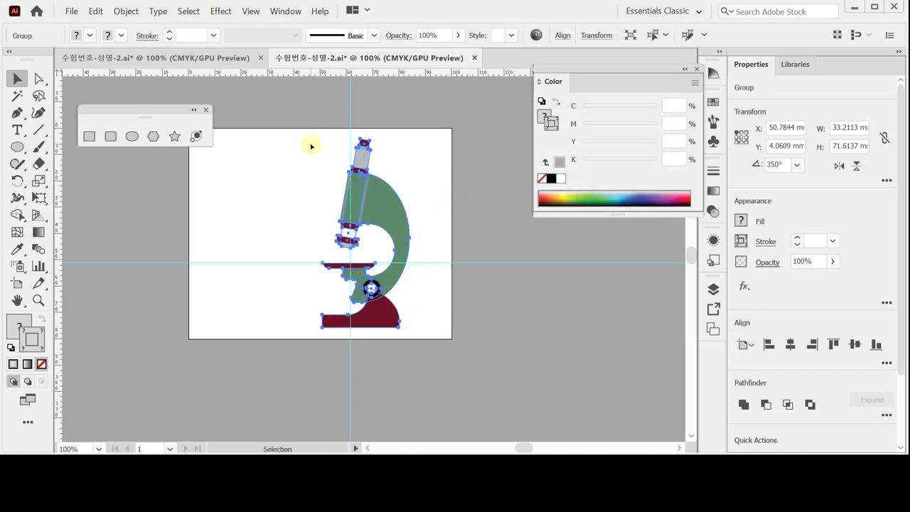
{"action": "key", "text": "v"}
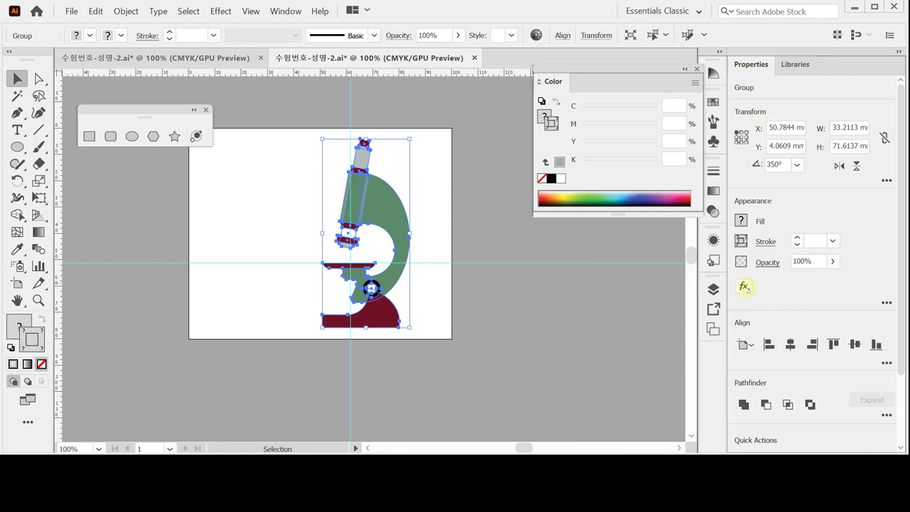
{"action": "left_click", "coordinate": [745, 287]}
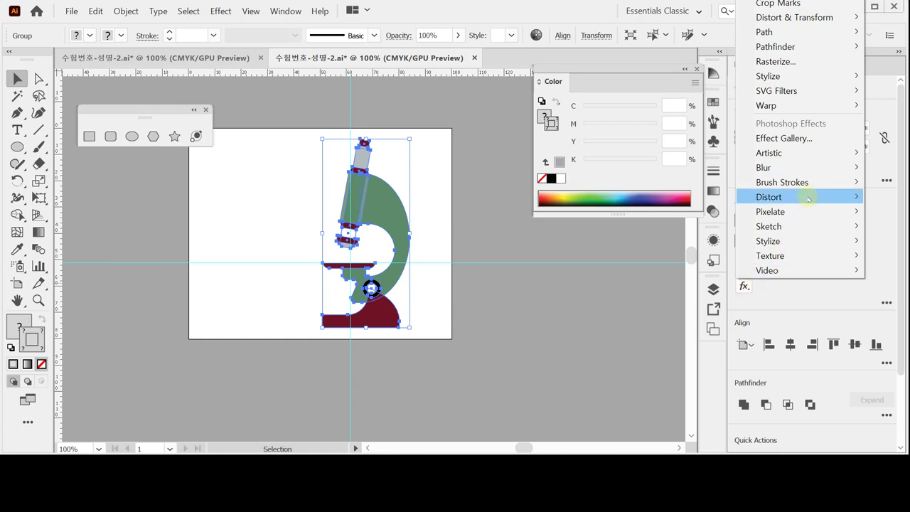
{"action": "mouse_move", "coordinate": [818, 80]}
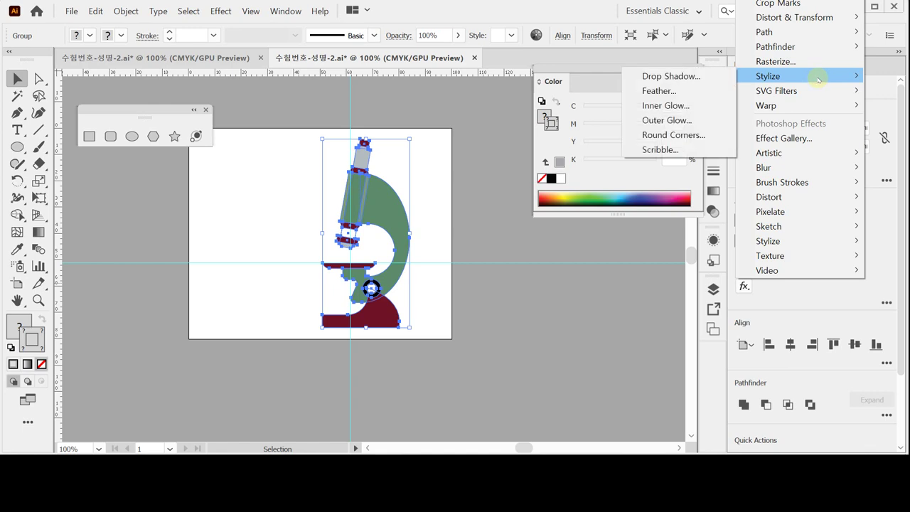
{"action": "left_click", "coordinate": [716, 77]}
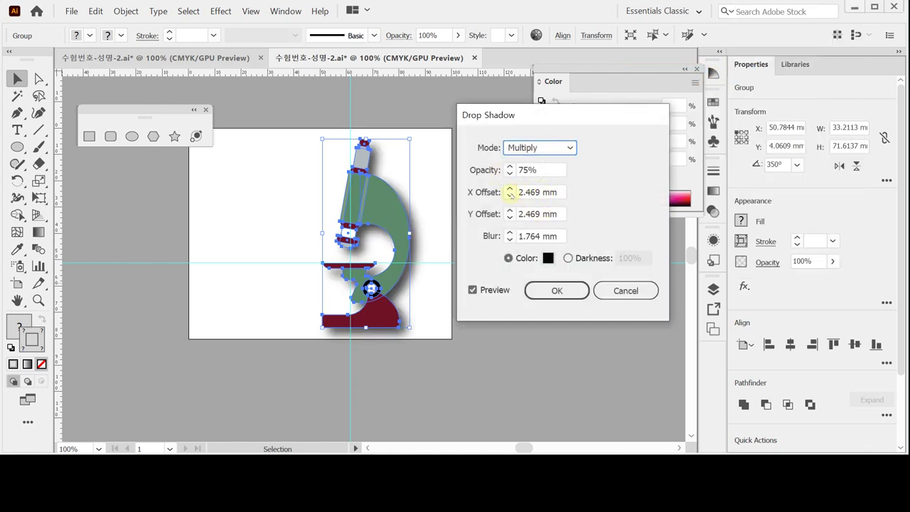
{"action": "triple_click", "coordinate": [558, 194]}
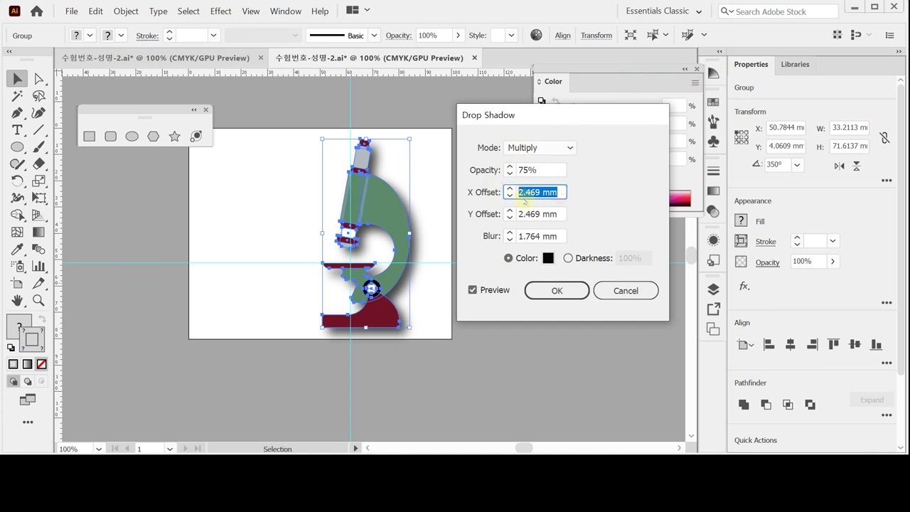
{"action": "type", "text": "1"}
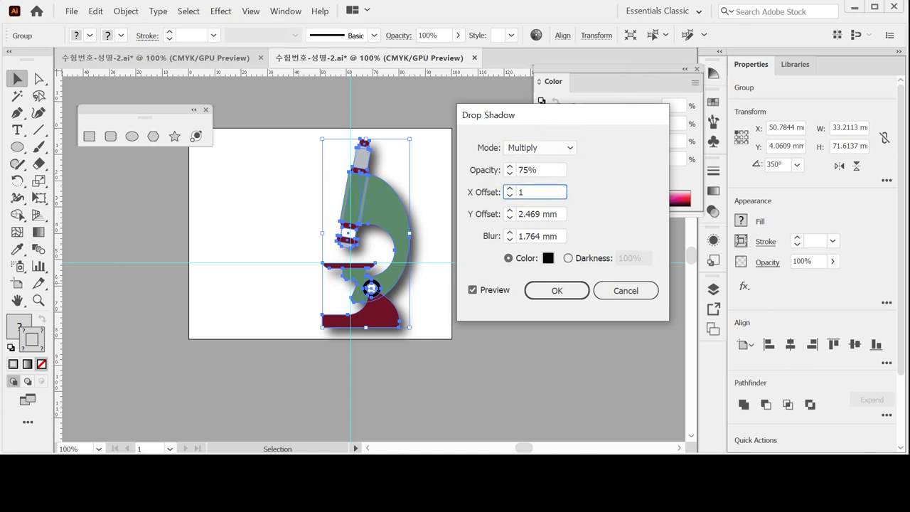
{"action": "key", "text": "Tab"}
{"action": "type", "text": "1"}
{"action": "key", "text": "Tab"}
{"action": "type", "text": "1"}
{"action": "key", "text": "Tab"}
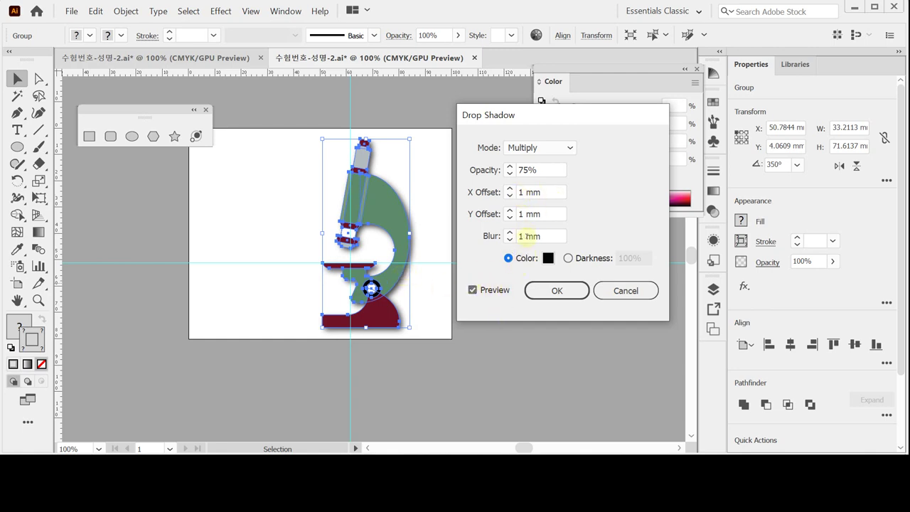
{"action": "left_click", "coordinate": [551, 288]}
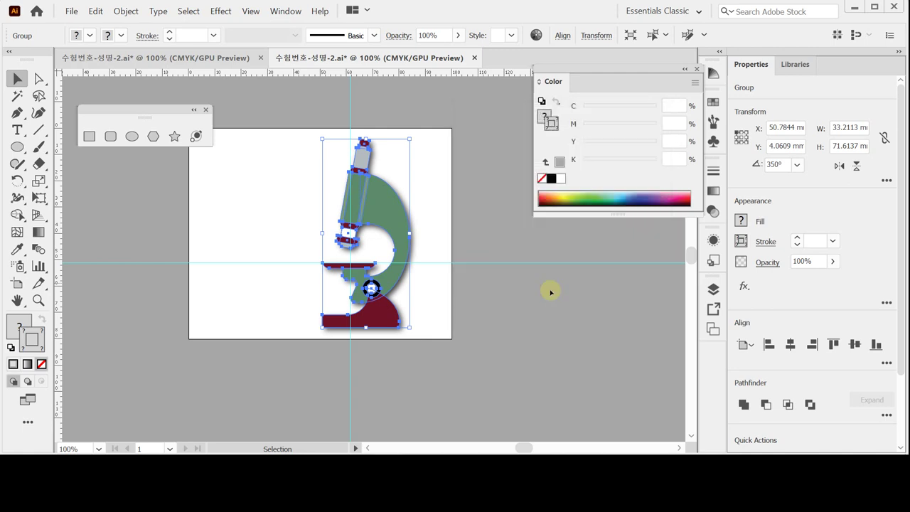
Save the document and deselect the microscope group
{"action": "key", "text": "a"}
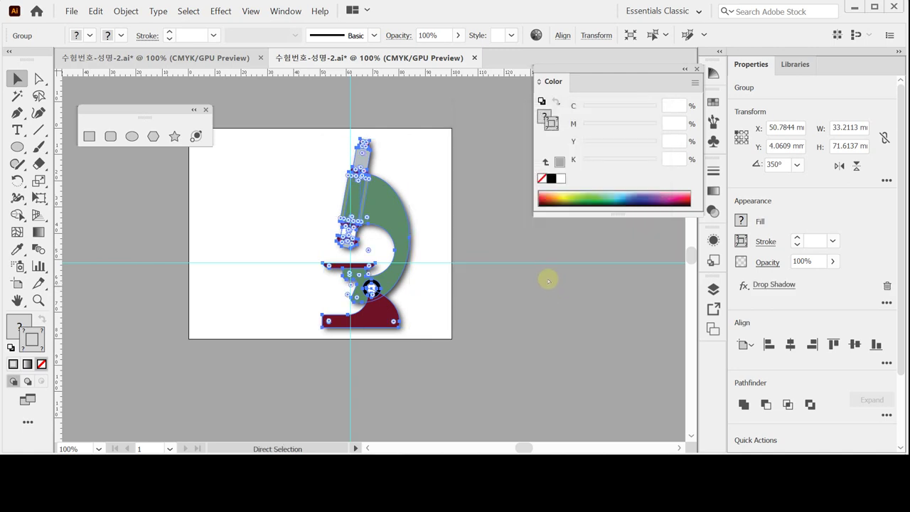
{"action": "key", "text": "v"}
{"action": "key", "text": "ctrl+s"}
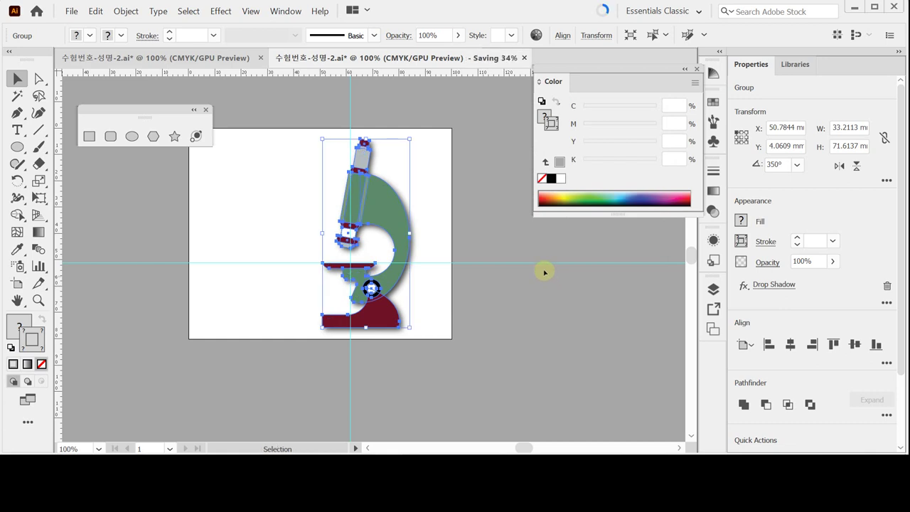
{"action": "left_click", "coordinate": [458, 205]}
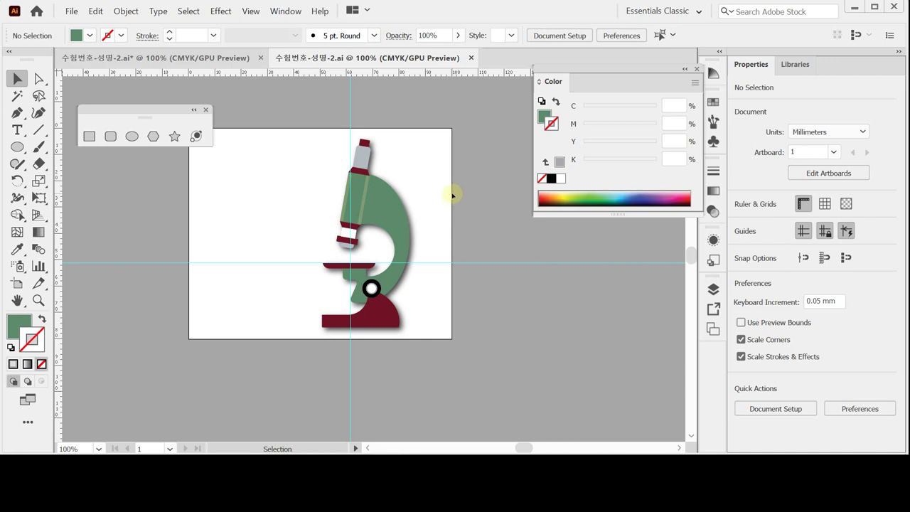
Draw an ellipse 10 mm wide and 6 mm high in the empty area to the left of the microscope
{"action": "key", "text": "ctrl+plus"}
{"action": "key", "text": "ctrl+plus"}
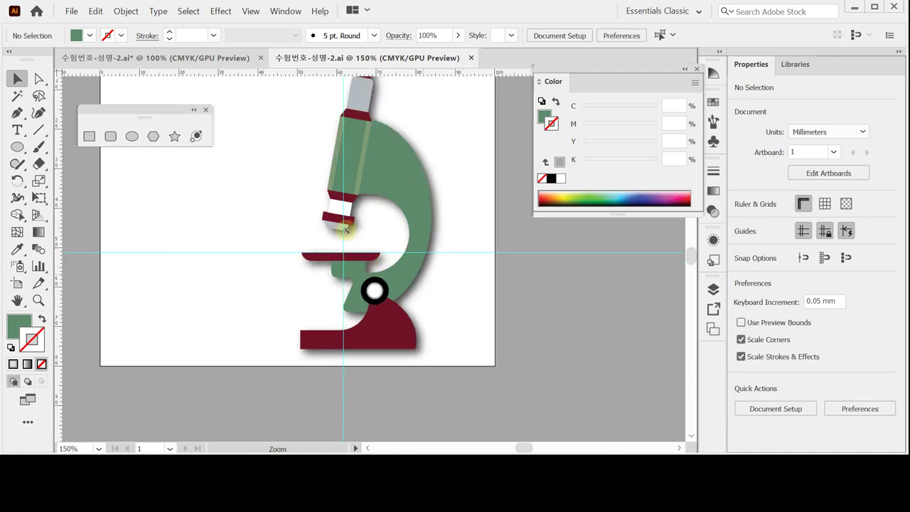
{"action": "scroll", "coordinate": [333, 186], "scroll_direction": "left", "scroll_amount": 3}
{"action": "key", "text": "ctrl+minus"}
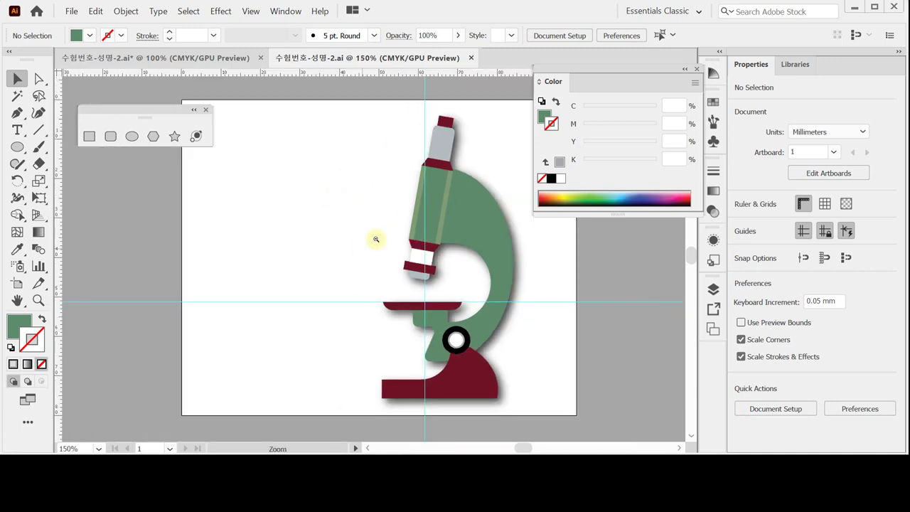
{"action": "left_click", "coordinate": [319, 216]}
{"action": "left_click", "coordinate": [131, 136]}
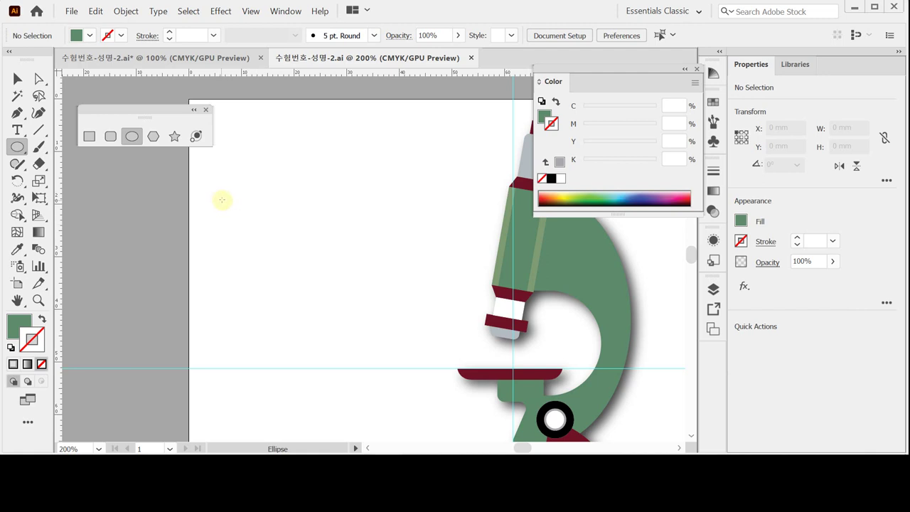
{"action": "left_click", "coordinate": [238, 229]}
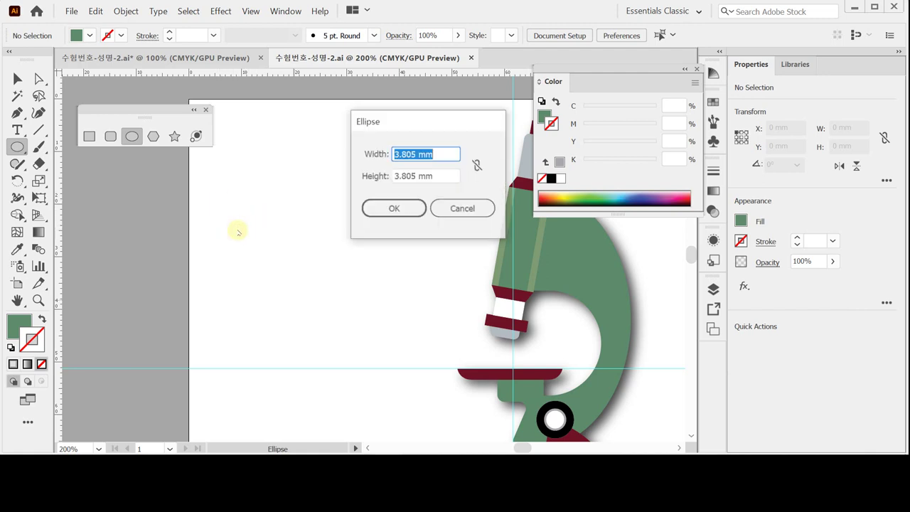
{"action": "type", "text": "10"}
{"action": "key", "text": "Tab"}
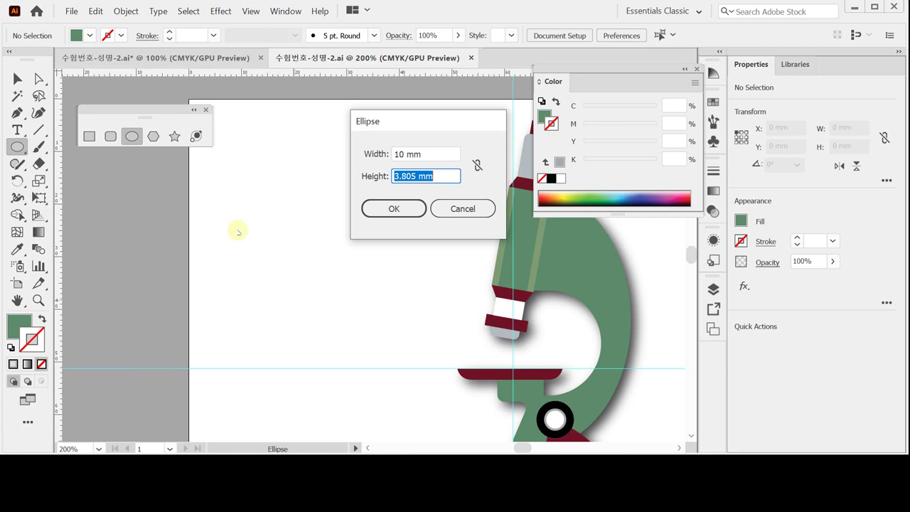
{"action": "type", "text": "6"}
{"action": "key", "text": "Return"}
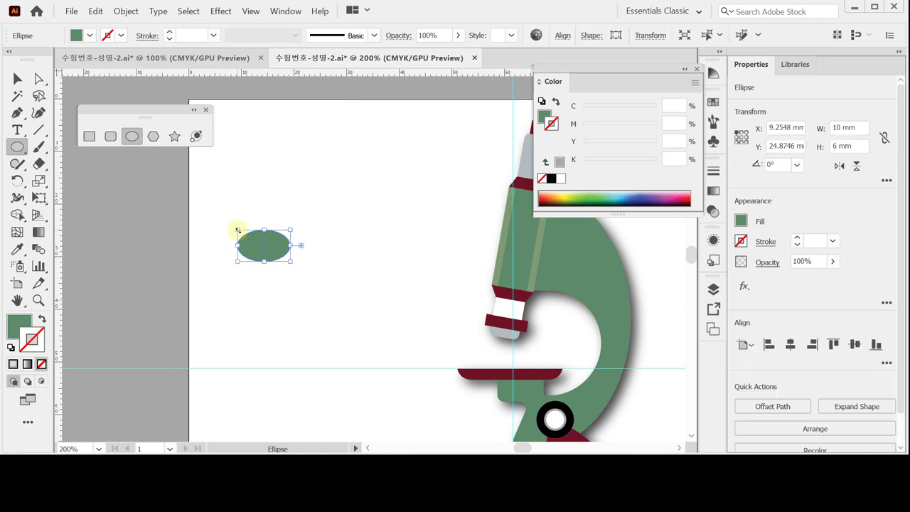
Give the new ellipse the default 1 pt black stroke and no fill
{"action": "left_click", "coordinate": [10, 347]}
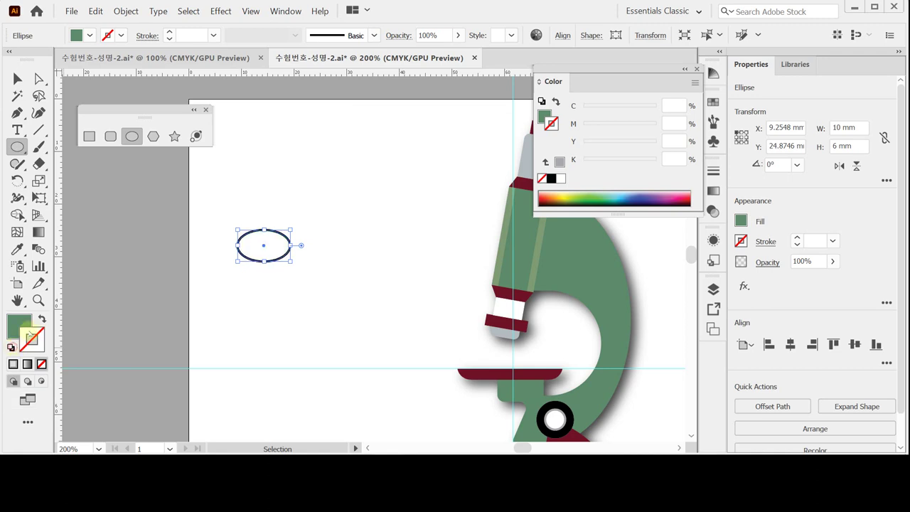
{"action": "left_click", "coordinate": [41, 364]}
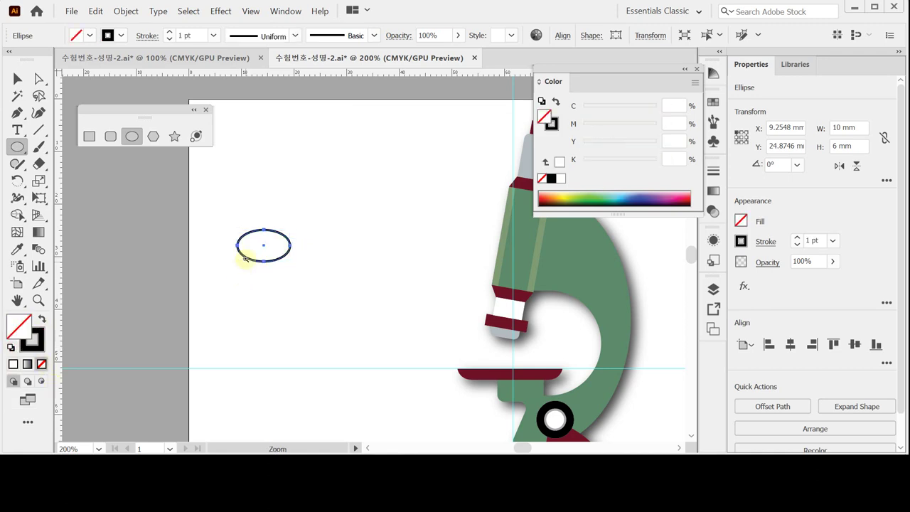
{"action": "left_click", "coordinate": [245, 258]}
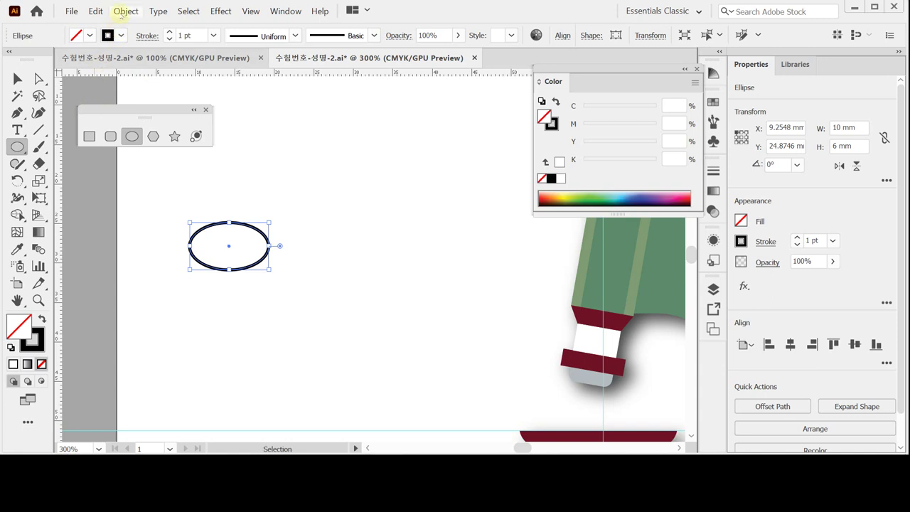
Set the ellipse's Move offsets to 10 mm horizontal and 6 mm vertical
{"action": "left_click", "coordinate": [123, 11]}
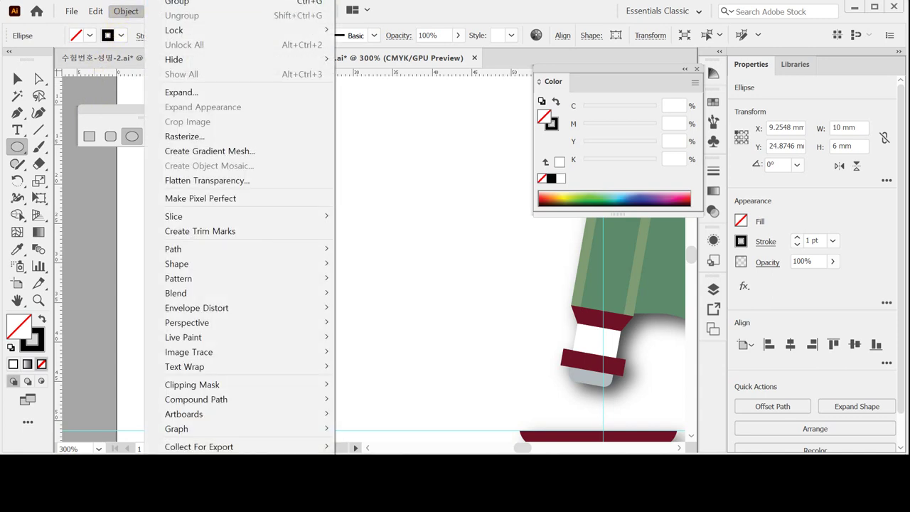
{"action": "left_click", "coordinate": [19, 77]}
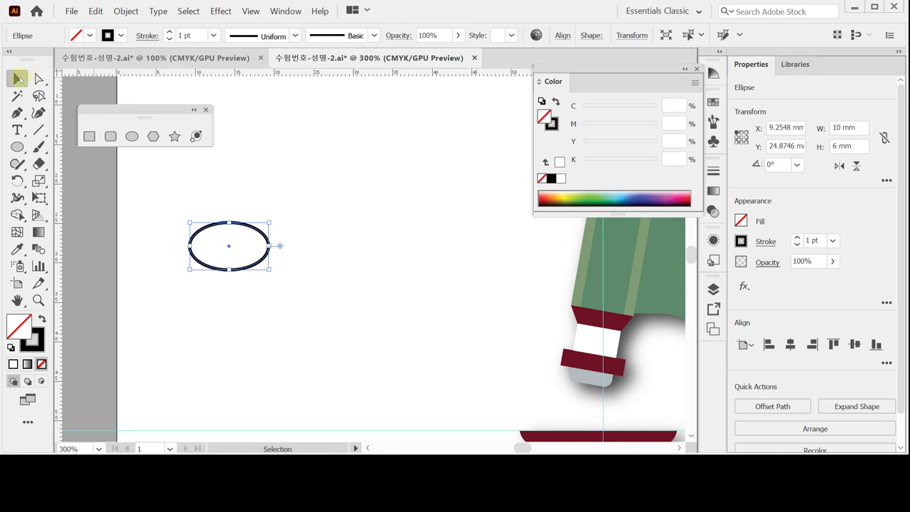
{"action": "double_click", "coordinate": [19, 78]}
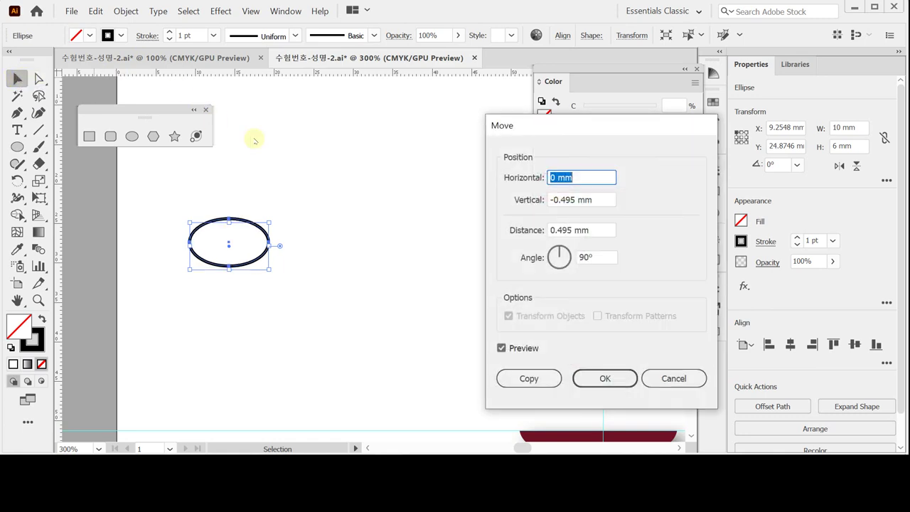
{"action": "left_click_drag", "start_coordinate": [509, 125], "coordinate": [380, 116]}
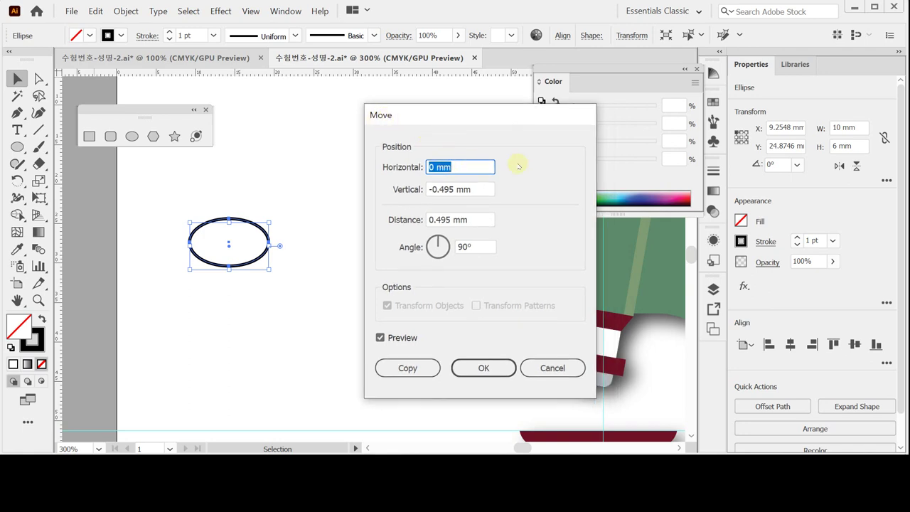
{"action": "type", "text": "10"}
{"action": "key", "text": "Tab"}
{"action": "type", "text": "6"}
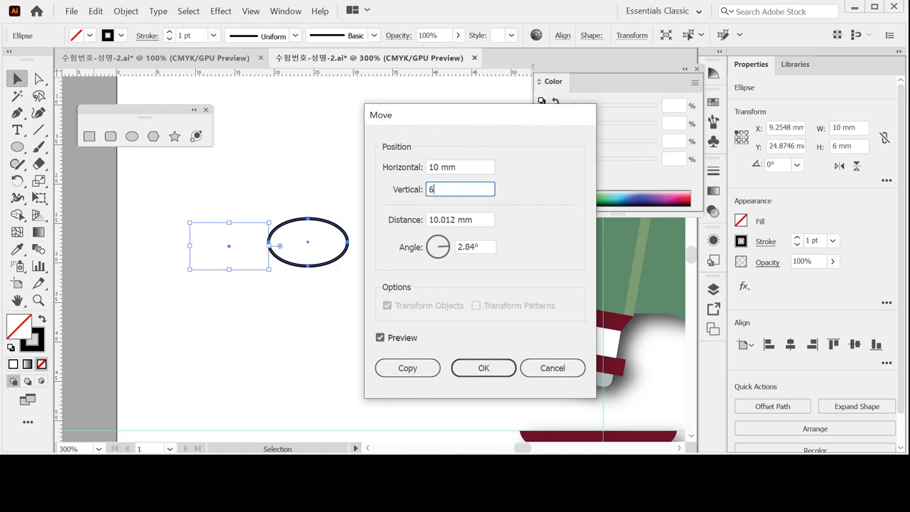
Copy the ellipse 10 mm horizontally and 0 mm vertically, and repeat the copy once to make a row of three
{"action": "key", "text": "Tab"}
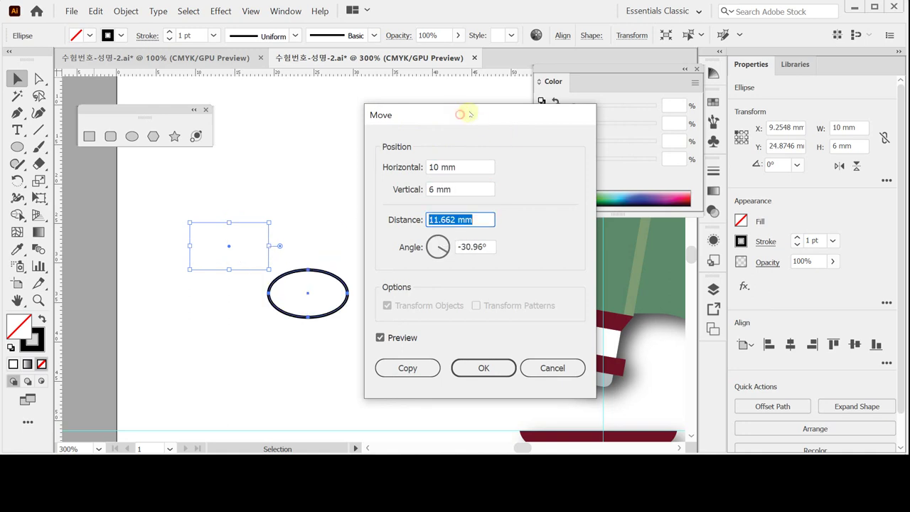
{"action": "left_click_drag", "start_coordinate": [460, 113], "coordinate": [474, 108]}
{"action": "left_click_drag", "start_coordinate": [480, 184], "coordinate": [416, 184]}
{"action": "type", "text": "0"}
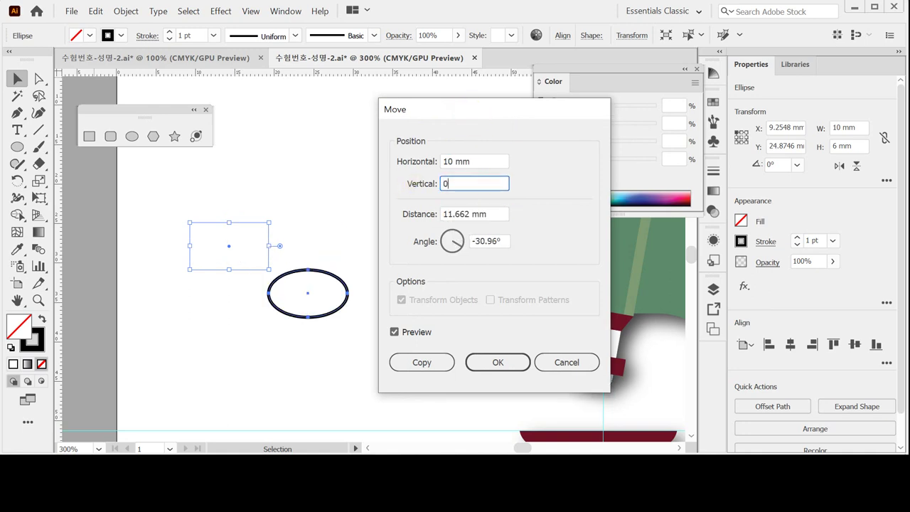
{"action": "key", "text": "Tab"}
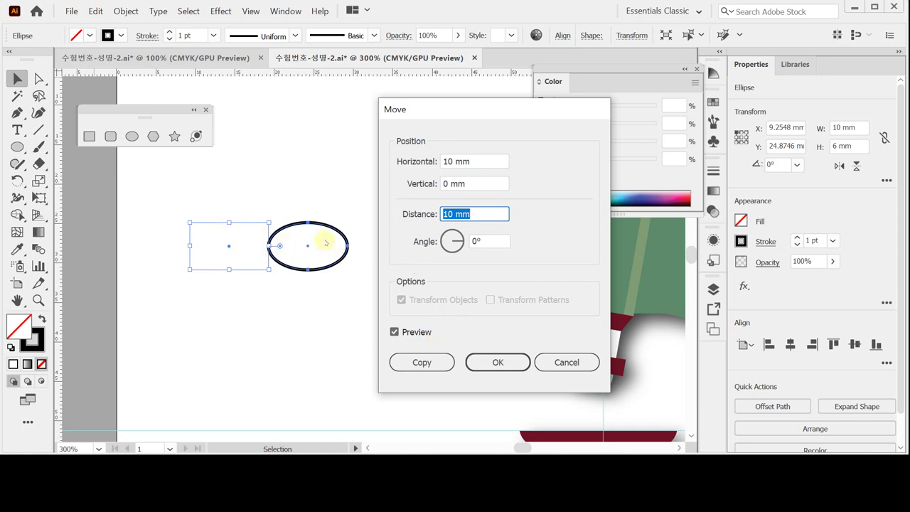
{"action": "left_click", "coordinate": [419, 362]}
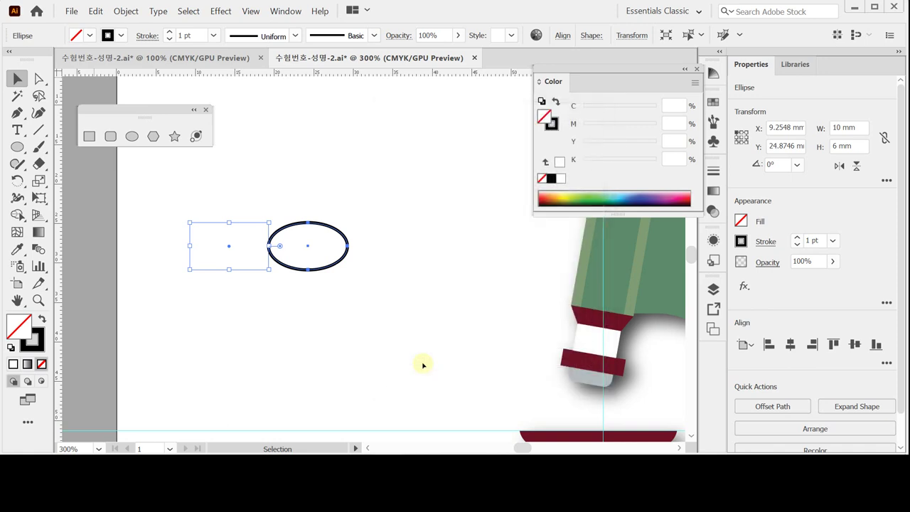
{"action": "key", "text": "ctrl+d"}
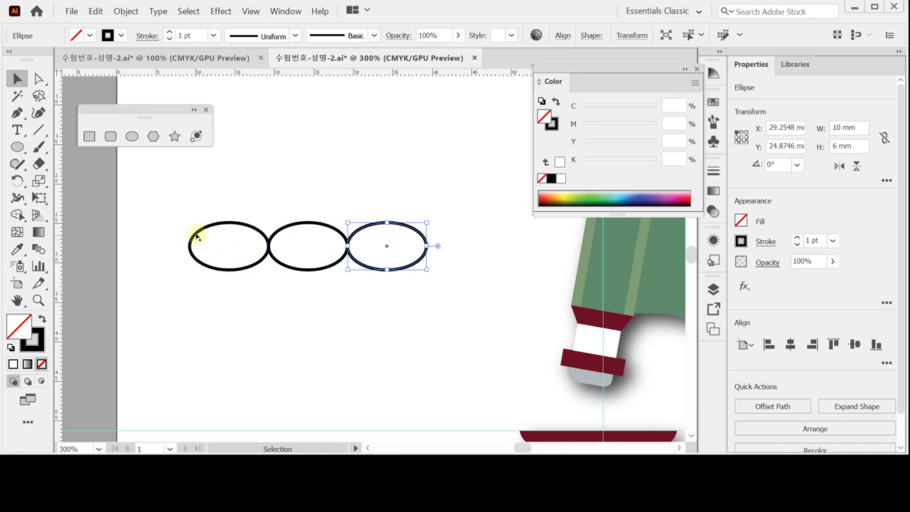
Deselect the row of ellipses and save the document
{"action": "left_click", "coordinate": [39, 78]}
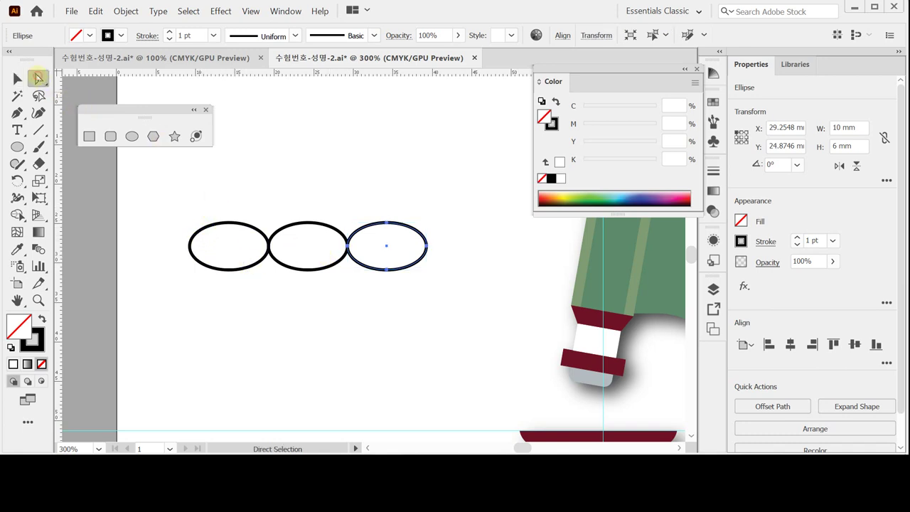
{"action": "left_click", "coordinate": [284, 295]}
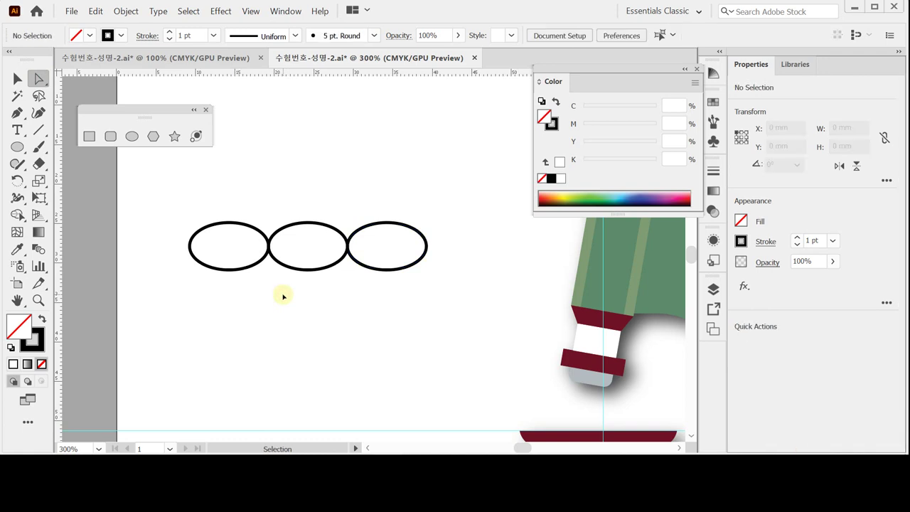
{"action": "key", "text": "ctrl+s"}
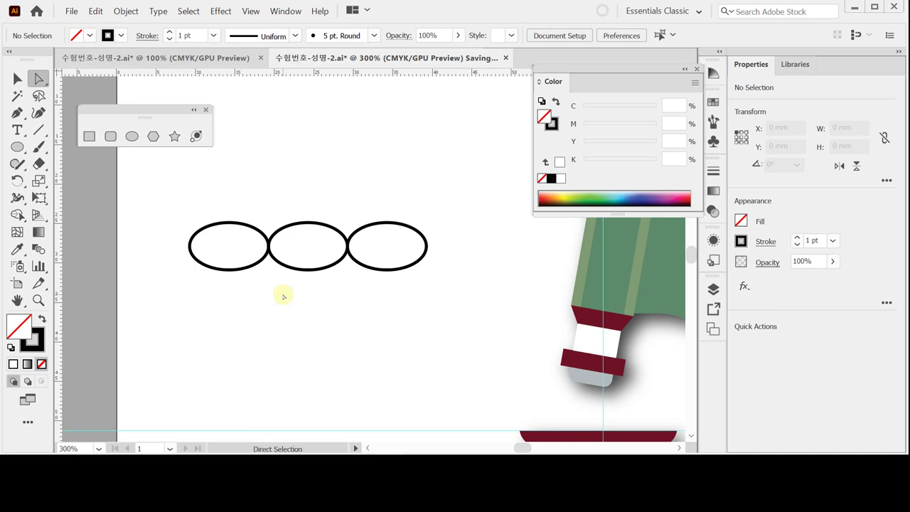
Try scaling the touching anchor points of the first and middle ellipses uniformly to 10%
{"action": "left_click_drag", "start_coordinate": [255, 196], "coordinate": [284, 288]}
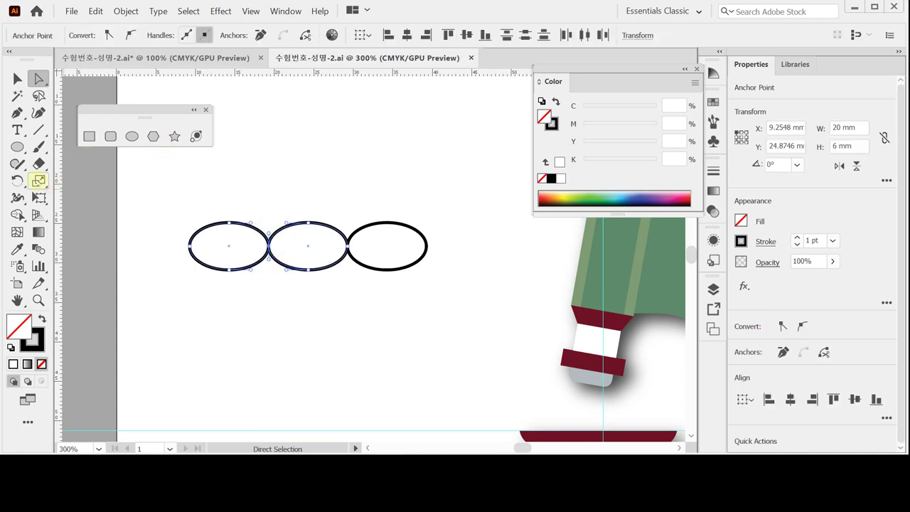
{"action": "double_click", "coordinate": [37, 181]}
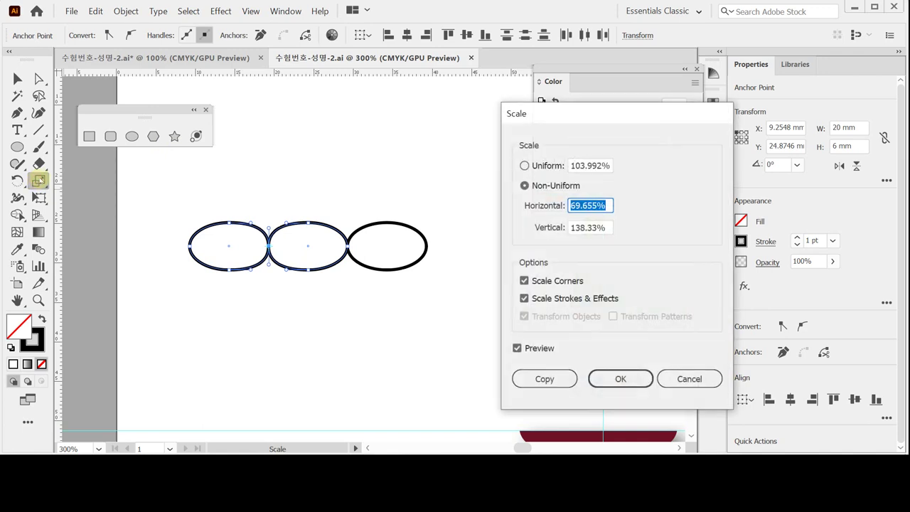
{"action": "type", "text": "10"}
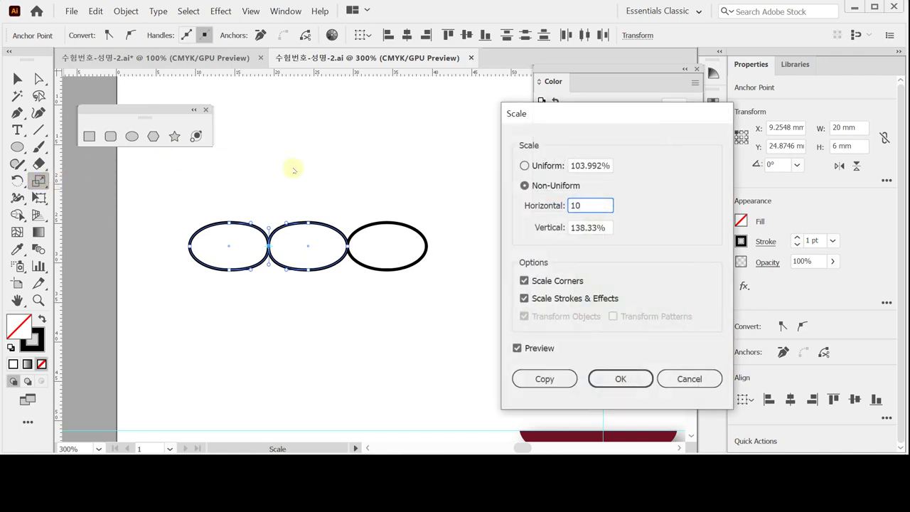
{"action": "left_click", "coordinate": [546, 165]}
{"action": "type", "text": "1"}
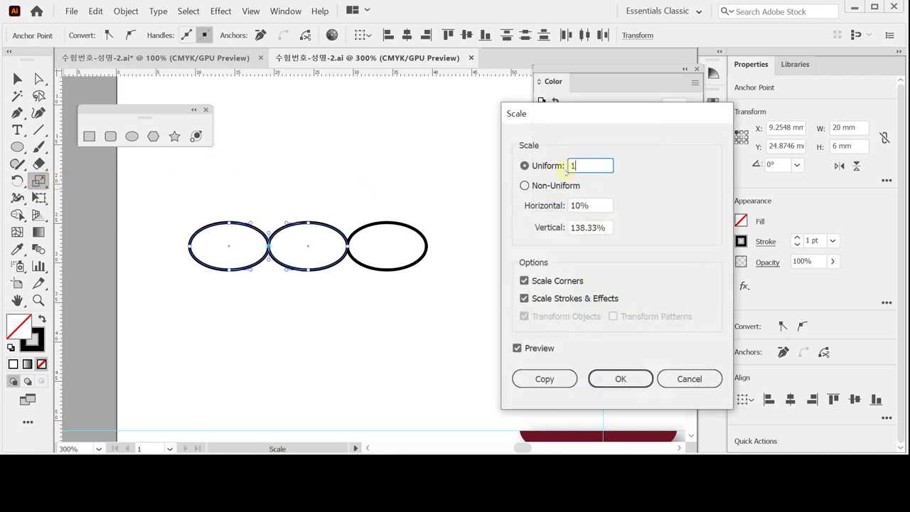
{"action": "type", "text": "0"}
{"action": "left_click", "coordinate": [620, 378]}
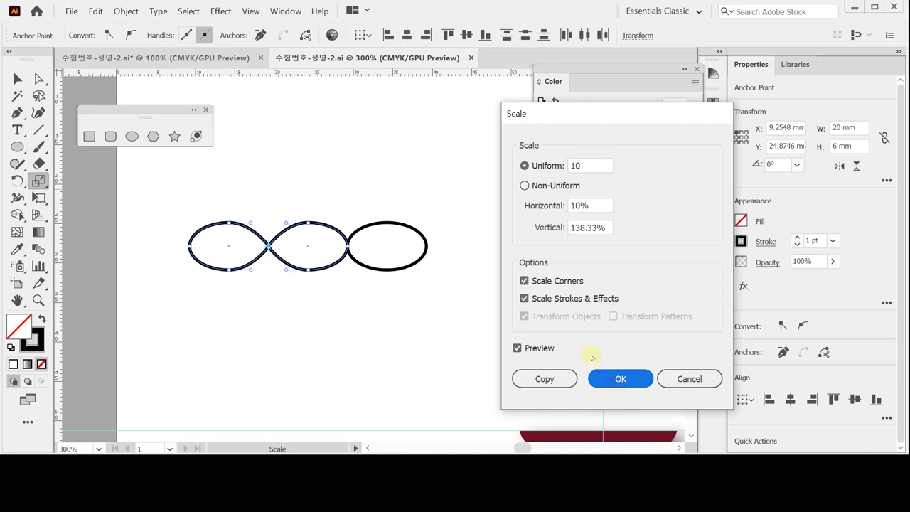
Try the same 10% scale on the anchors where the middle and third ellipses touch, and undo both scalings
{"action": "left_click_drag", "start_coordinate": [327, 210], "coordinate": [365, 283]}
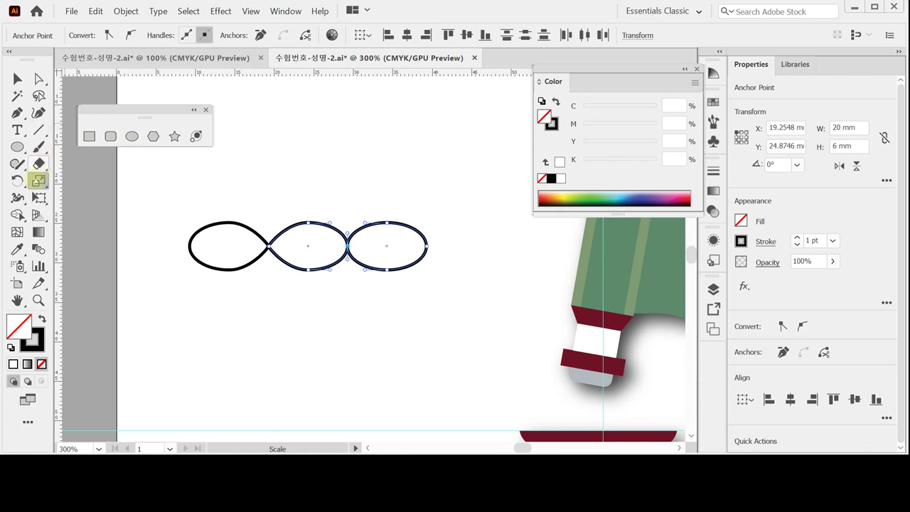
{"action": "double_click", "coordinate": [38, 180]}
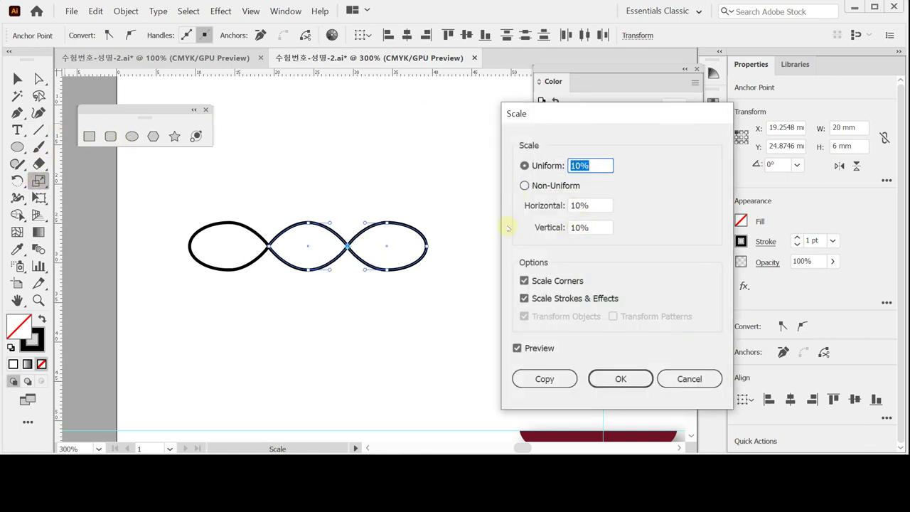
{"action": "left_click", "coordinate": [620, 379]}
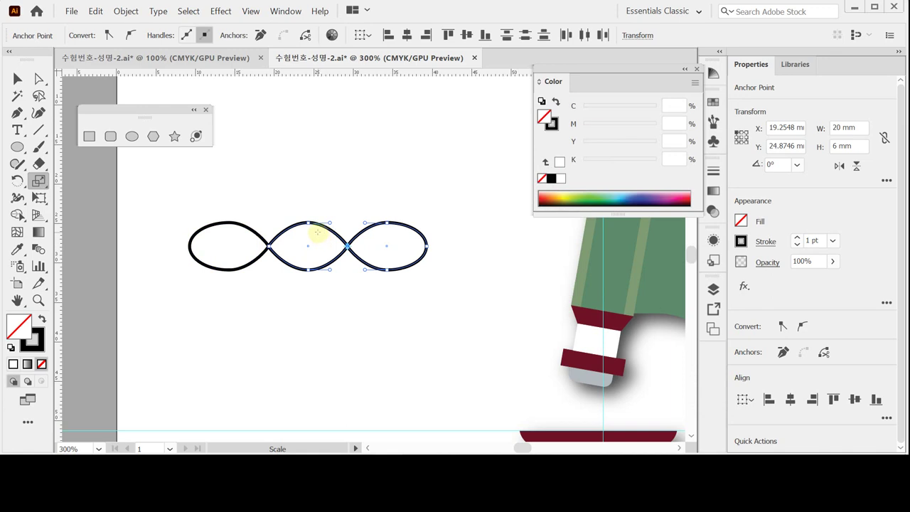
{"action": "key", "text": "ctrl+z"}
{"action": "key", "text": "ctrl+z"}
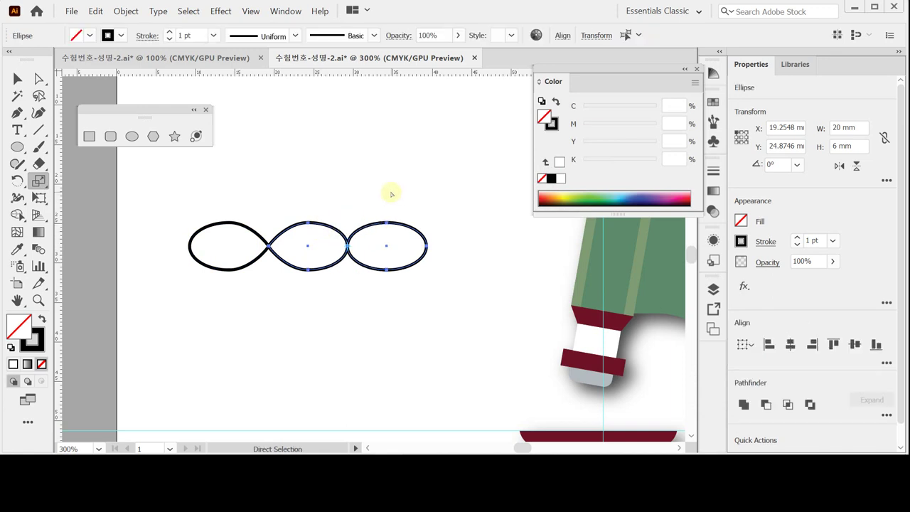
Try scaling the touching anchors at both ellipse junctions together, uniformly to 10%, and cancel the scaling
{"action": "left_click_drag", "start_coordinate": [249, 202], "coordinate": [287, 292]}
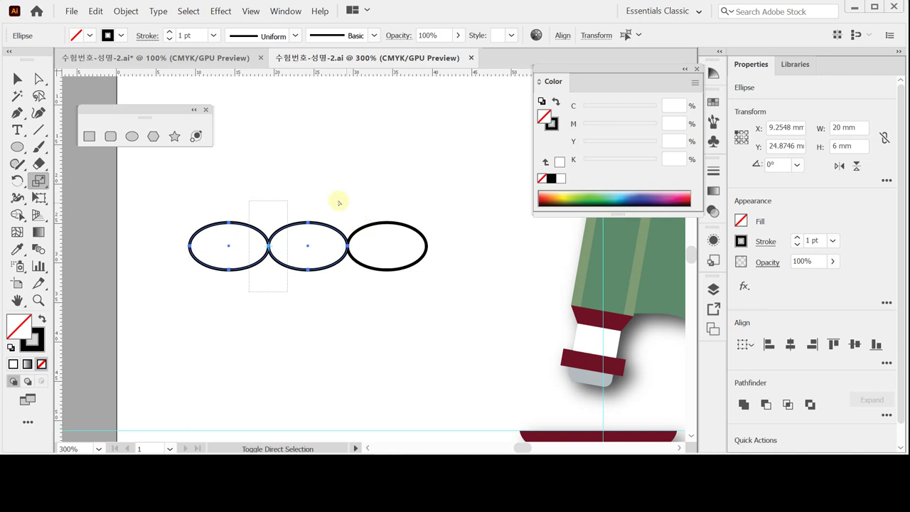
{"action": "left_click", "coordinate": [361, 268], "text": "shift"}
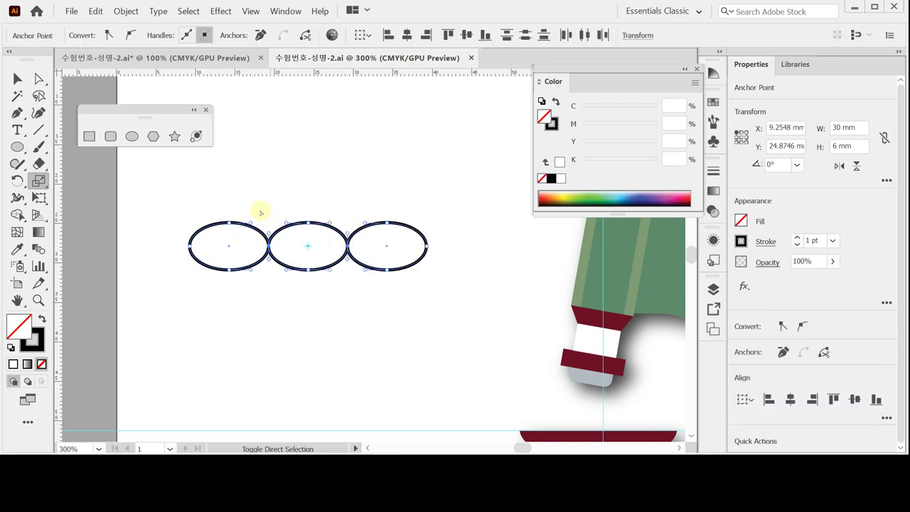
{"action": "left_click_drag", "start_coordinate": [260, 209], "coordinate": [250, 248]}
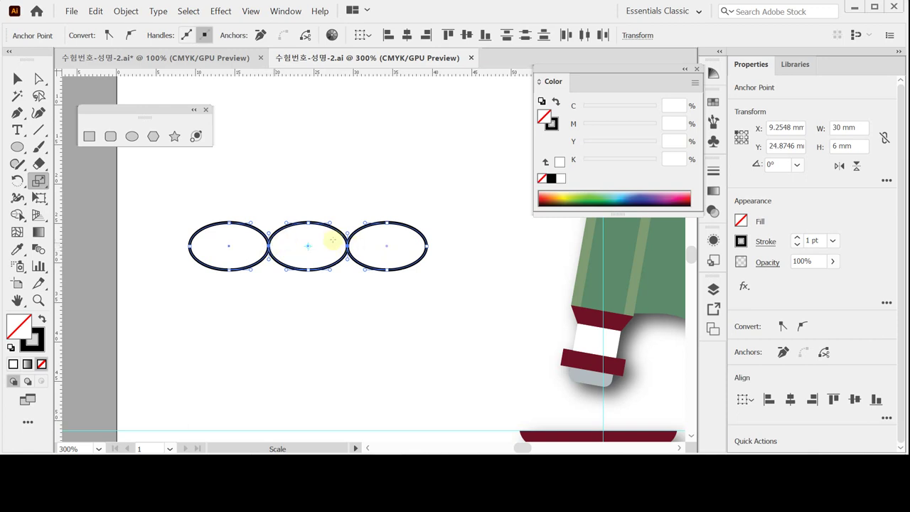
{"action": "double_click", "coordinate": [37, 182]}
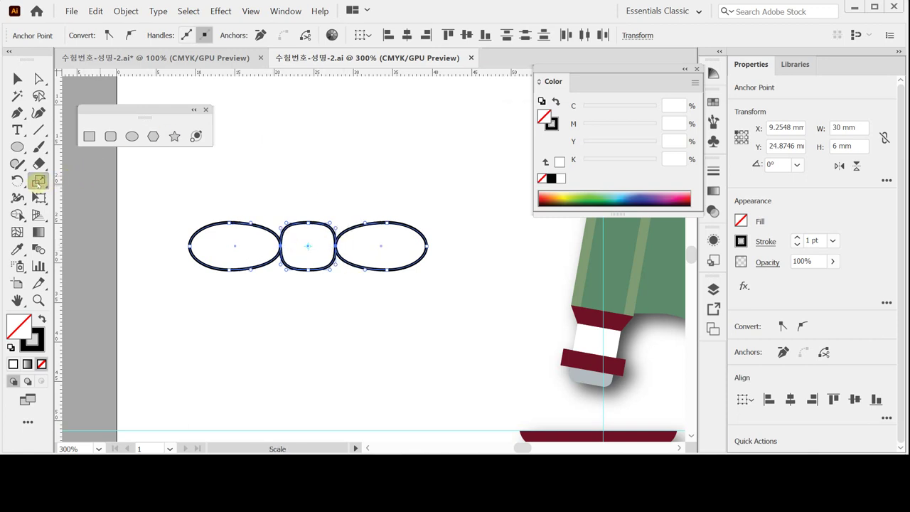
{"action": "left_click", "coordinate": [548, 166]}
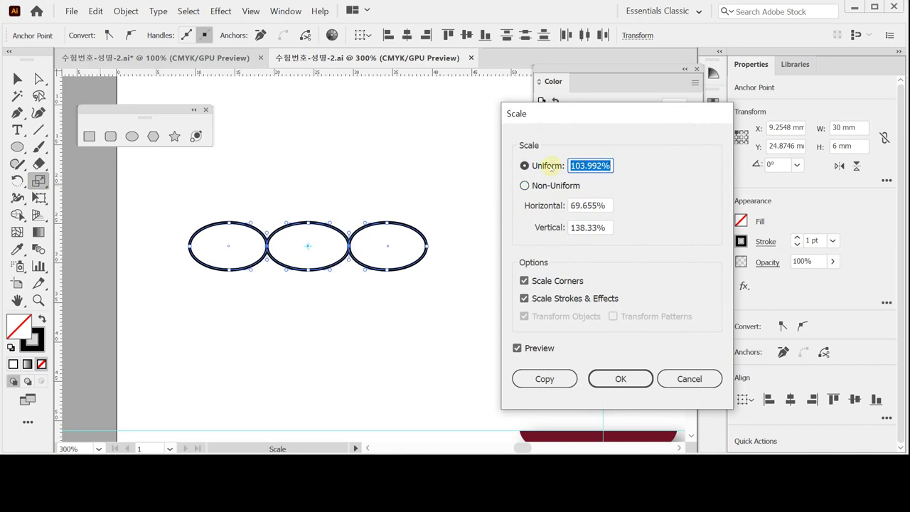
{"action": "type", "text": "10"}
{"action": "left_click", "coordinate": [549, 166]}
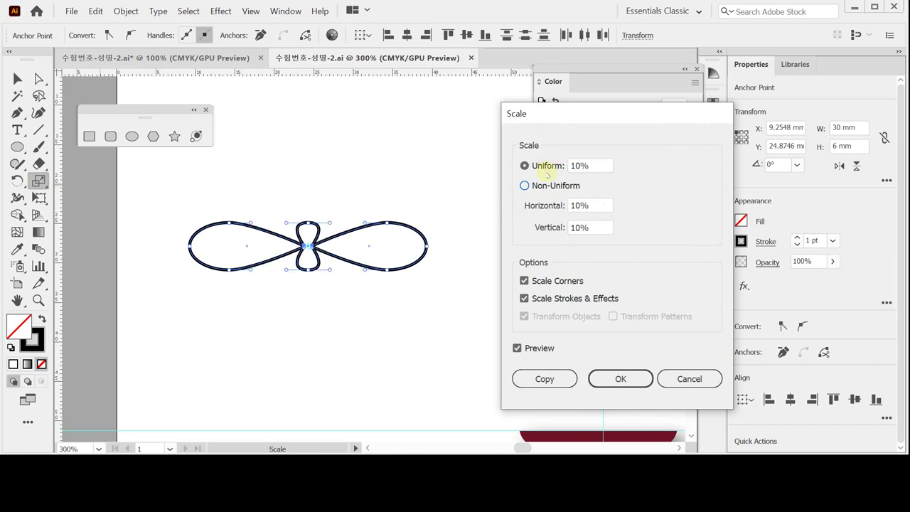
{"action": "key", "text": "Escape"}
Scale only the touching anchors between the first and middle ellipses uniformly to 10%
{"action": "left_click_drag", "start_coordinate": [260, 202], "coordinate": [273, 293]}
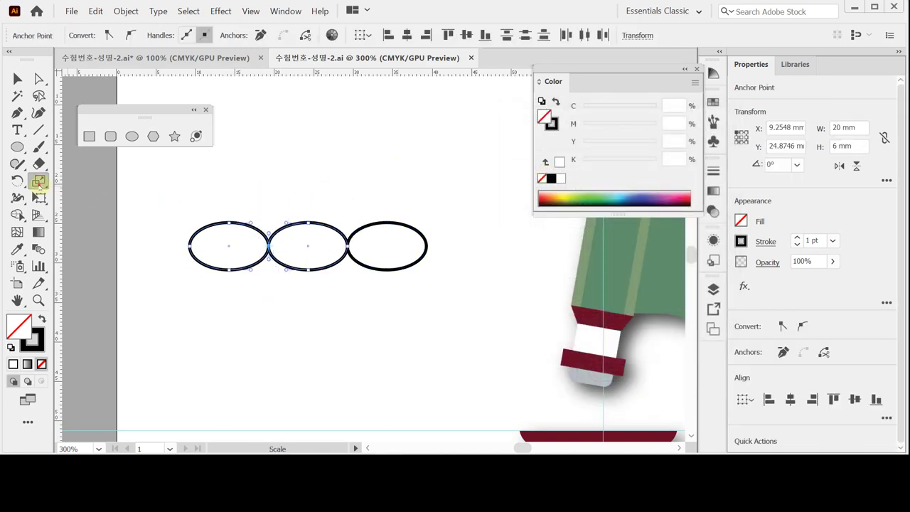
{"action": "key", "text": "Return"}
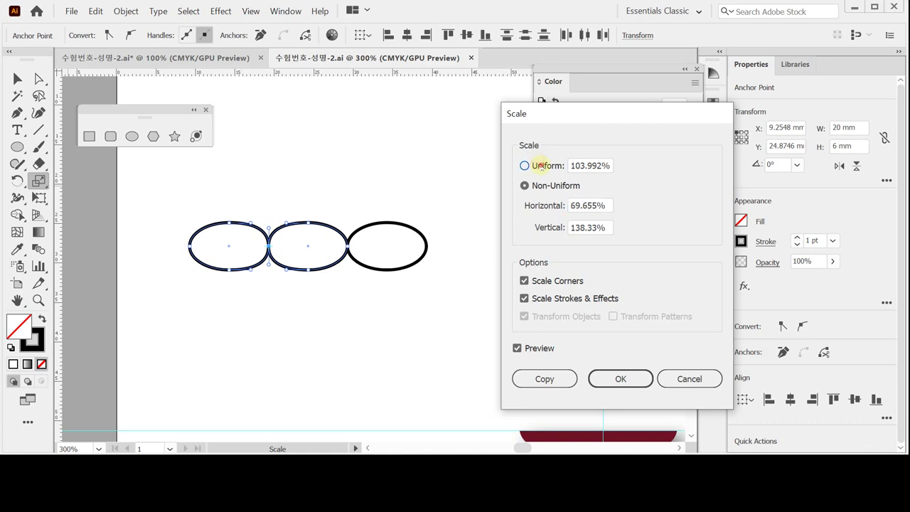
{"action": "left_click", "coordinate": [548, 166]}
{"action": "type", "text": "10"}
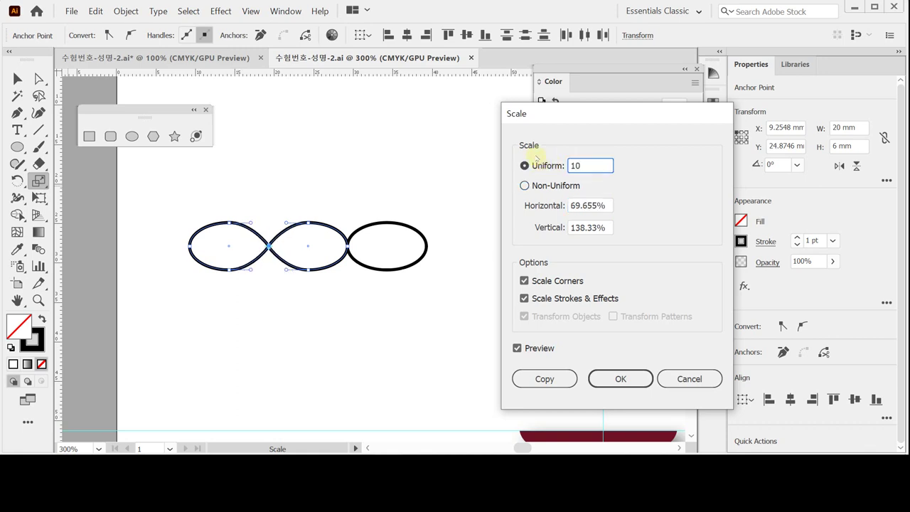
{"action": "key", "text": "Return"}
Scale the touching anchors between the middle and third ellipses uniformly to 10%
{"action": "left_click_drag", "start_coordinate": [261, 231], "coordinate": [437, 281]}
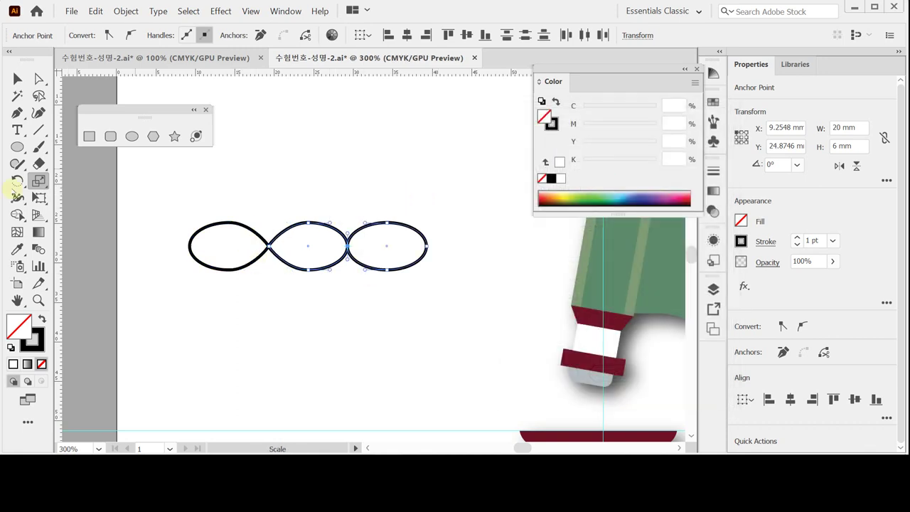
{"action": "double_click", "coordinate": [39, 181]}
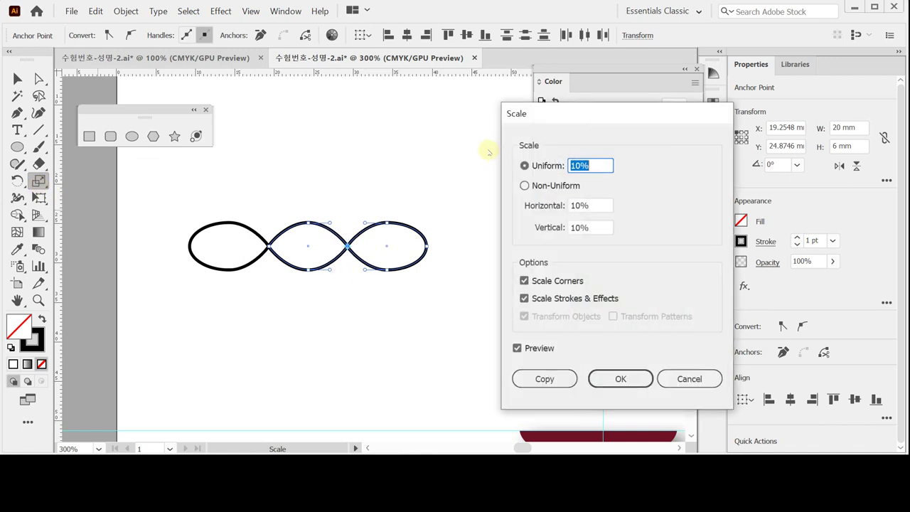
{"action": "key", "text": "Return"}
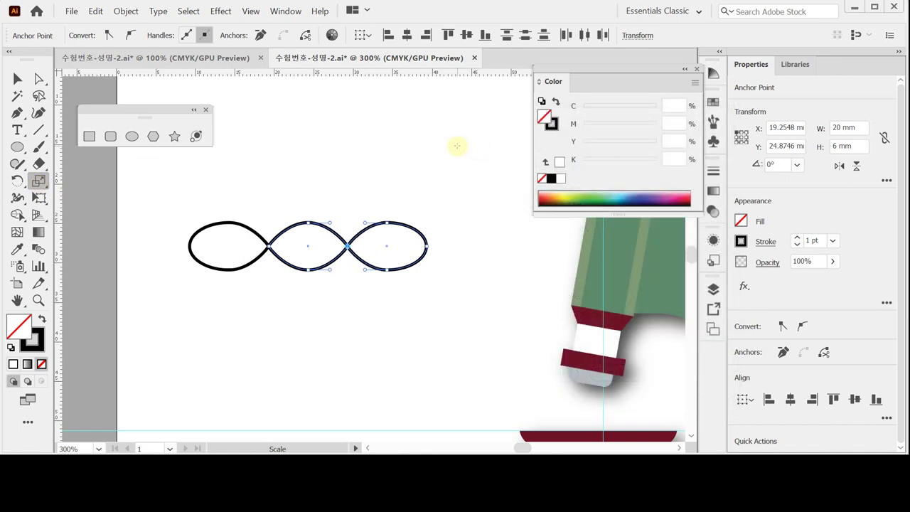
Delete the outermost anchor points at both ends of the ellipse row, leaving open curves beside the middle shape
{"action": "key", "text": "a"}
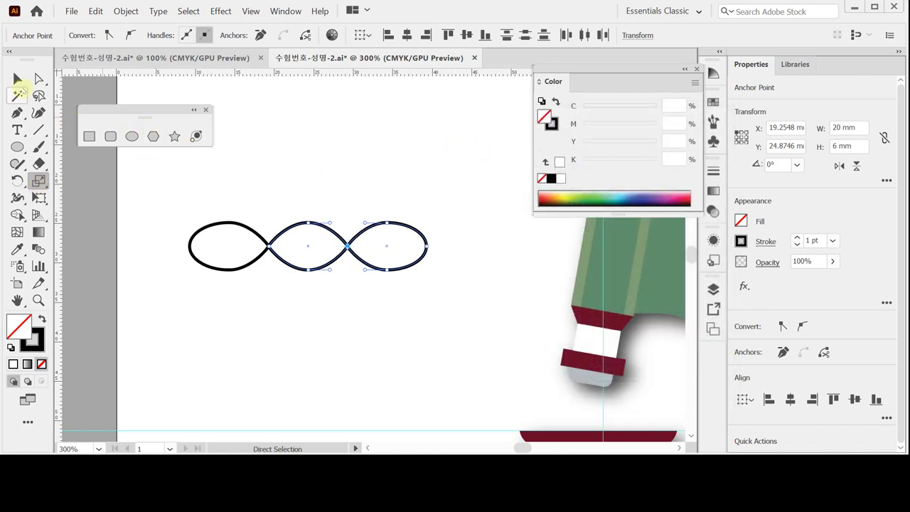
{"action": "left_click", "coordinate": [38, 78]}
{"action": "left_click_drag", "start_coordinate": [151, 223], "coordinate": [203, 265]}
{"action": "left_click", "coordinate": [190, 247]}
{"action": "left_click_drag", "start_coordinate": [449, 241], "coordinate": [419, 259]}
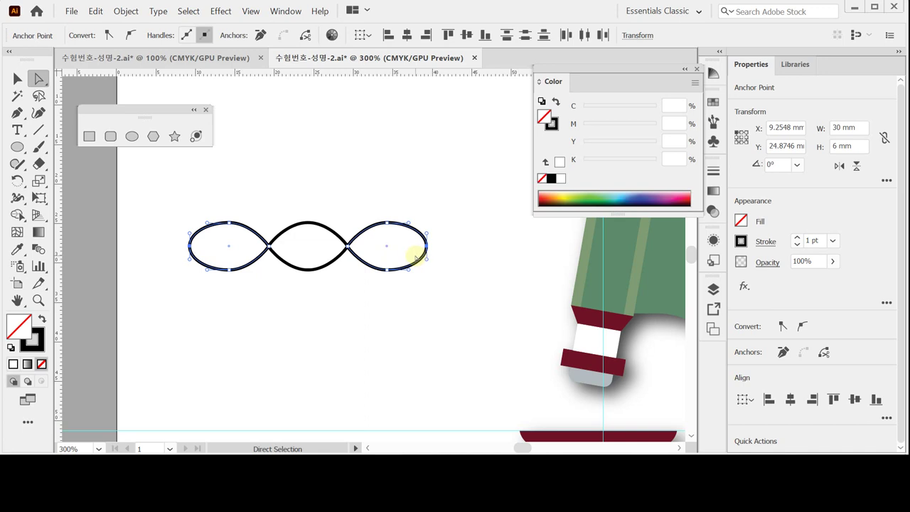
{"action": "key", "text": "Delete"}
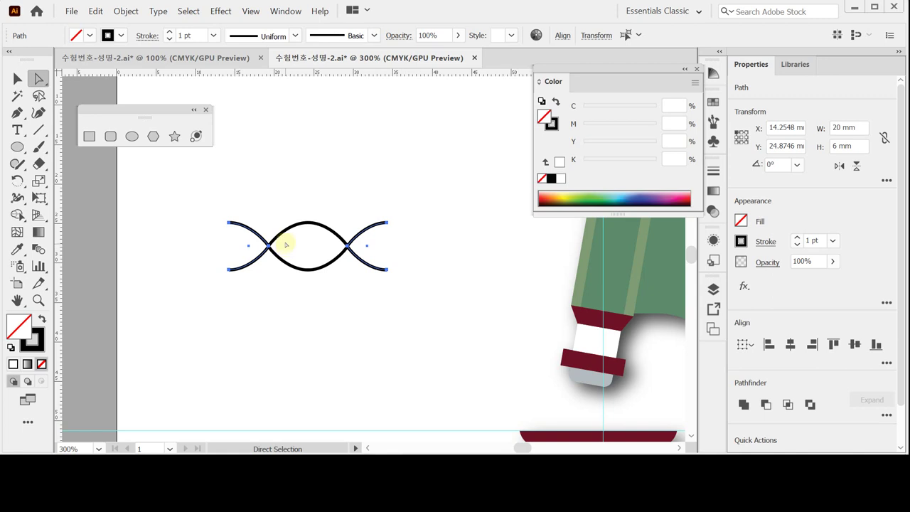
Select all three wave paths, save the document and shift the Color panel slightly upward
{"action": "key", "text": "ctrl"}
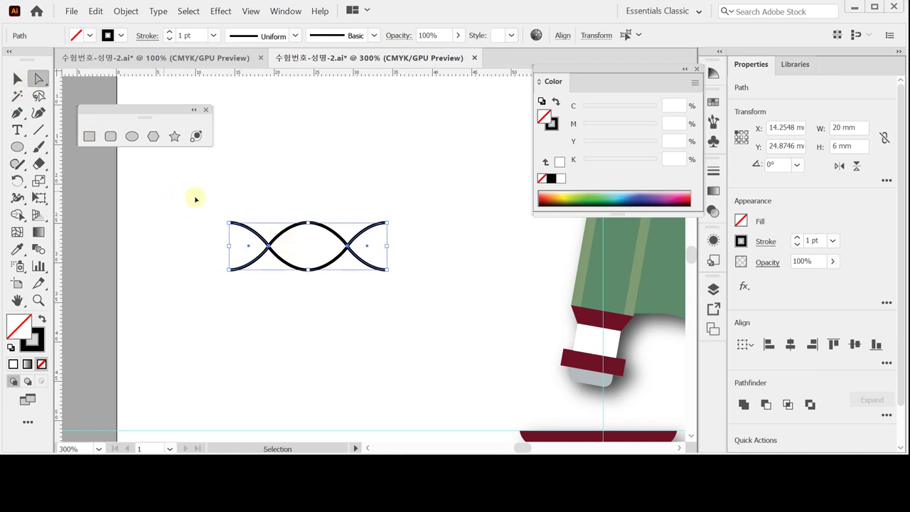
{"action": "key", "text": "v"}
{"action": "key", "text": "ctrl+s"}
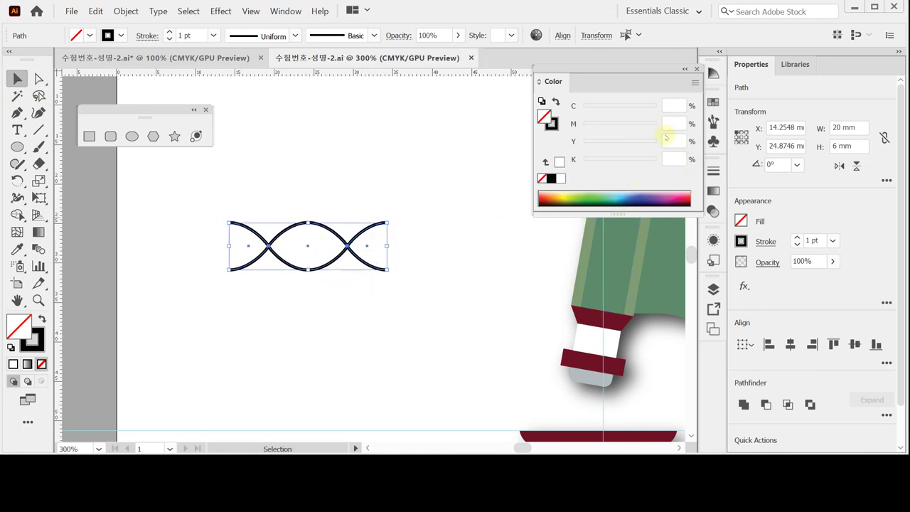
{"action": "left_click_drag", "start_coordinate": [566, 72], "coordinate": [562, 57]}
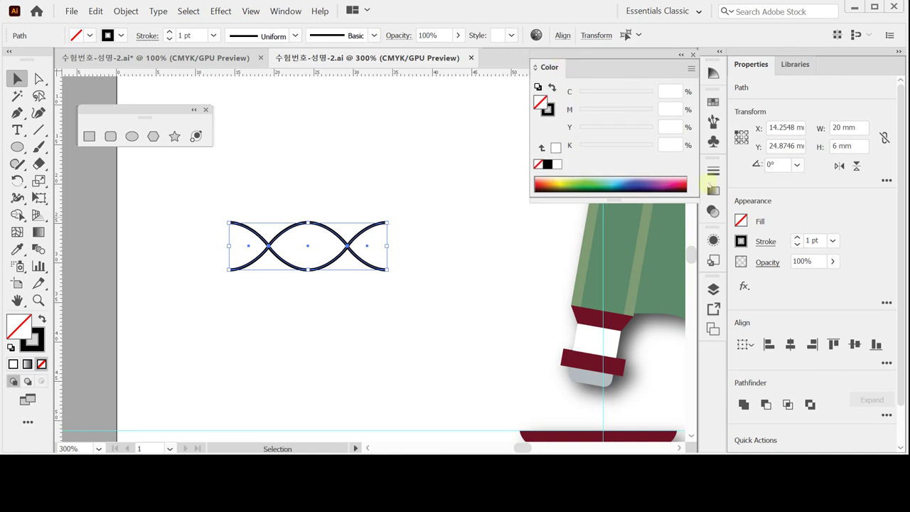
Set the three selected wave paths' stroke weight to 2 pt and give them projecting caps
{"action": "left_click", "coordinate": [766, 242]}
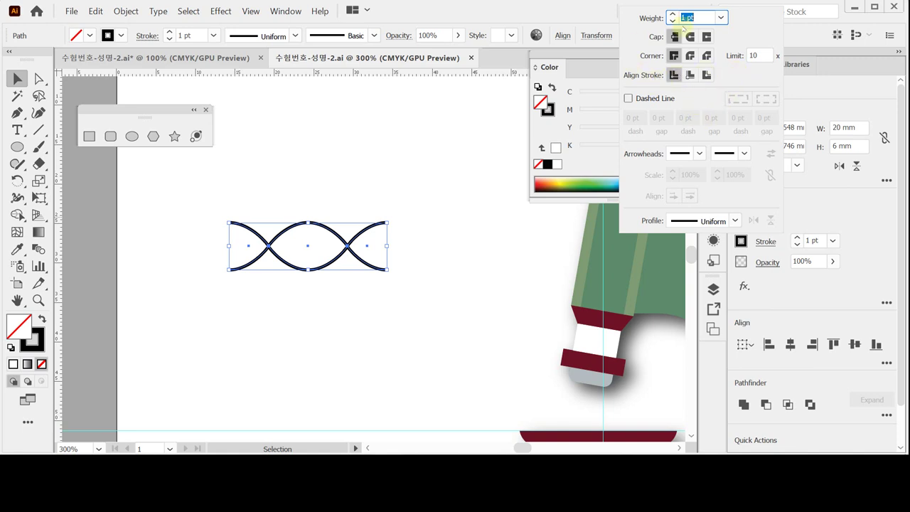
{"action": "left_click", "coordinate": [673, 14]}
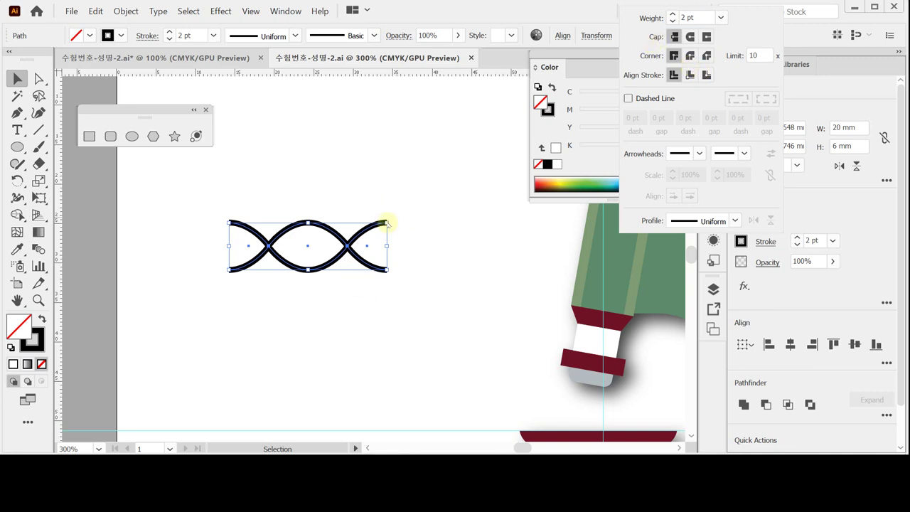
{"action": "left_click", "coordinate": [675, 37]}
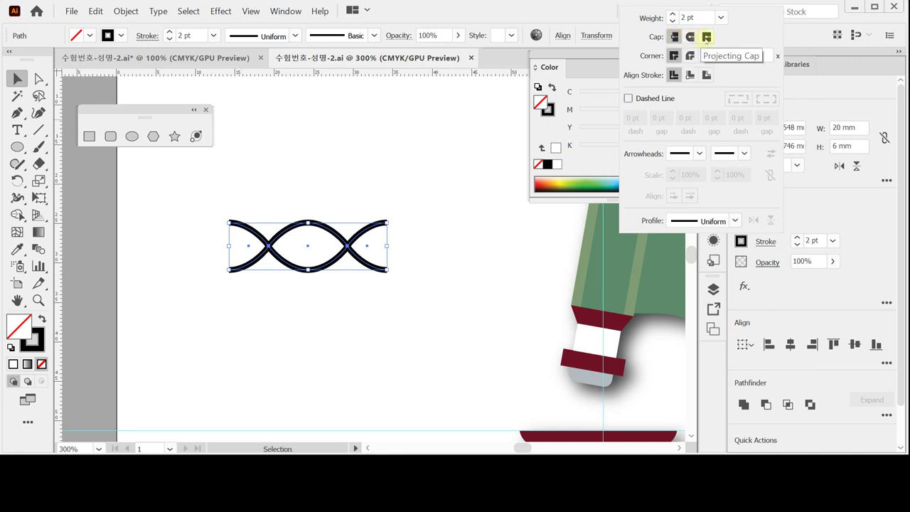
{"action": "left_click", "coordinate": [706, 37]}
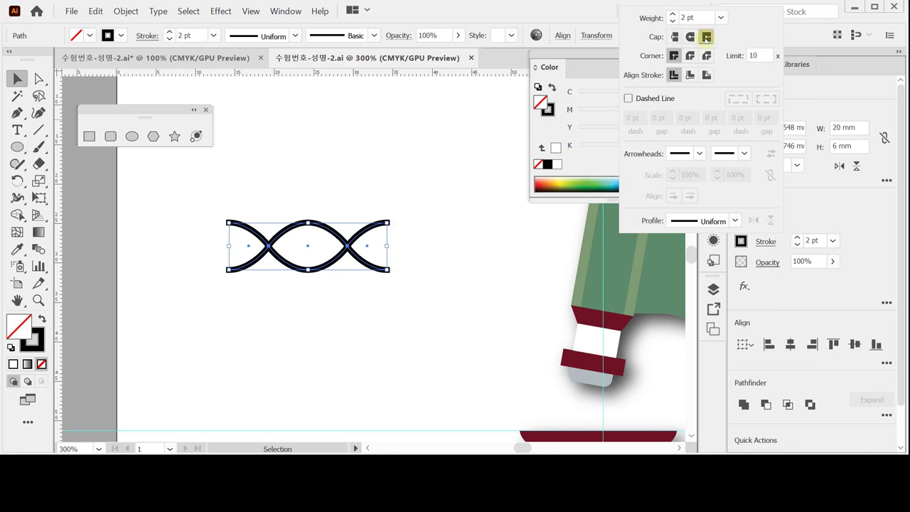
Examine the stroke caps at the open ends of the wave paths up close
{"action": "left_click", "coordinate": [389, 254], "text": "ctrl"}
{"action": "left_click", "coordinate": [264, 289], "text": "ctrl"}
{"action": "left_click", "coordinate": [266, 289], "text": "ctrl"}
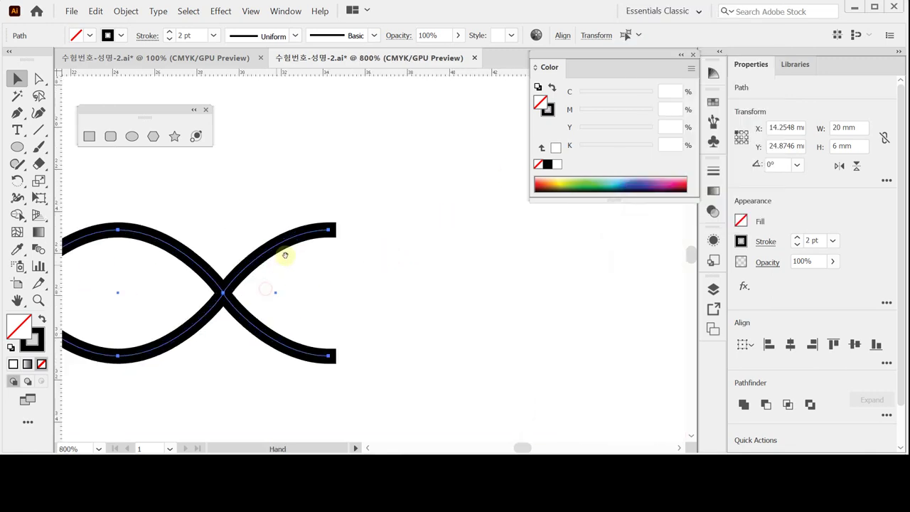
{"action": "left_click", "coordinate": [330, 230]}
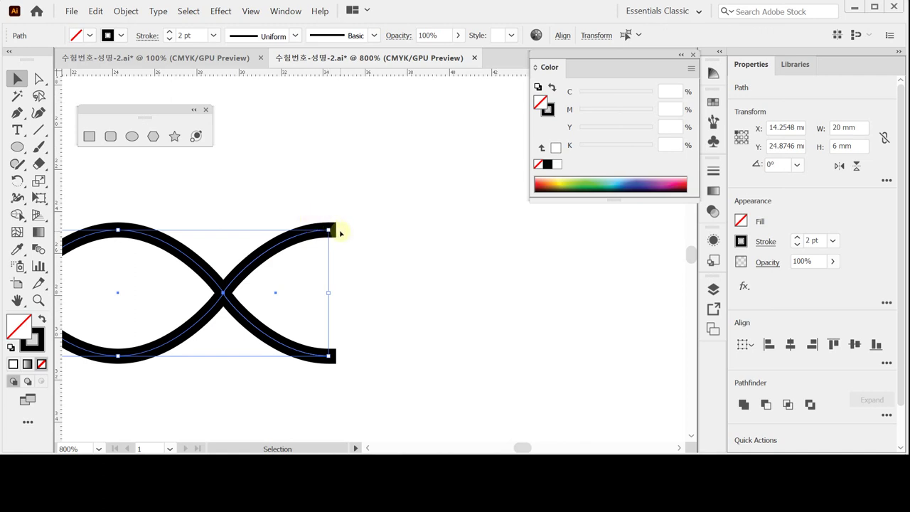
{"action": "key", "text": "ctrl+space"}
{"action": "left_click", "coordinate": [365, 228], "text": "ctrl+alt"}
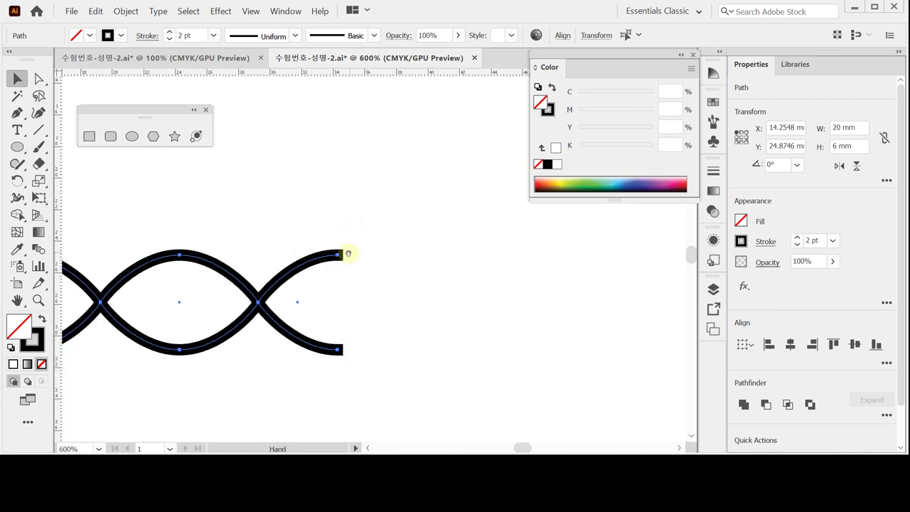
{"action": "left_click_drag", "start_coordinate": [301, 266], "coordinate": [419, 213]}
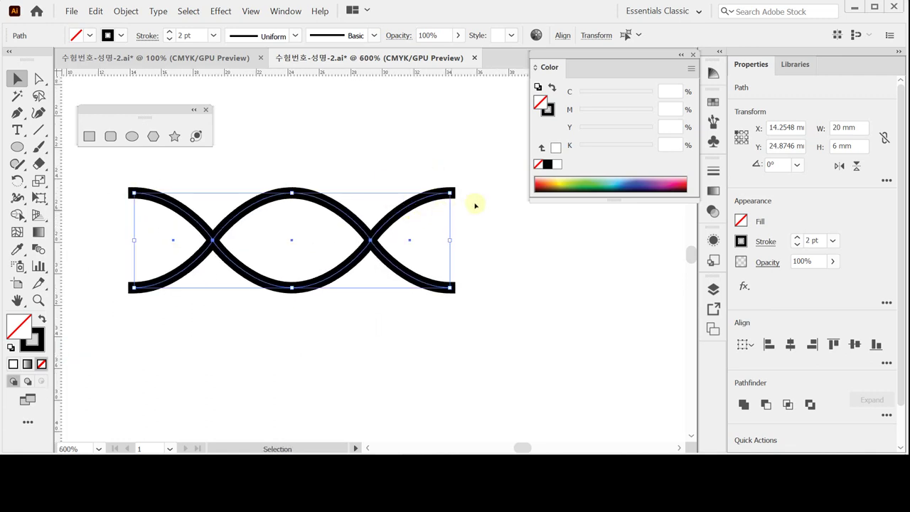
Set the wave paths' stroke colour to C60 M20 Y60 K20, deselect them and save the document
{"action": "left_click", "coordinate": [548, 110]}
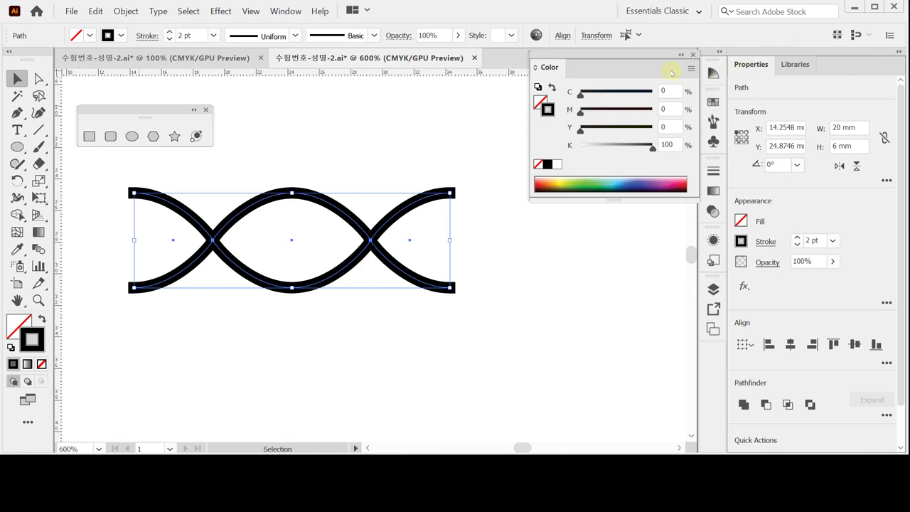
{"action": "left_click", "coordinate": [674, 90]}
{"action": "type", "text": "60"}
{"action": "key", "text": "Tab"}
{"action": "type", "text": "50"}
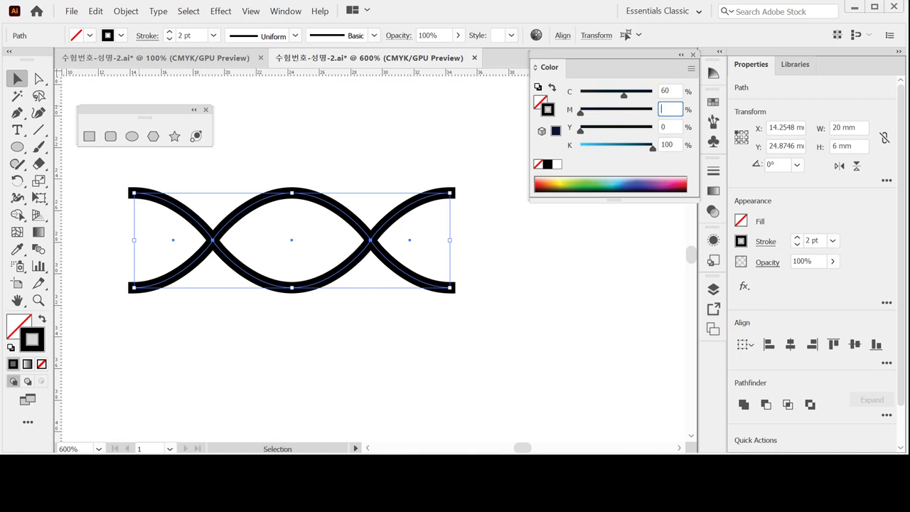
{"action": "type", "text": "20"}
{"action": "key", "text": "Tab"}
{"action": "type", "text": "60"}
{"action": "key", "text": "Tab"}
{"action": "type", "text": "20"}
{"action": "key", "text": "Tab"}
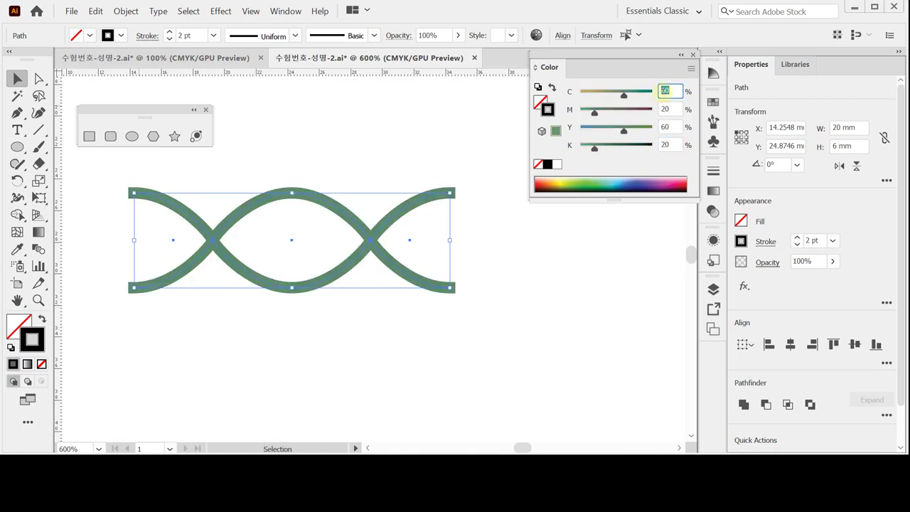
{"action": "key", "text": "Return"}
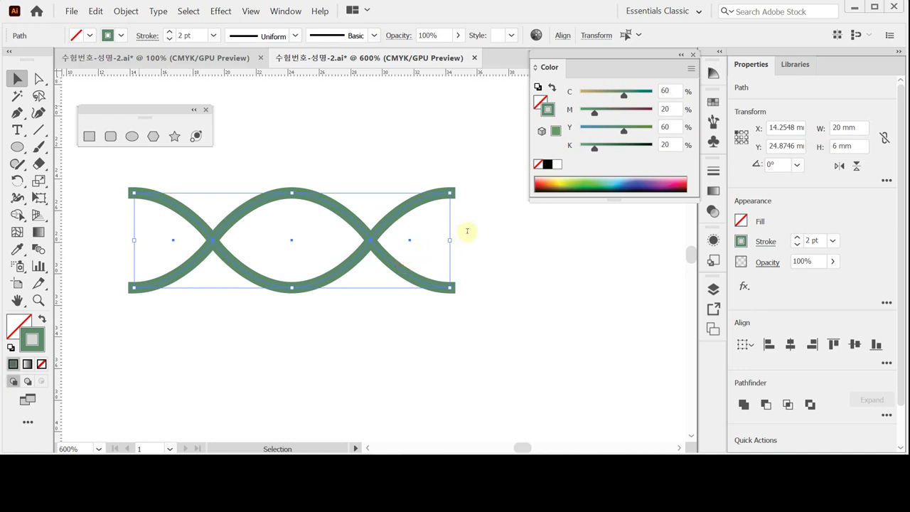
{"action": "left_click", "coordinate": [294, 142]}
{"action": "key", "text": "ctrl+s"}
Draw a vertical line across the first open curve near its outer end and try to add a second beside it
{"action": "left_click_drag", "start_coordinate": [315, 178], "coordinate": [369, 177]}
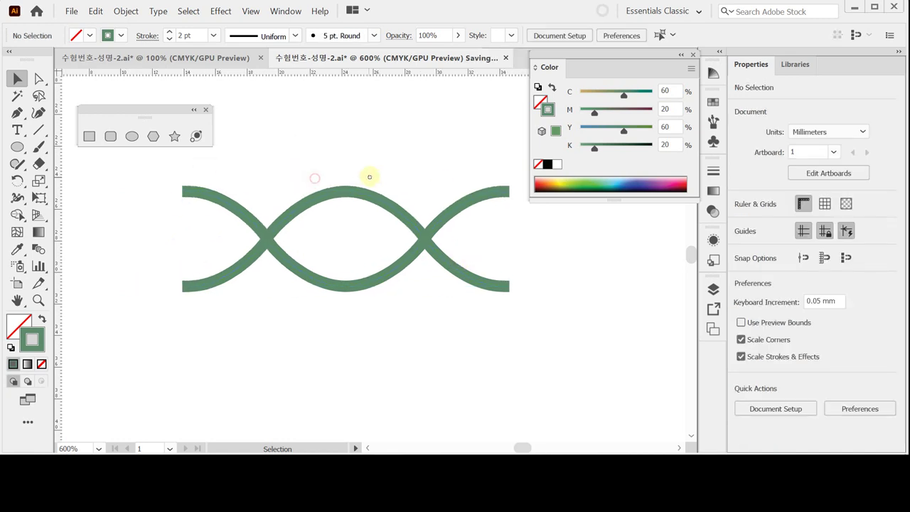
{"action": "left_click", "coordinate": [40, 129]}
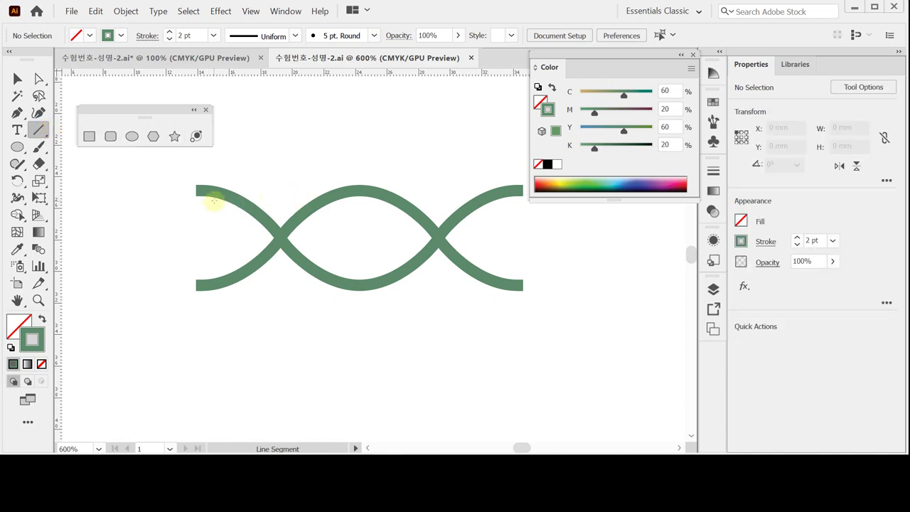
{"action": "left_click_drag", "start_coordinate": [220, 196], "coordinate": [219, 275]}
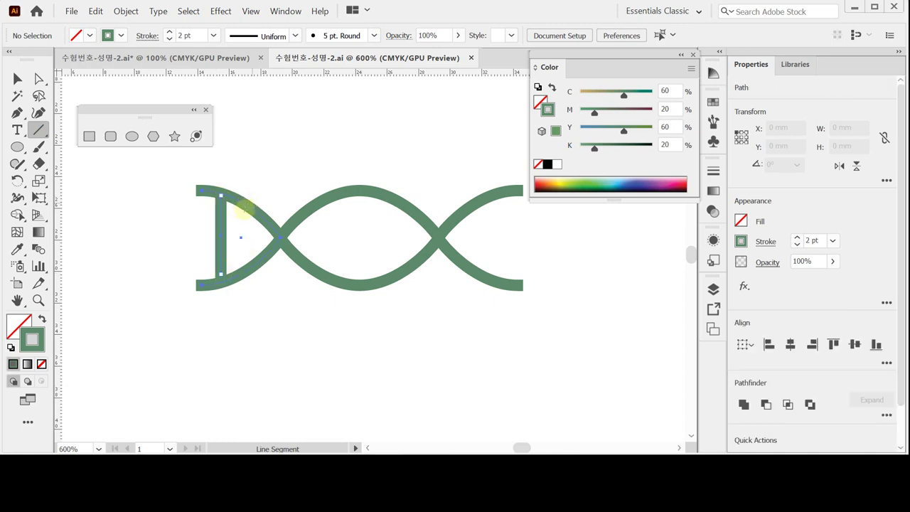
{"action": "left_click_drag", "start_coordinate": [247, 206], "coordinate": [247, 265]}
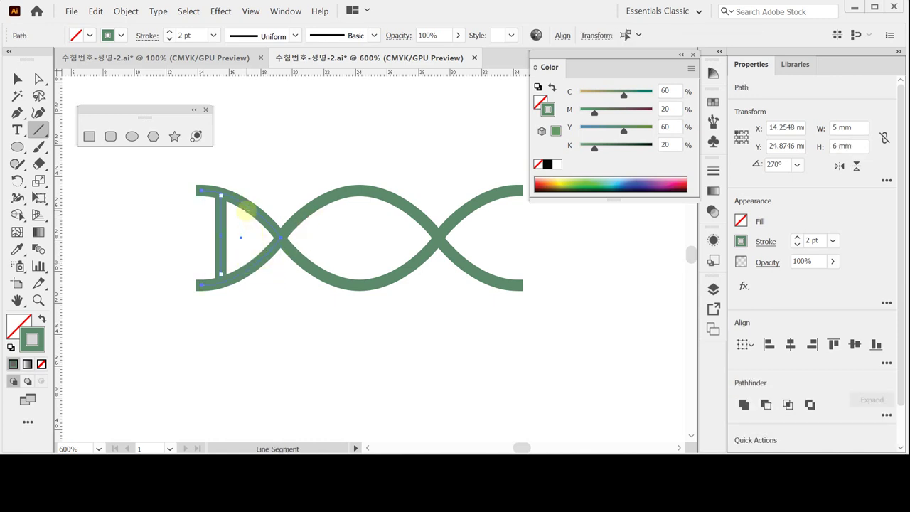
{"action": "left_click_drag", "start_coordinate": [246, 203], "coordinate": [245, 270]}
Give the selected first curve and its vertical line butt caps, then clear the selection
{"action": "left_click", "coordinate": [761, 242]}
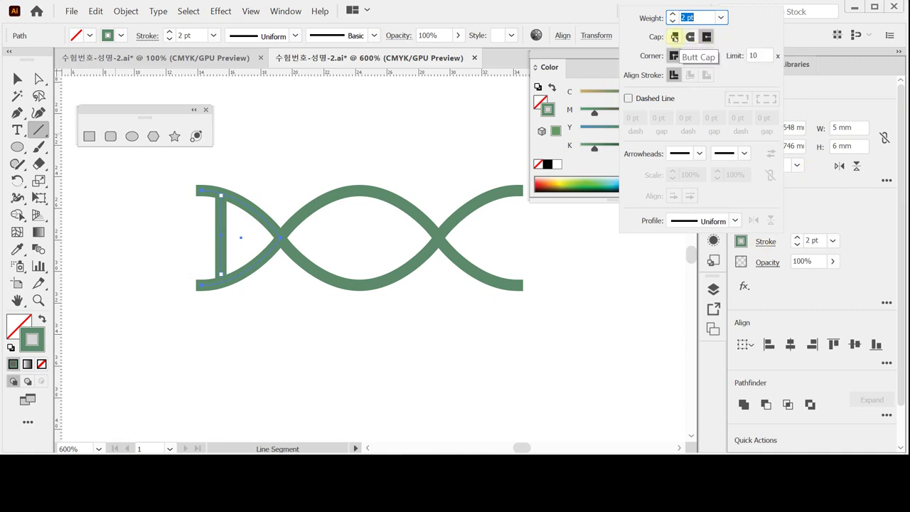
{"action": "left_click", "coordinate": [674, 36]}
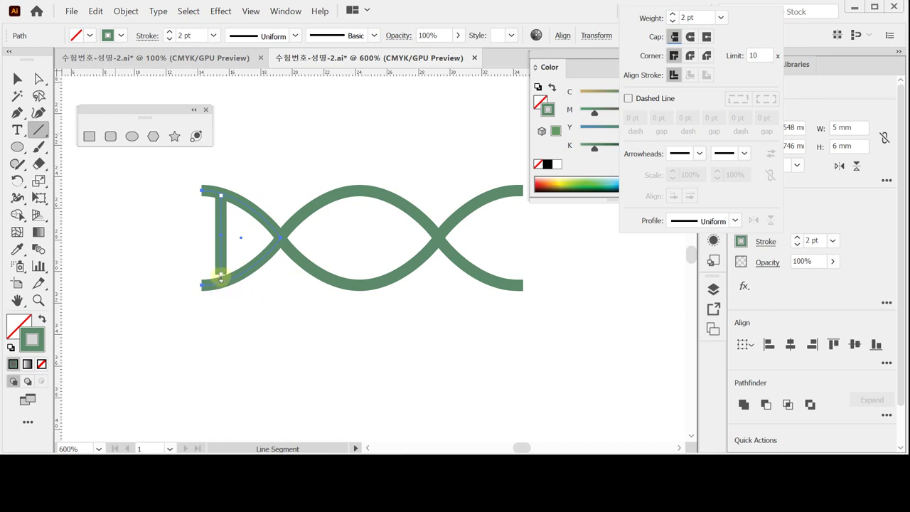
{"action": "key", "text": "Escape"}
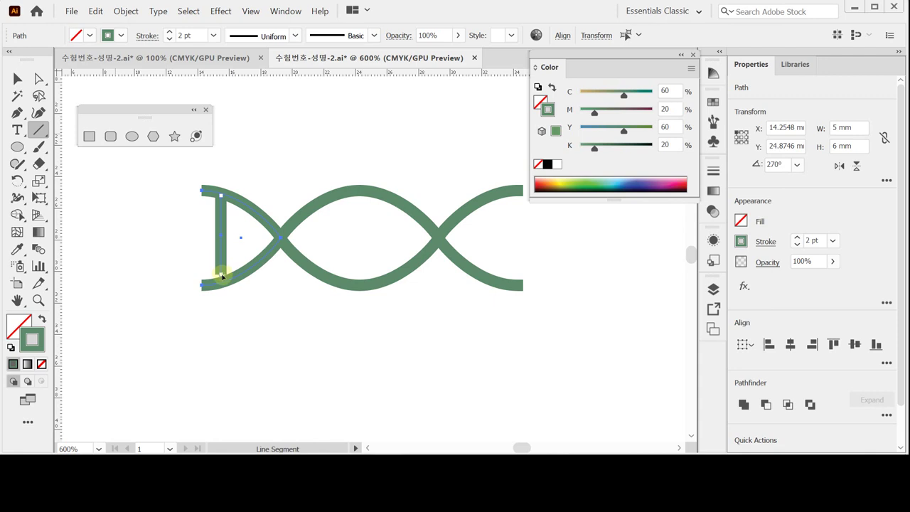
{"action": "left_click", "coordinate": [179, 244], "text": "ctrl"}
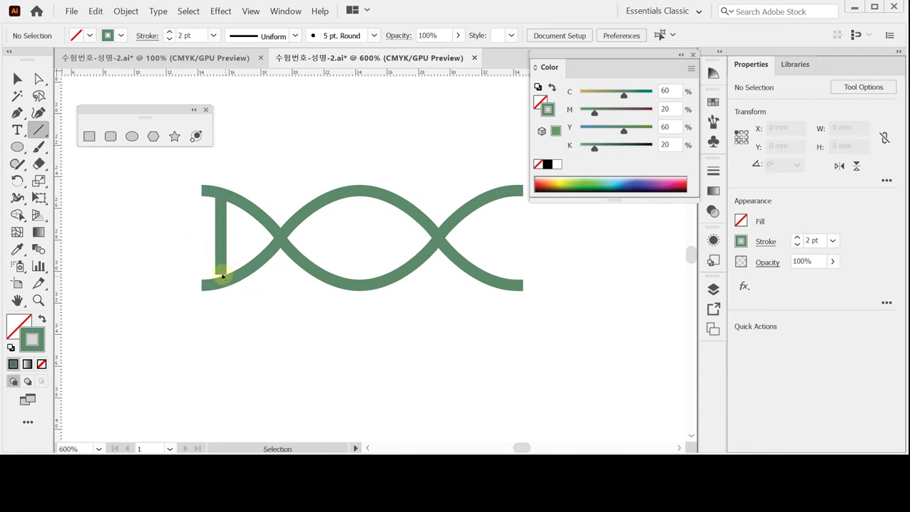
Lengthen the first vertical line to about 5.3 mm and draw a second one about 4 mm long between it and the first crossing
{"action": "left_click", "coordinate": [223, 276], "text": "ctrl"}
{"action": "left_click_drag", "start_coordinate": [221, 276], "coordinate": [221, 279]}
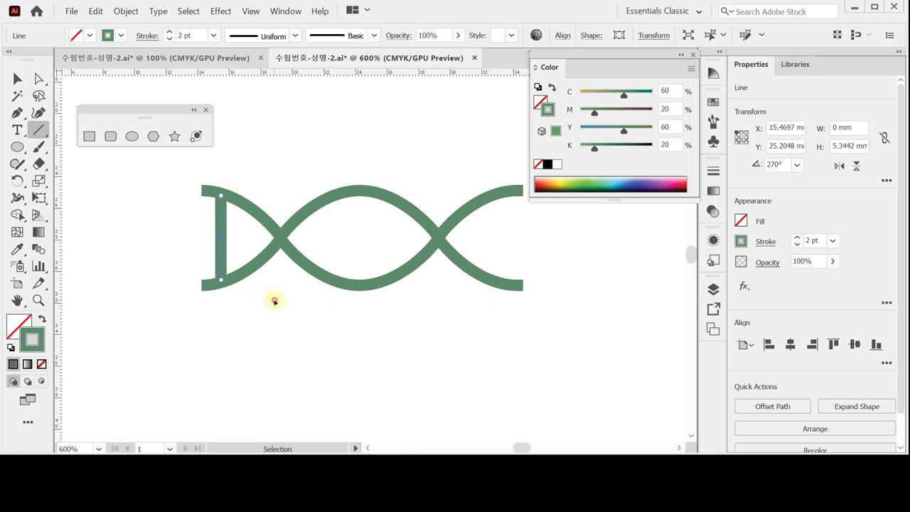
{"action": "mouse_move", "coordinate": [241, 239]}
{"action": "left_mouse_down"}
{"action": "mouse_move", "coordinate": [241, 214]}
{"action": "mouse_move", "coordinate": [246, 270]}
{"action": "left_mouse_up"}
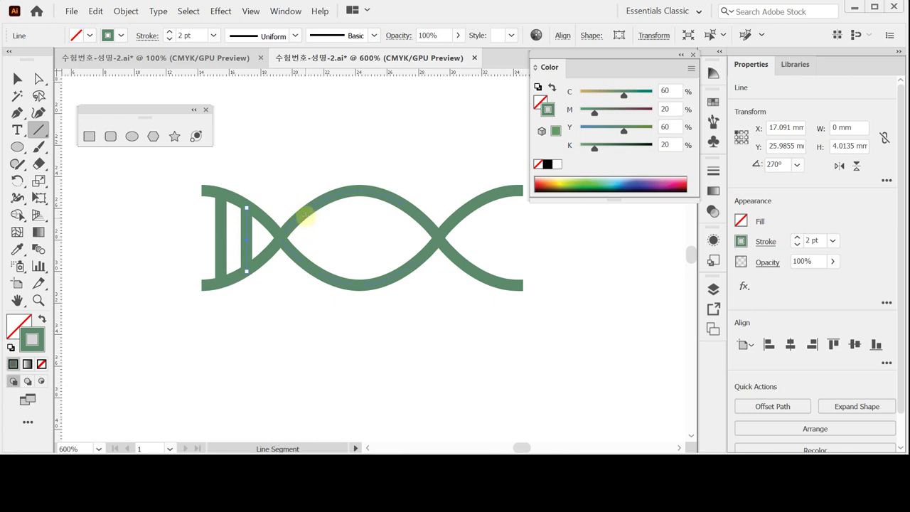
{"action": "left_click_drag", "start_coordinate": [305, 206], "coordinate": [300, 258]}
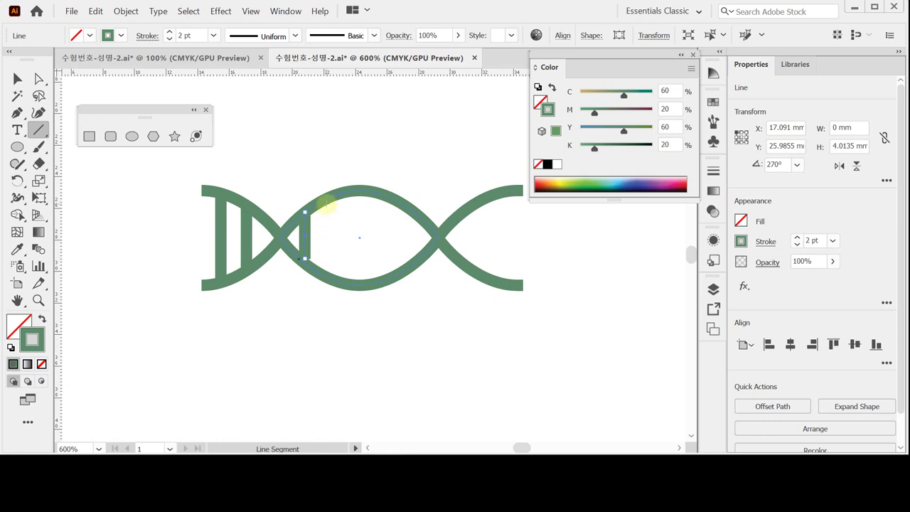
{"action": "left_click_drag", "start_coordinate": [332, 196], "coordinate": [327, 275]}
{"action": "key", "text": "ctrl+z"}
{"action": "key", "text": "ctrl+z"}
{"action": "key", "text": "ctrl+z"}
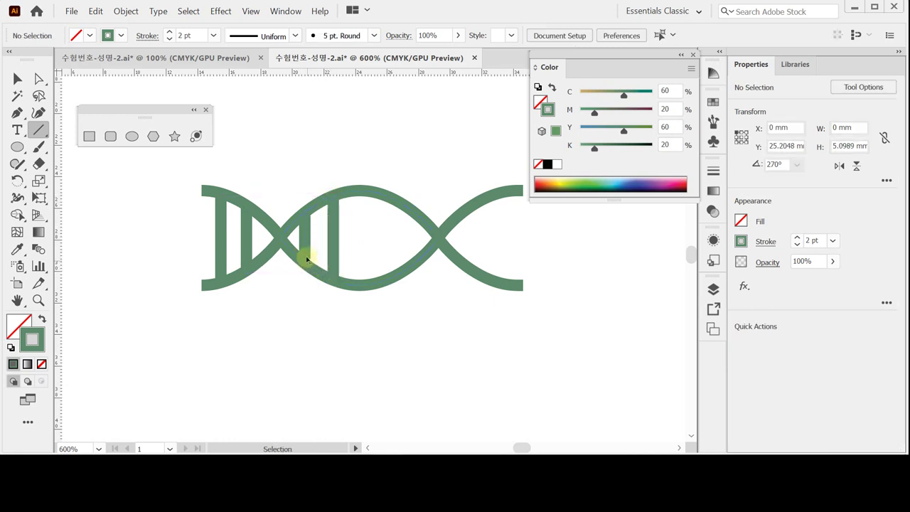
Draw a vertical line in the middle shape just past the first crossing, nudge it 0.25 mm right and extend it to about 2.7 mm
{"action": "left_click_drag", "start_coordinate": [298, 216], "coordinate": [300, 258]}
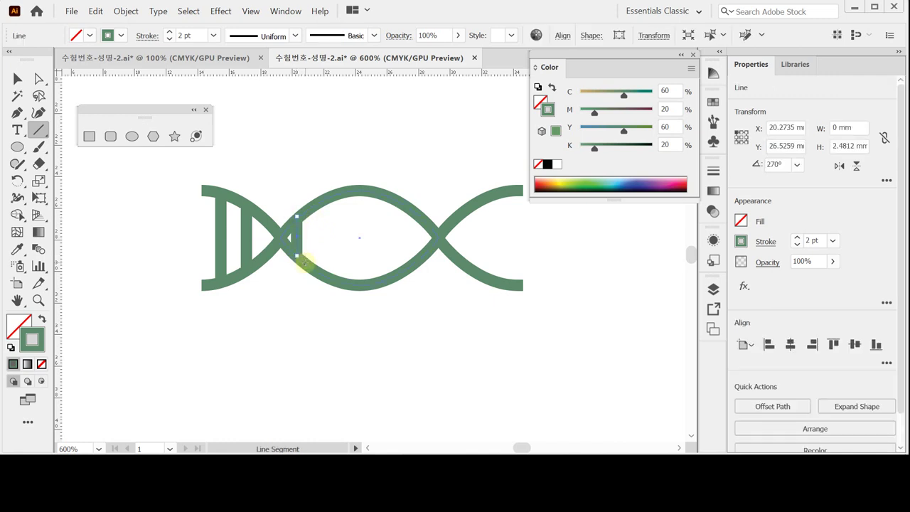
{"action": "key", "text": "Right"}
{"action": "key", "text": "Right"}
{"action": "key", "text": "Left"}
{"action": "key", "text": "Left"}
{"action": "key", "text": "Right"}
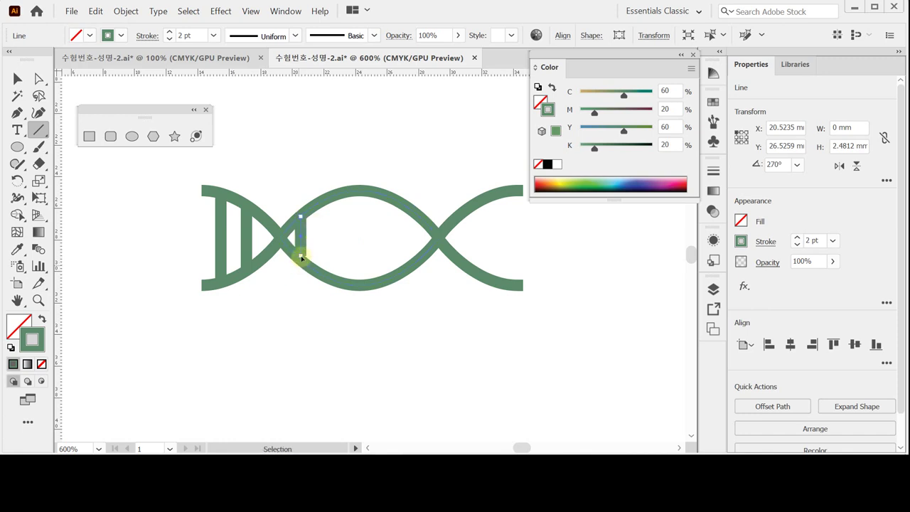
{"action": "left_click", "coordinate": [299, 283], "text": "ctrl"}
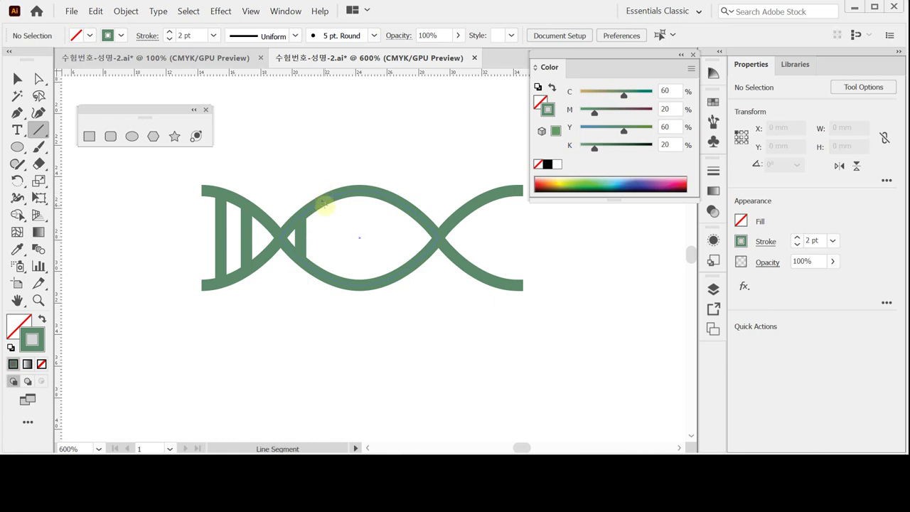
Add two more vertical lines in the middle shape, one about 4.5 mm long and one at its centre about 5.7 mm long
{"action": "left_click_drag", "start_coordinate": [326, 203], "coordinate": [319, 273]}
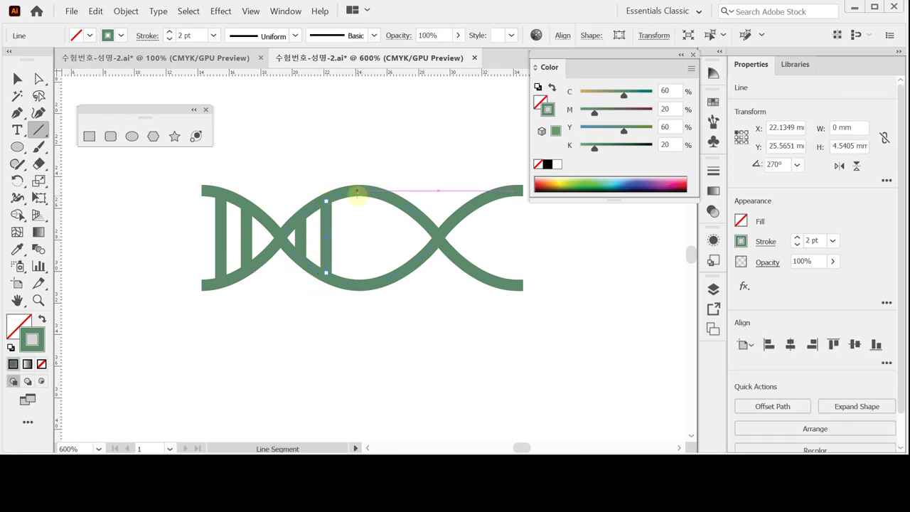
{"action": "left_click_drag", "start_coordinate": [359, 191], "coordinate": [359, 281]}
{"action": "key", "text": "v"}
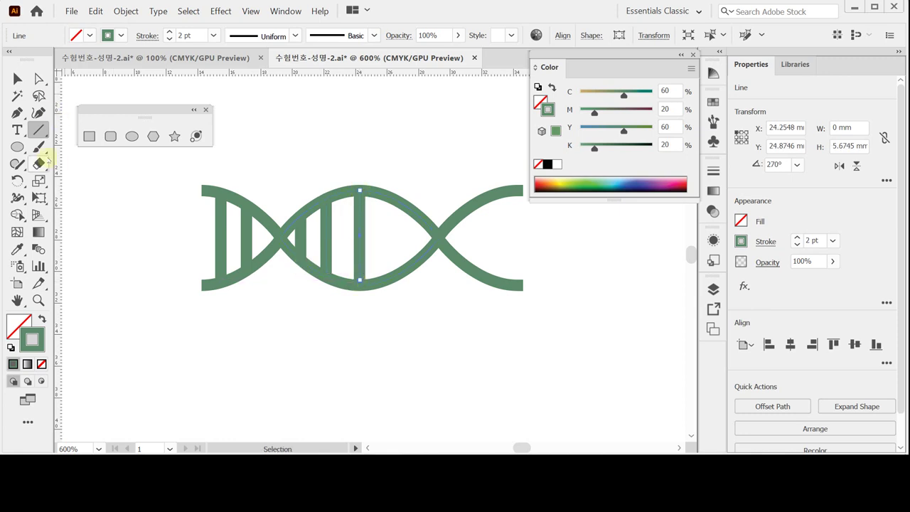
{"action": "left_click", "coordinate": [15, 78]}
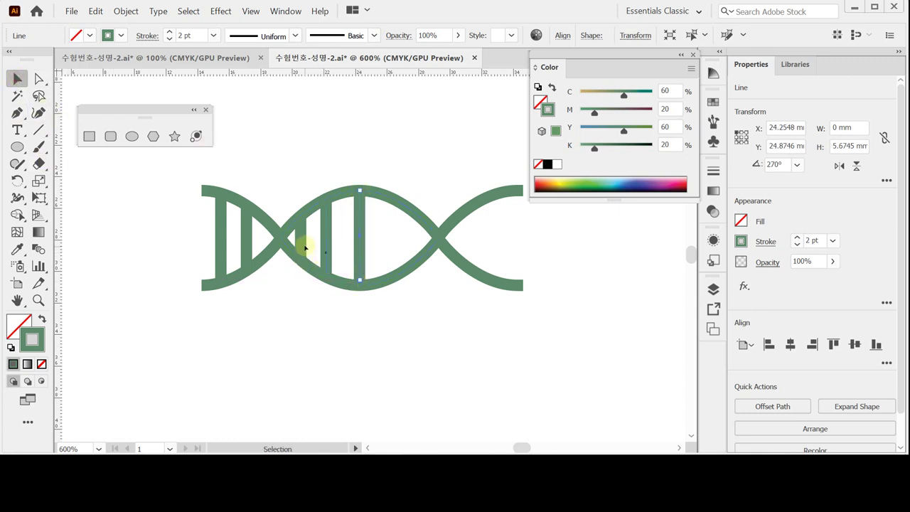
Shift the middle shape's second vertical line 0.25 mm right and extend its ends into the wave strokes
{"action": "left_click", "coordinate": [299, 241]}
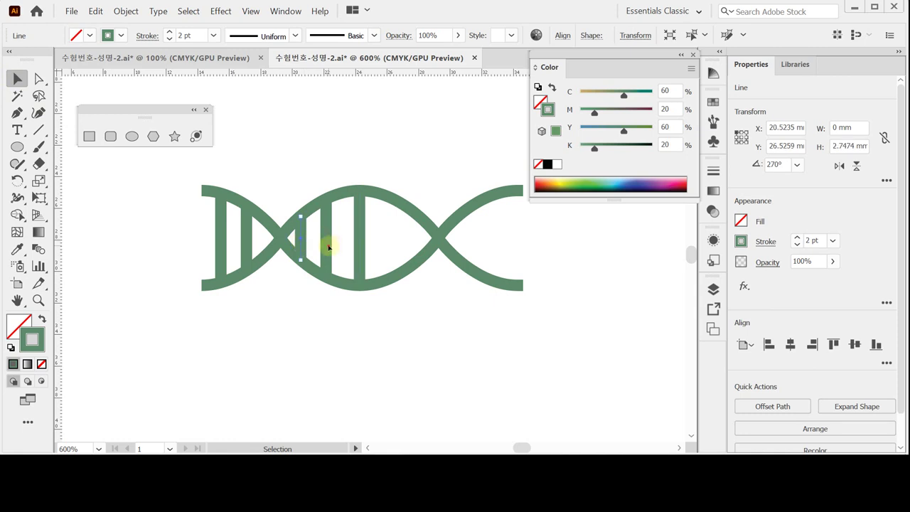
{"action": "left_click", "coordinate": [328, 246]}
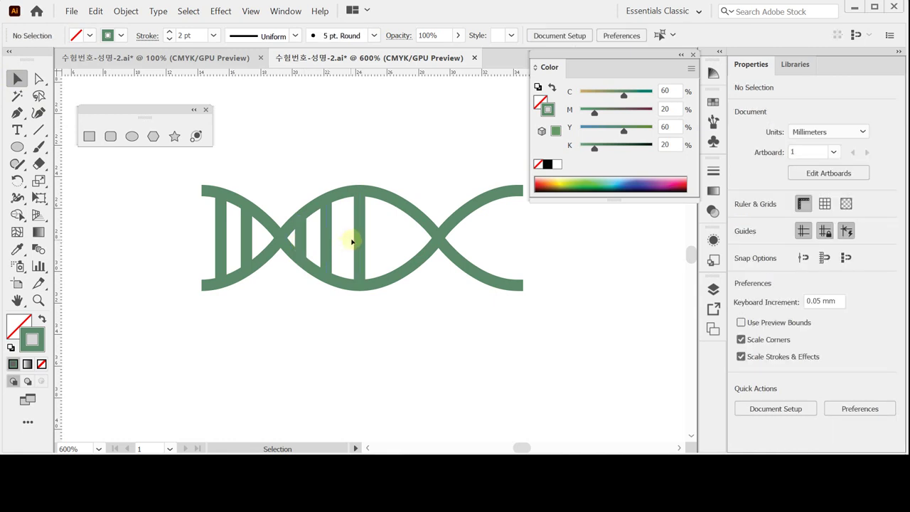
{"action": "left_click", "coordinate": [328, 239]}
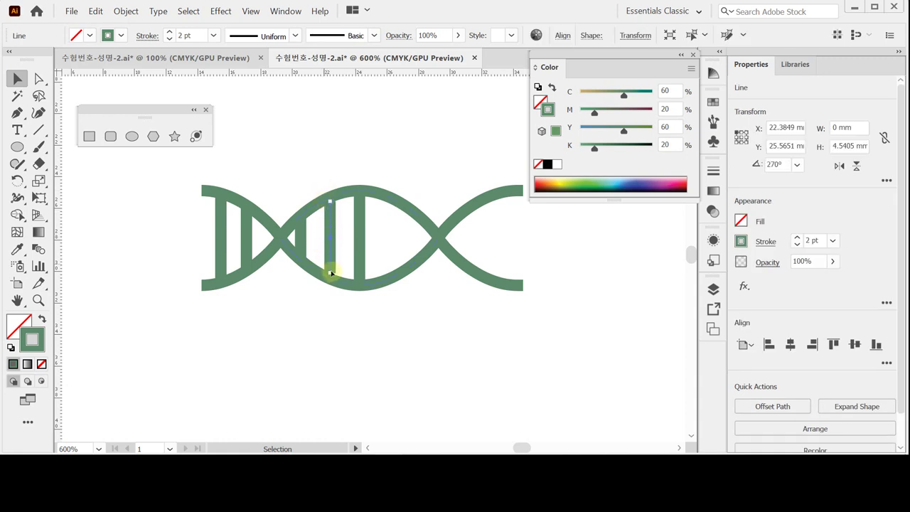
{"action": "left_click_drag", "start_coordinate": [330, 274], "coordinate": [331, 277]}
{"action": "left_click", "coordinate": [336, 155]}
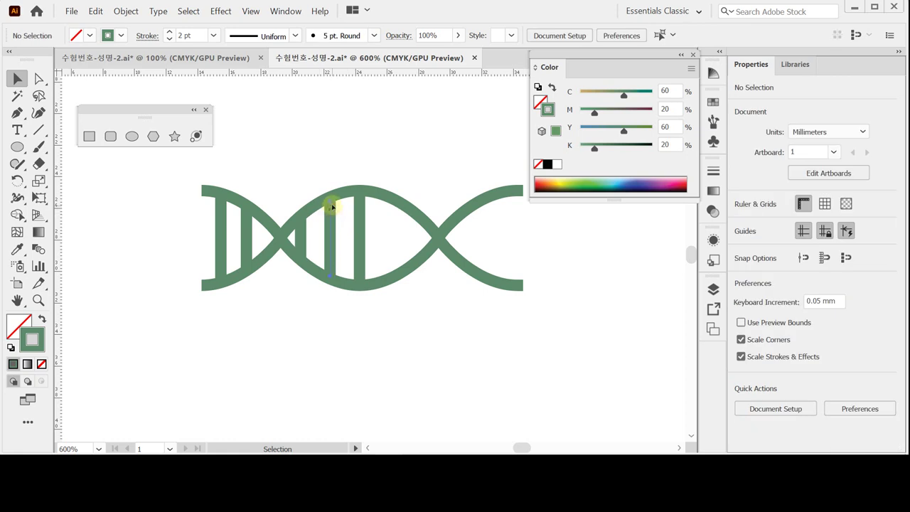
{"action": "left_click_drag", "start_coordinate": [330, 204], "coordinate": [330, 192]}
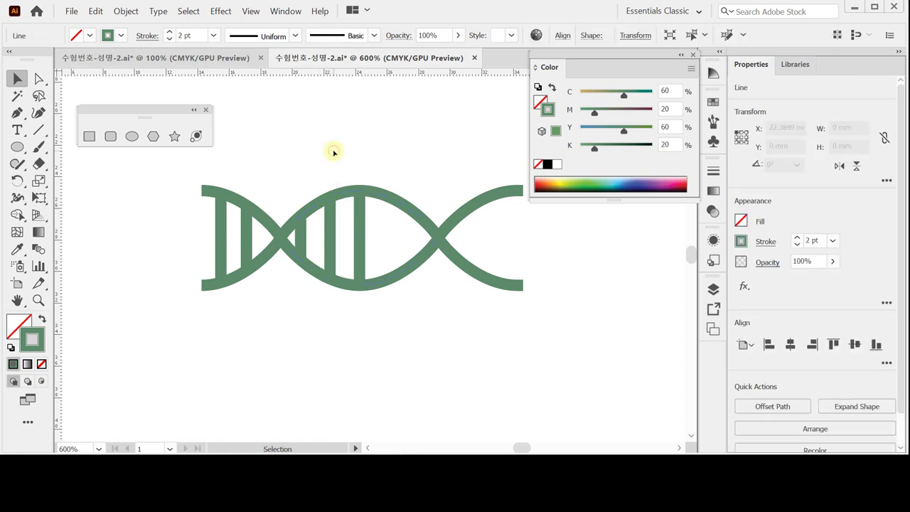
Mirror a copy of the first shape and the four vertical lines before the centre across a vertical axis through the motif's centre line
{"action": "left_click", "coordinate": [333, 152]}
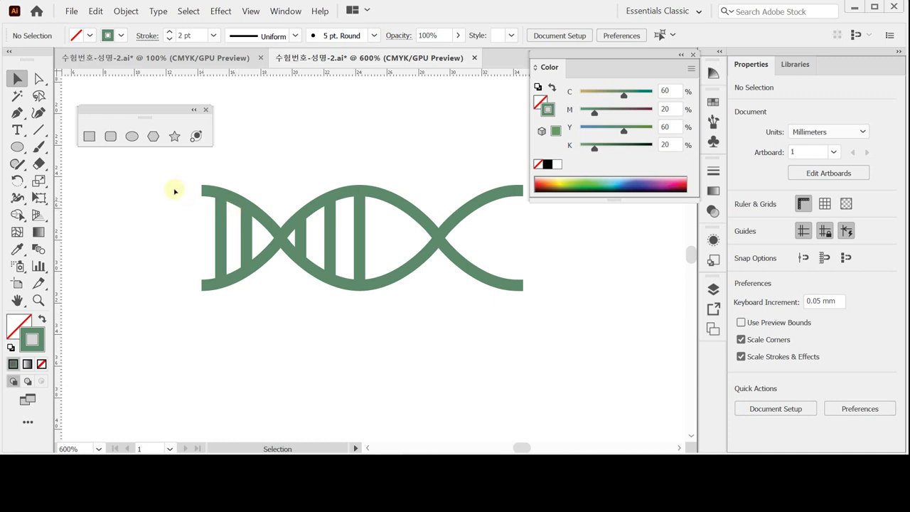
{"action": "left_click_drag", "start_coordinate": [184, 231], "coordinate": [262, 246]}
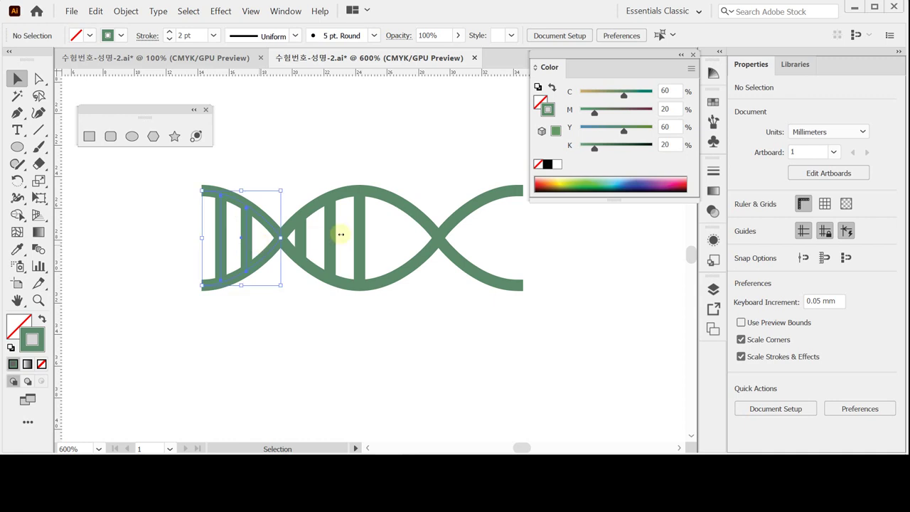
{"action": "left_click_drag", "start_coordinate": [343, 235], "coordinate": [294, 241]}
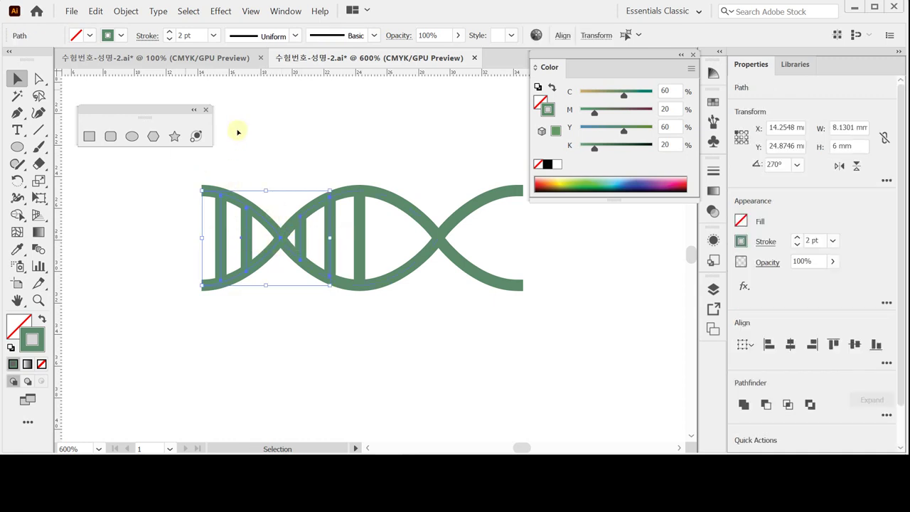
{"action": "left_click", "coordinate": [17, 181]}
{"action": "left_click_drag", "start_coordinate": [18, 180], "coordinate": [65, 196]}
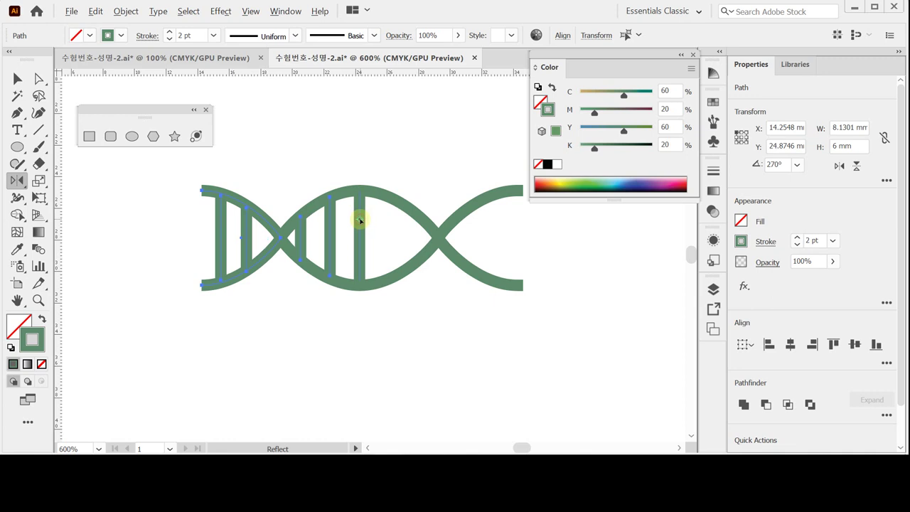
{"action": "left_click", "coordinate": [360, 221], "text": "alt"}
{"action": "left_click_drag", "start_coordinate": [471, 67], "coordinate": [589, 116]}
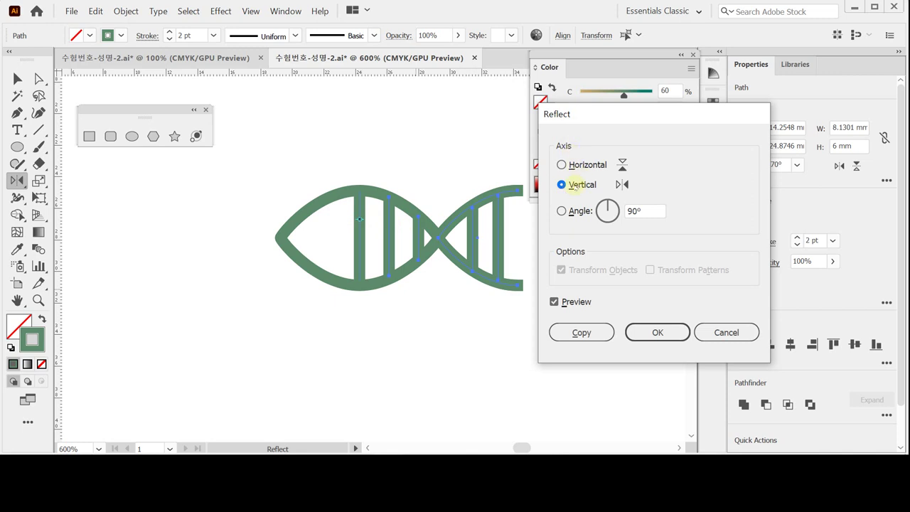
{"action": "left_click", "coordinate": [583, 332]}
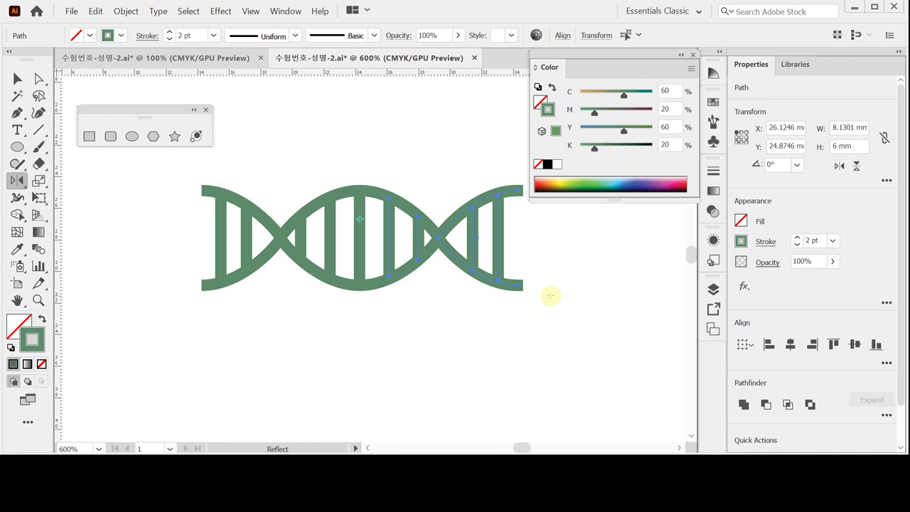
Outline the strokes of the whole DNA motif, unite the pieces into one shape and save the document
{"action": "key", "text": "v"}
{"action": "left_click_drag", "start_coordinate": [182, 174], "coordinate": [547, 312]}
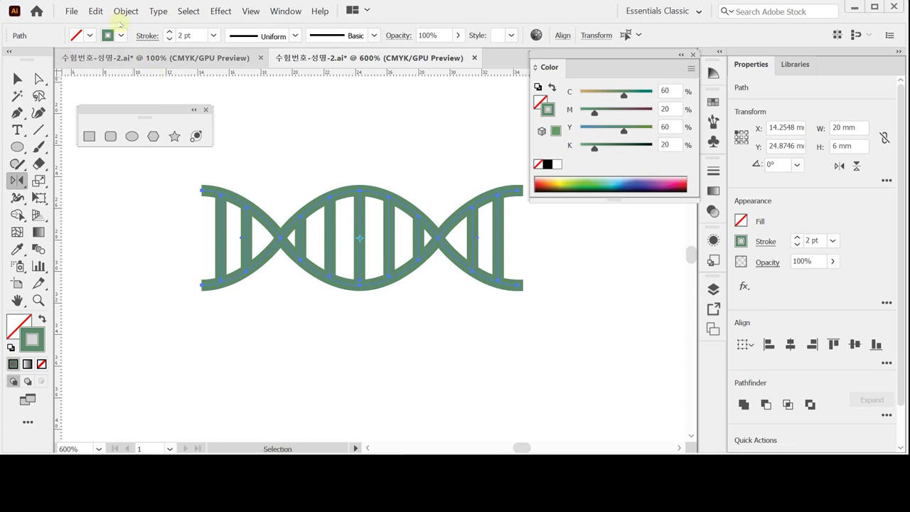
{"action": "left_click", "coordinate": [125, 11]}
{"action": "mouse_move", "coordinate": [226, 249]}
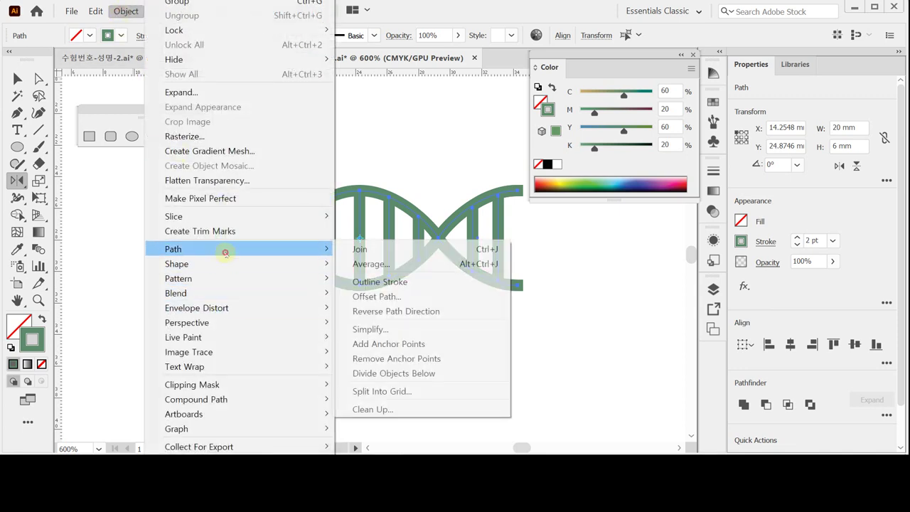
{"action": "left_click", "coordinate": [410, 287]}
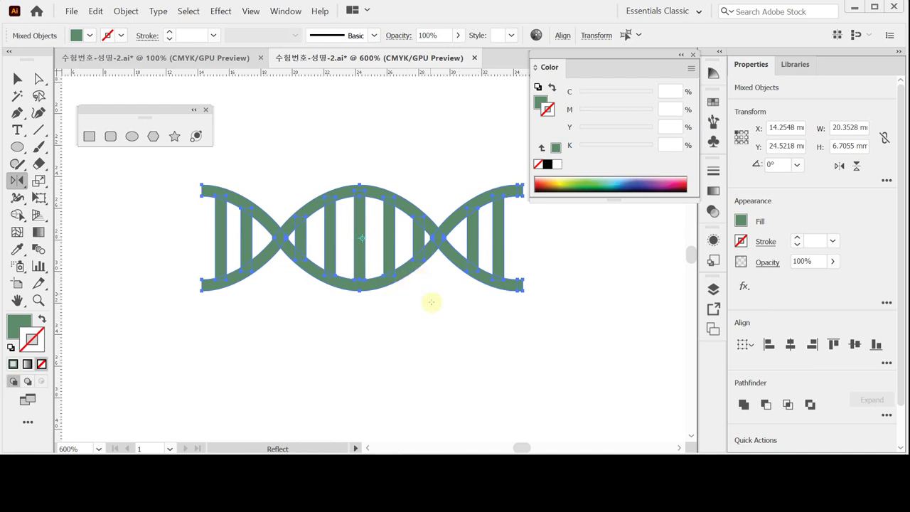
{"action": "left_click", "coordinate": [743, 403]}
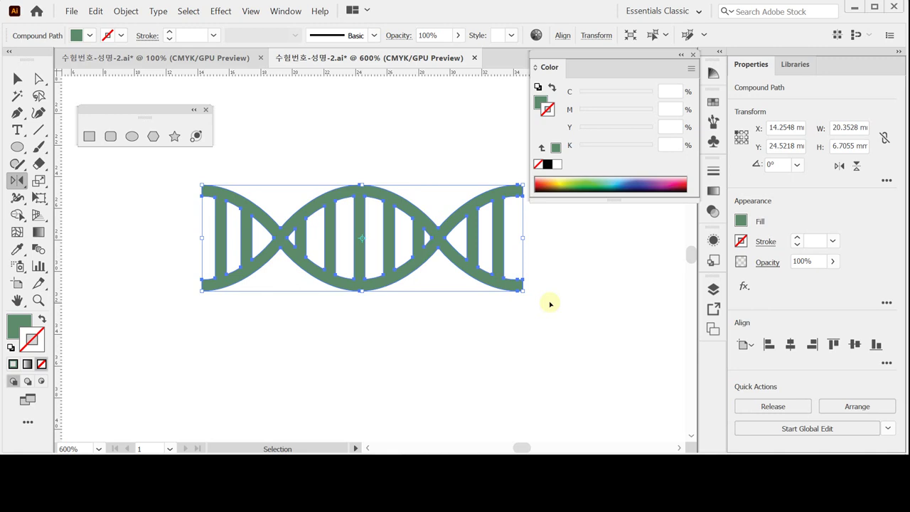
{"action": "key", "text": "ctrl+s"}
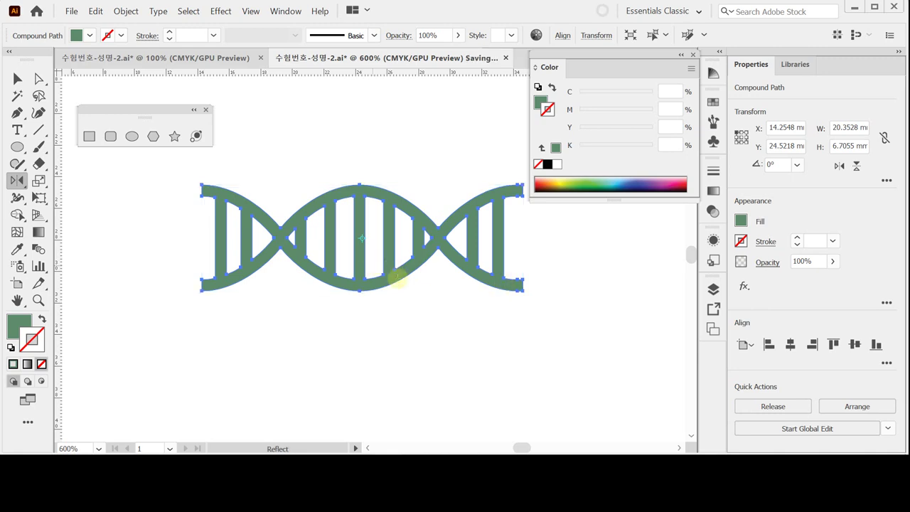
Rotate the united DNA helix by 10°
{"action": "left_click", "coordinate": [389, 244], "text": "ctrl+alt"}
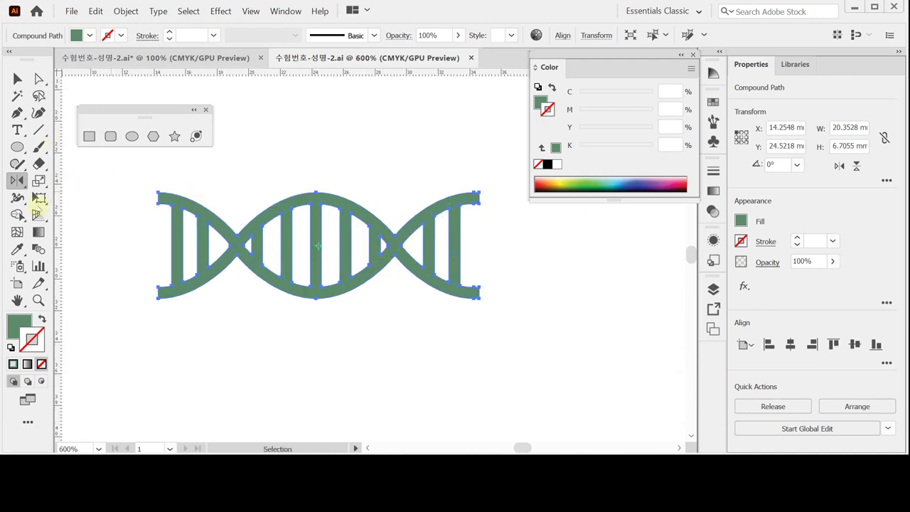
{"action": "left_click_drag", "start_coordinate": [17, 180], "coordinate": [54, 181]}
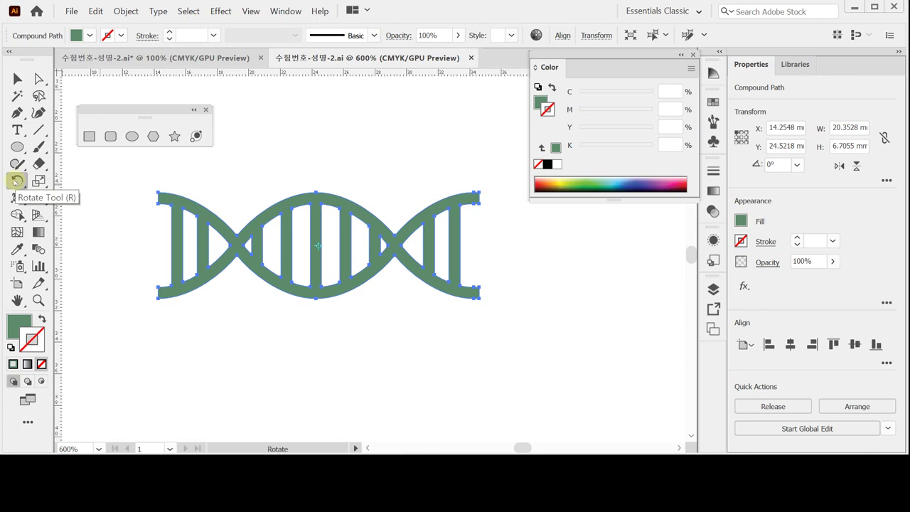
{"action": "double_click", "coordinate": [18, 180]}
{"action": "type", "text": "10"}
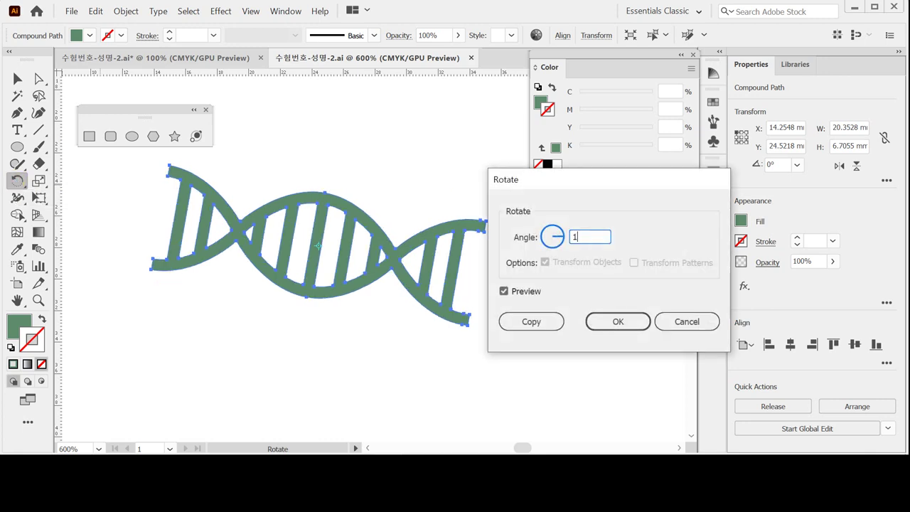
{"action": "left_click", "coordinate": [605, 320]}
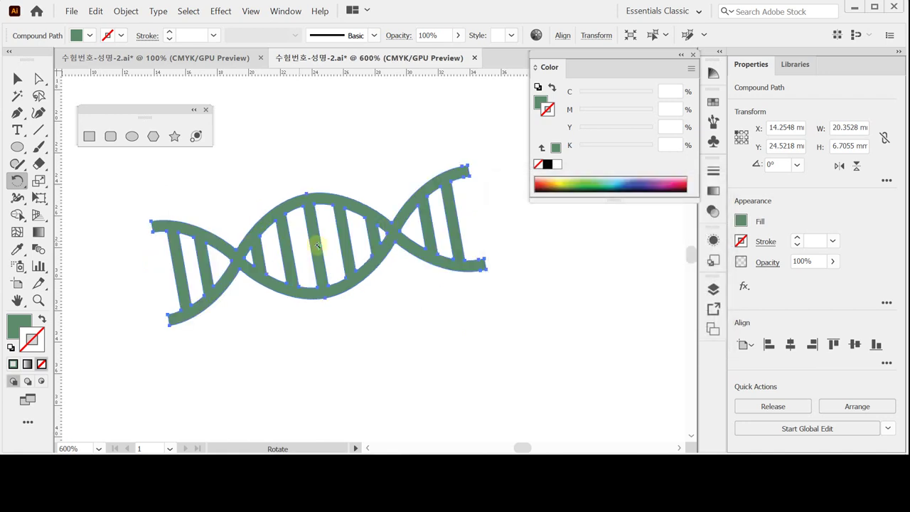
Create a copy of the helix scaled uniformly to 180%
{"action": "key", "text": "ctrl+minus"}
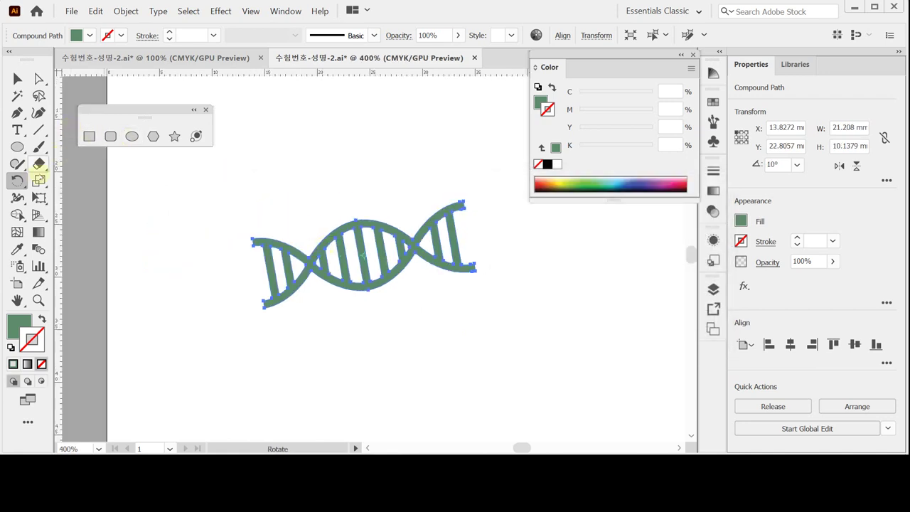
{"action": "left_click", "coordinate": [37, 184]}
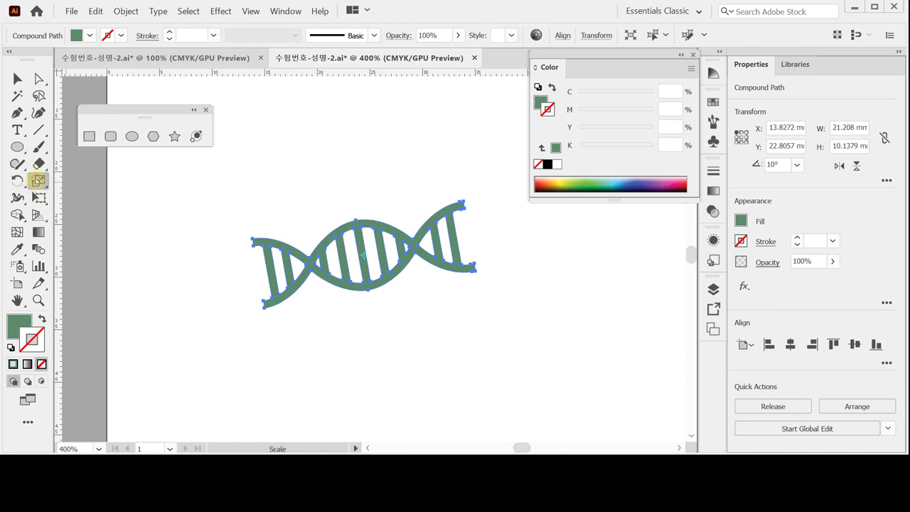
{"action": "double_click", "coordinate": [37, 184]}
{"action": "type", "text": "1"}
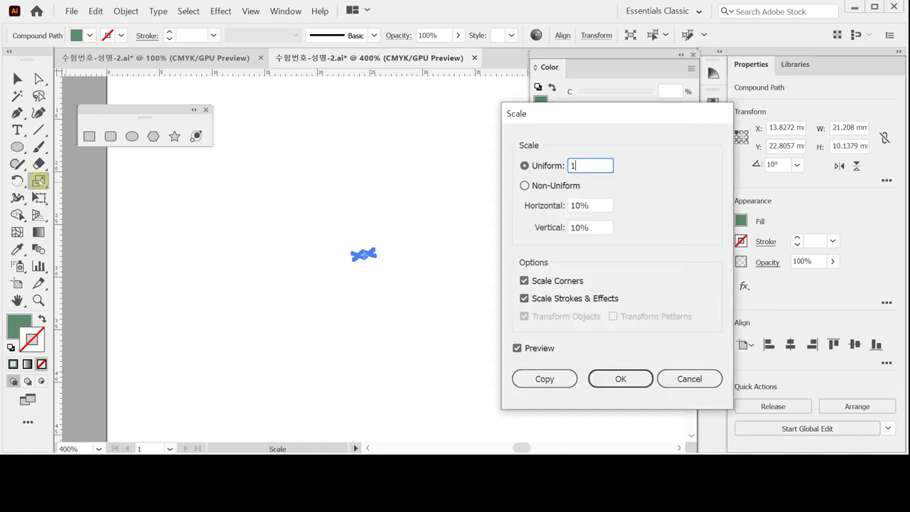
{"action": "type", "text": "80"}
{"action": "left_click", "coordinate": [543, 379]}
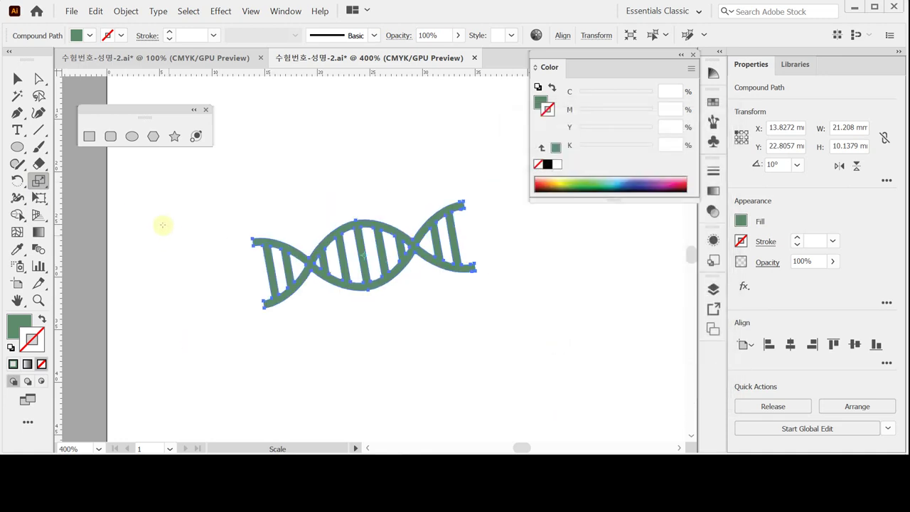
Rotate the enlarged helix copy by 35° and move it up and to the left, clear of the small helix
{"action": "double_click", "coordinate": [17, 180]}
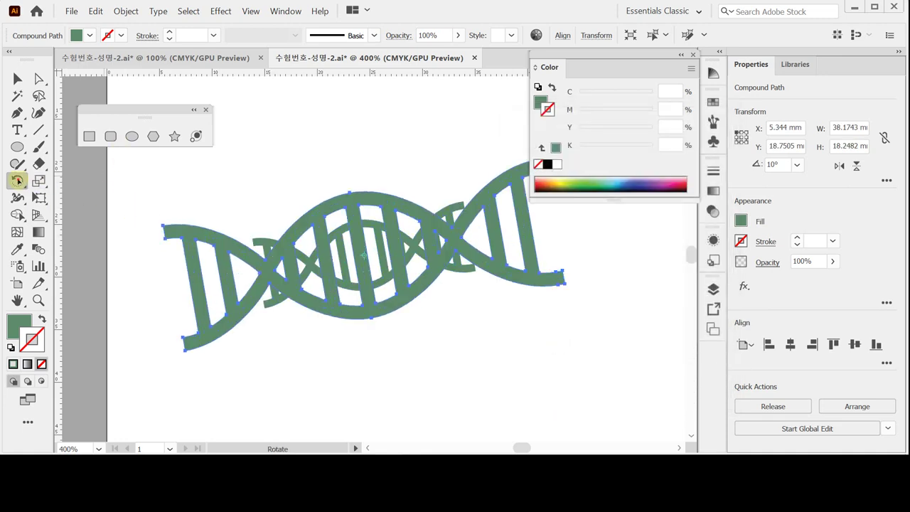
{"action": "type", "text": "30"}
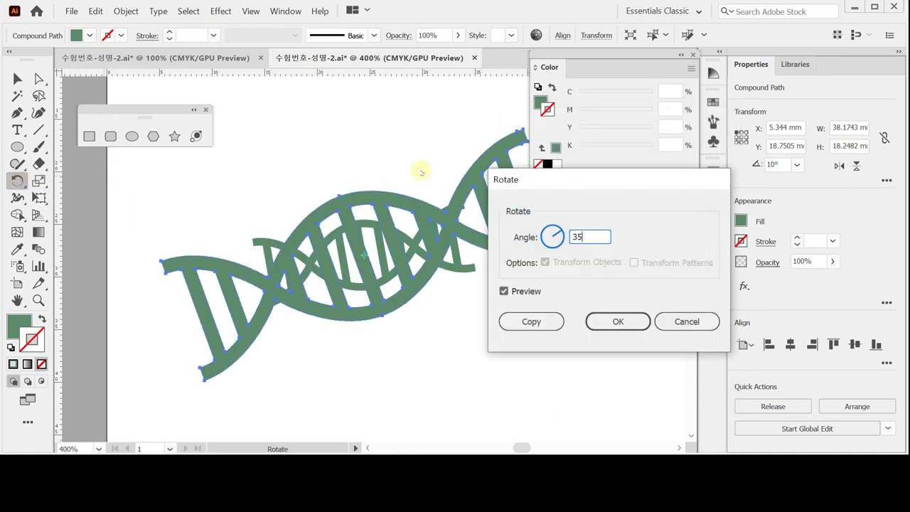
{"action": "left_click", "coordinate": [616, 321]}
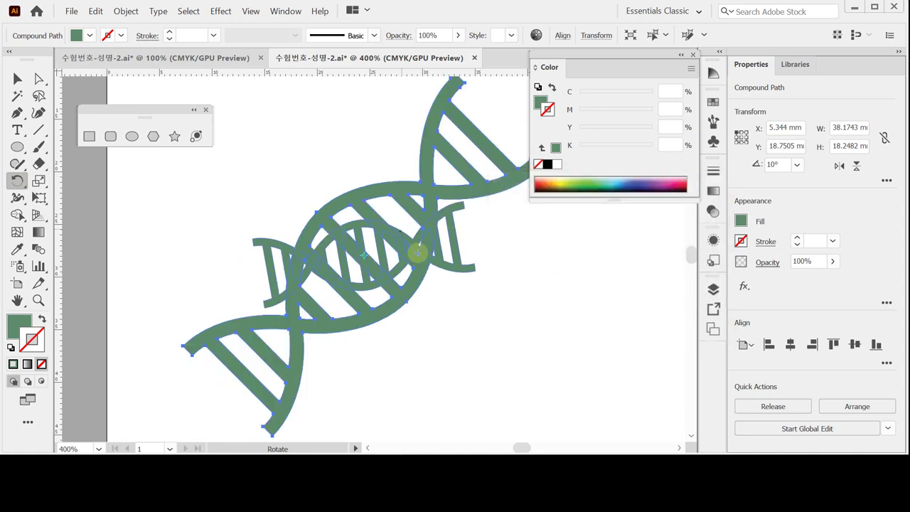
{"action": "left_click_drag", "start_coordinate": [417, 281], "coordinate": [356, 251]}
{"action": "key", "text": "ctrl+minus"}
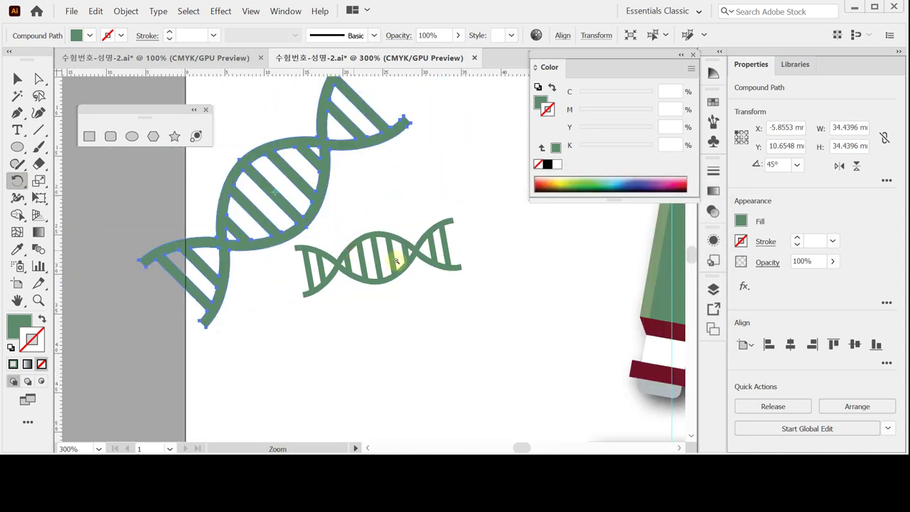
{"action": "left_click", "coordinate": [244, 111]}
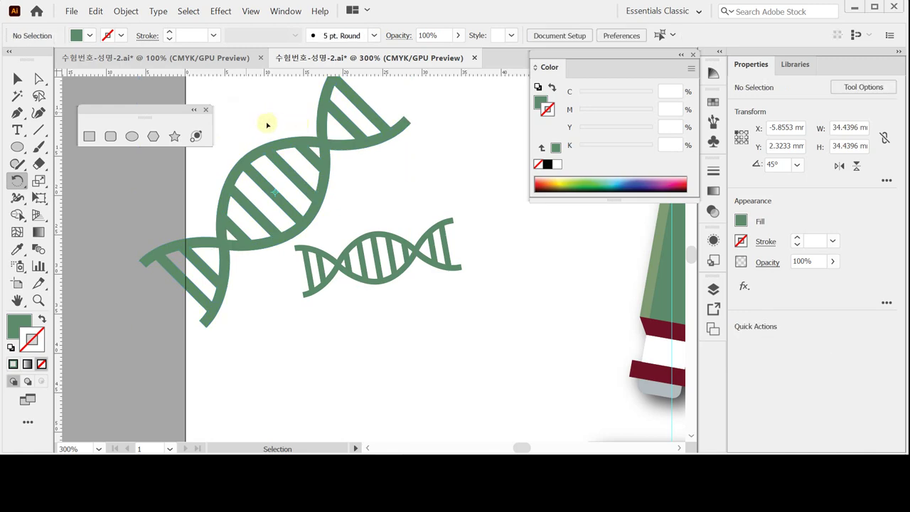
Select both helices together and move them to the lower-left area of the artboard beside the microscope
{"action": "left_click", "coordinate": [315, 179]}
{"action": "left_click", "coordinate": [356, 244], "text": "shift"}
{"action": "left_click_drag", "start_coordinate": [378, 247], "coordinate": [530, 265]}
{"action": "left_click_drag", "start_coordinate": [436, 220], "coordinate": [366, 183]}
{"action": "left_click", "coordinate": [386, 238], "text": "alt"}
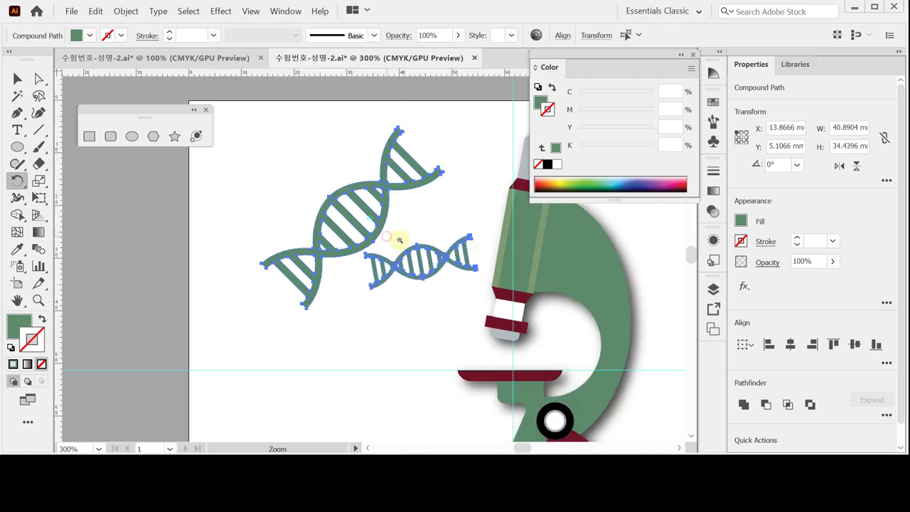
{"action": "left_click", "coordinate": [406, 260], "text": "alt"}
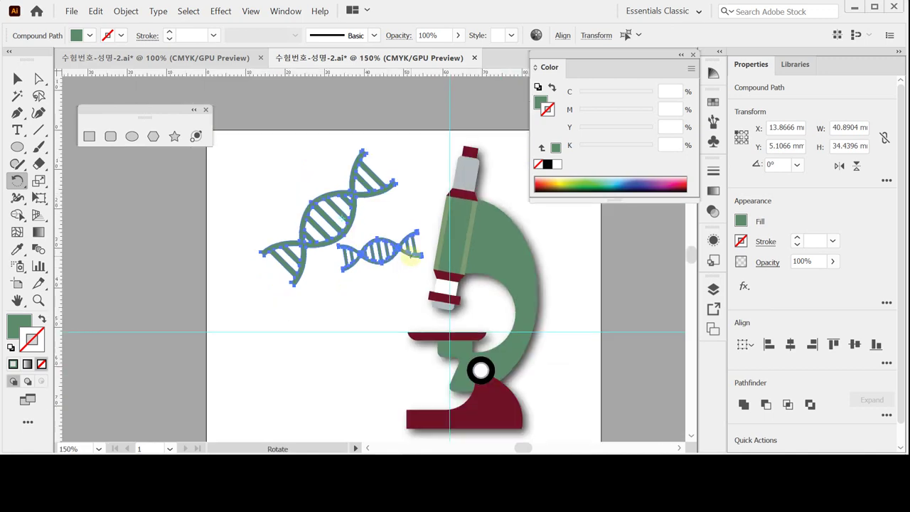
{"action": "key", "text": "v"}
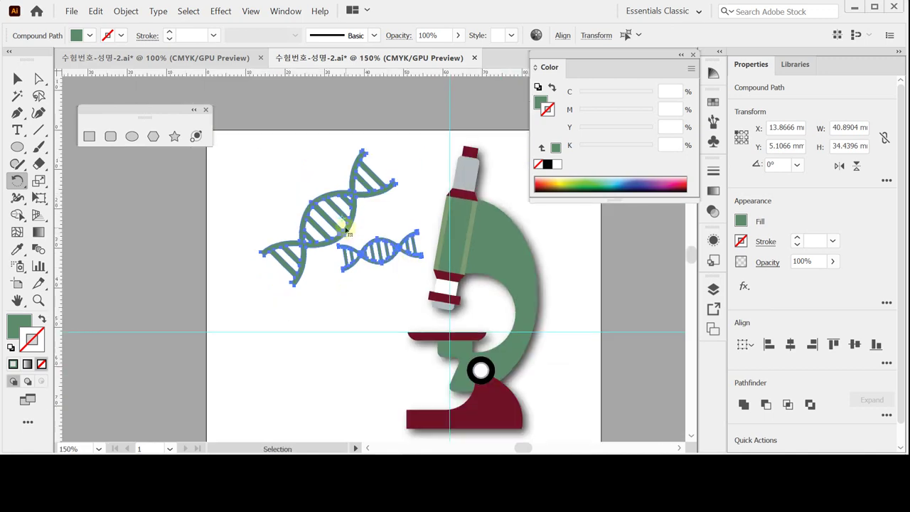
{"action": "mouse_move", "coordinate": [348, 235]}
{"action": "left_mouse_down"}
{"action": "mouse_move", "coordinate": [309, 346]}
{"action": "mouse_move", "coordinate": [311, 334]}
{"action": "mouse_move", "coordinate": [315, 349]}
{"action": "left_mouse_up"}
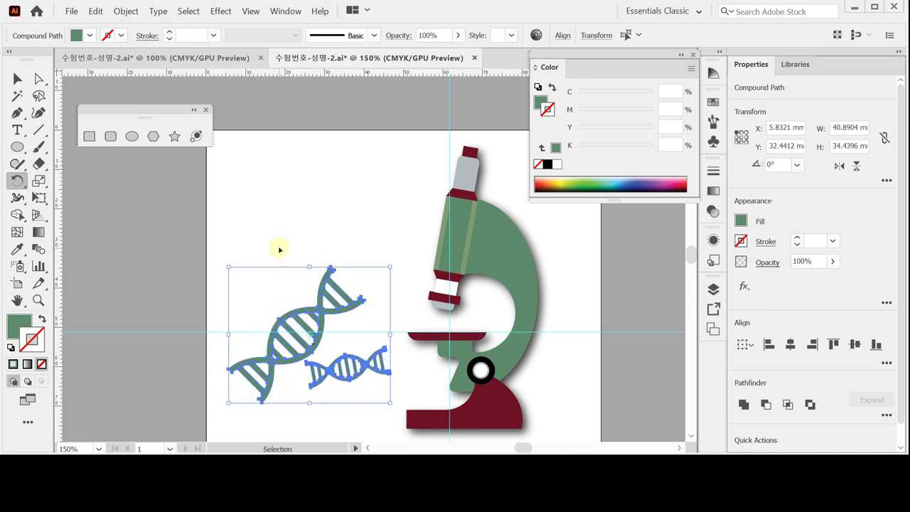
Fine-tune the placement of the helices next to each other with small moves and save the document
{"action": "left_click", "coordinate": [307, 230]}
{"action": "left_click_drag", "start_coordinate": [375, 369], "coordinate": [367, 370]}
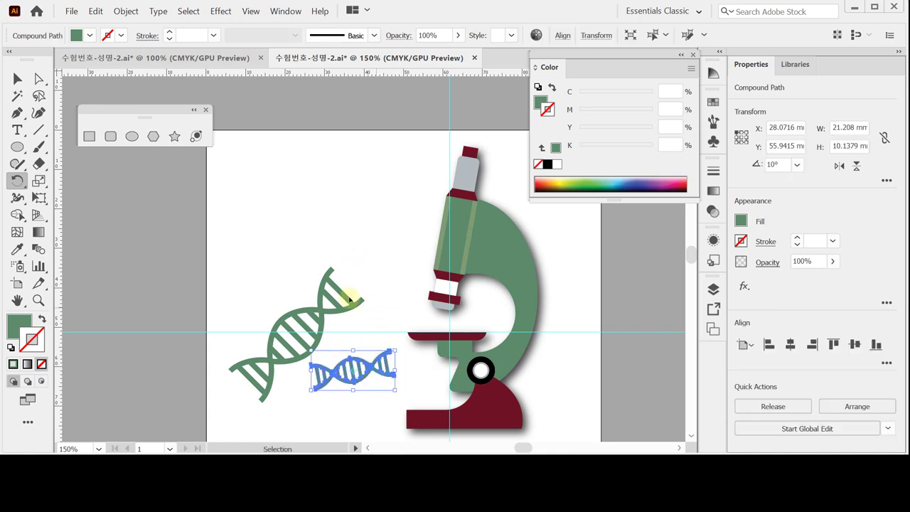
{"action": "left_click_drag", "start_coordinate": [351, 297], "coordinate": [351, 298]}
{"action": "key", "text": "ctrl+s"}
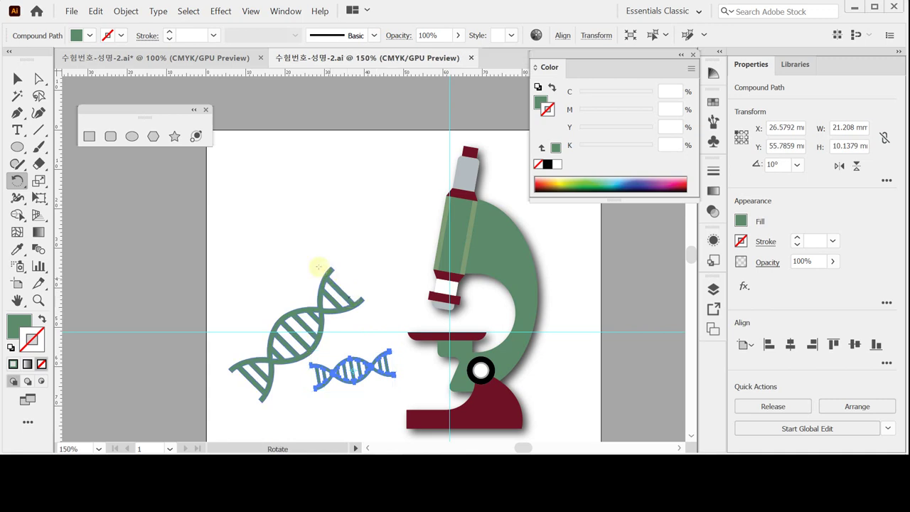
Select the large helix and apply the default linear white-to-black gradient to its fill
{"action": "left_click", "coordinate": [327, 316], "text": "ctrl"}
{"action": "left_click", "coordinate": [327, 317], "text": "ctrl"}
{"action": "key", "text": "ctrl+equal"}
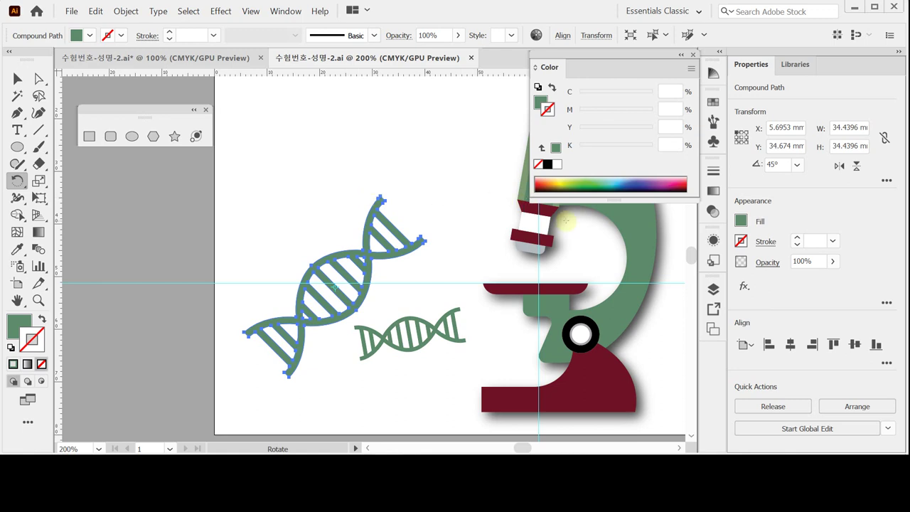
{"action": "left_click", "coordinate": [540, 101]}
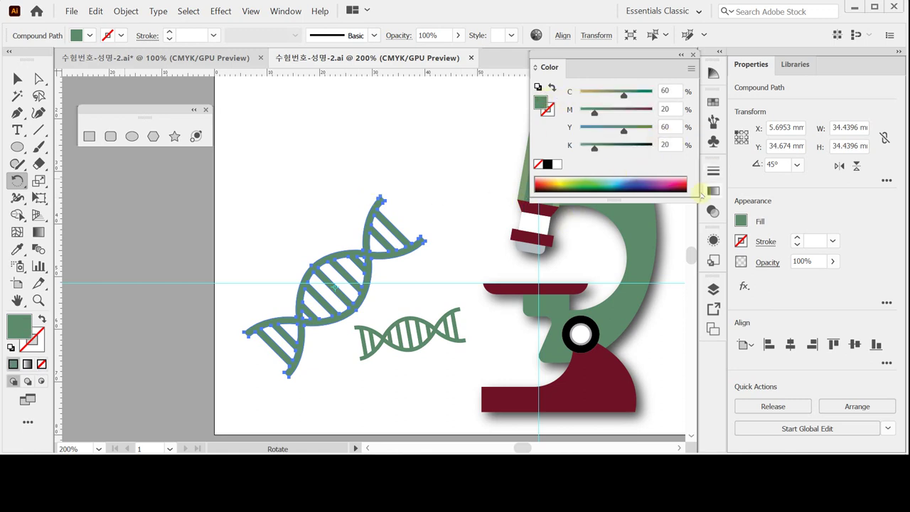
{"action": "left_click", "coordinate": [714, 189]}
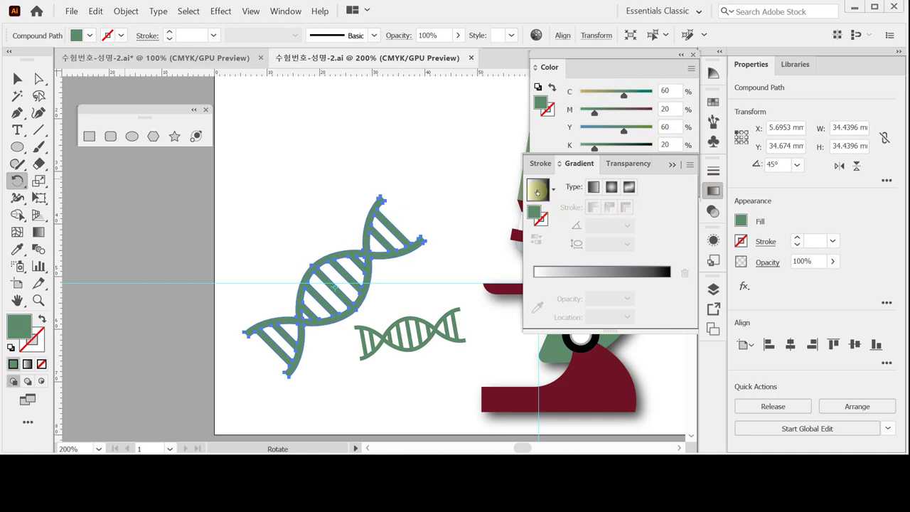
{"action": "left_click", "coordinate": [541, 189]}
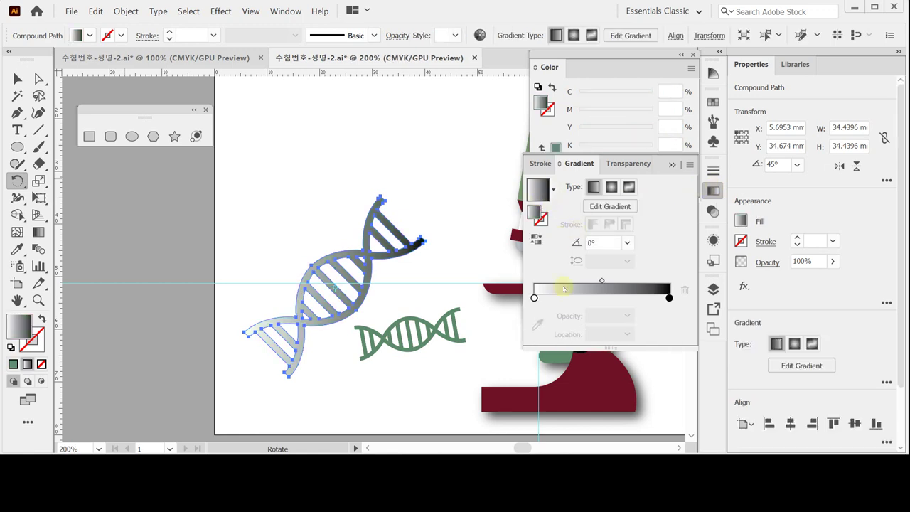
Switch the gradient's start stop to CMYK and set it to yellow with Y 90%
{"action": "left_click", "coordinate": [534, 296]}
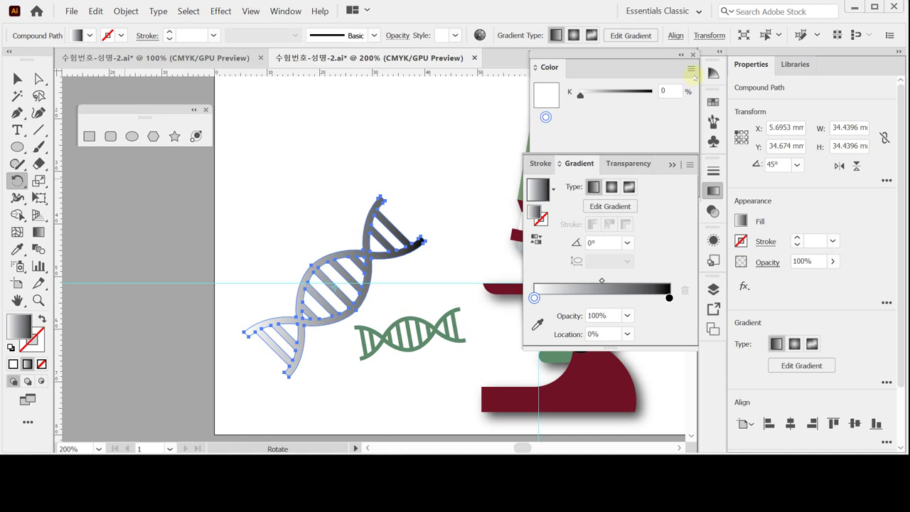
{"action": "left_click", "coordinate": [691, 69]}
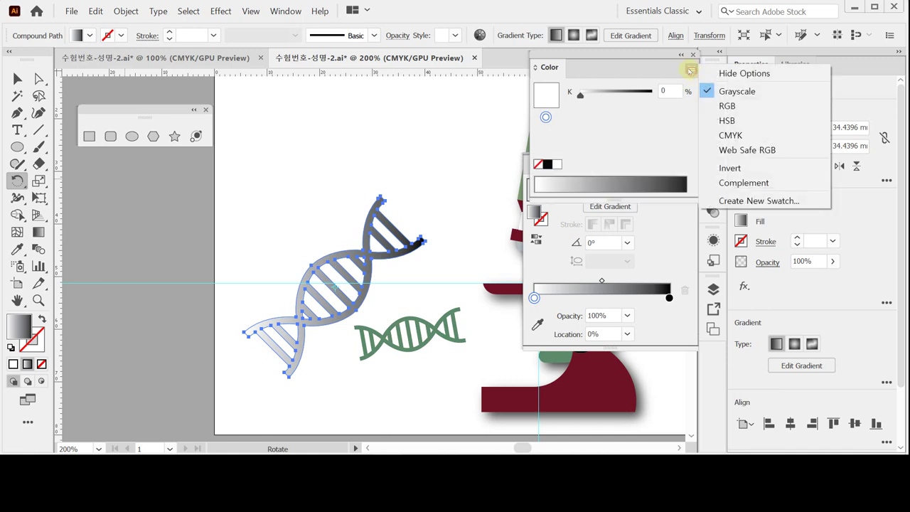
{"action": "left_click", "coordinate": [748, 136]}
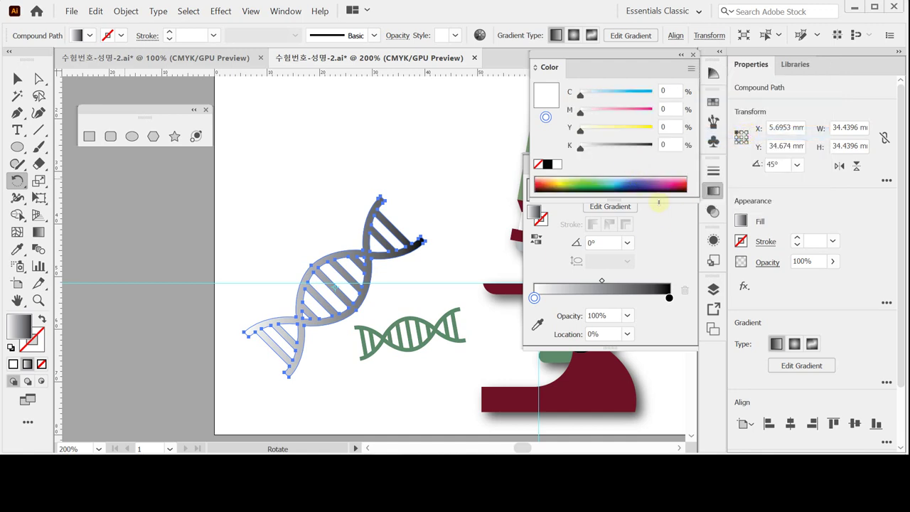
{"action": "left_click_drag", "start_coordinate": [581, 131], "coordinate": [630, 130]}
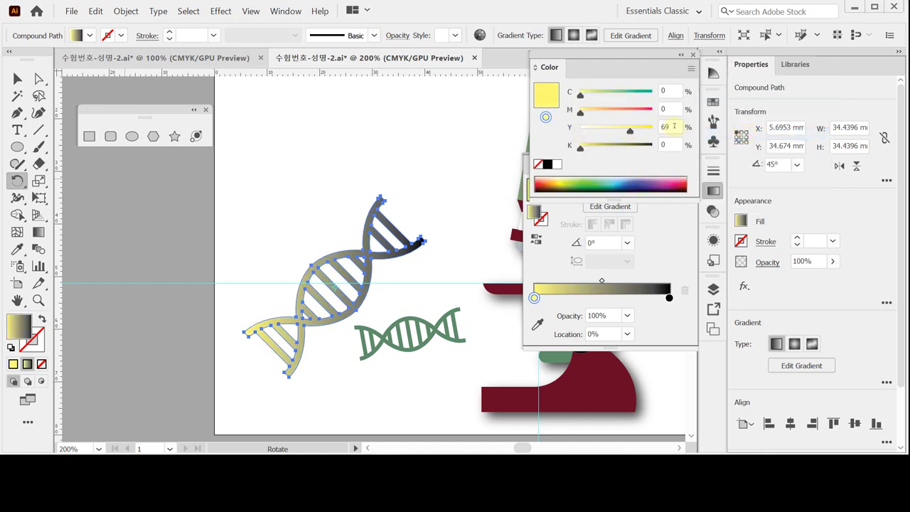
{"action": "type", "text": "90"}
{"action": "key", "text": "Return"}
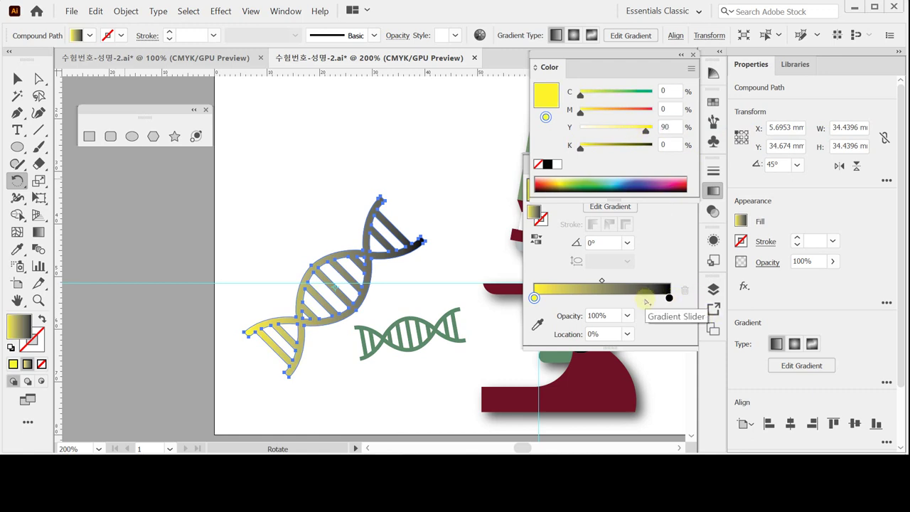
Replace the gradient's black grayscale end stop with a newly added CMYK stop placed at 100% location
{"action": "left_click", "coordinate": [669, 298]}
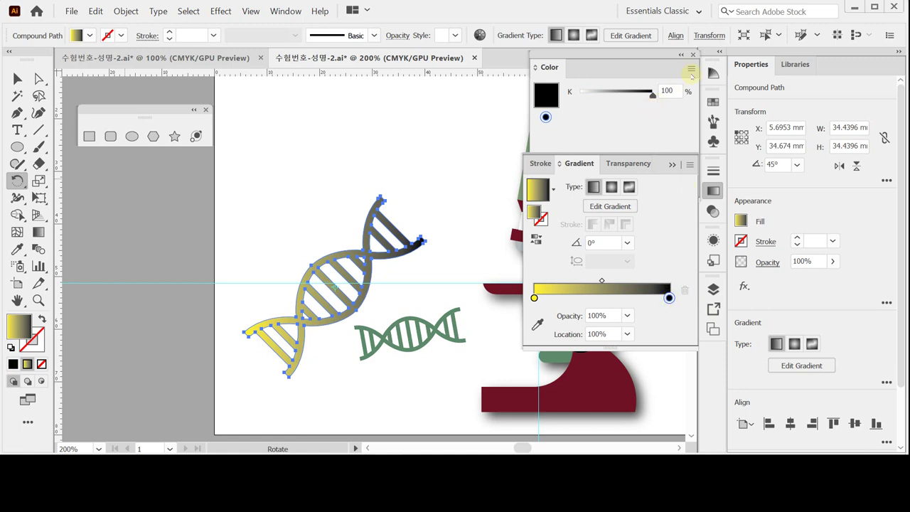
{"action": "left_click", "coordinate": [691, 70]}
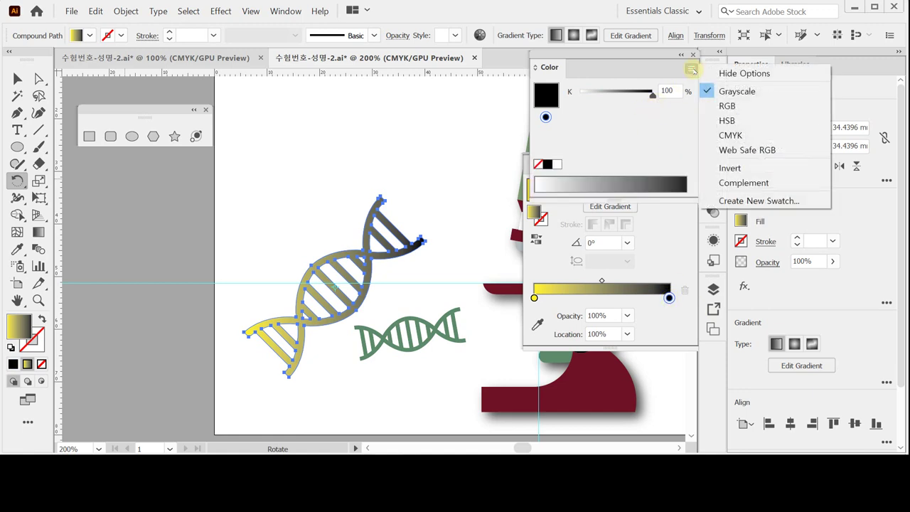
{"action": "left_click", "coordinate": [675, 69]}
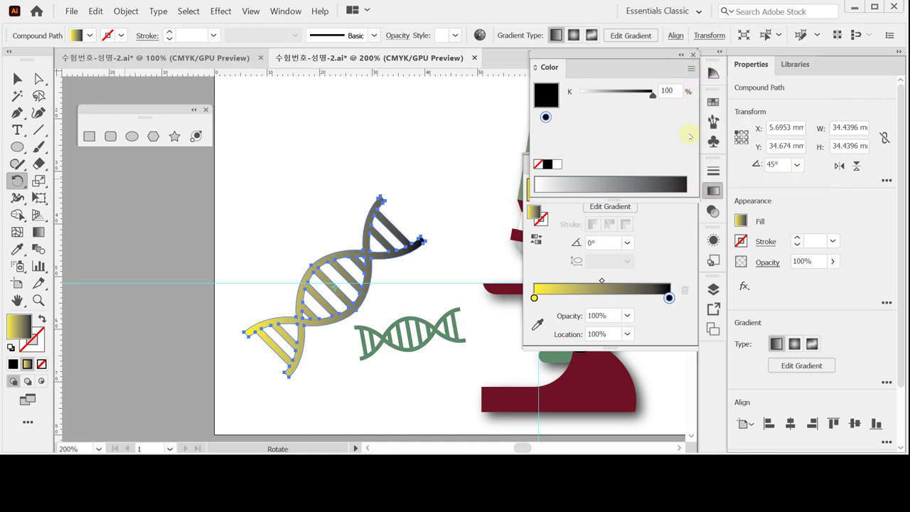
{"action": "left_click", "coordinate": [639, 299]}
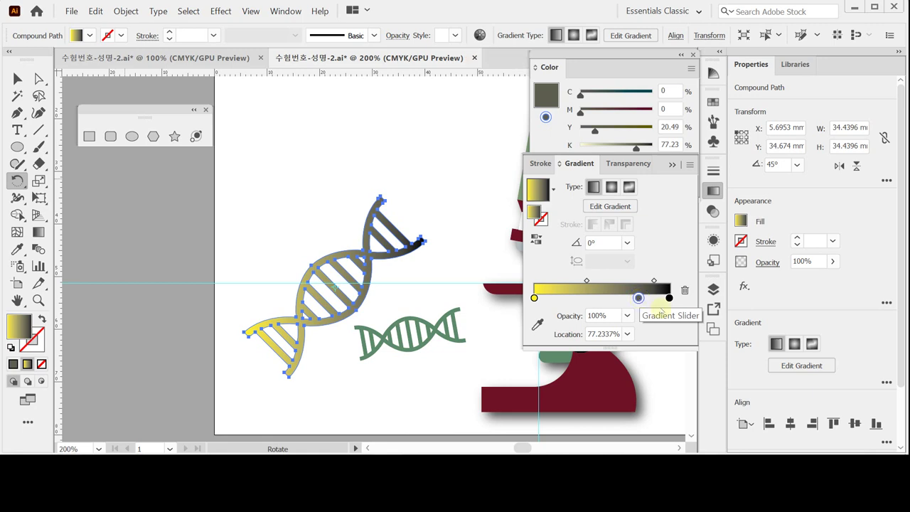
{"action": "left_click_drag", "start_coordinate": [670, 297], "coordinate": [673, 325]}
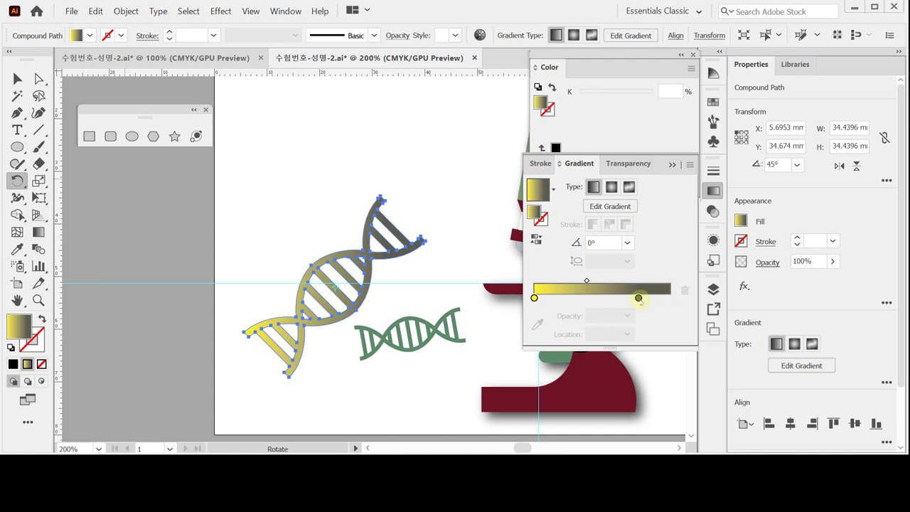
{"action": "left_click_drag", "start_coordinate": [638, 297], "coordinate": [669, 297]}
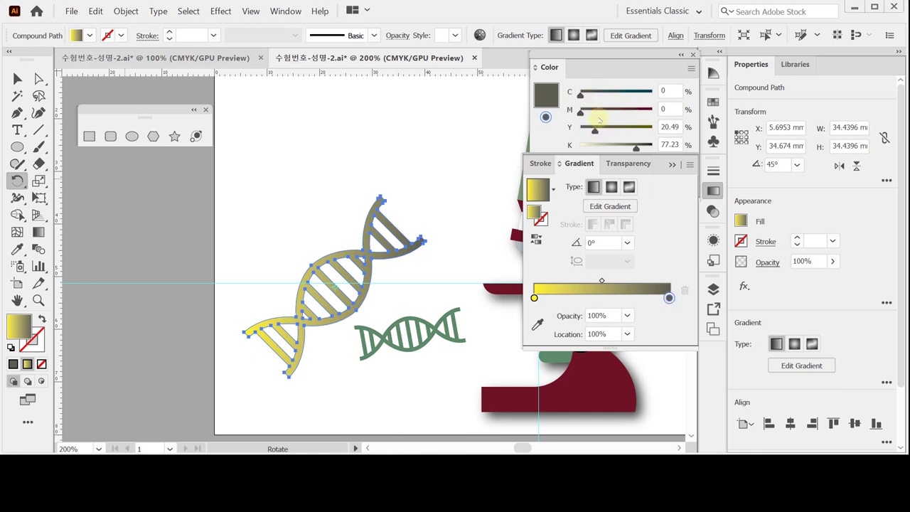
Set the gradient's end stop to red with M 100%, Y 100% and K 20%
{"action": "left_click", "coordinate": [674, 109]}
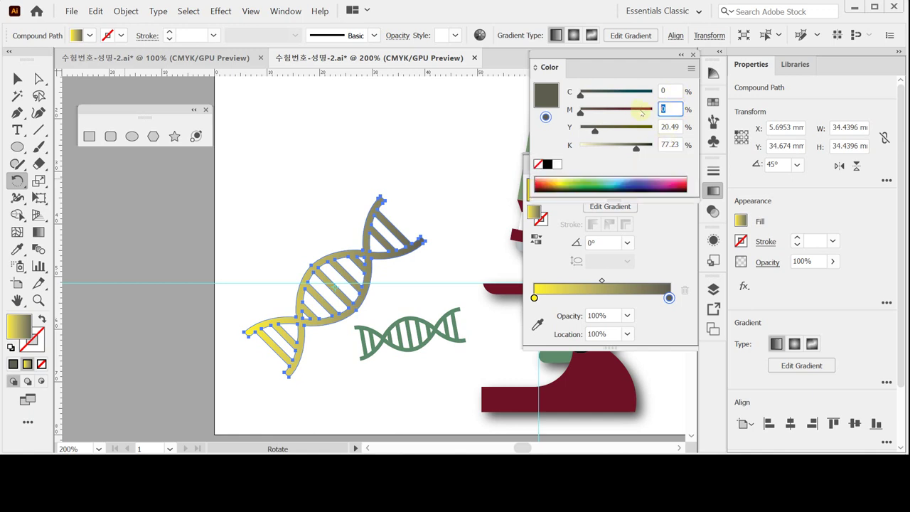
{"action": "type", "text": "100"}
{"action": "key", "text": "Tab"}
{"action": "type", "text": "1"}
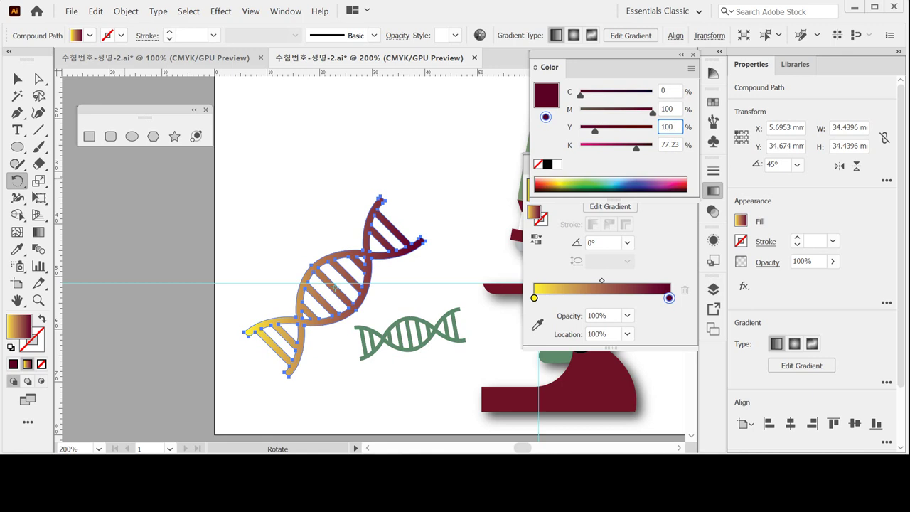
{"action": "type", "text": "00"}
{"action": "key", "text": "Tab"}
{"action": "type", "text": "20"}
{"action": "key", "text": "Return"}
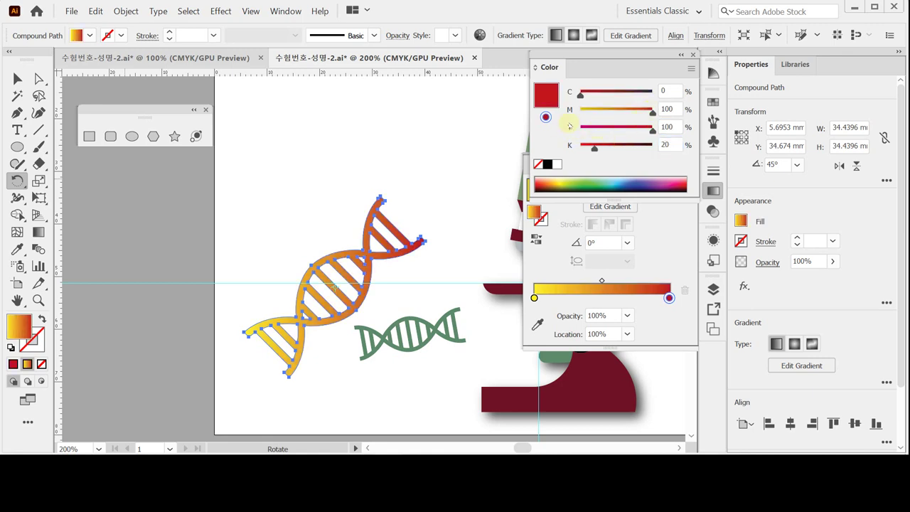
Set the large helix's gradient angle to 45°, deselect it and save the document
{"action": "left_click", "coordinate": [609, 242]}
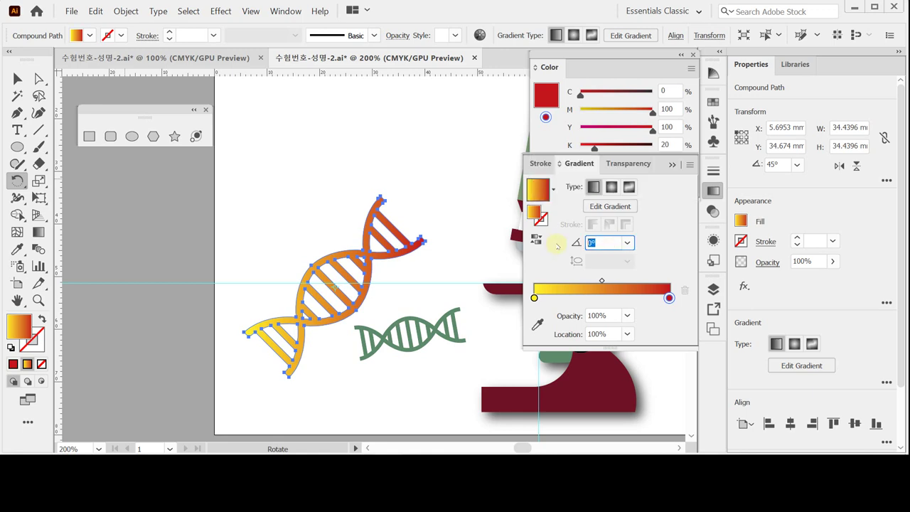
{"action": "type", "text": "45"}
{"action": "key", "text": "Return"}
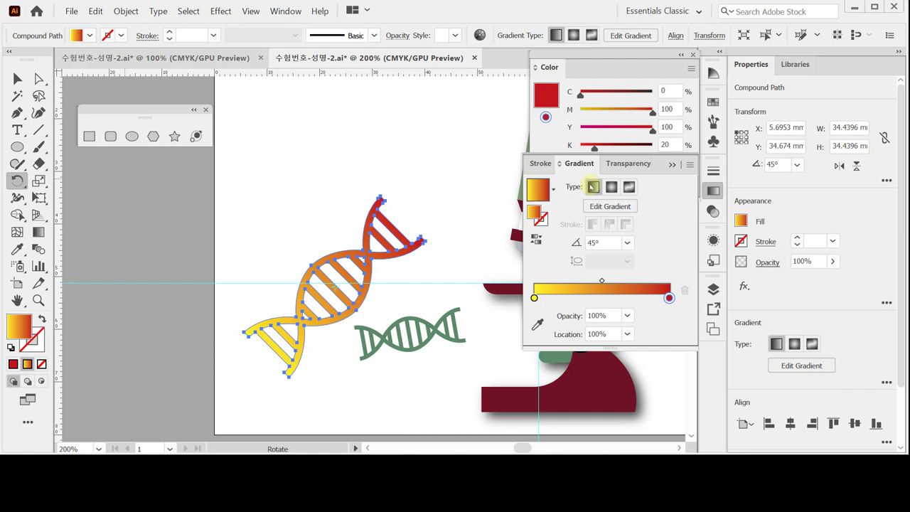
{"action": "left_click", "coordinate": [475, 146], "text": "ctrl"}
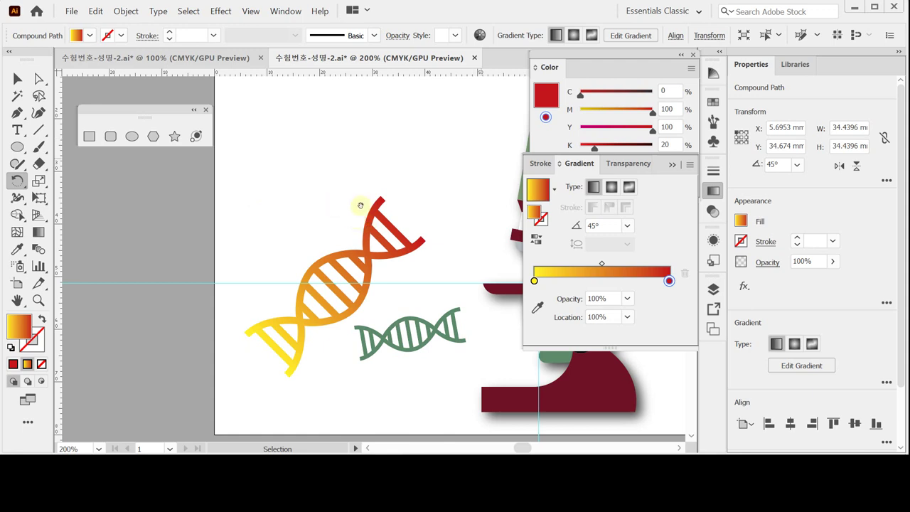
{"action": "left_click", "coordinate": [332, 201]}
{"action": "key", "text": "ctrl+s"}
{"action": "left_click_drag", "start_coordinate": [331, 201], "coordinate": [310, 203]}
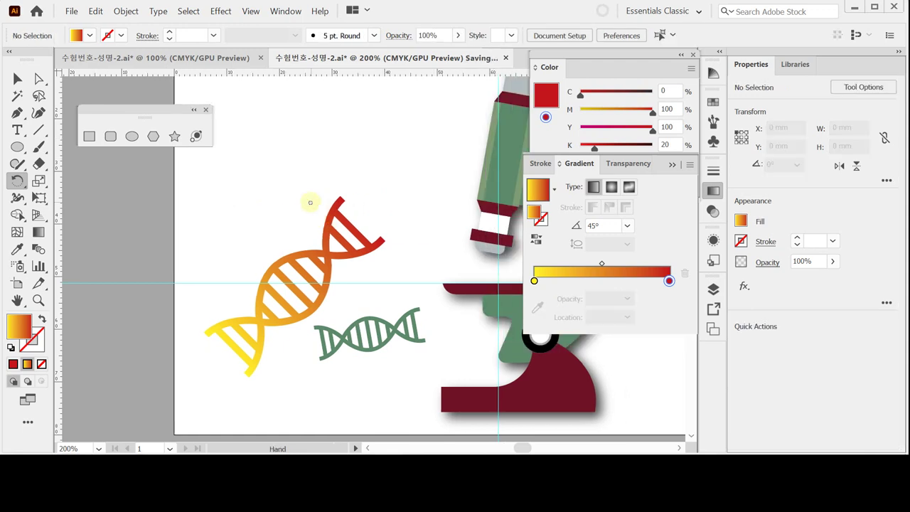
Create a 49 mm by 49 mm circle over the helices with the Ellipse tool
{"action": "left_click", "coordinate": [132, 136]}
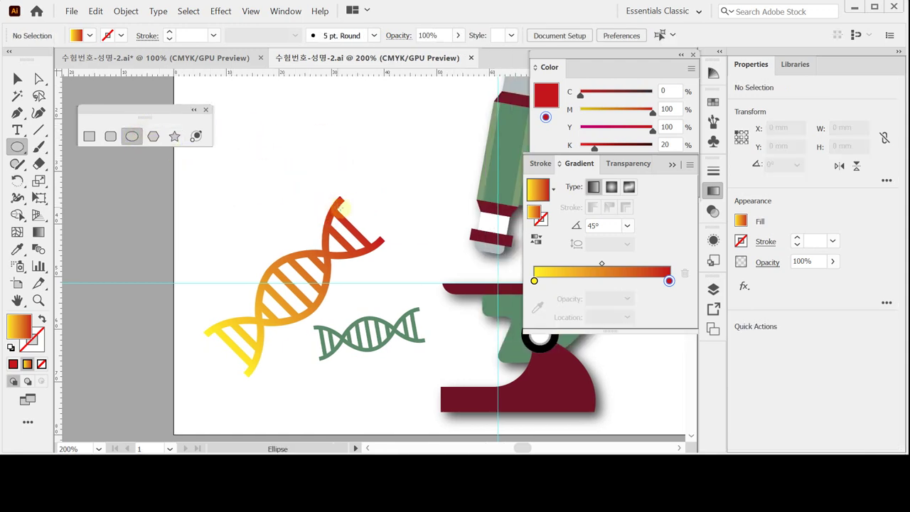
{"action": "left_click", "coordinate": [235, 110]}
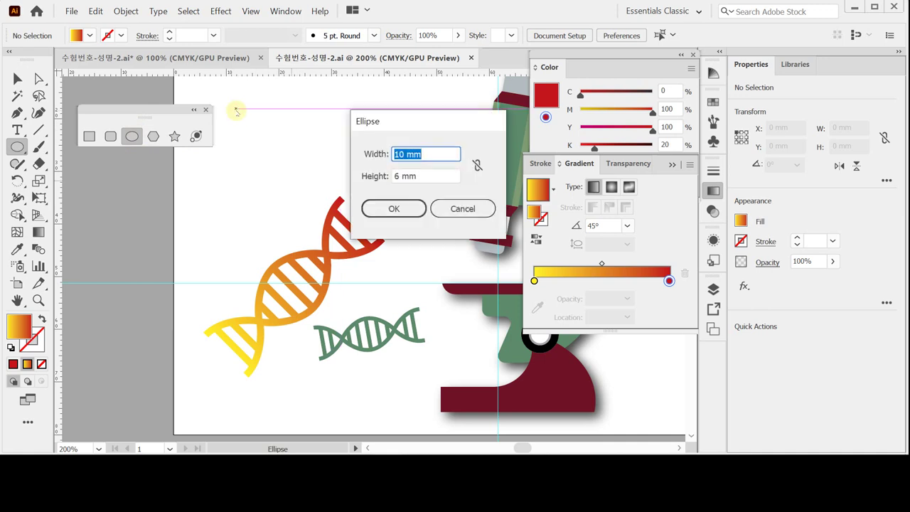
{"action": "type", "text": "49"}
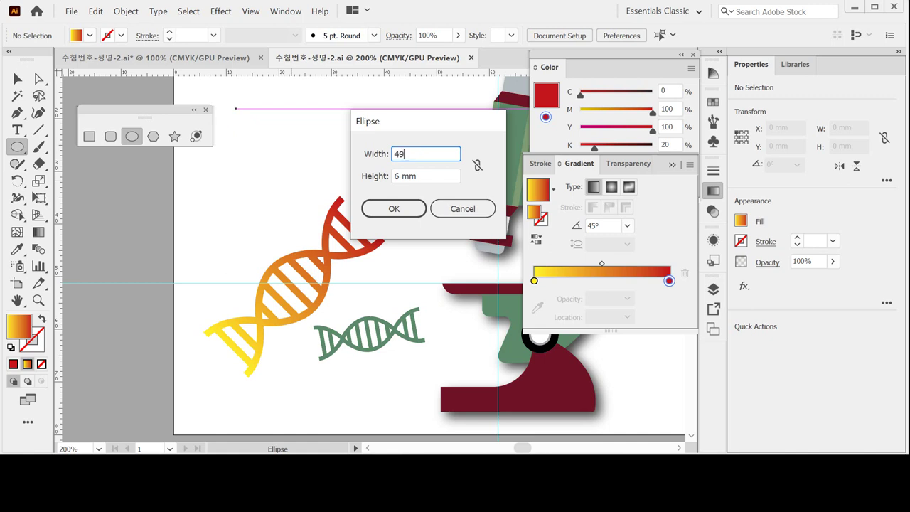
{"action": "key", "text": "Tab"}
{"action": "type", "text": "4"}
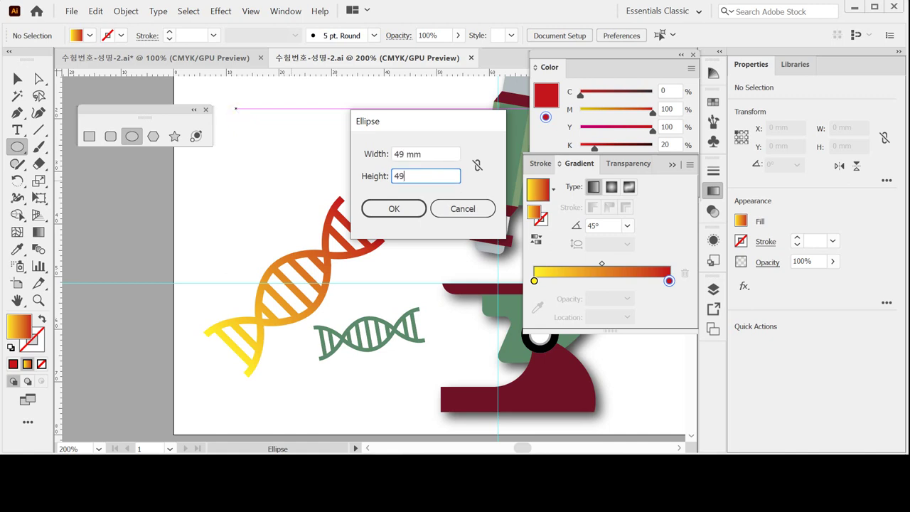
{"action": "type", "text": "9"}
{"action": "key", "text": "Return"}
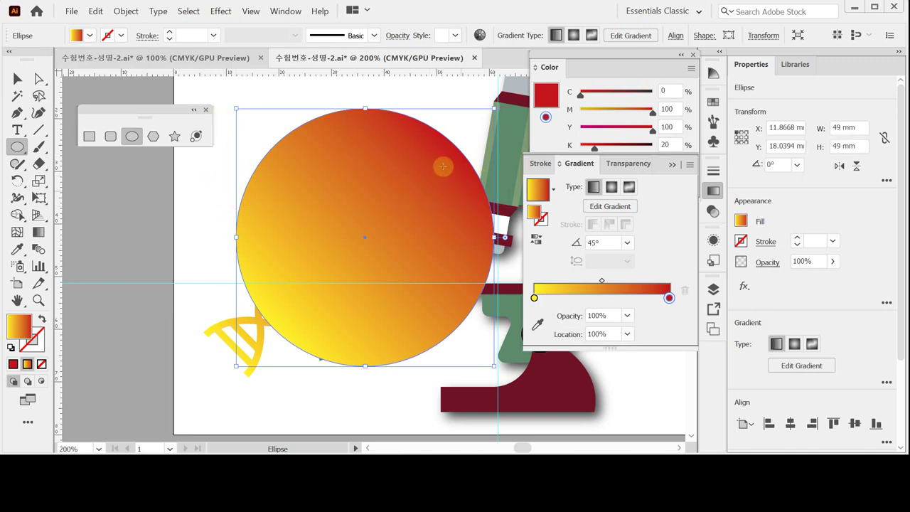
Replace the circle's gradient with a solid white fill and remove its stroke
{"action": "left_click", "coordinate": [713, 190]}
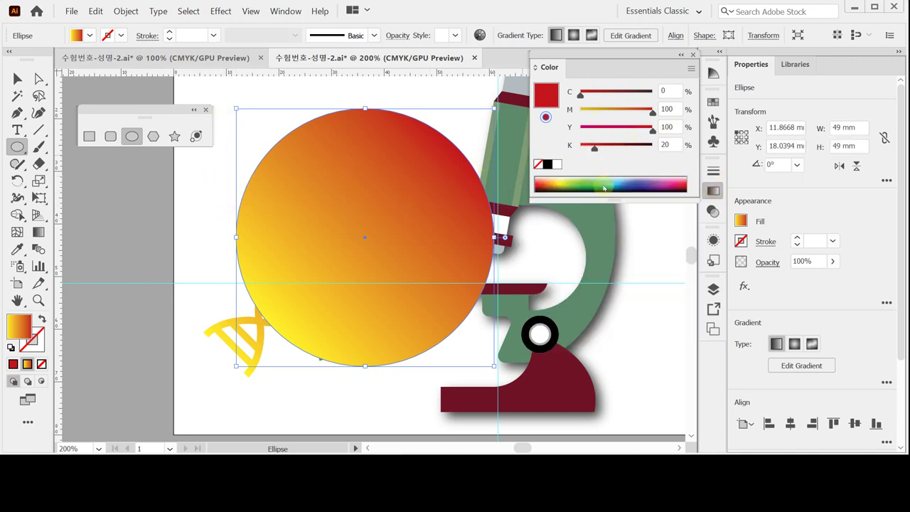
{"action": "left_click", "coordinate": [557, 165]}
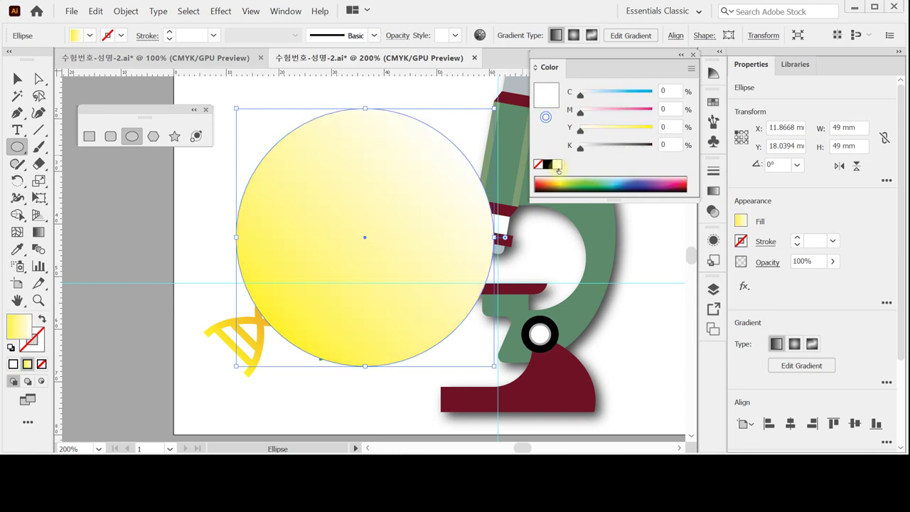
{"action": "left_click", "coordinate": [10, 347]}
{"action": "left_click", "coordinate": [32, 341]}
{"action": "left_click", "coordinate": [41, 364]}
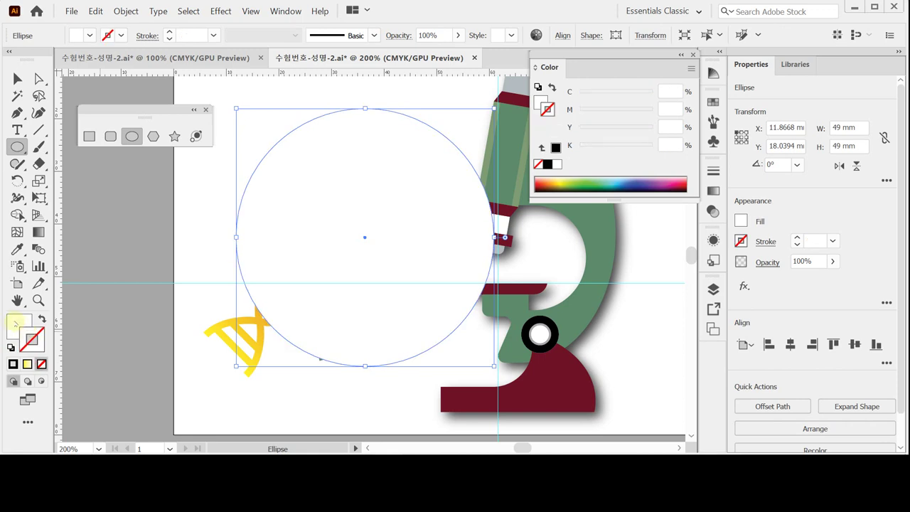
Fill the circle with pale yellow, M 10% and Y 60%, and save the document
{"action": "left_click", "coordinate": [16, 321]}
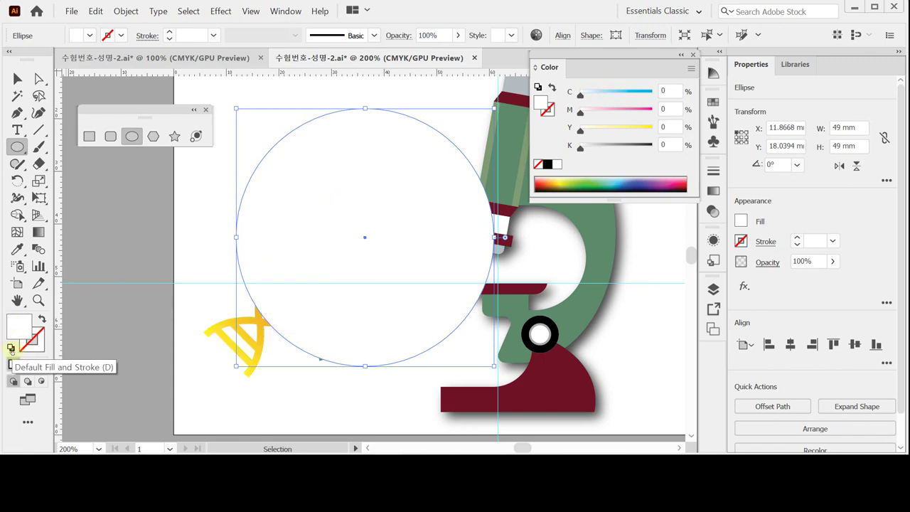
{"action": "left_click", "coordinate": [673, 109]}
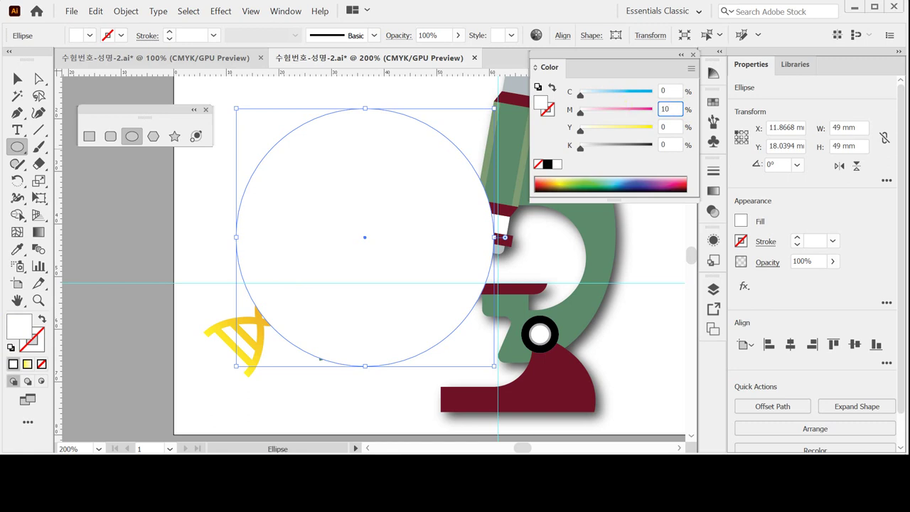
{"action": "key", "text": "Tab"}
{"action": "type", "text": "60"}
{"action": "key", "text": "Return"}
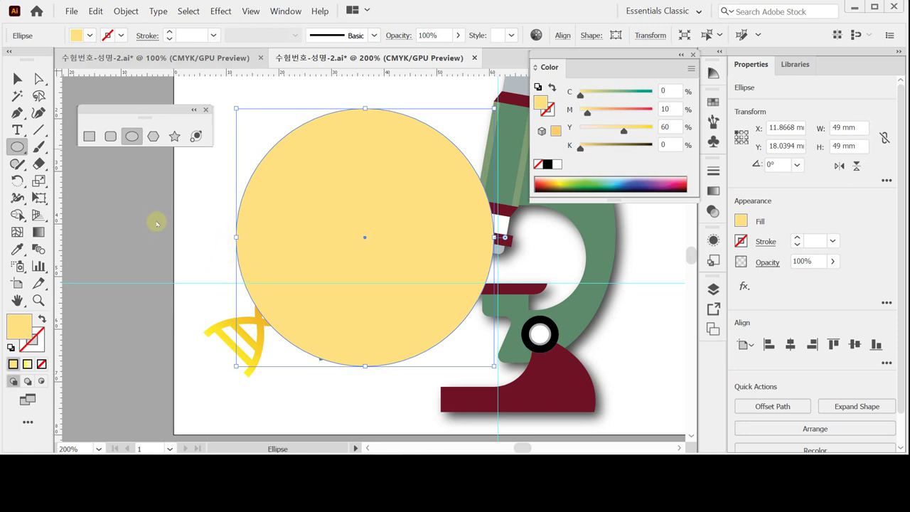
{"action": "key", "text": "ctrl+s"}
Send the pale yellow circle to the back of the artwork and save the document
{"action": "right_click", "coordinate": [283, 219]}
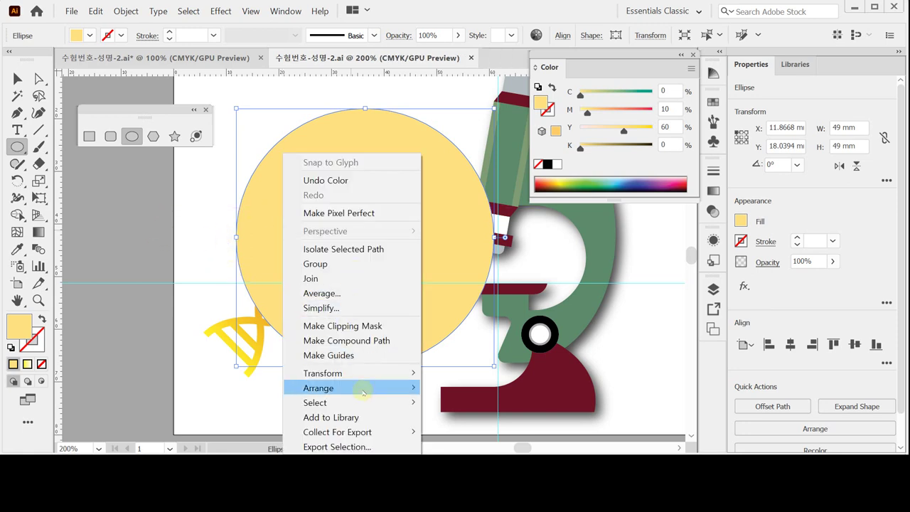
{"action": "mouse_move", "coordinate": [353, 389]}
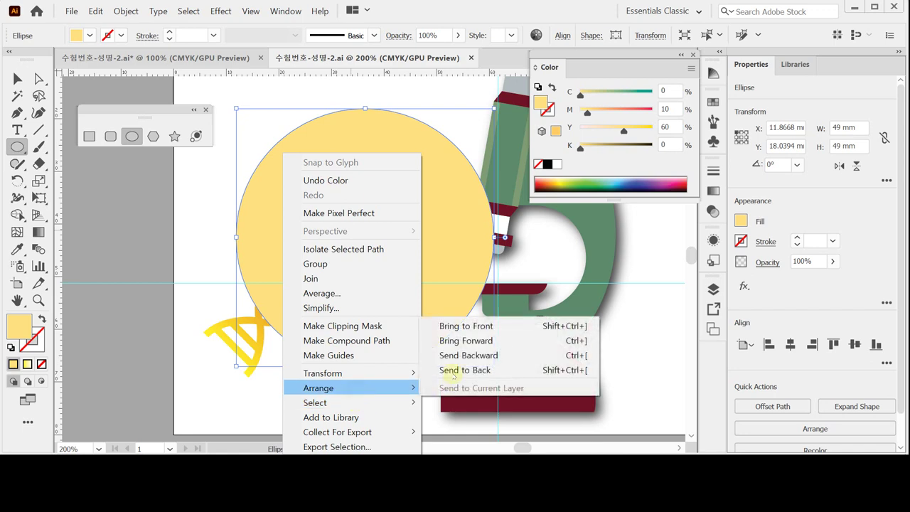
{"action": "left_click", "coordinate": [455, 371]}
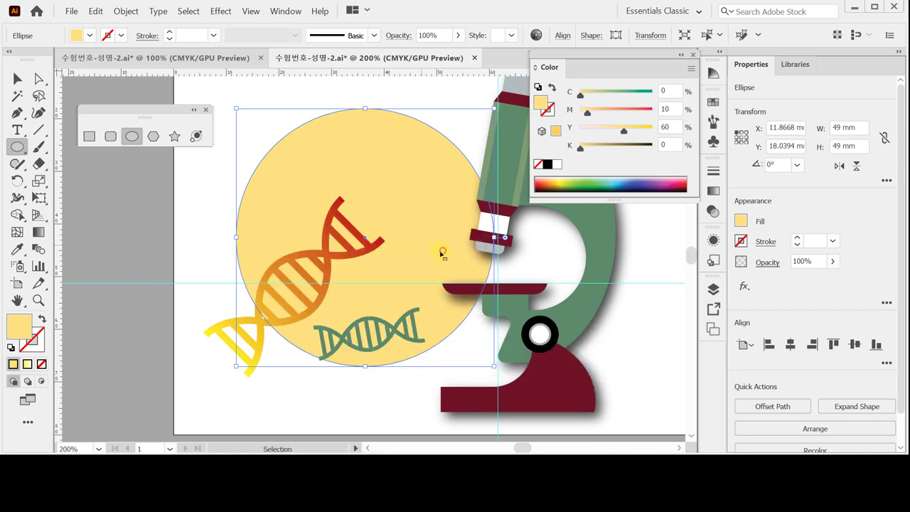
{"action": "key", "text": "ctrl+s"}
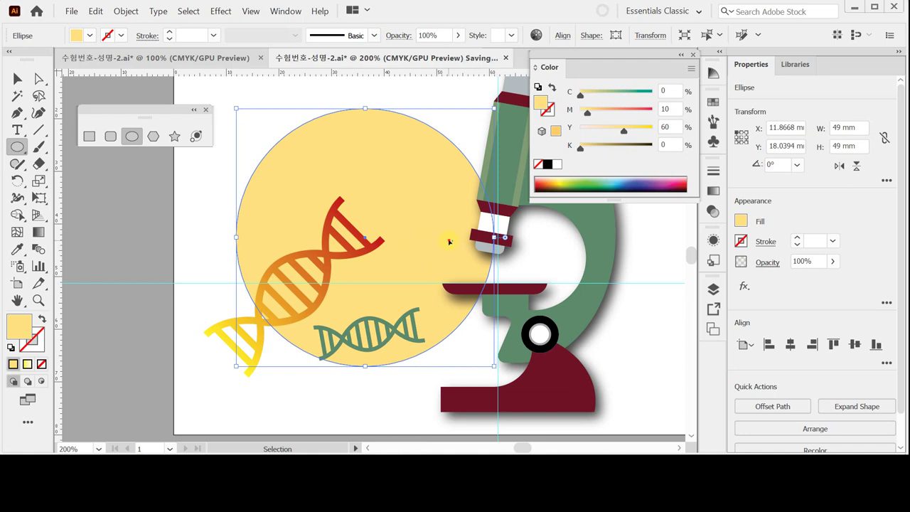
Shift the circle and both helices slightly to compose them beside the microscope, deselect everything and save the document
{"action": "left_click_drag", "start_coordinate": [448, 241], "coordinate": [444, 228]}
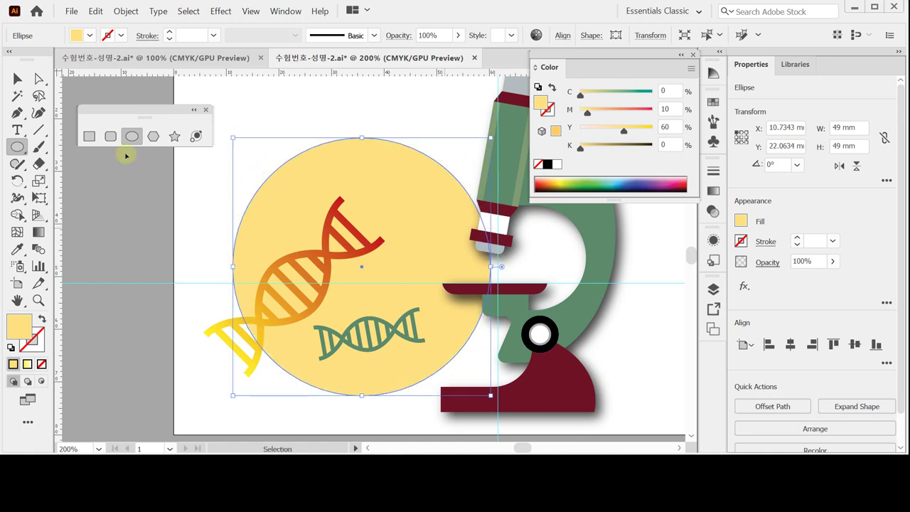
{"action": "left_click", "coordinate": [17, 78]}
{"action": "left_click_drag", "start_coordinate": [204, 339], "coordinate": [210, 339]}
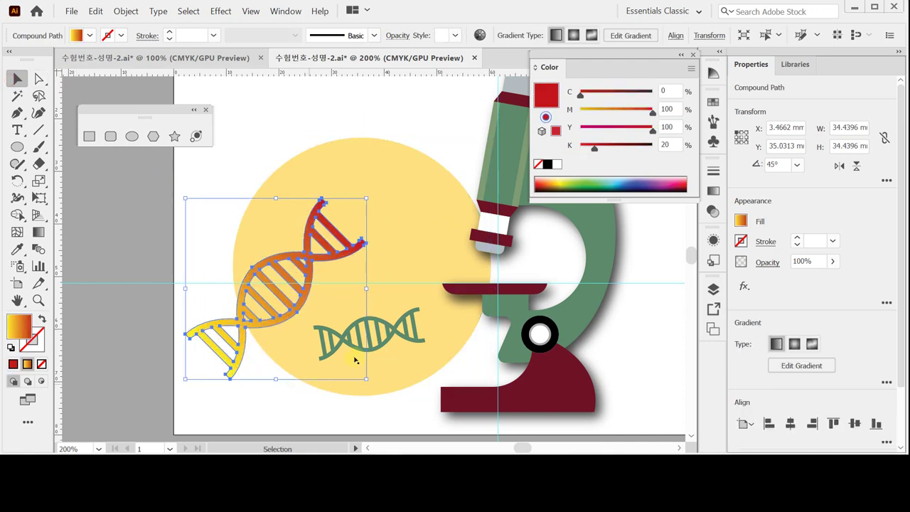
{"action": "left_click_drag", "start_coordinate": [337, 342], "coordinate": [333, 344]}
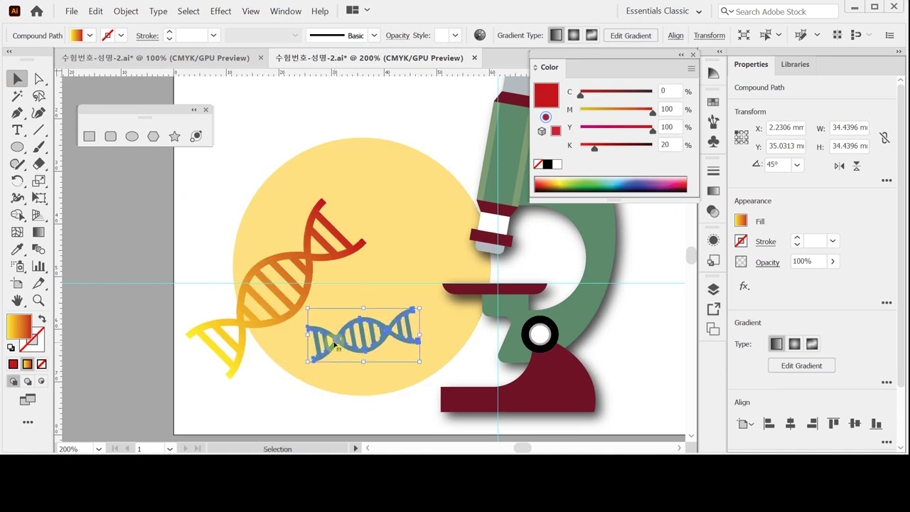
{"action": "left_click_drag", "start_coordinate": [369, 380], "coordinate": [356, 386]}
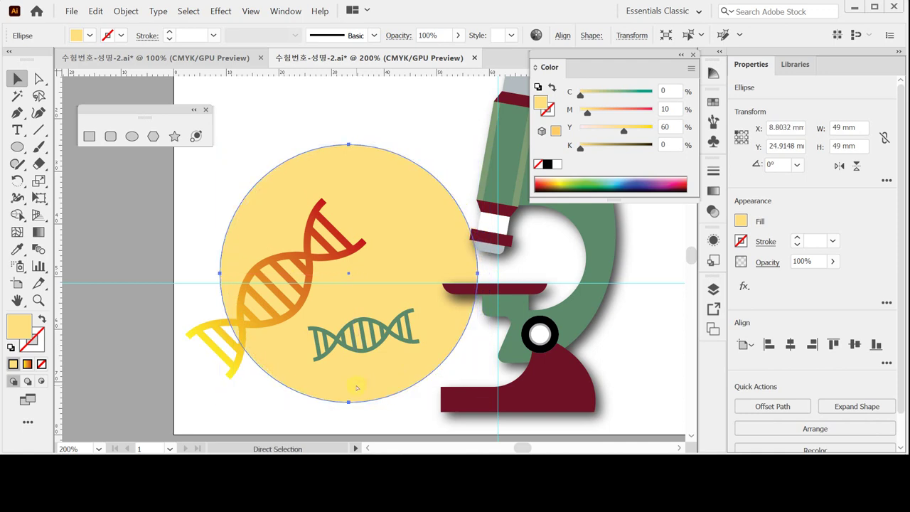
{"action": "left_click", "coordinate": [267, 137]}
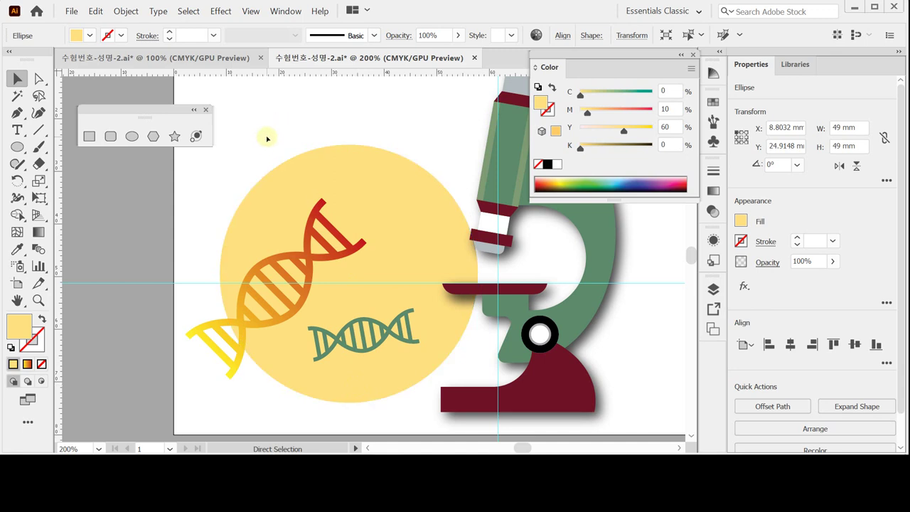
{"action": "key", "text": "ctrl+s"}
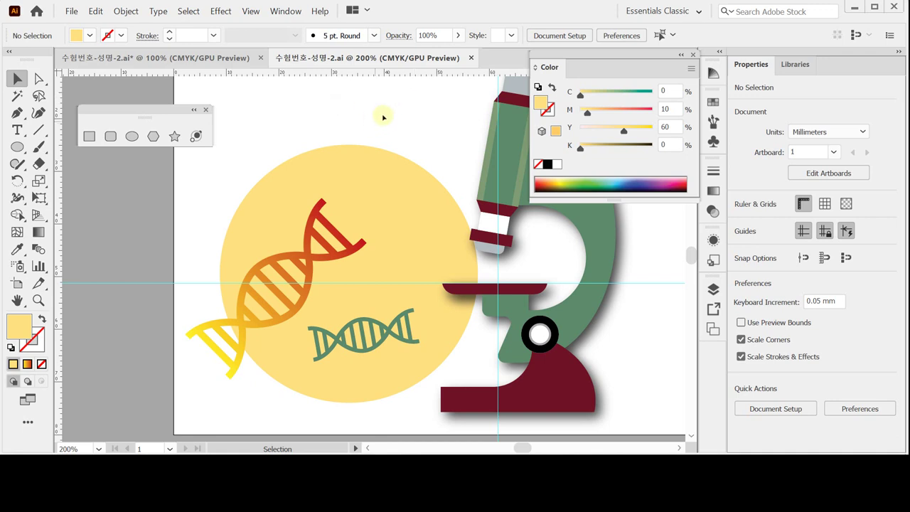
Open the Decorative_Banners and Seals brush library and enlarge it to show more brushes
{"action": "left_click", "coordinate": [405, 121]}
{"action": "double_click", "coordinate": [554, 68]}
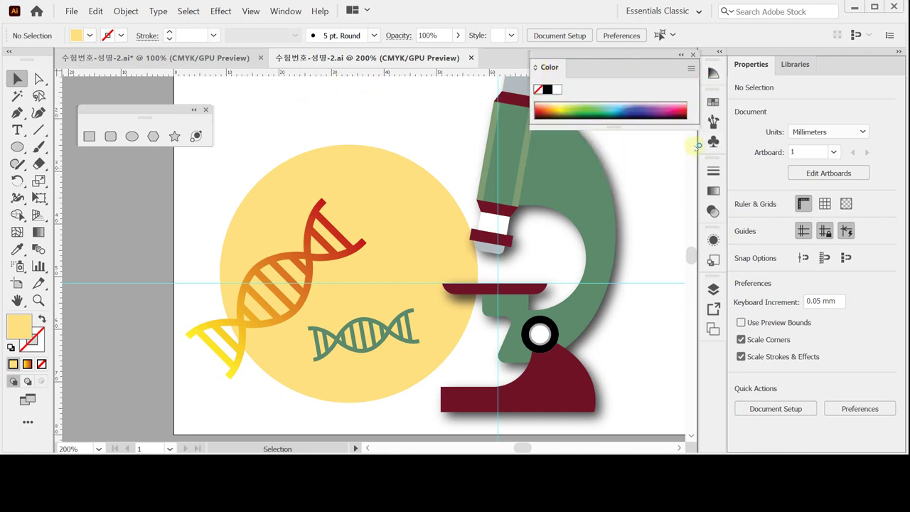
{"action": "left_click", "coordinate": [714, 122]}
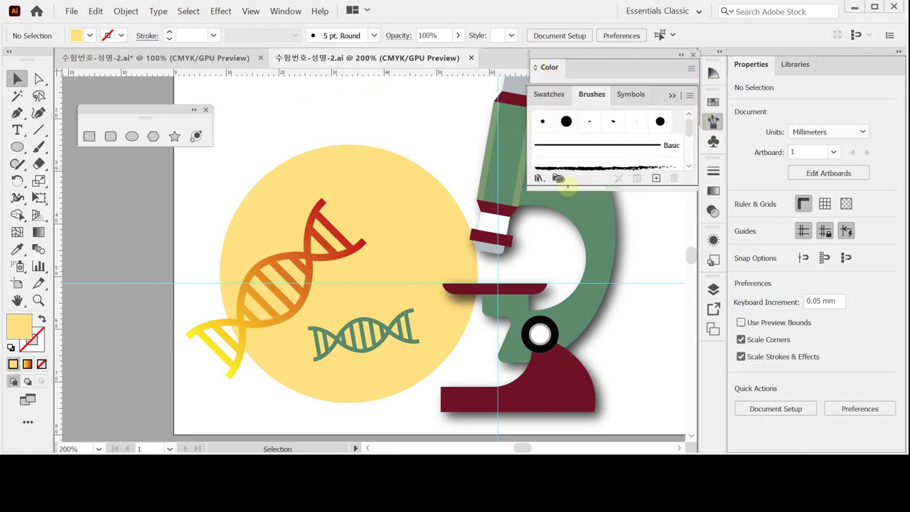
{"action": "left_click", "coordinate": [539, 178]}
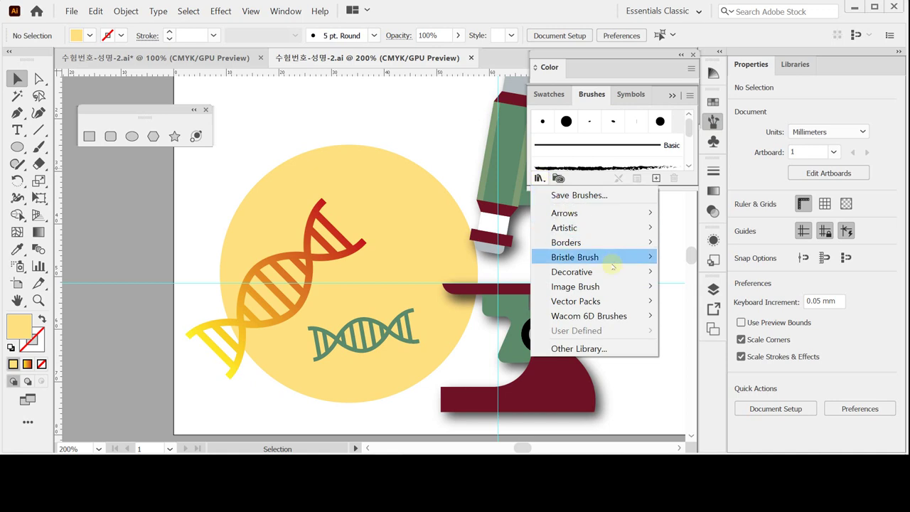
{"action": "mouse_move", "coordinate": [605, 271]}
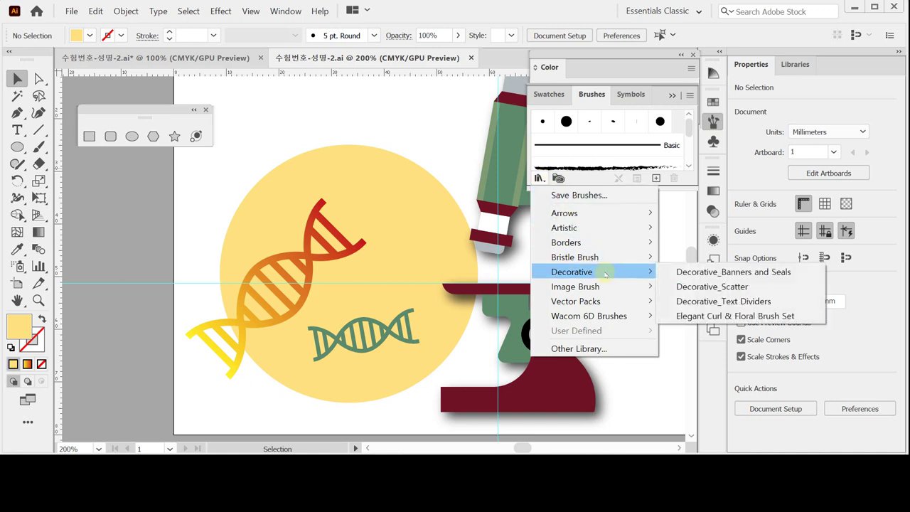
{"action": "left_click", "coordinate": [683, 274]}
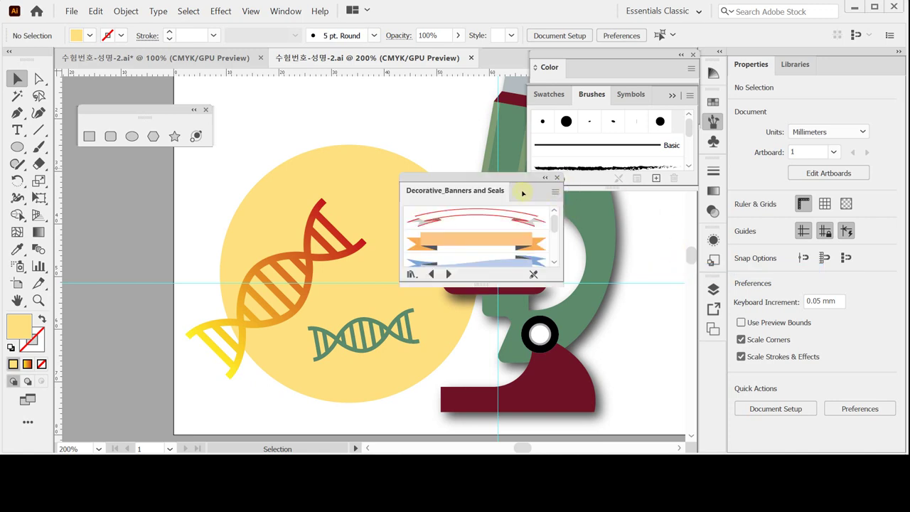
{"action": "left_click_drag", "start_coordinate": [519, 178], "coordinate": [573, 208]}
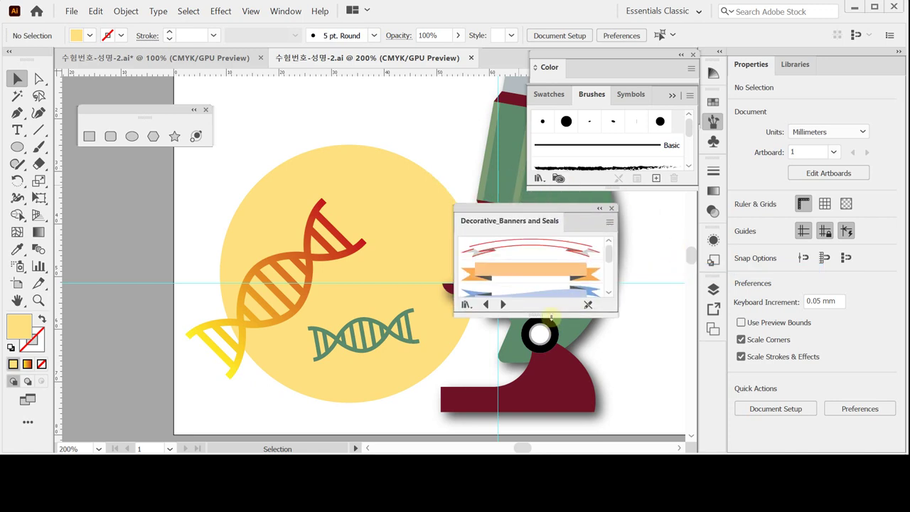
{"action": "left_click_drag", "start_coordinate": [551, 317], "coordinate": [547, 396]}
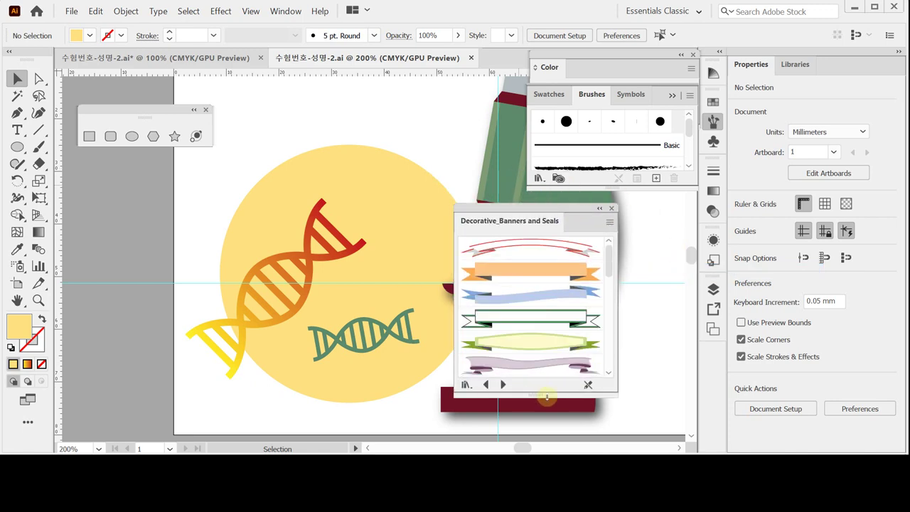
Choose the Starburst 4 brush from the library and move the library clear of the circle
{"action": "scroll", "coordinate": [568, 356], "scroll_direction": "down", "scroll_amount": 6}
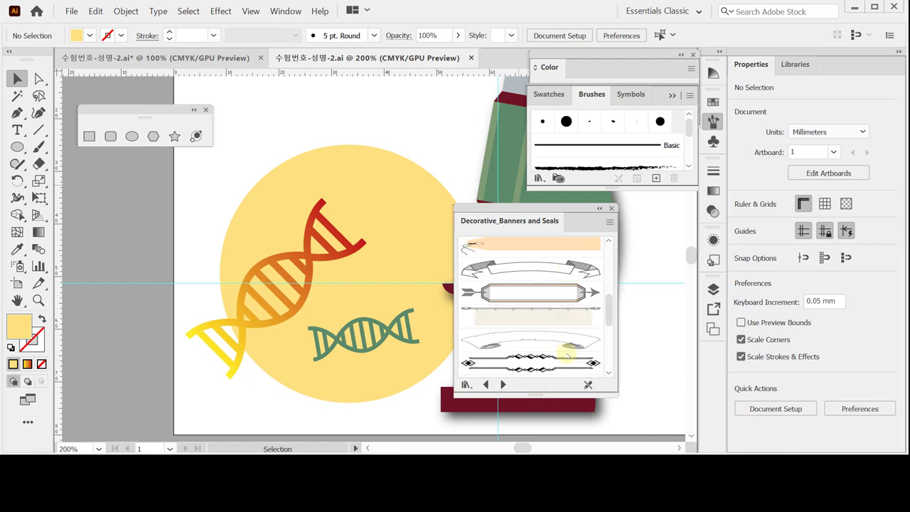
{"action": "scroll", "coordinate": [568, 356], "scroll_direction": "down", "scroll_amount": 5}
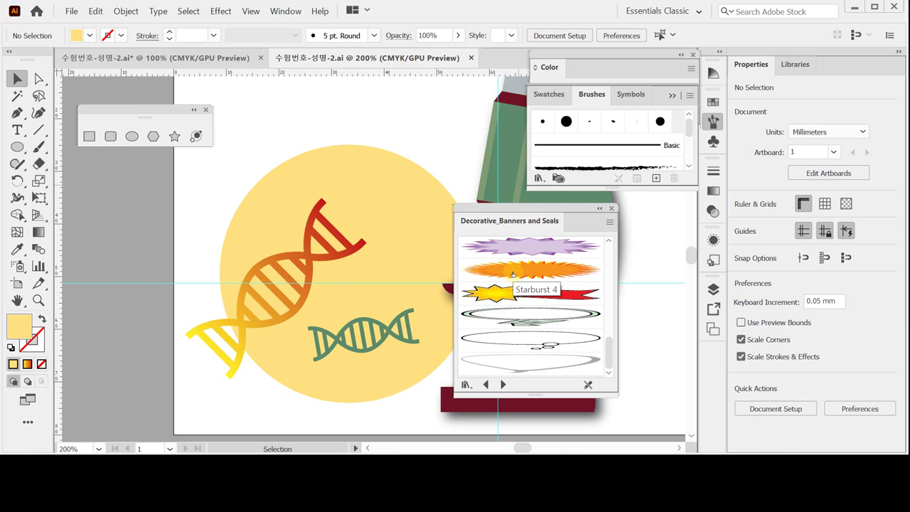
{"action": "left_click", "coordinate": [514, 270]}
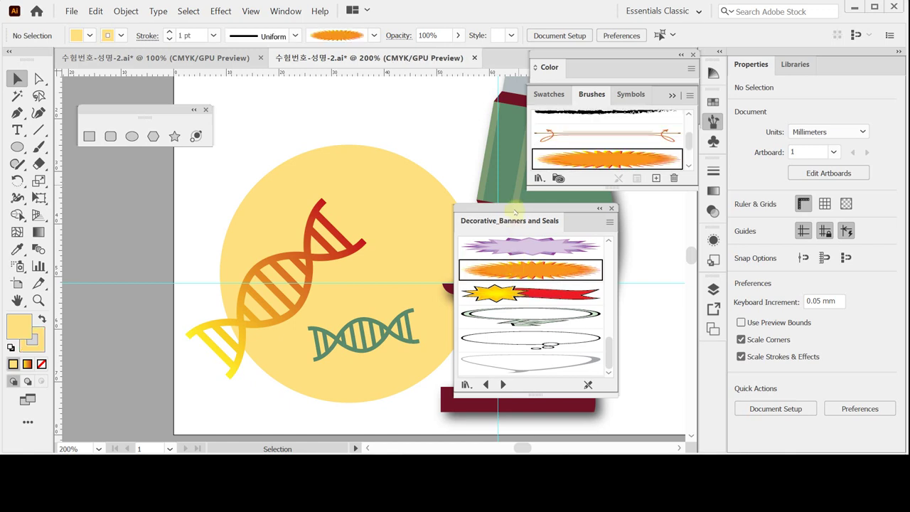
{"action": "left_click_drag", "start_coordinate": [514, 210], "coordinate": [593, 234]}
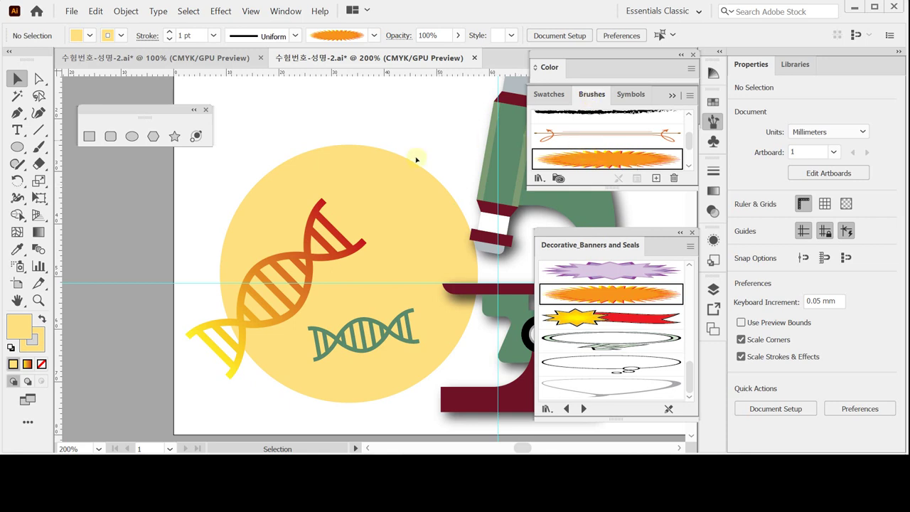
Draw a horizontal line about 12 mm long above the circle's upper right, beside the microscope tube, with the Starburst 4 brush applied
{"action": "left_click_drag", "start_coordinate": [416, 149], "coordinate": [390, 183]}
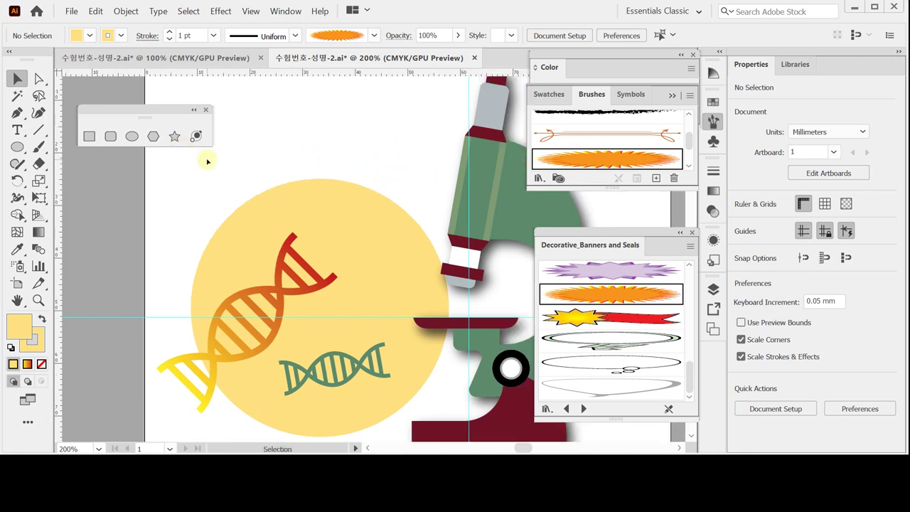
{"action": "left_click", "coordinate": [38, 129]}
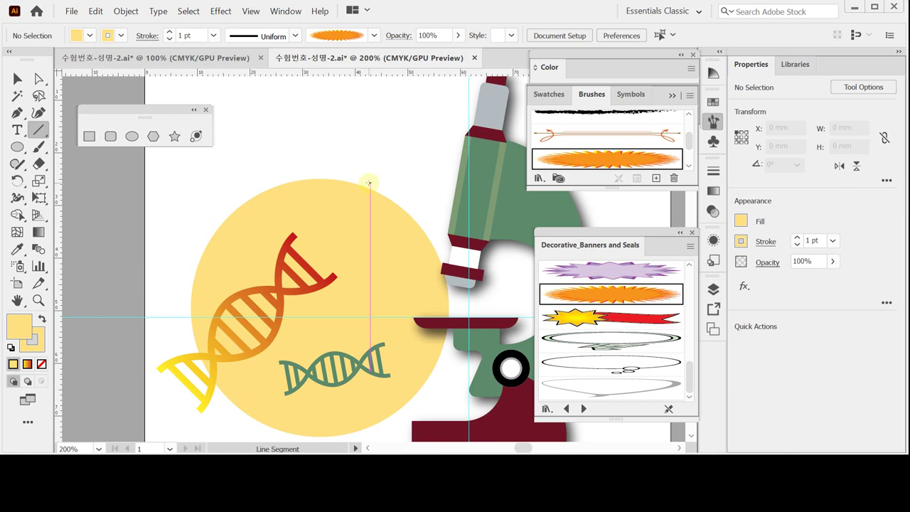
{"action": "mouse_move", "coordinate": [367, 181]}
{"action": "left_mouse_down"}
{"action": "mouse_move", "coordinate": [441, 186]}
{"action": "mouse_move", "coordinate": [455, 178]}
{"action": "left_mouse_up"}
{"action": "key", "text": "ctrl+shift+a"}
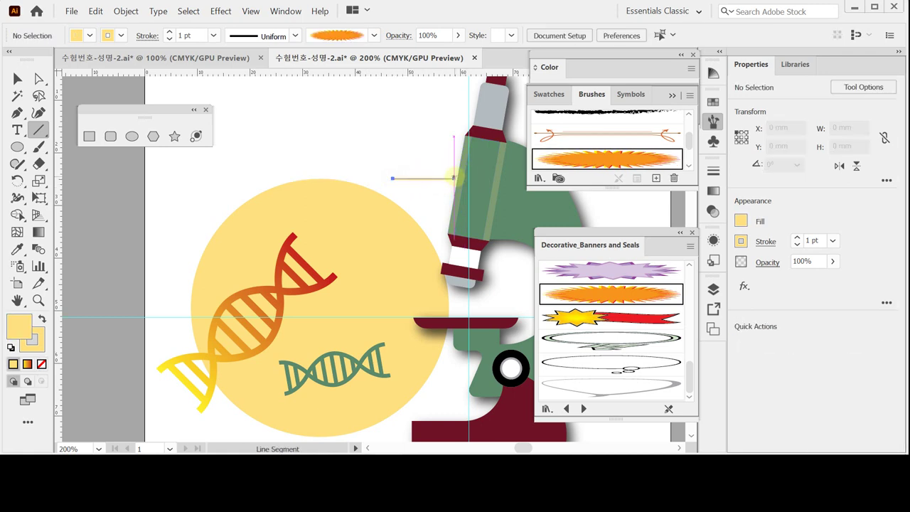
{"action": "left_click", "coordinate": [583, 162]}
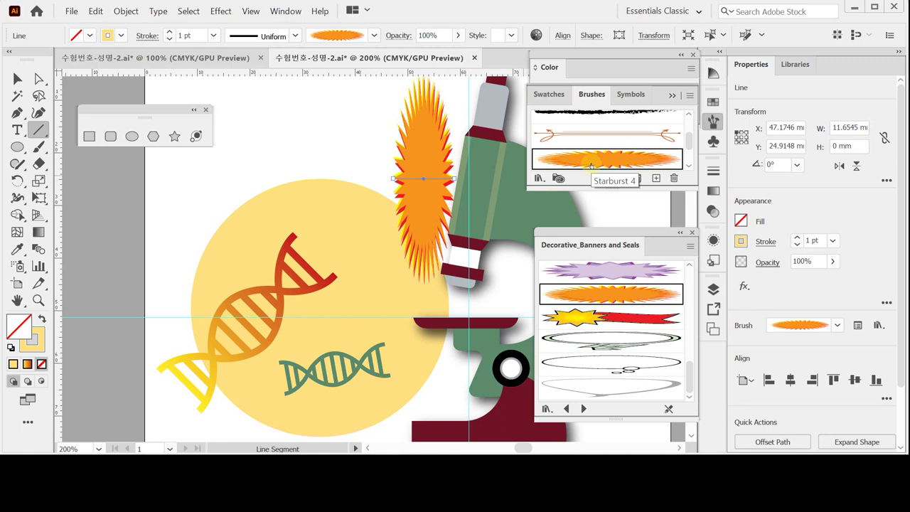
Set the starburst line's stroke weight to 0.7 pt
{"action": "left_click", "coordinate": [817, 240]}
{"action": "left_click_drag", "start_coordinate": [816, 240], "coordinate": [796, 240]}
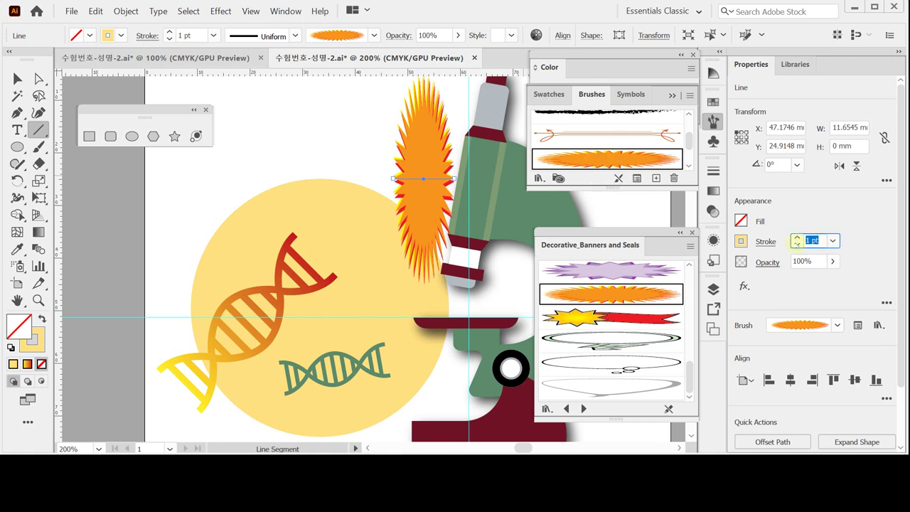
{"action": "type", "text": ".7"}
{"action": "key", "text": "Return"}
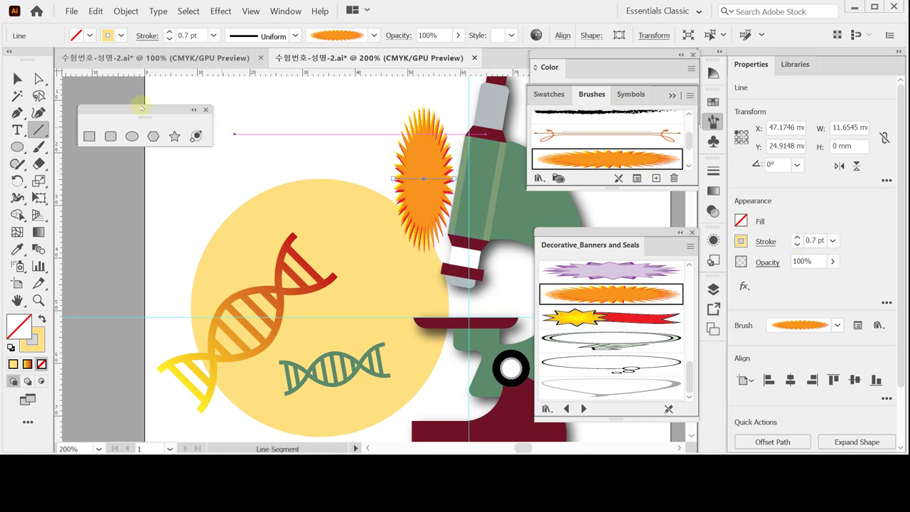
Stretch the starburst line to about 27 mm by moving its left anchor point outward horizontally
{"action": "left_click", "coordinate": [39, 79]}
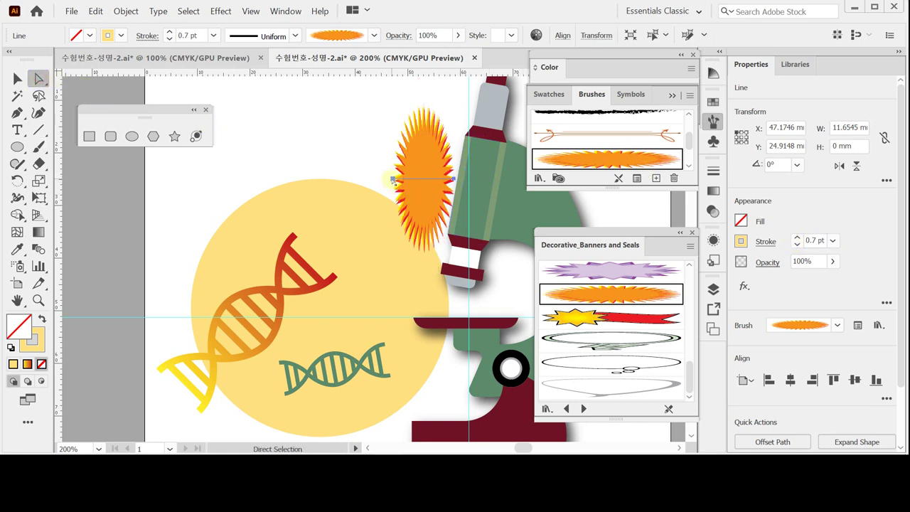
{"action": "left_click", "coordinate": [393, 179]}
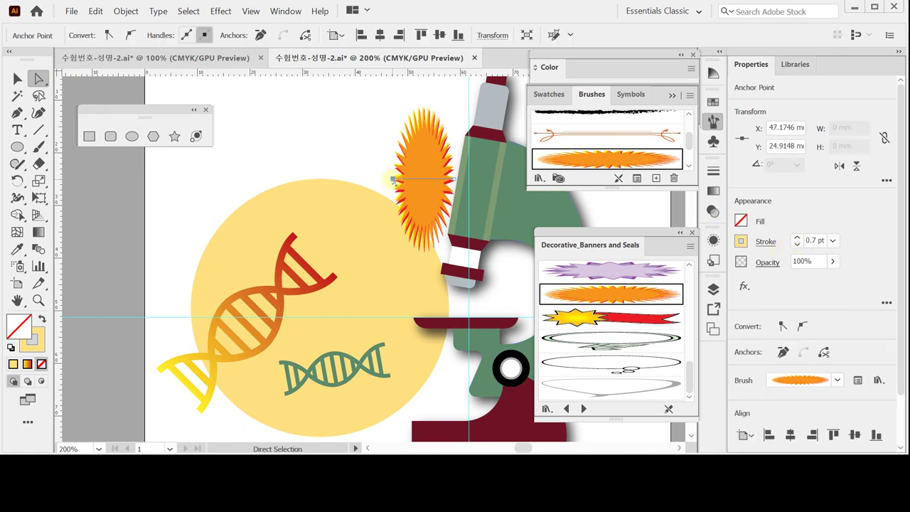
{"action": "left_click_drag", "start_coordinate": [393, 179], "coordinate": [315, 179]}
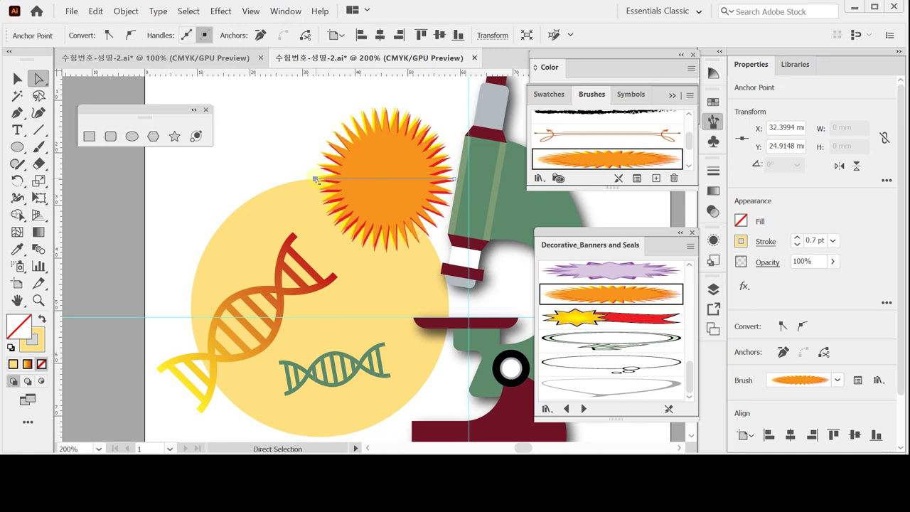
{"action": "left_click_drag", "start_coordinate": [315, 180], "coordinate": [309, 179]}
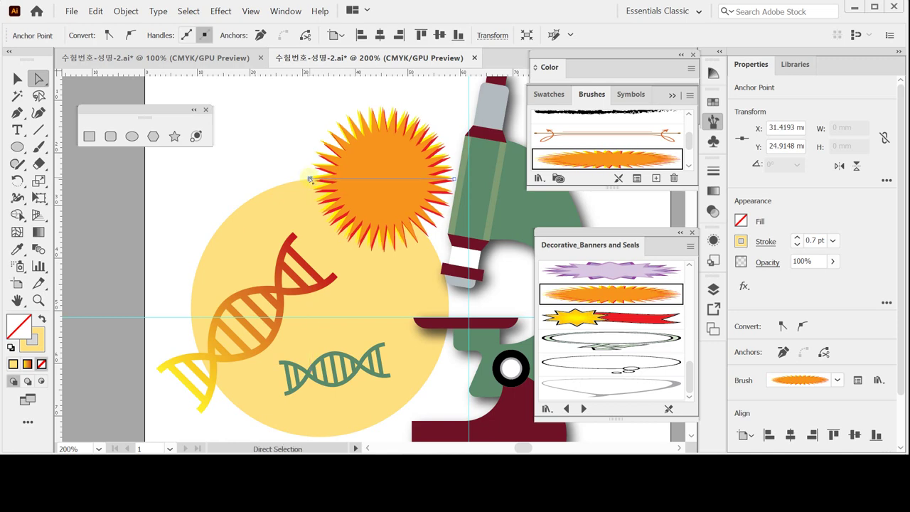
Move the starburst over the circle's upper right edge and send it backward behind the microscope
{"action": "left_click_drag", "start_coordinate": [382, 164], "coordinate": [414, 176]}
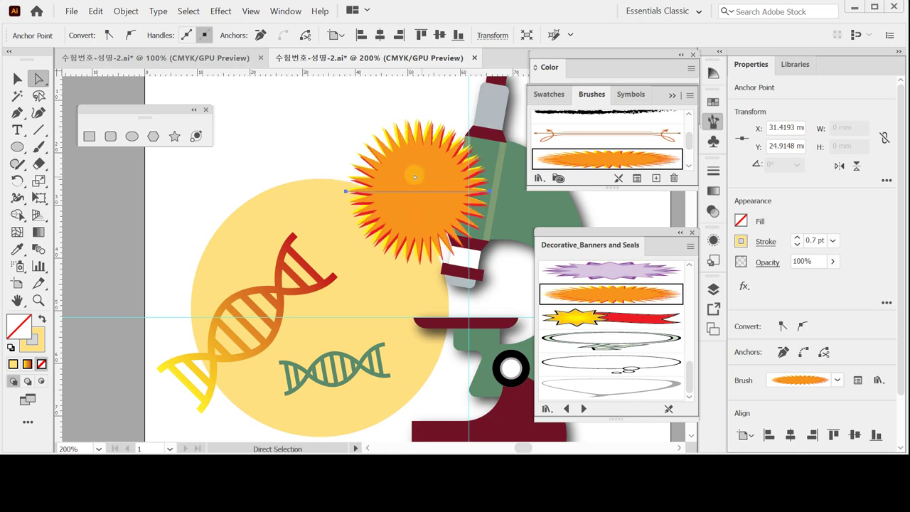
{"action": "left_click", "coordinate": [417, 177]}
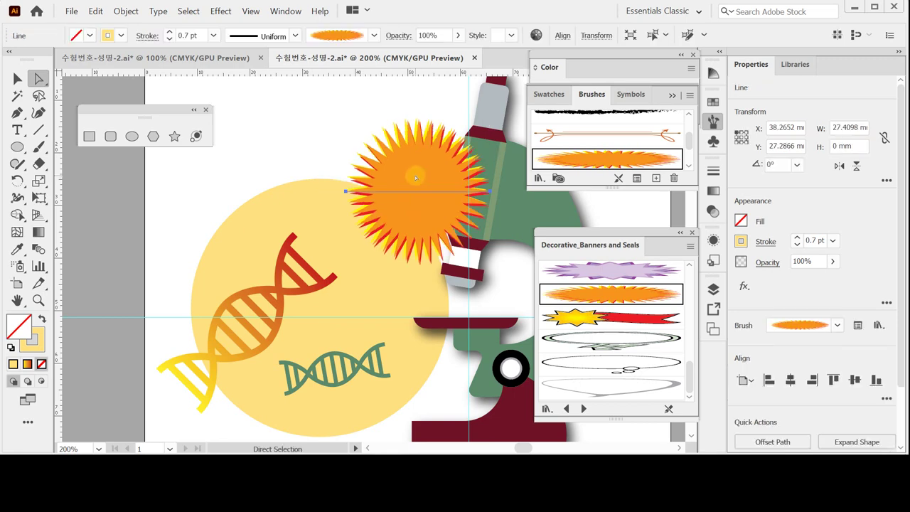
{"action": "mouse_move", "coordinate": [415, 177]}
{"action": "left_mouse_down"}
{"action": "mouse_move", "coordinate": [410, 186]}
{"action": "mouse_move", "coordinate": [424, 192]}
{"action": "left_mouse_up"}
{"action": "key", "text": "ctrl"}
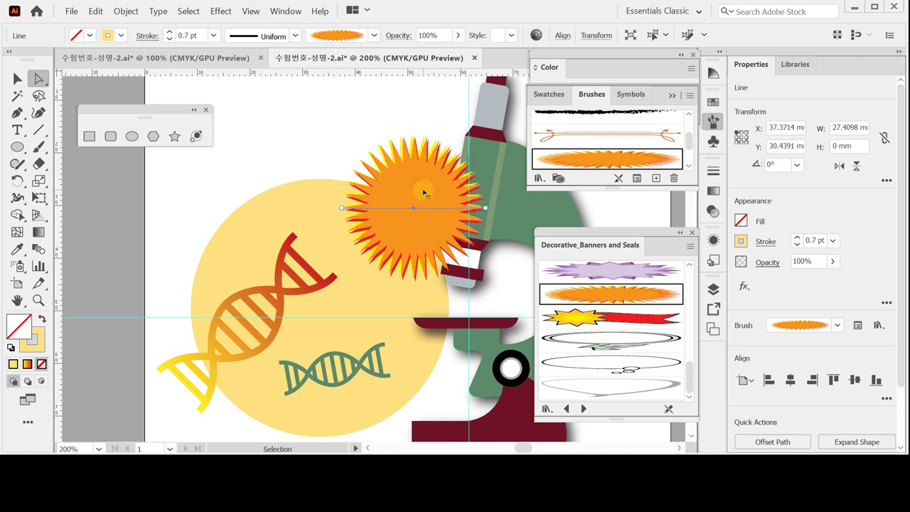
{"action": "key", "text": "ctrl+bracketleft"}
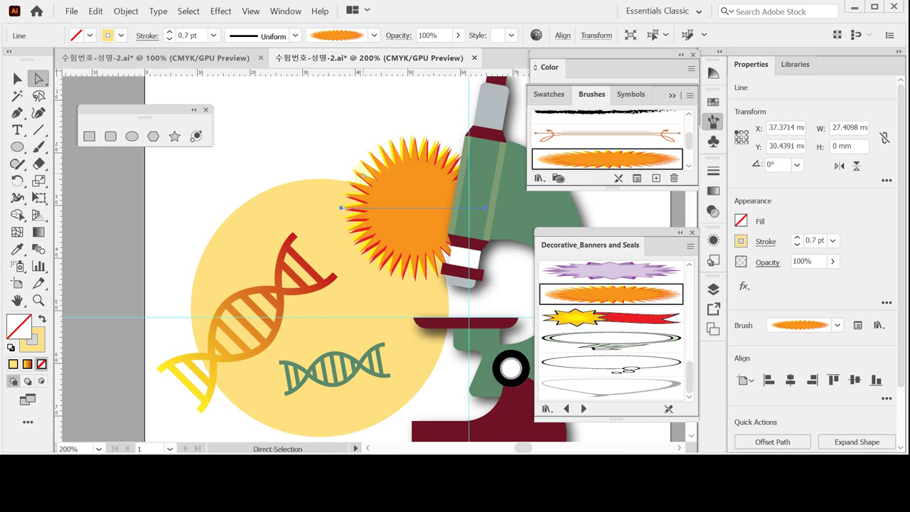
Shift the starburst 0.5 mm to the right and 0.5 mm down, and save the document
{"action": "left_click_drag", "start_coordinate": [363, 174], "coordinate": [360, 177]}
{"action": "key", "text": "ctrl"}
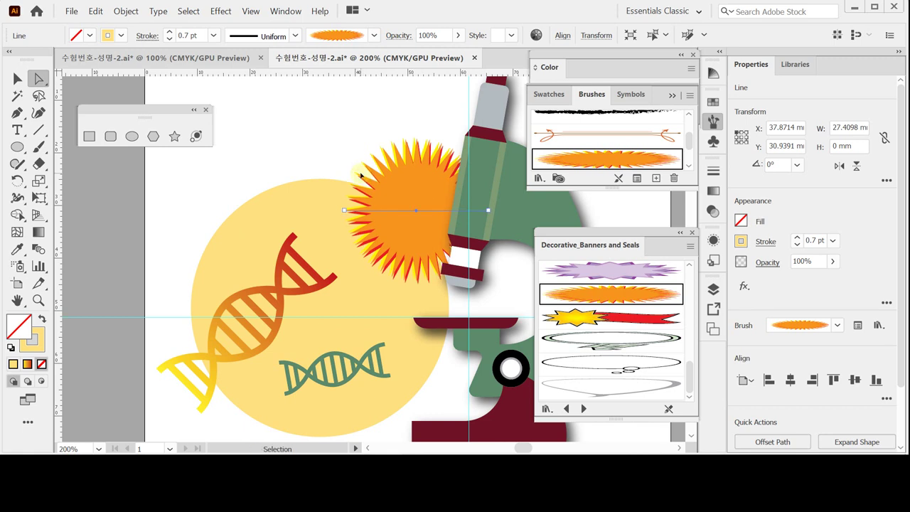
{"action": "key", "text": "ctrl+s"}
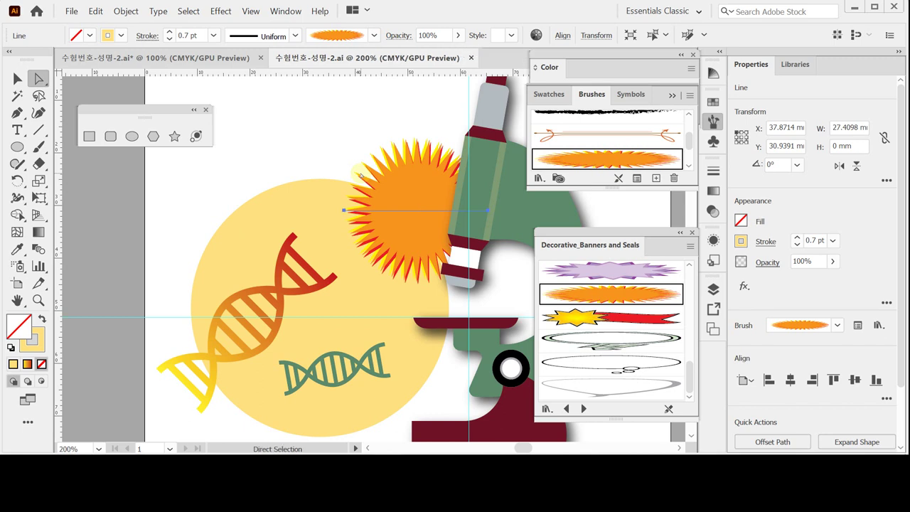
{"action": "left_click", "coordinate": [269, 139]}
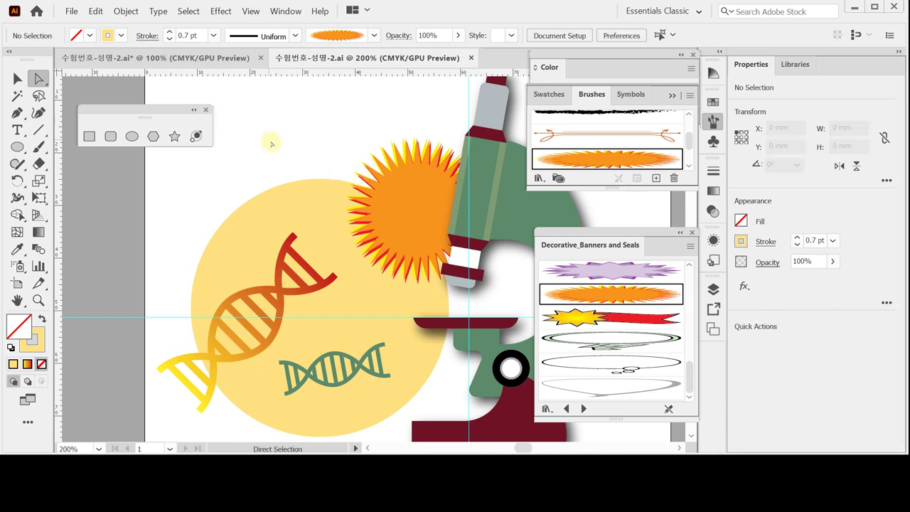
Add the grey scroll banner brush with curled ends from the Decorative_Banners and Seals library to the document's brushes and close the library
{"action": "left_click_drag", "start_coordinate": [580, 230], "coordinate": [565, 202]}
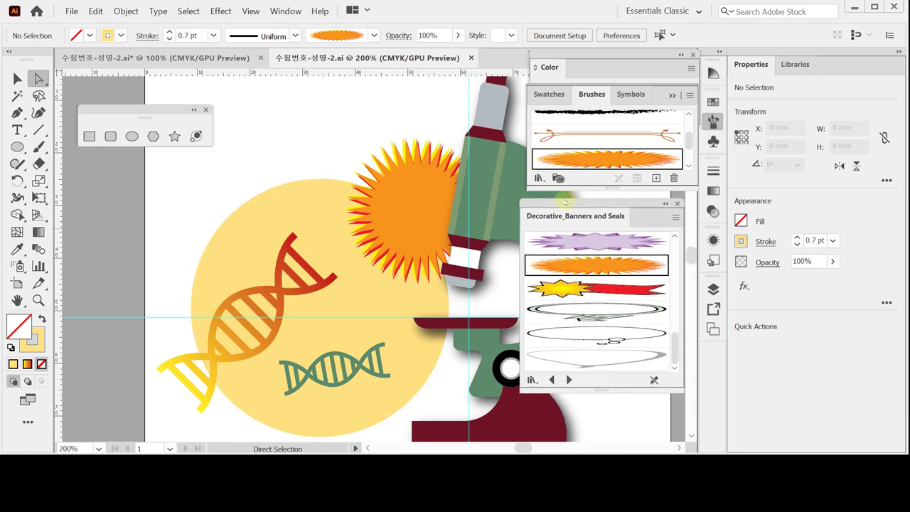
{"action": "scroll", "coordinate": [605, 325], "scroll_direction": "up", "scroll_amount": 2}
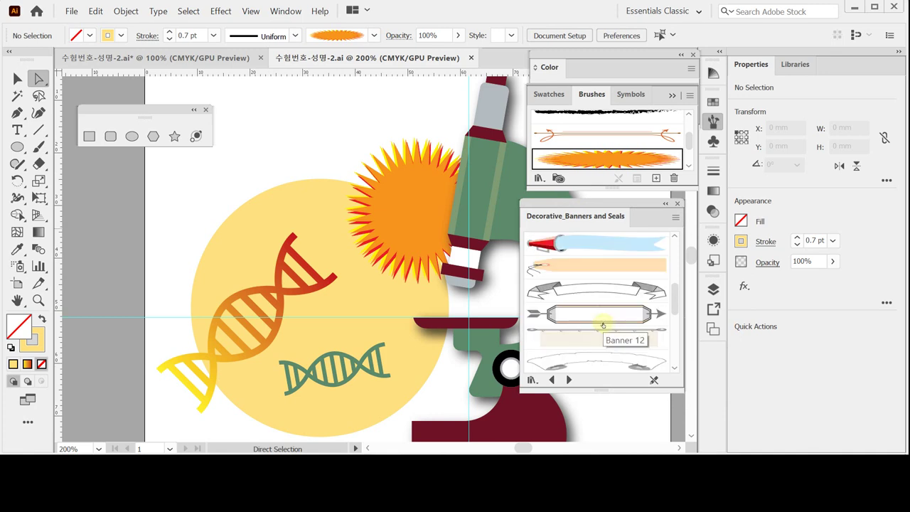
{"action": "scroll", "coordinate": [603, 325], "scroll_direction": "down", "scroll_amount": 4}
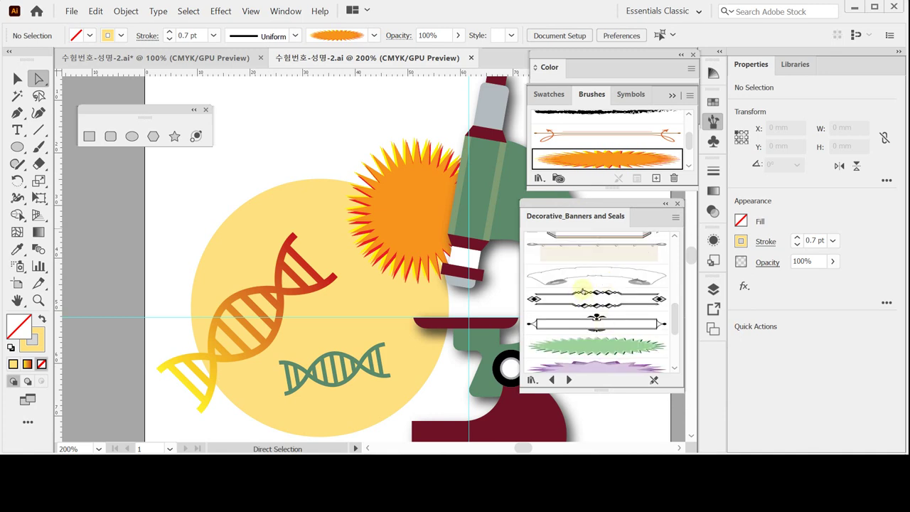
{"action": "scroll", "coordinate": [604, 313], "scroll_direction": "down", "scroll_amount": 6}
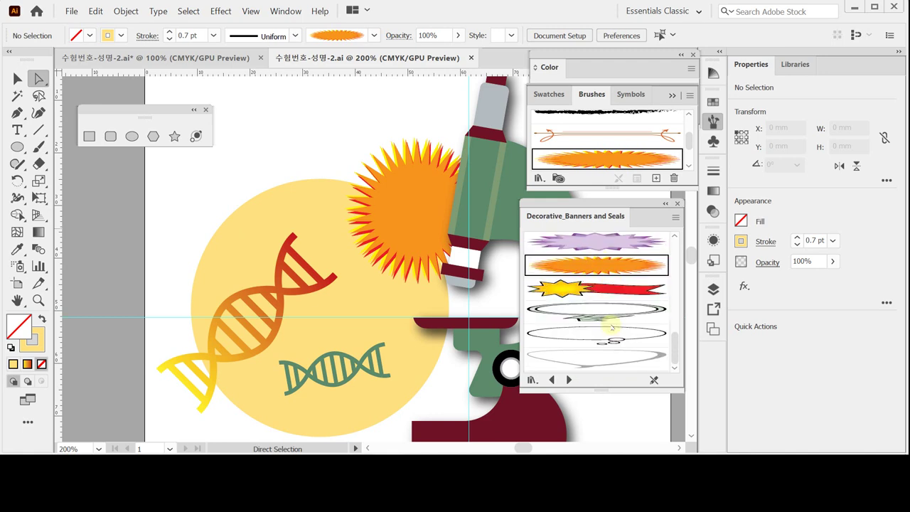
{"action": "left_click_drag", "start_coordinate": [675, 344], "coordinate": [676, 278]}
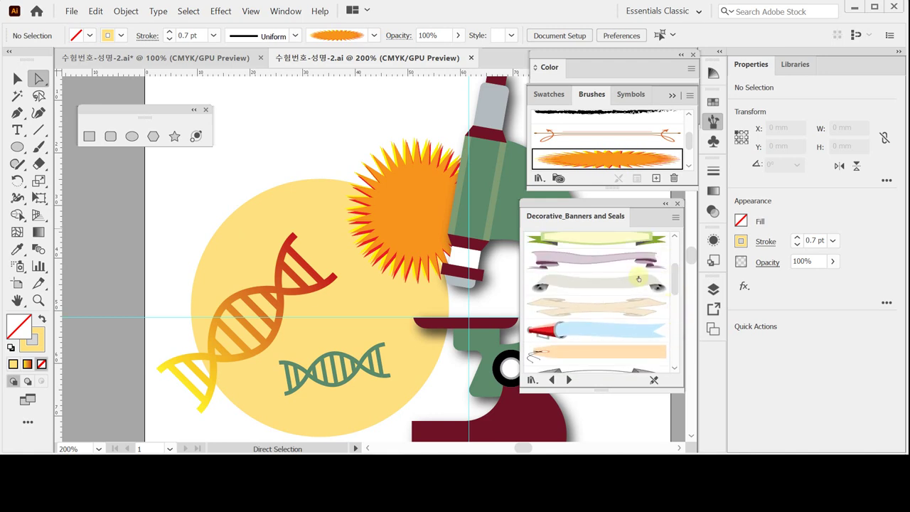
{"action": "left_click", "coordinate": [603, 291]}
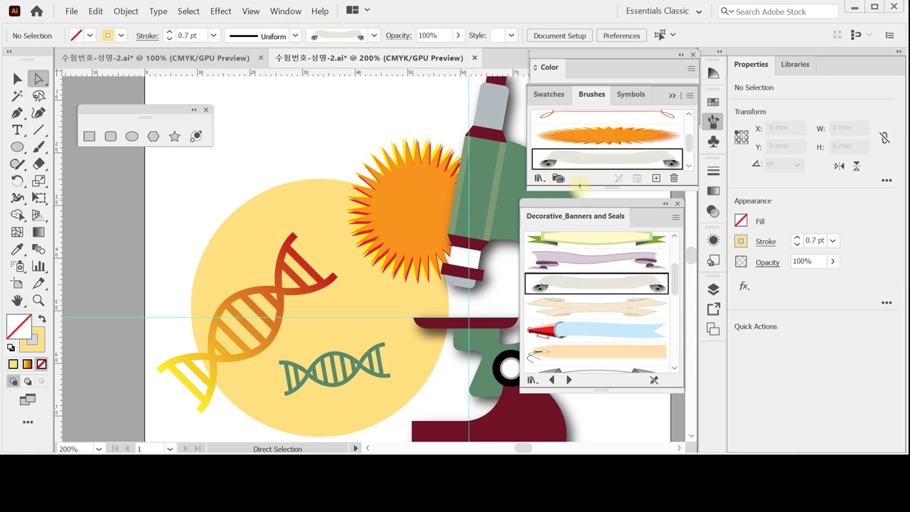
{"action": "left_click", "coordinate": [677, 204]}
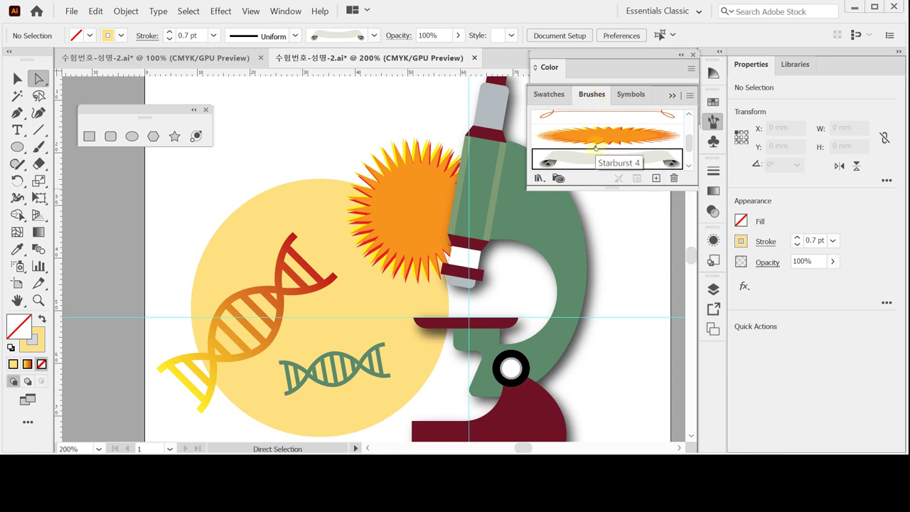
Draw a line 64 mm long at a 0° angle in the empty area above the yellow circle
{"action": "left_click_drag", "start_coordinate": [417, 179], "coordinate": [425, 283]}
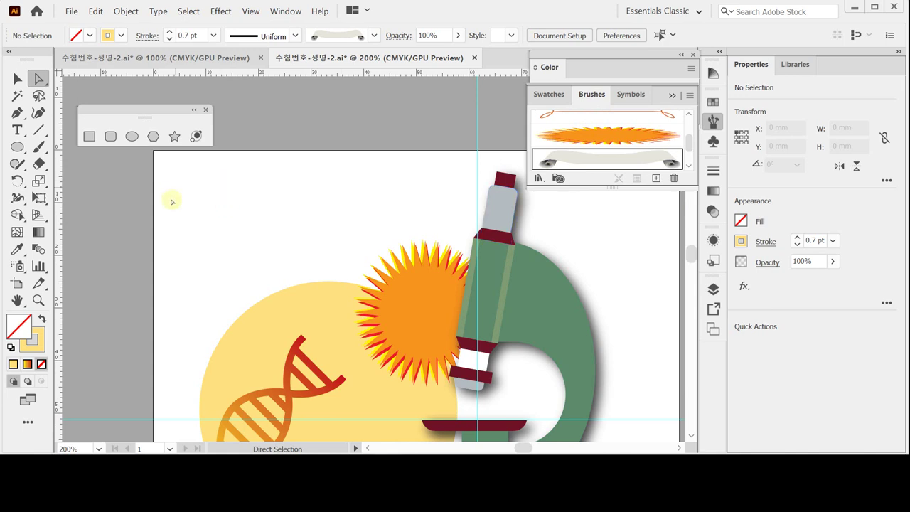
{"action": "left_click", "coordinate": [38, 129]}
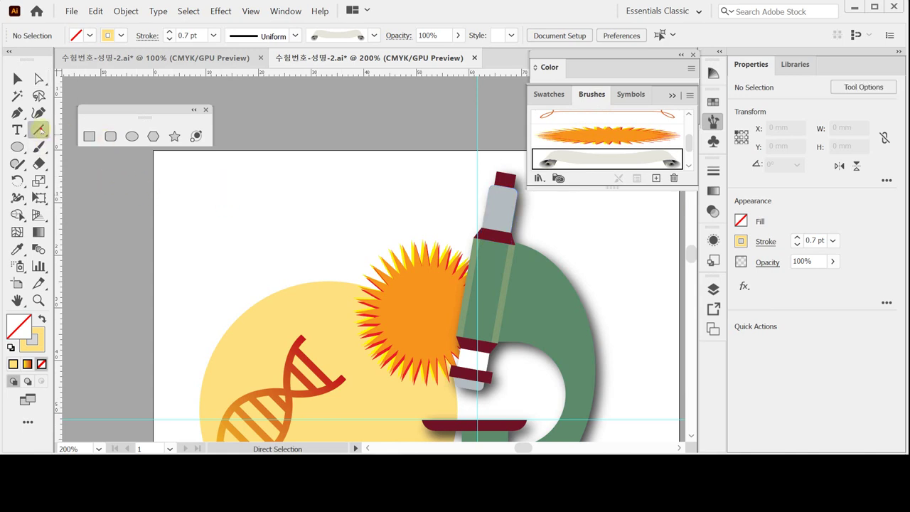
{"action": "left_click", "coordinate": [204, 197]}
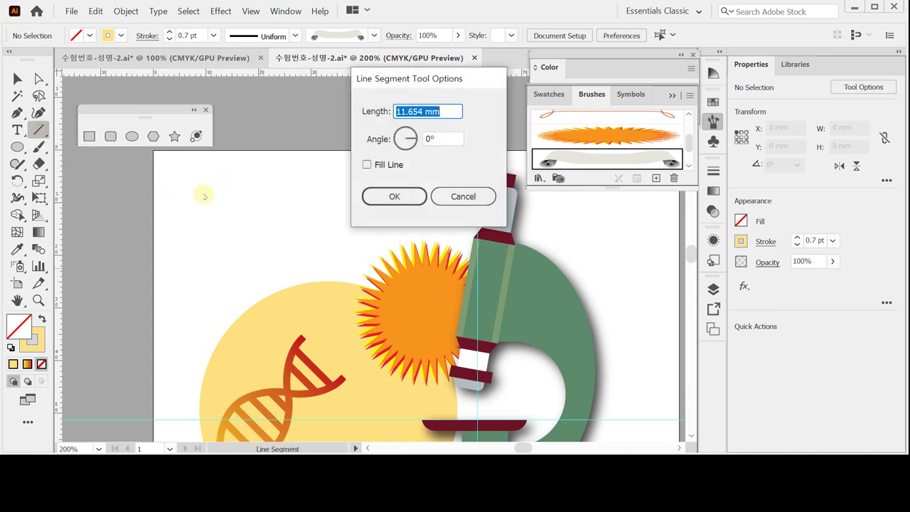
{"action": "type", "text": "64"}
{"action": "key", "text": "Tab"}
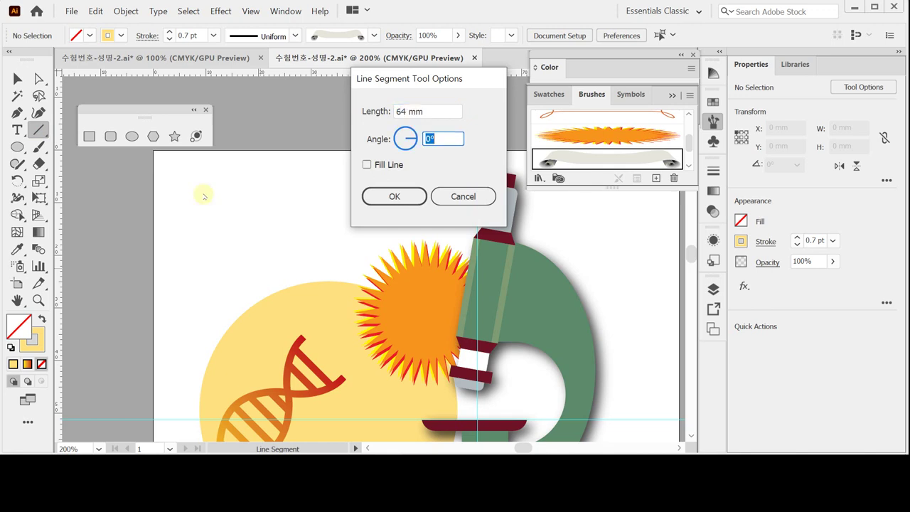
{"action": "type", "text": "0"}
{"action": "key", "text": "Tab"}
{"action": "key", "text": "Return"}
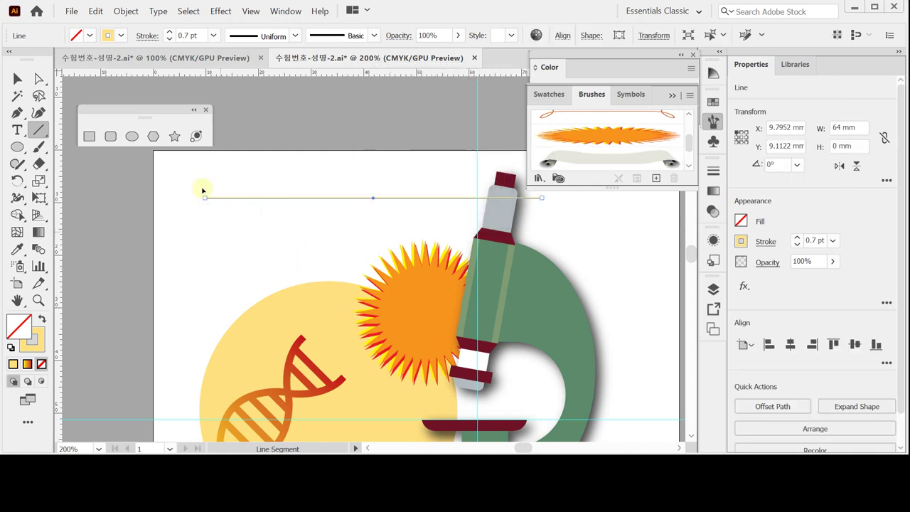
Apply the grey scroll banner brush to the 64 mm line and move it to about X 3.4 mm, Y 9.7 mm
{"action": "left_click", "coordinate": [579, 160]}
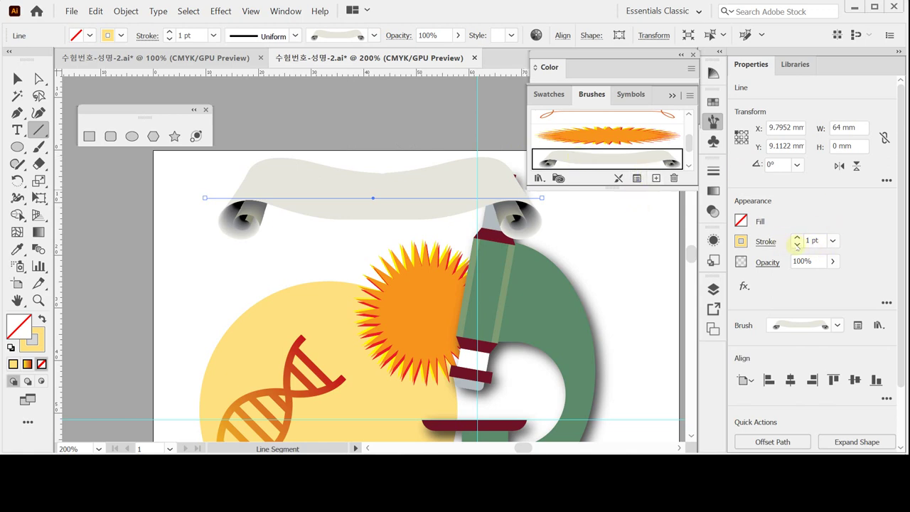
{"action": "left_click", "coordinate": [382, 201], "text": "ctrl"}
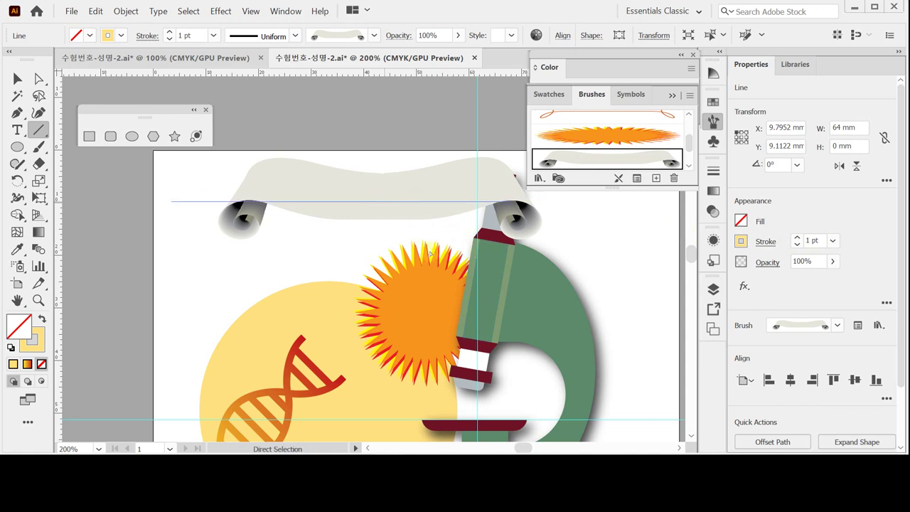
{"action": "key", "text": "ctrl+minus"}
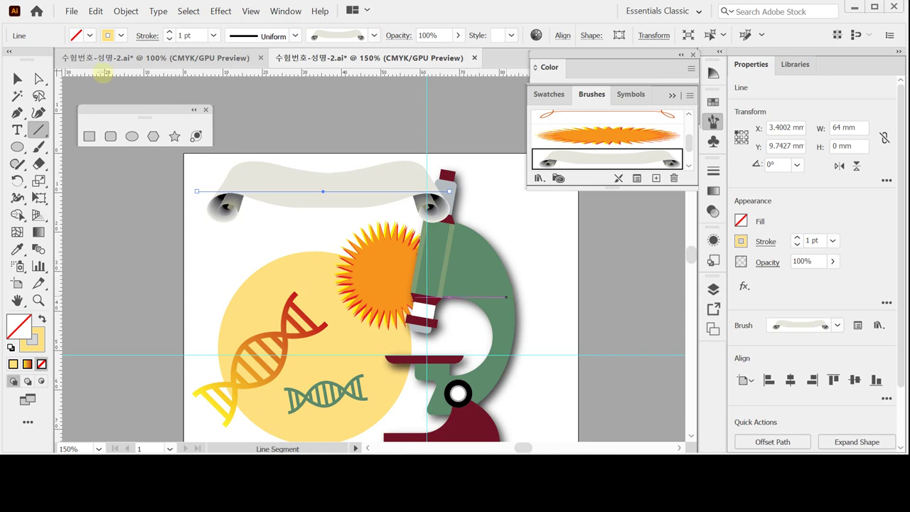
{"action": "left_click", "coordinate": [17, 78]}
{"action": "left_click", "coordinate": [164, 243]}
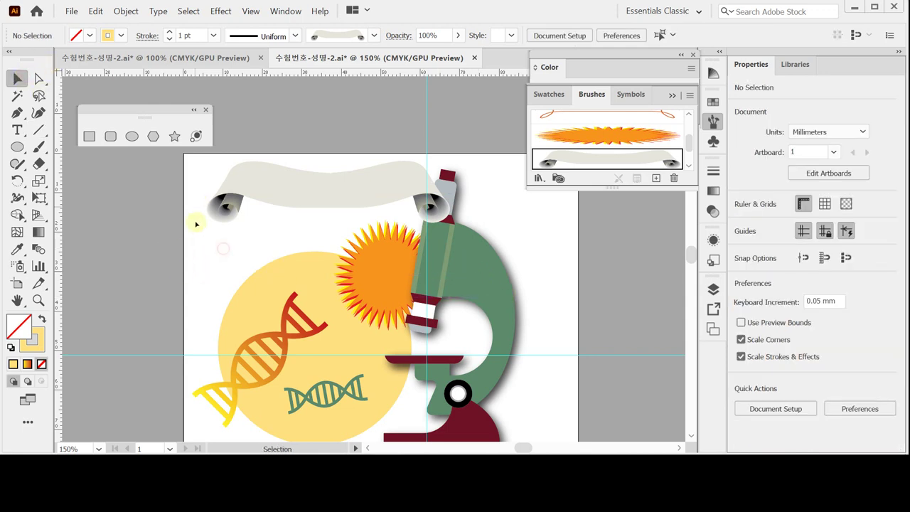
Move all artwork except the scroll banner 11 mm to the right and 1 mm down, and save the document
{"action": "key", "text": "ctrl+a"}
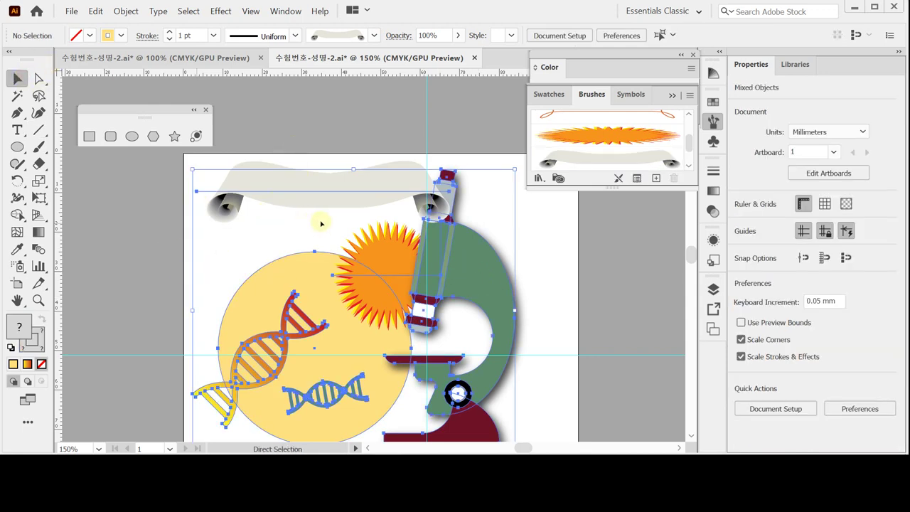
{"action": "key", "text": "ctrl+h"}
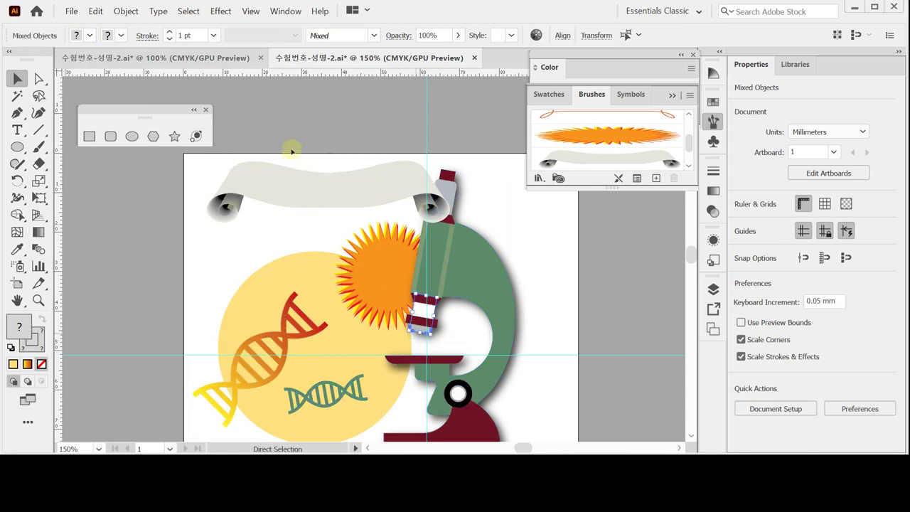
{"action": "key", "text": "ctrl+h"}
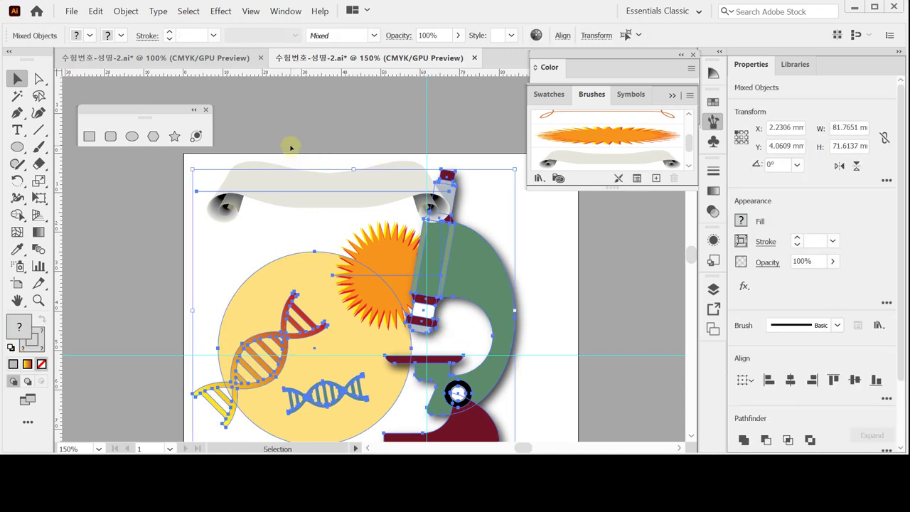
{"action": "left_click", "coordinate": [304, 210], "text": "shift"}
{"action": "key", "text": "Right"}
{"action": "key", "text": "Right"}
{"action": "key", "text": "Right"}
{"action": "key", "text": "Right"}
{"action": "key", "text": "Right"}
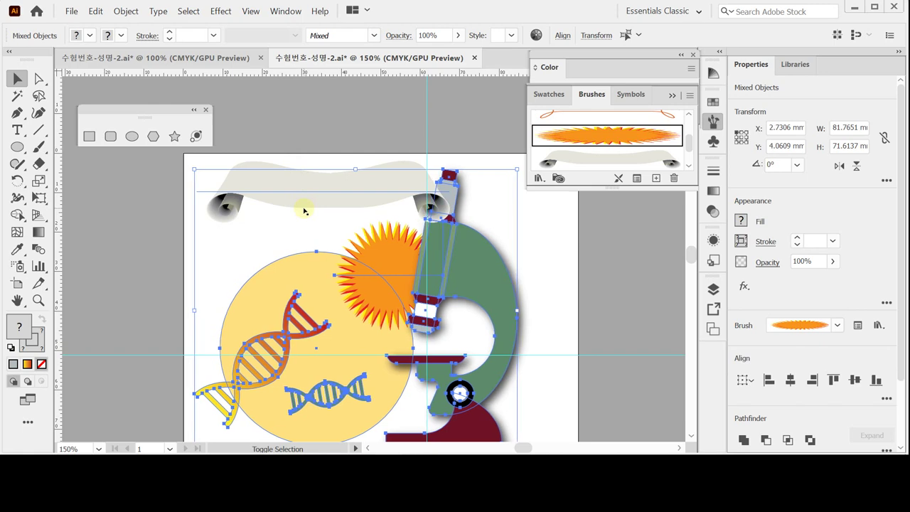
{"action": "key", "text": "Right"}
{"action": "key", "text": "Right"}
{"action": "key", "text": "Right"}
{"action": "key", "text": "Right"}
{"action": "key", "text": "Right"}
{"action": "key", "text": "Right"}
{"action": "key", "text": "Right"}
{"action": "key", "text": "Right"}
{"action": "key", "text": "Right"}
{"action": "key", "text": "Right"}
{"action": "key", "text": "Right"}
{"action": "key", "text": "Right"}
{"action": "key", "text": "Right"}
{"action": "key", "text": "Right"}
{"action": "key", "text": "Right"}
{"action": "key", "text": "Right"}
{"action": "key", "text": "Right"}
{"action": "key", "text": "Right"}
{"action": "key", "text": "Right"}
{"action": "key", "text": "Right"}
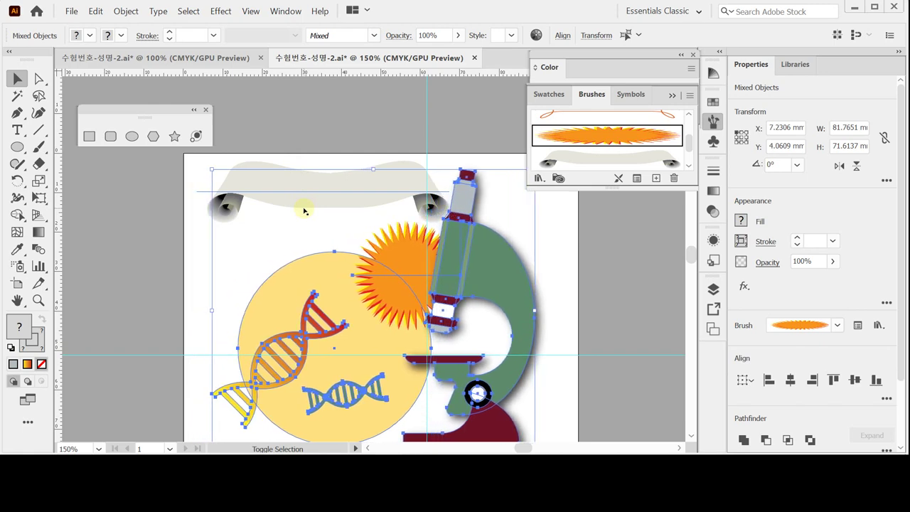
{"action": "key", "text": "Right"}
{"action": "key", "text": "Right"}
{"action": "key", "text": "Right"}
{"action": "key", "text": "Right"}
{"action": "key", "text": "Right"}
{"action": "key", "text": "Right"}
{"action": "key", "text": "Right"}
{"action": "key", "text": "Right"}
{"action": "key", "text": "Right"}
{"action": "key", "text": "Right"}
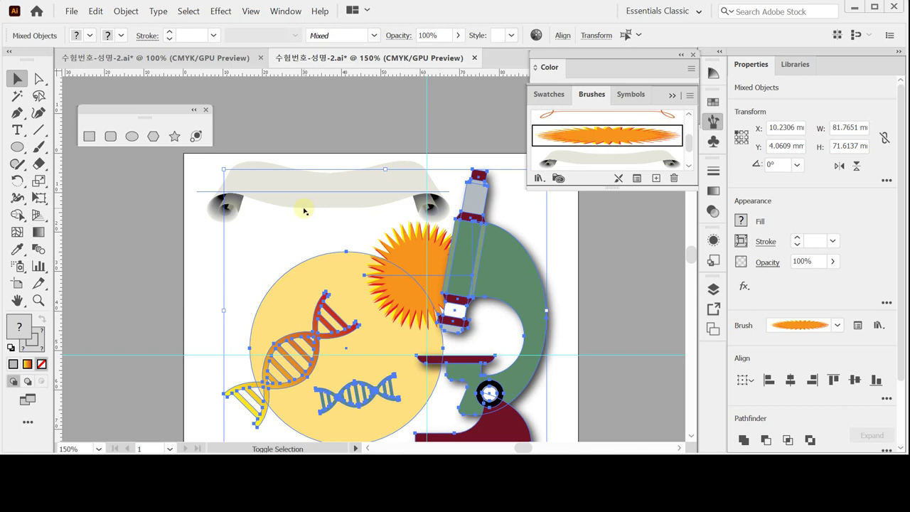
{"action": "key", "text": "Right"}
{"action": "key", "text": "Right"}
{"action": "key", "text": "Right"}
{"action": "key", "text": "Right"}
{"action": "key", "text": "Right"}
{"action": "key", "text": "Right"}
{"action": "key", "text": "Right"}
{"action": "key", "text": "Right"}
{"action": "key", "text": "Right"}
{"action": "key", "text": "Right"}
{"action": "key", "text": "Right"}
{"action": "key", "text": "Right"}
{"action": "key", "text": "Right"}
{"action": "key", "text": "Right"}
{"action": "key", "text": "Right"}
{"action": "key", "text": "Right"}
{"action": "key", "text": "Right"}
{"action": "key", "text": "Right"}
{"action": "key", "text": "Right"}
{"action": "key", "text": "Right"}
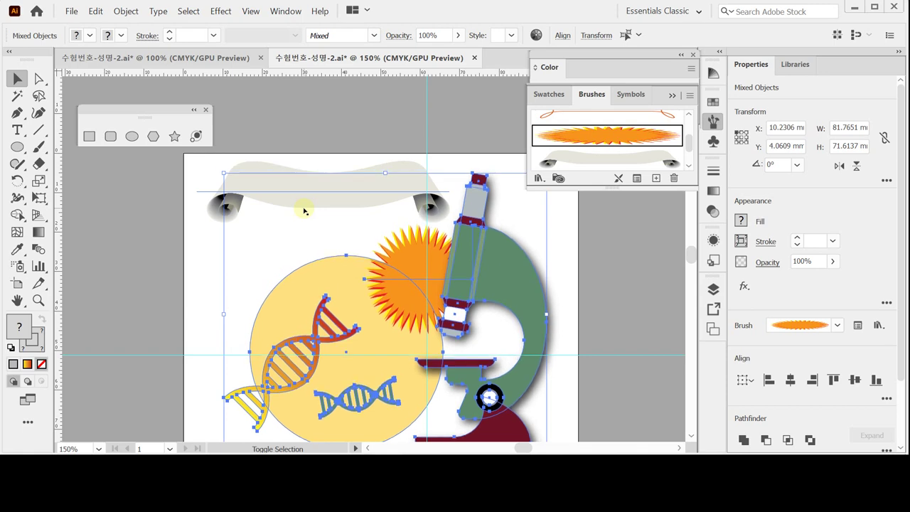
{"action": "key", "text": "a"}
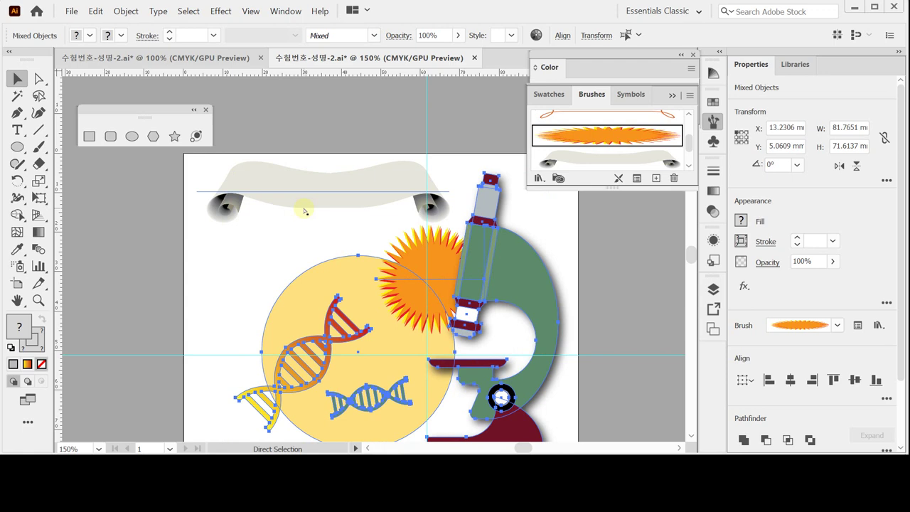
{"action": "key", "text": "ctrl+shift+a"}
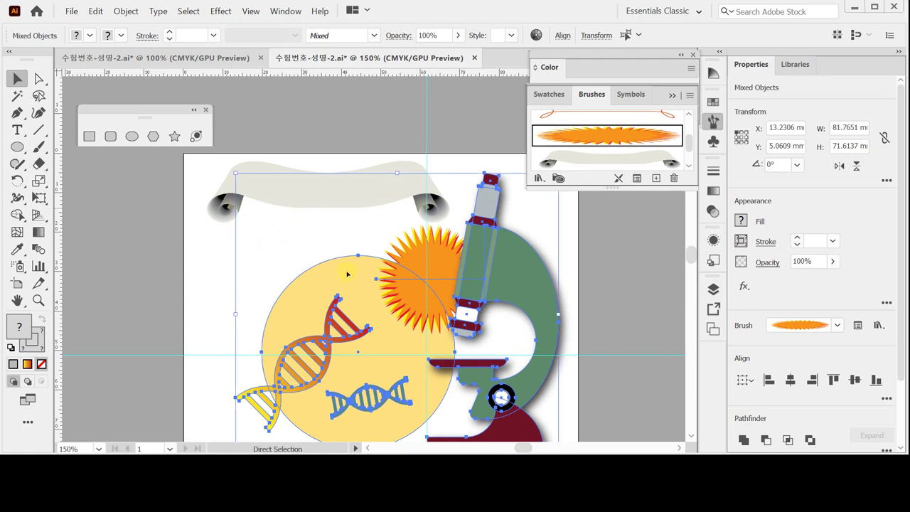
{"action": "key", "text": "ctrl+s"}
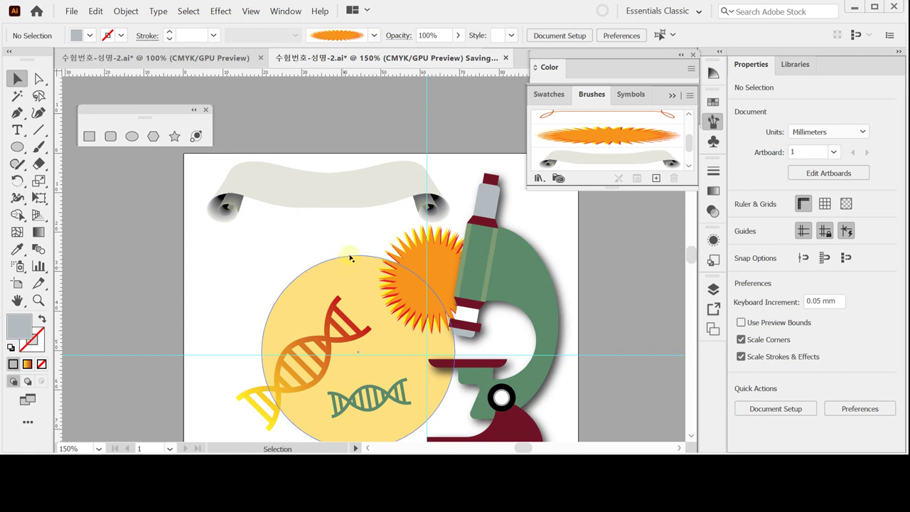
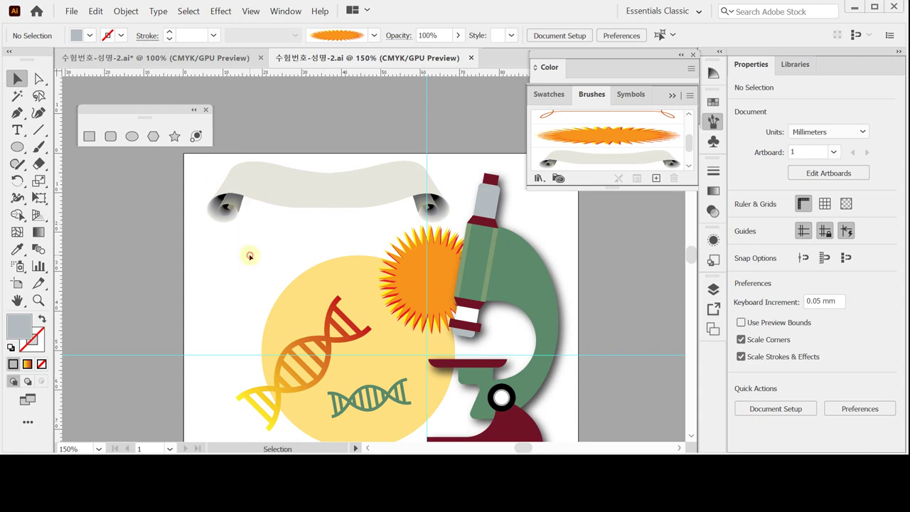
Place a point text object in the empty area below the scroll banner's left curl
{"action": "left_click", "coordinate": [18, 130]}
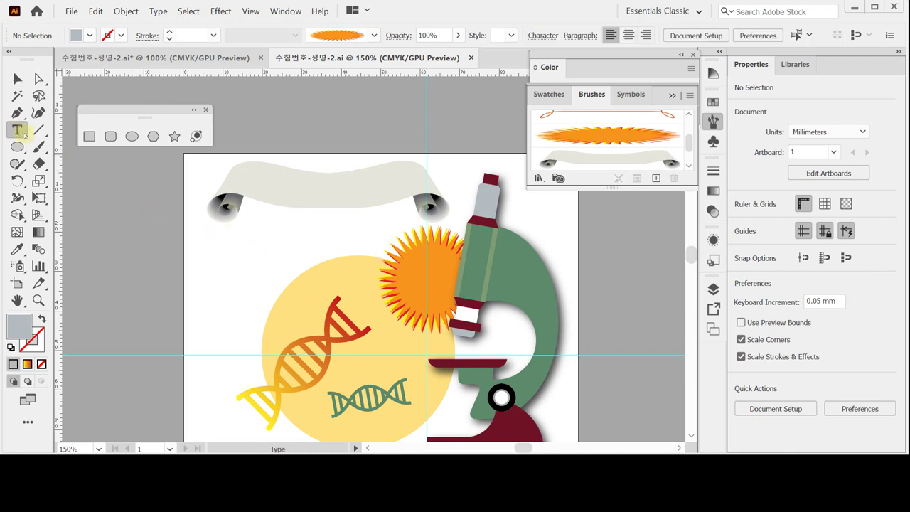
{"action": "left_click", "coordinate": [18, 130]}
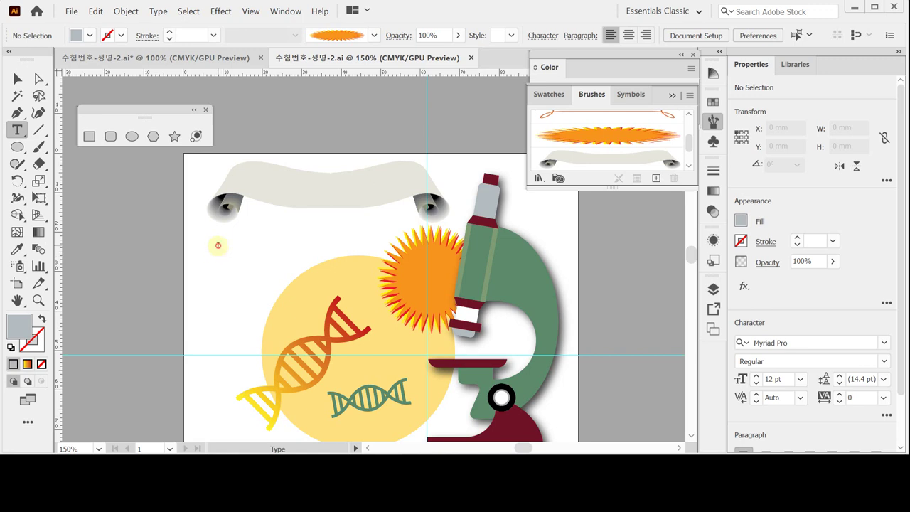
{"action": "left_click", "coordinate": [219, 246]}
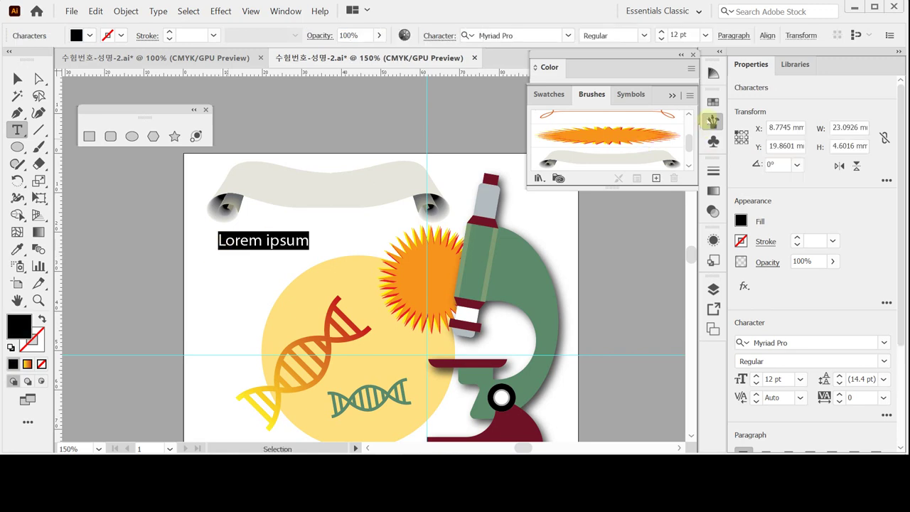
Set the placeholder text's font to Times New Roman Bold and its size to 20 pt
{"action": "left_click", "coordinate": [711, 121]}
{"action": "left_click", "coordinate": [713, 121]}
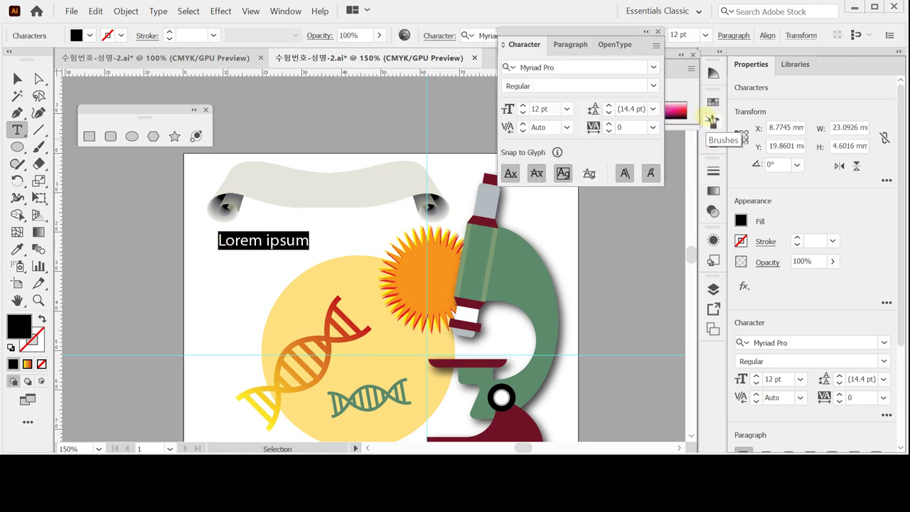
{"action": "left_click", "coordinate": [562, 69]}
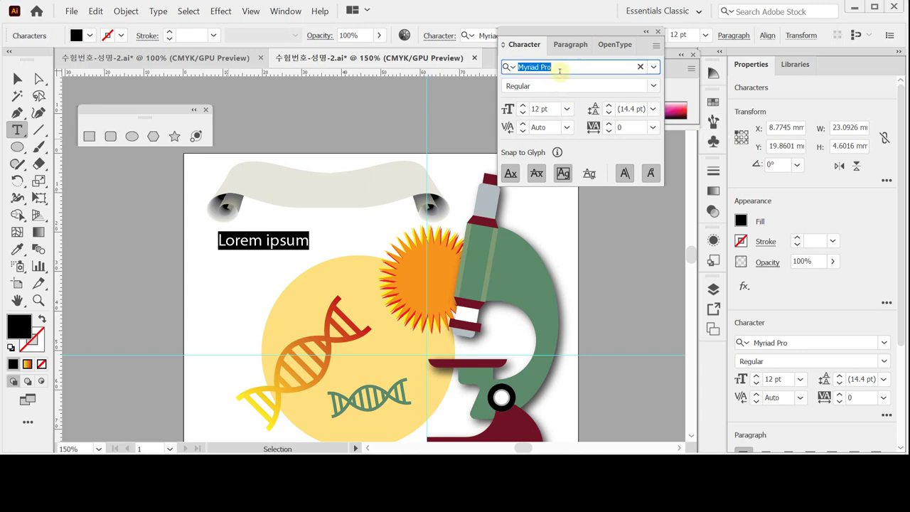
{"action": "type", "text": "ti"}
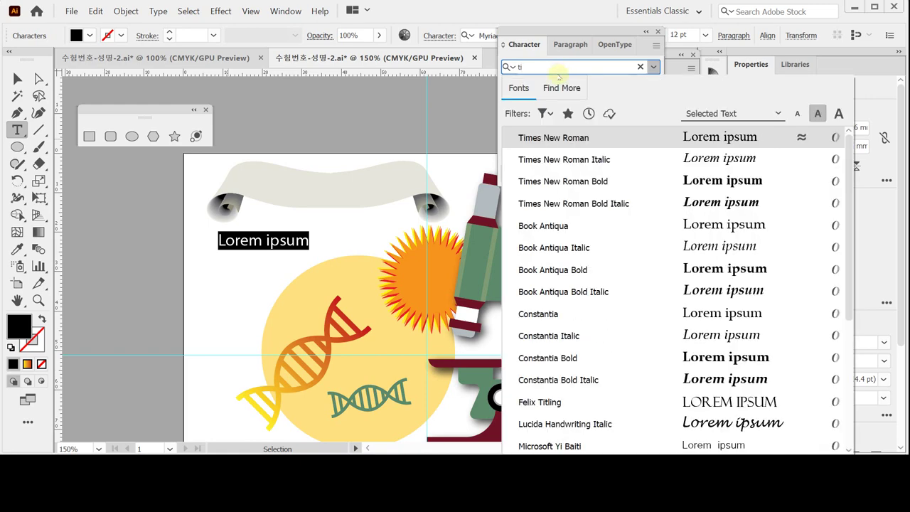
{"action": "key", "text": "Down"}
{"action": "key", "text": "Down"}
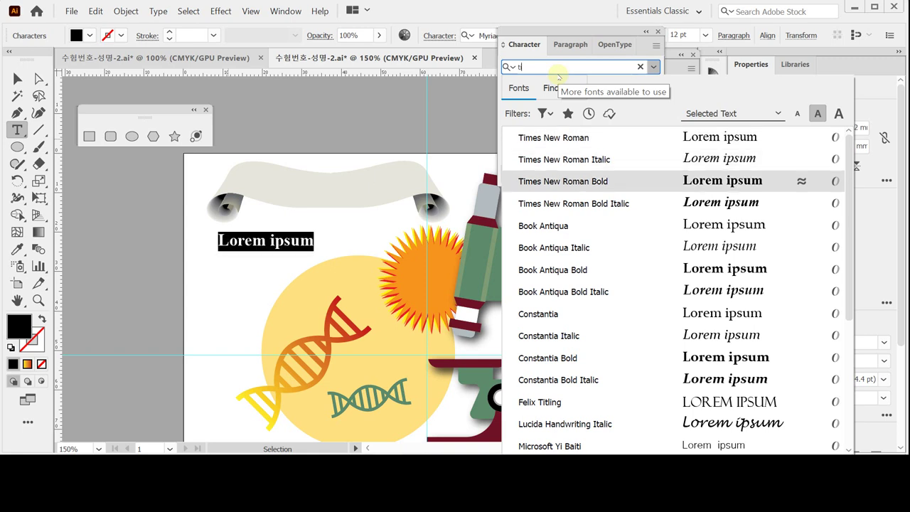
{"action": "key", "text": "Return"}
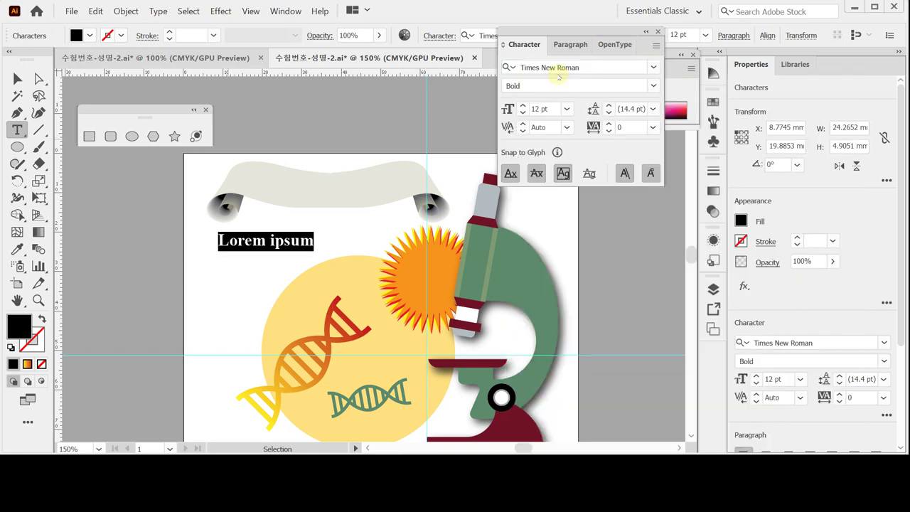
{"action": "left_click_drag", "start_coordinate": [556, 110], "coordinate": [485, 107]}
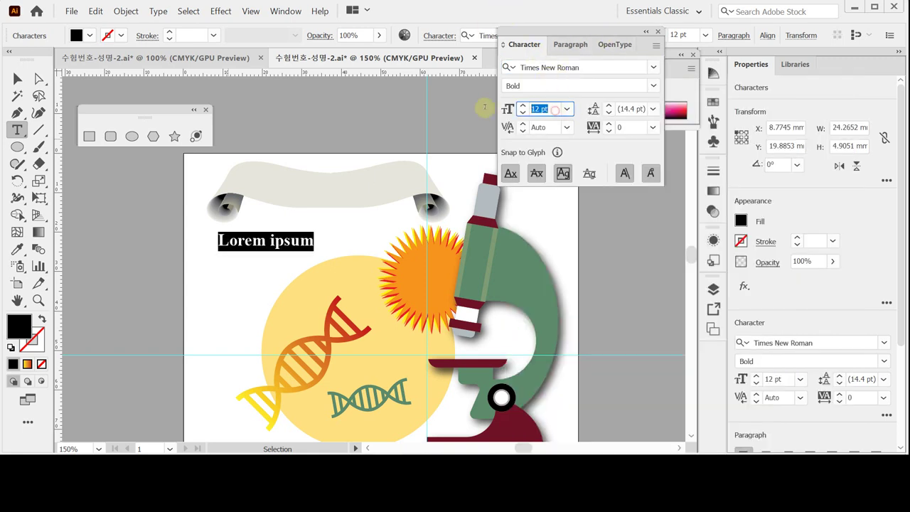
{"action": "type", "text": "20"}
{"action": "key", "text": "Return"}
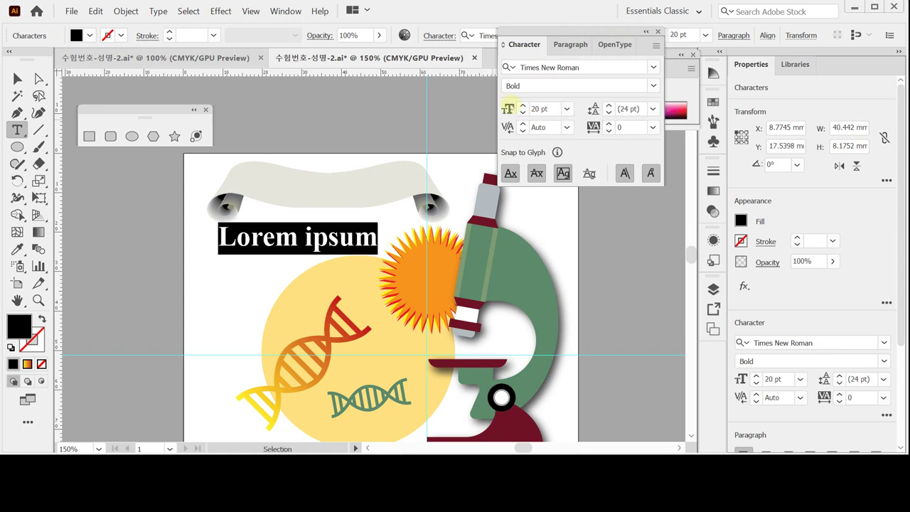
Set the placeholder text's fill colour to C 60, M 0, Y 30, K 0
{"action": "left_click", "coordinate": [681, 85]}
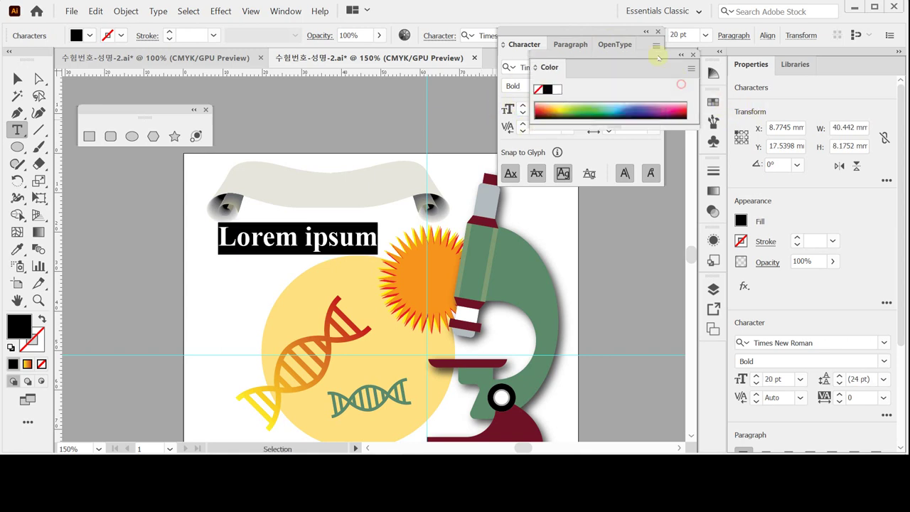
{"action": "left_click", "coordinate": [553, 66]}
{"action": "left_click", "coordinate": [554, 66]}
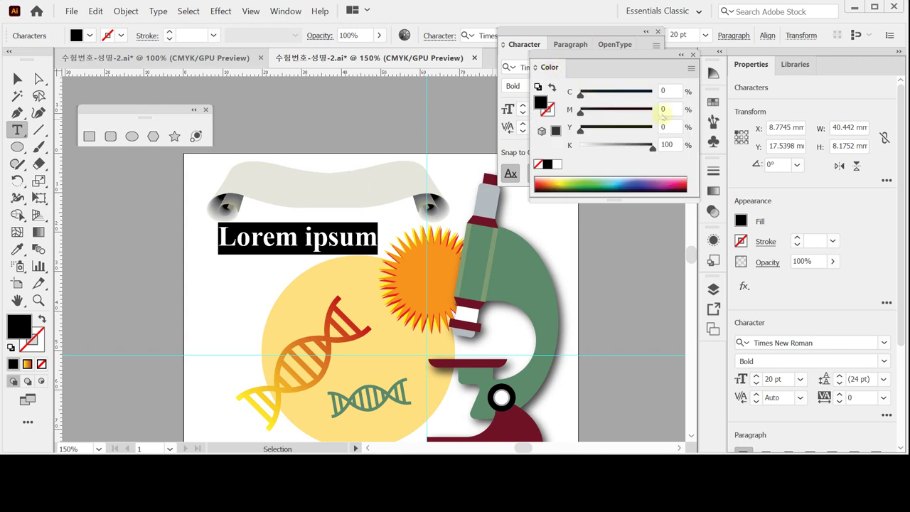
{"action": "left_click", "coordinate": [671, 90]}
{"action": "type", "text": "60"}
{"action": "key", "text": "Tab"}
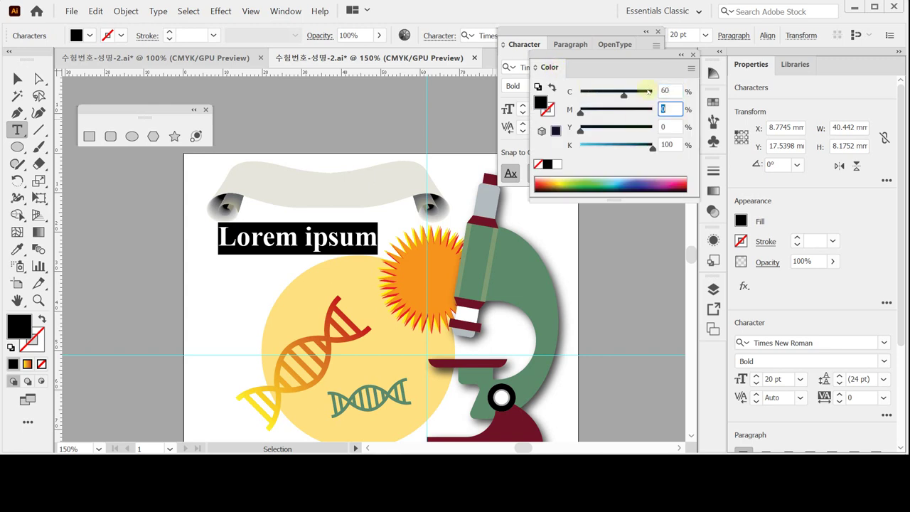
{"action": "key", "text": "Tab"}
{"action": "type", "text": "30"}
{"action": "key", "text": "Tab"}
{"action": "type", "text": "0"}
{"action": "key", "text": "Tab"}
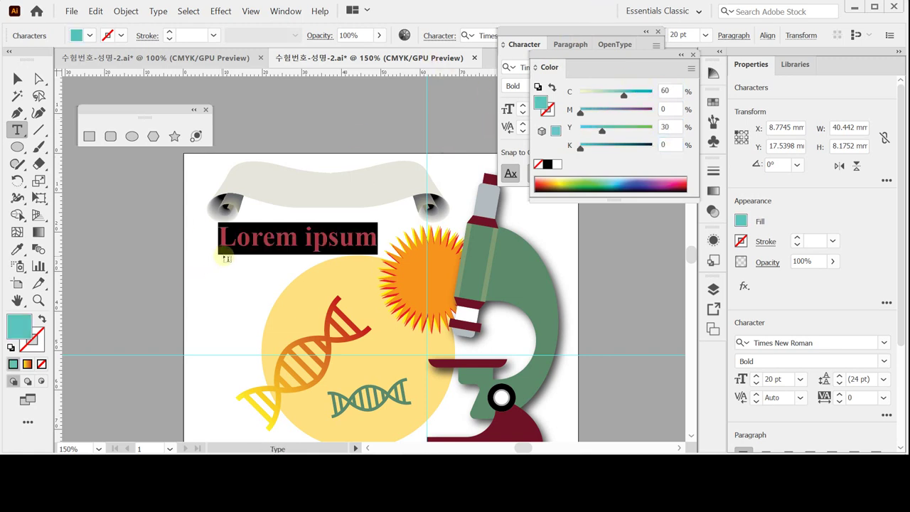
Replace the placeholder text below the banner with "SCIENCE" in capital letters
{"action": "key", "text": "Caps_Lock"}
{"action": "type", "text": "SC"}
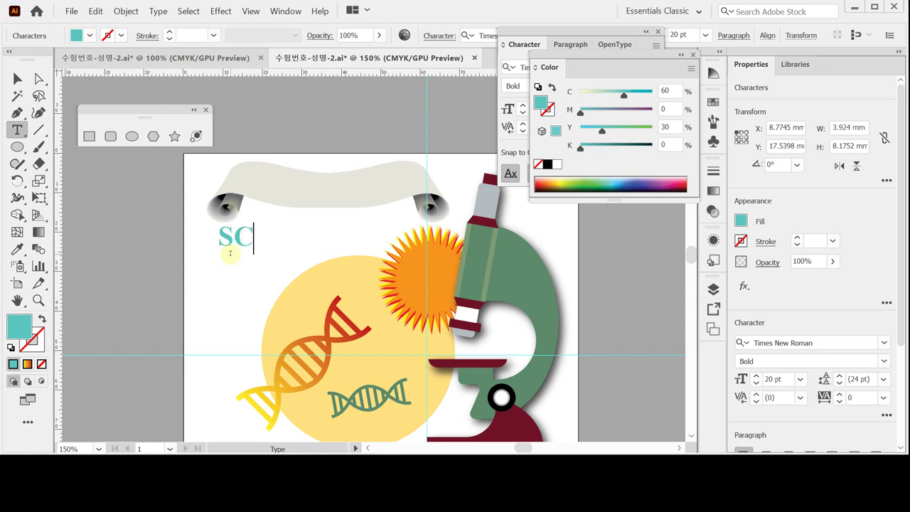
{"action": "type", "text": "IE"}
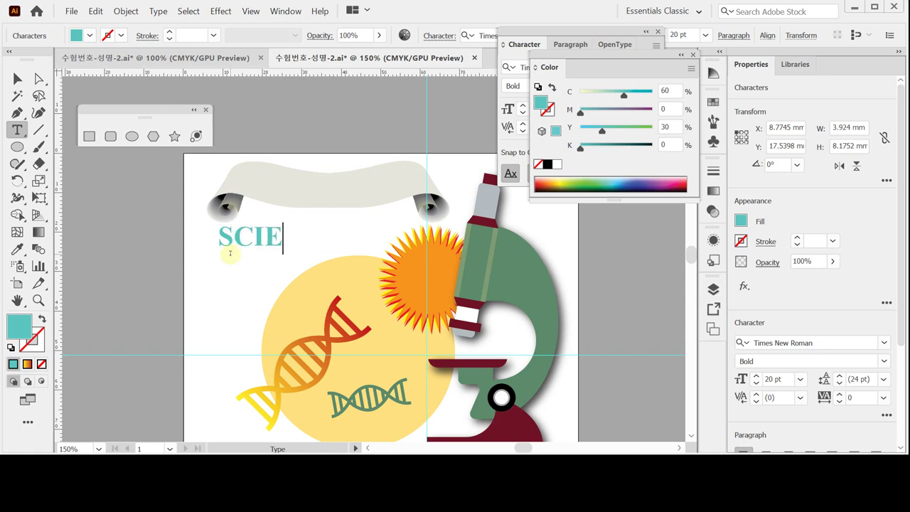
{"action": "type", "text": "NCE"}
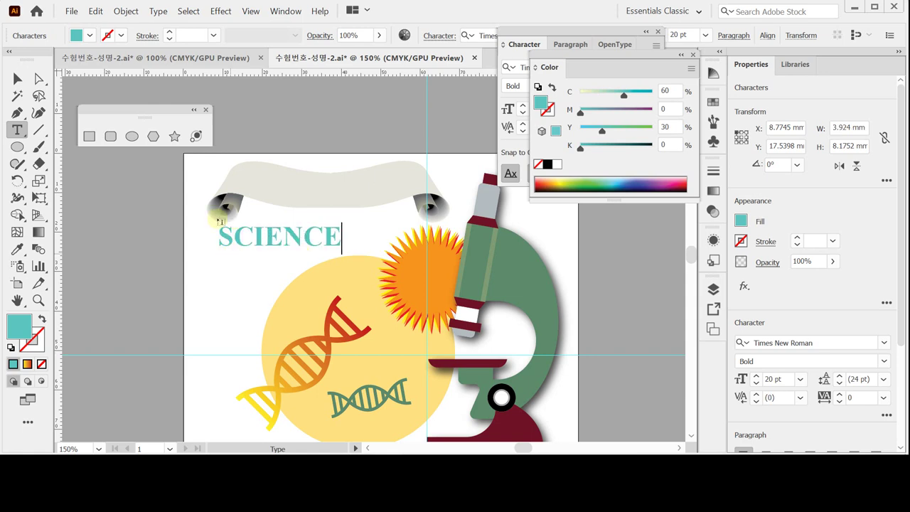
Finish editing the SCIENCE text and convert it to outlines
{"action": "key", "text": "Escape"}
{"action": "left_click", "coordinate": [15, 78]}
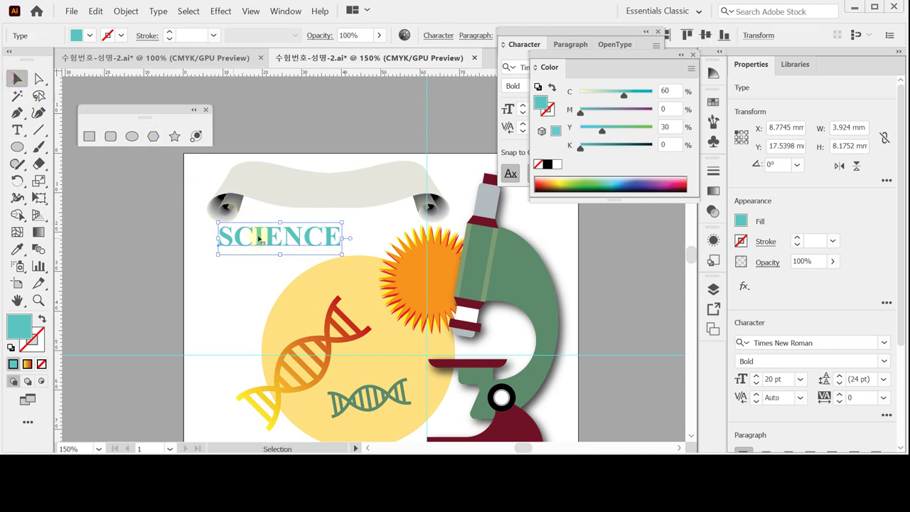
{"action": "right_click", "coordinate": [265, 239]}
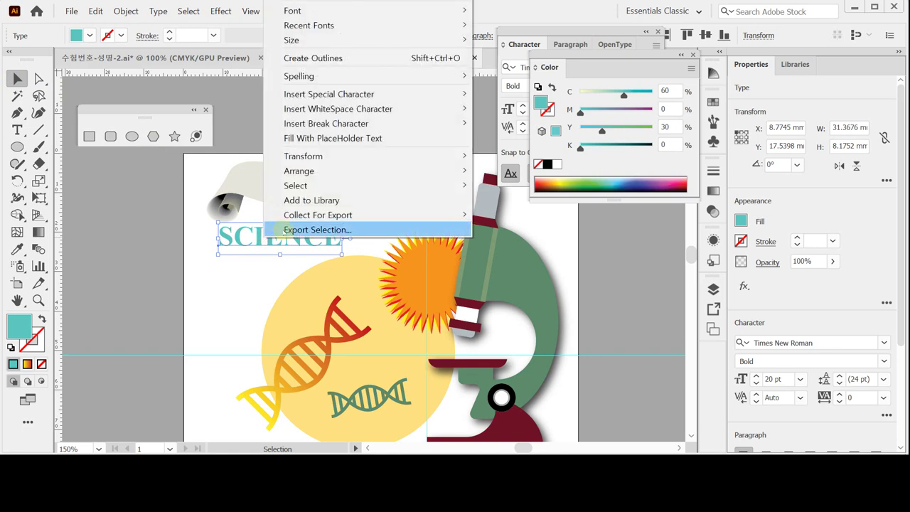
{"action": "left_click", "coordinate": [325, 59]}
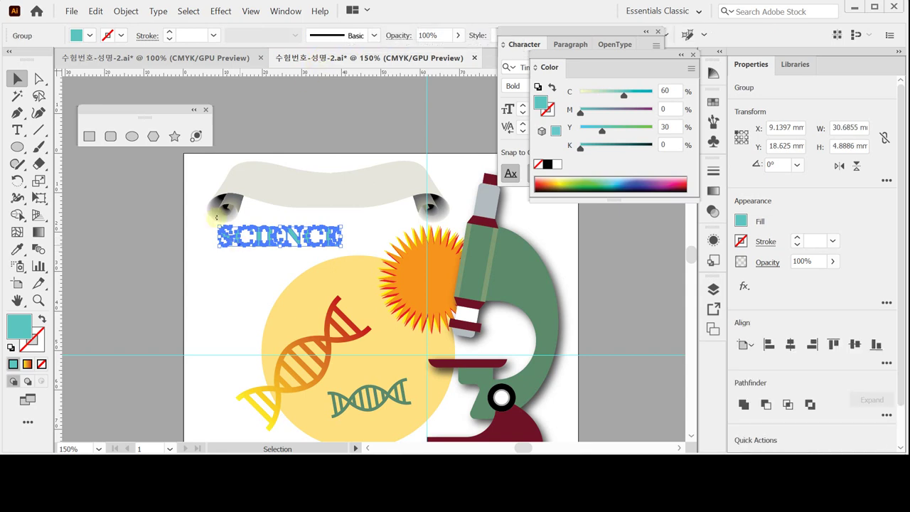
Deselect the SCIENCE lettering and set the drawing colours to no fill with the default black 1 pt stroke
{"action": "key", "text": "ctrl+plus"}
{"action": "key", "text": "ctrl+plus"}
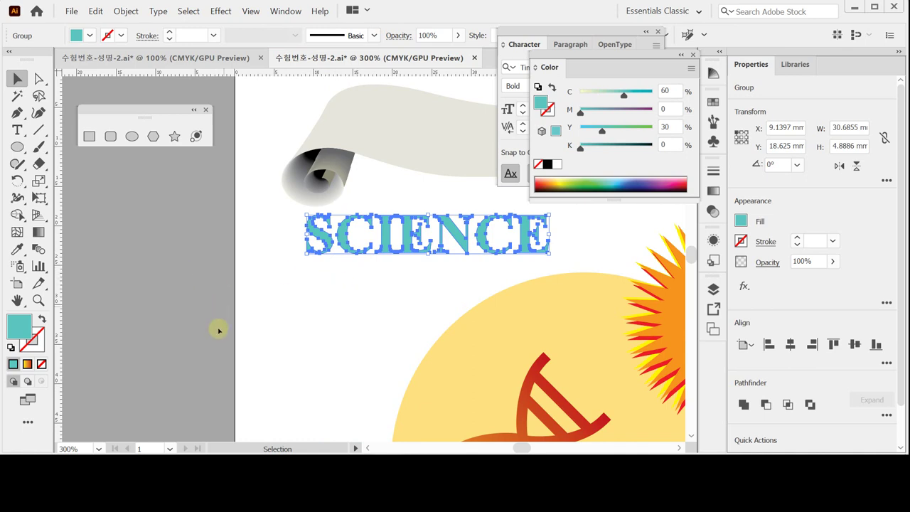
{"action": "left_click", "coordinate": [349, 304]}
{"action": "left_click", "coordinate": [321, 271]}
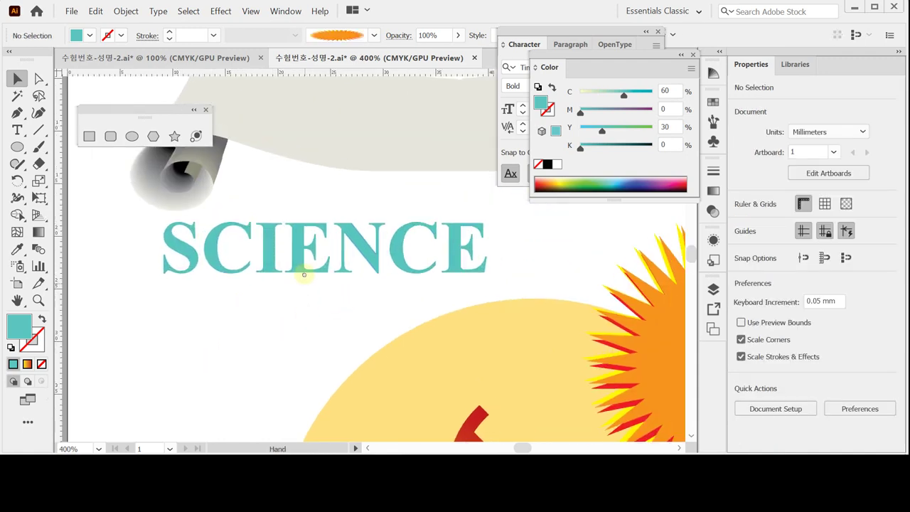
{"action": "left_click", "coordinate": [11, 347]}
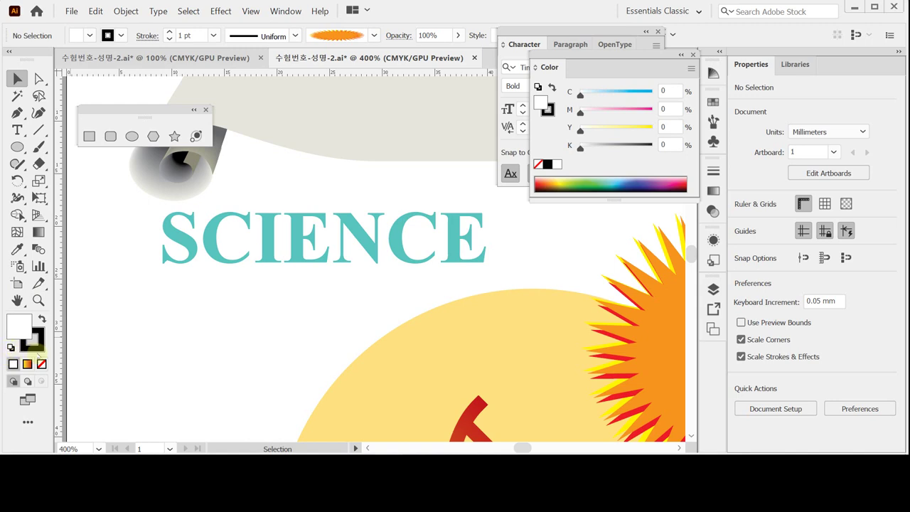
{"action": "left_click", "coordinate": [42, 364]}
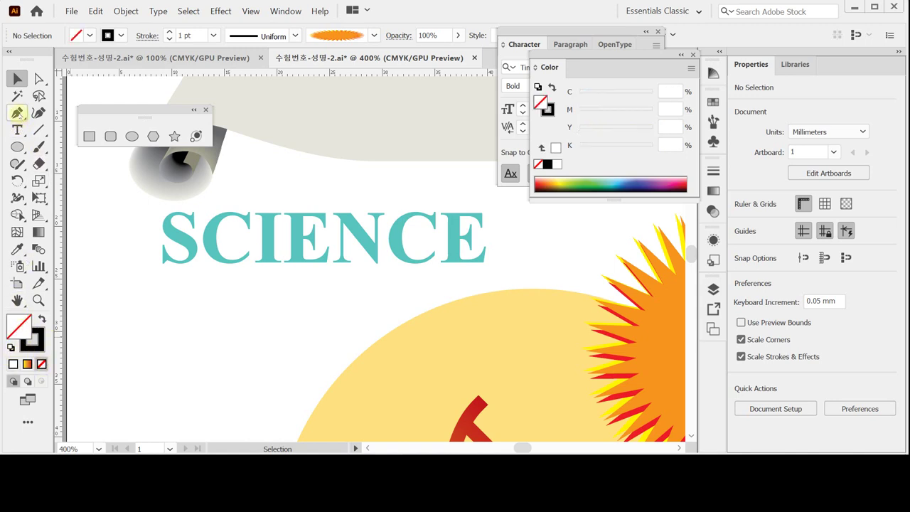
Draw a wavy four-point Pen path across the SCIENCE lettering, from about X 5.7 mm, Y 22 mm to about X 45.2 mm, Y 19.7 mm
{"action": "left_click", "coordinate": [18, 113]}
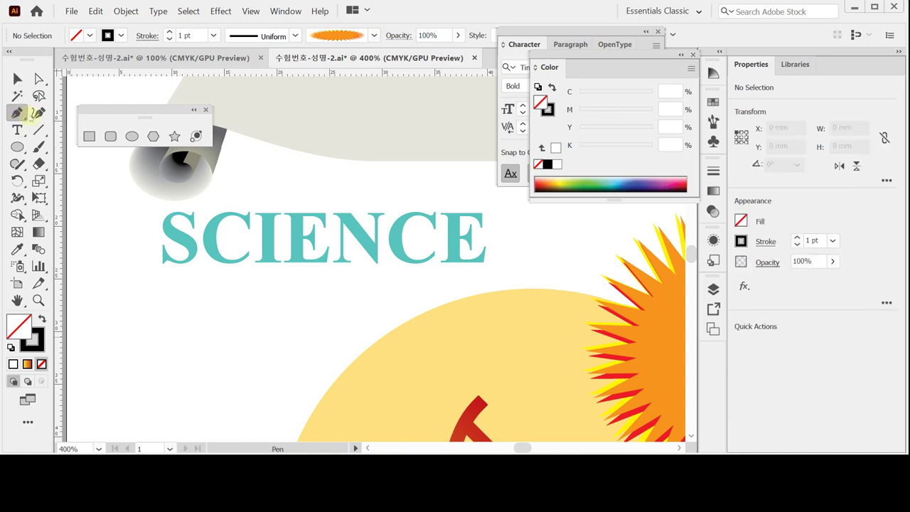
{"action": "key", "text": "Caps_Lock"}
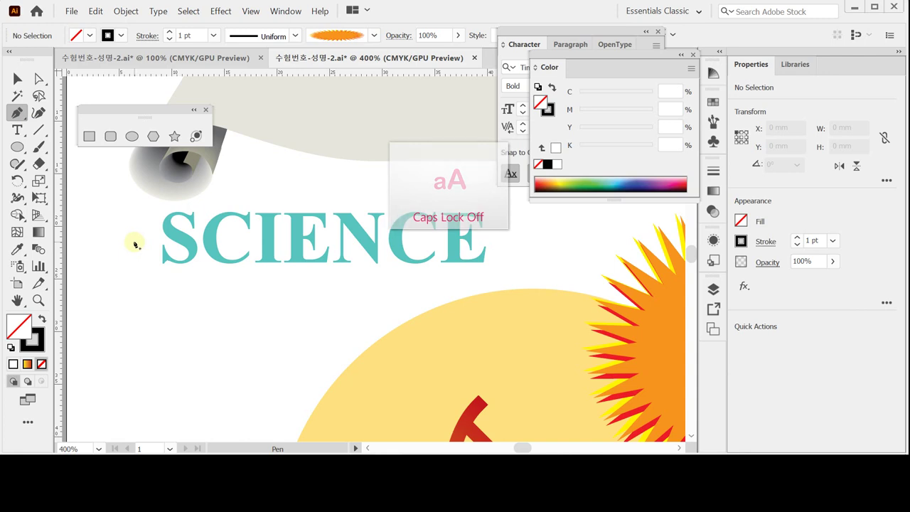
{"action": "key", "text": "space"}
{"action": "left_click_drag", "start_coordinate": [125, 251], "coordinate": [118, 256]}
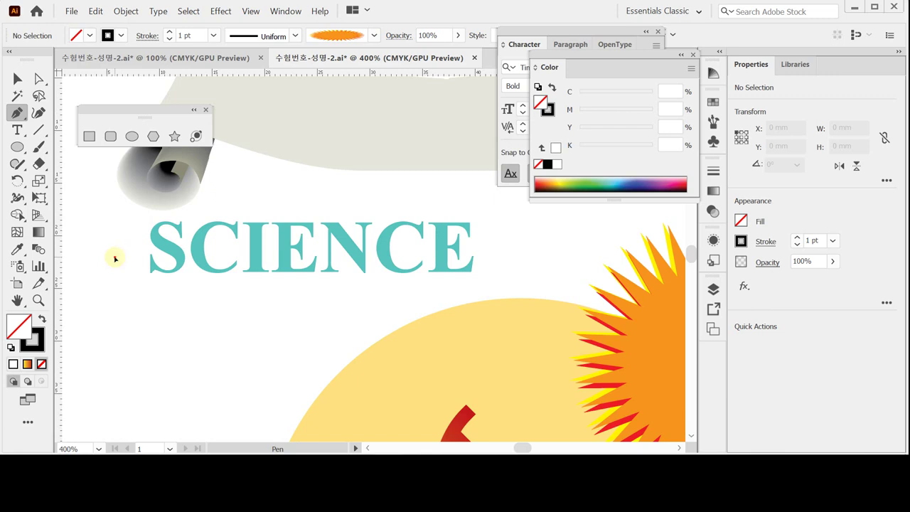
{"action": "left_click", "coordinate": [114, 256]}
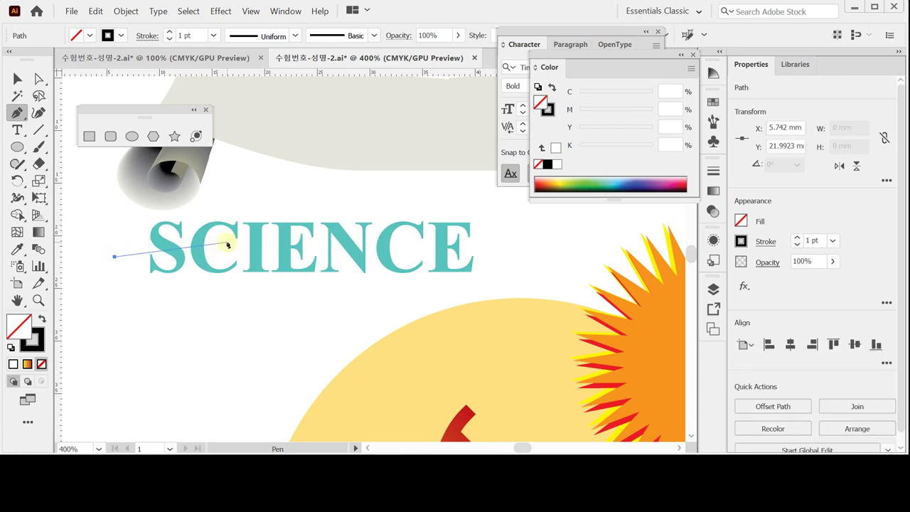
{"action": "left_click_drag", "start_coordinate": [227, 242], "coordinate": [253, 250]}
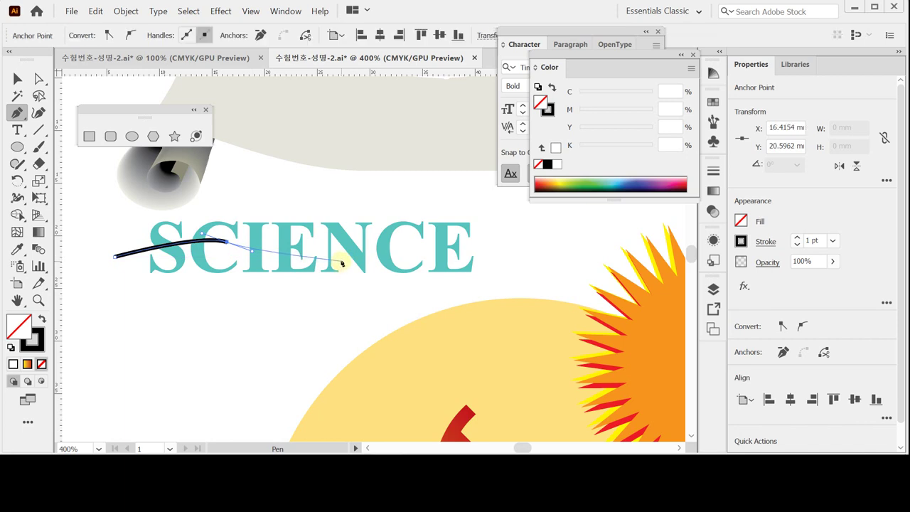
{"action": "key", "text": "Escape"}
{"action": "left_click_drag", "start_coordinate": [368, 261], "coordinate": [388, 255]}
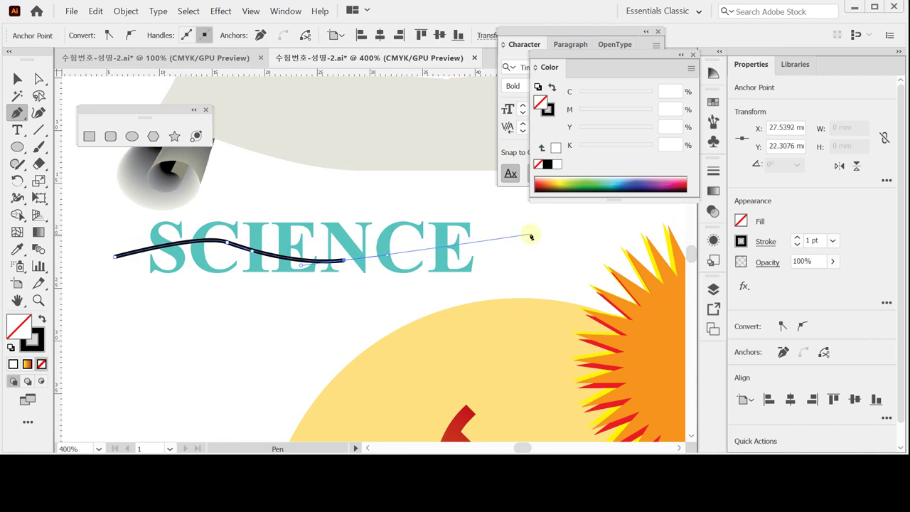
{"action": "left_click_drag", "start_coordinate": [532, 235], "coordinate": [570, 213]}
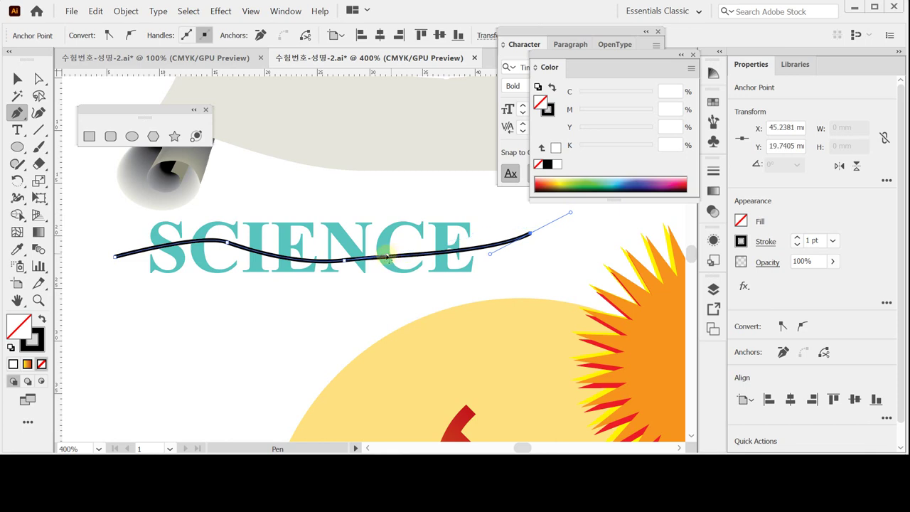
Smooth the wavy path's lower curve, move its second anchor to about X 16.2 mm, Y 20.4 mm, and raise its right end slightly
{"action": "left_click", "coordinate": [343, 261], "text": "ctrl"}
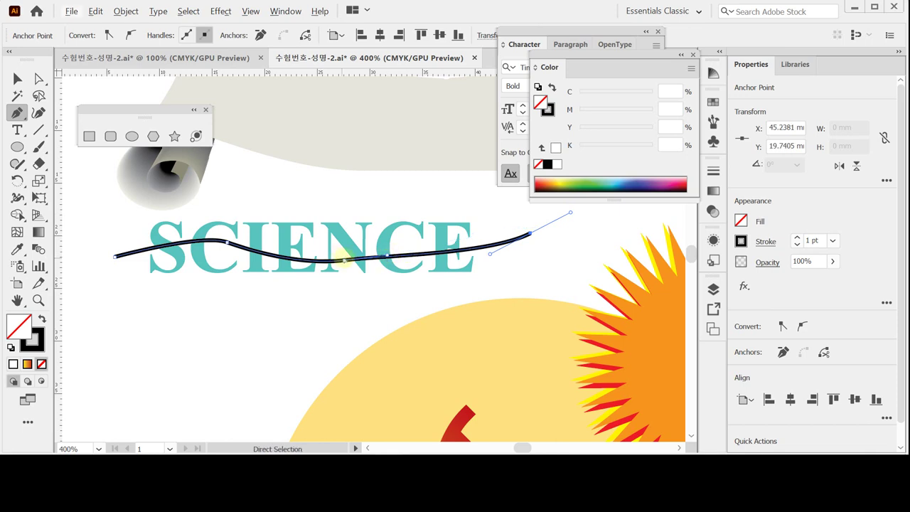
{"action": "left_click", "coordinate": [398, 259], "text": "ctrl"}
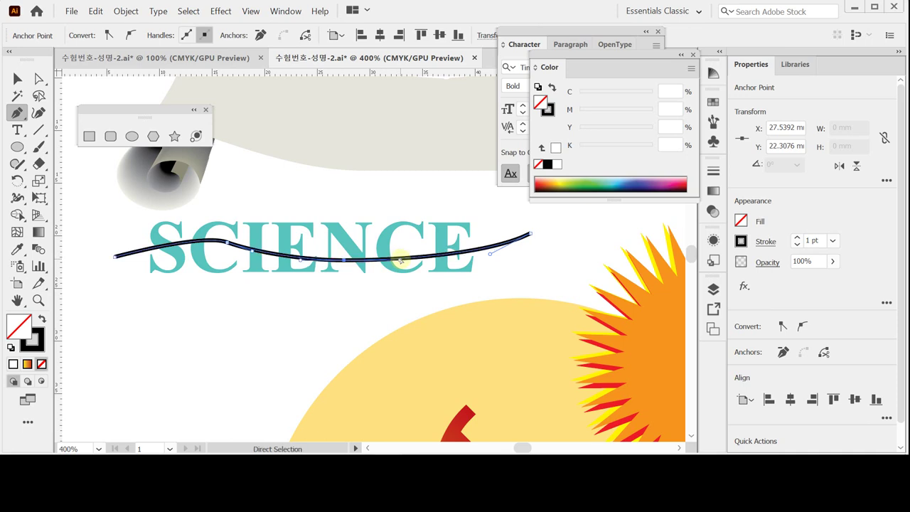
{"action": "left_click", "coordinate": [224, 242], "text": "ctrl"}
{"action": "left_click", "coordinate": [224, 241]}
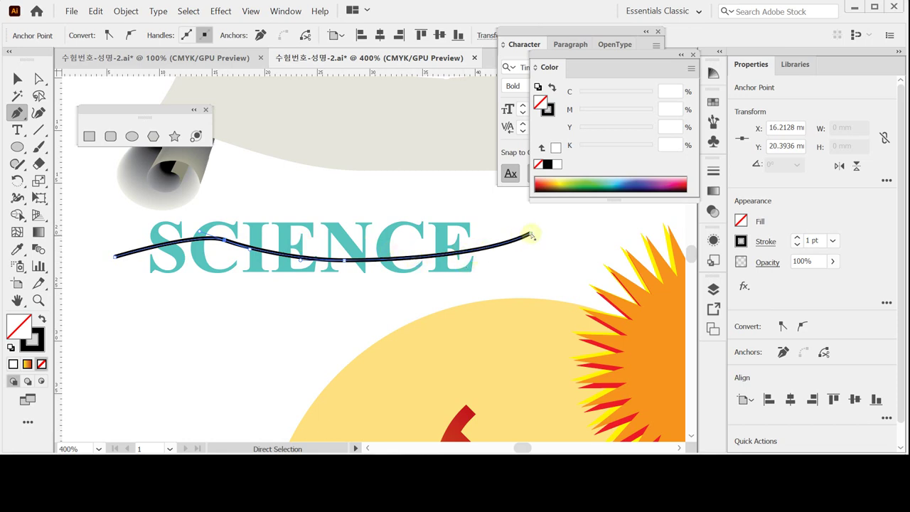
{"action": "left_click_drag", "start_coordinate": [531, 233], "coordinate": [570, 208]}
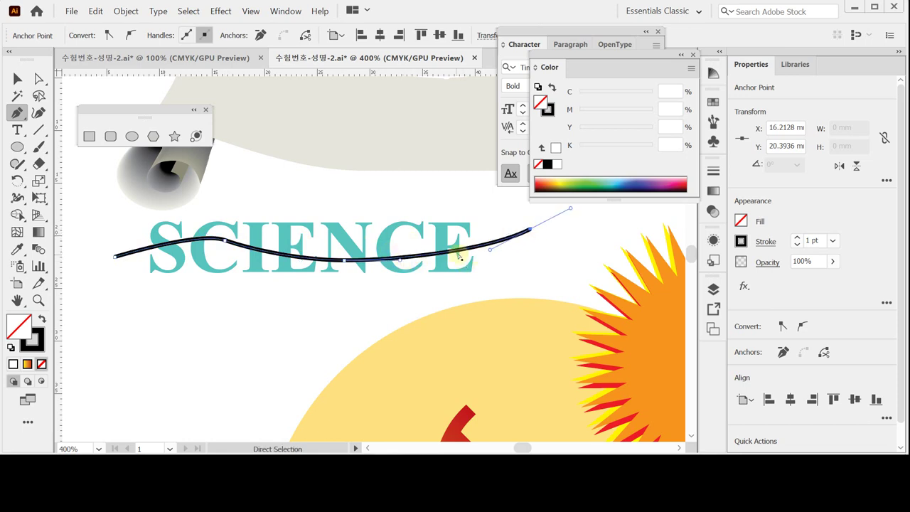
Raise the wavy path's right end anchor to about X 45.2 mm, Y 18.7 mm and save the document
{"action": "left_click_drag", "start_coordinate": [530, 232], "coordinate": [530, 225]}
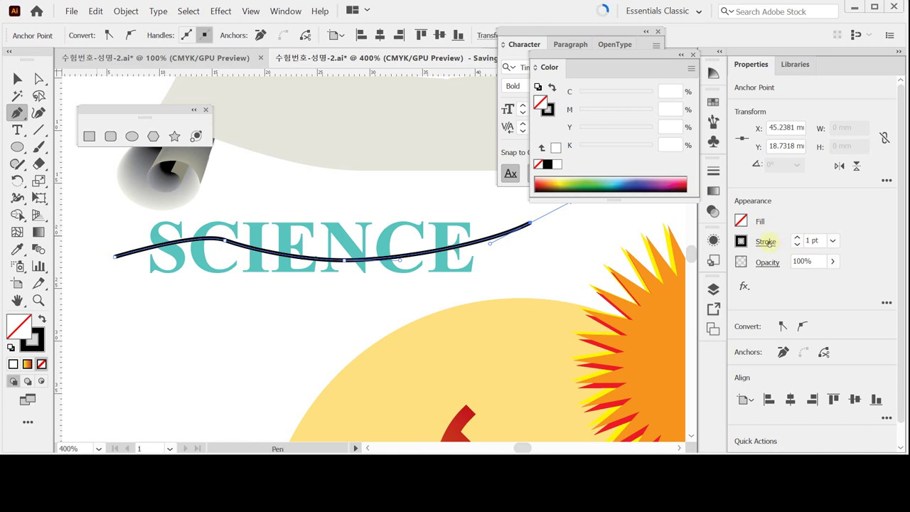
{"action": "key", "text": "ctrl+s"}
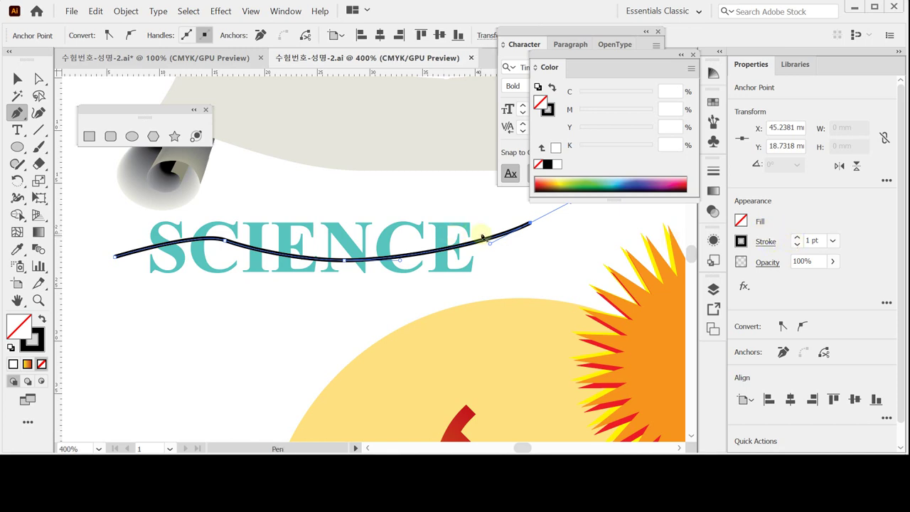
Outline the stroke of the wavy path across the SCIENCE lettering so it becomes a filled black shape
{"action": "left_click", "coordinate": [96, 10]}
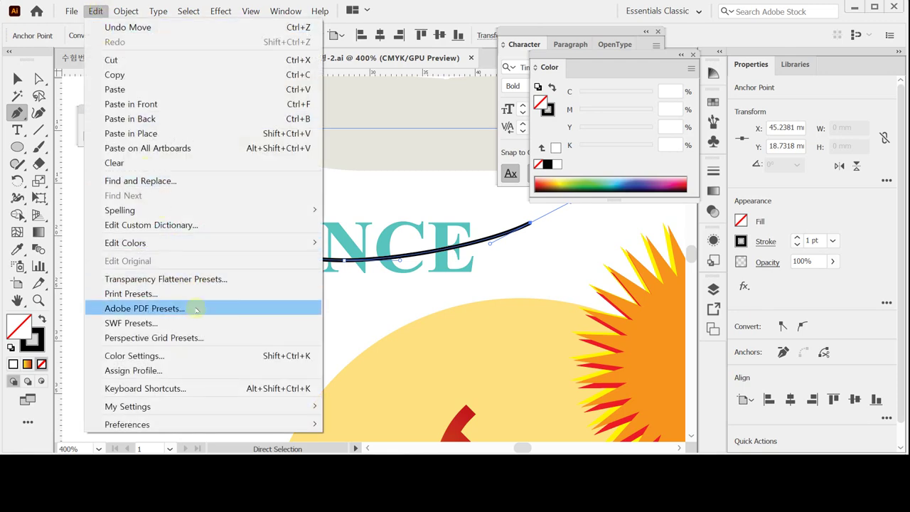
{"action": "left_click", "coordinate": [125, 11]}
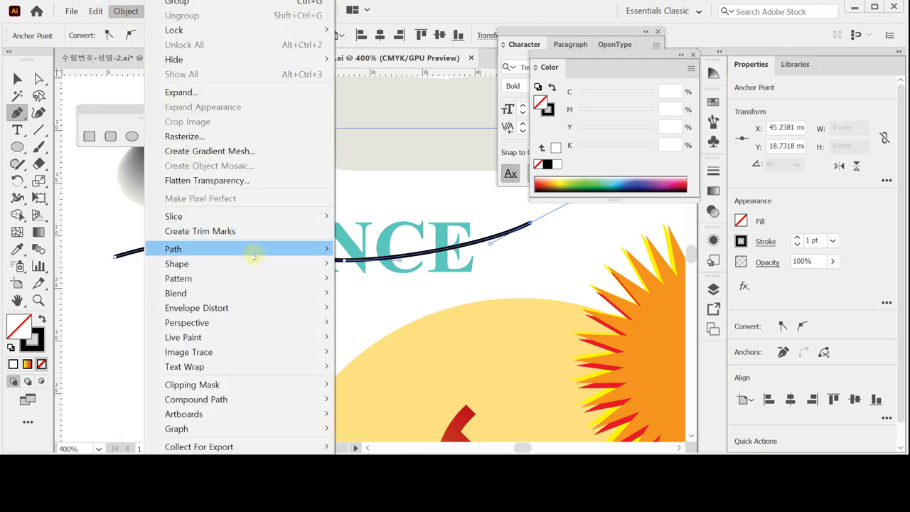
{"action": "mouse_move", "coordinate": [306, 248]}
{"action": "left_click", "coordinate": [382, 283]}
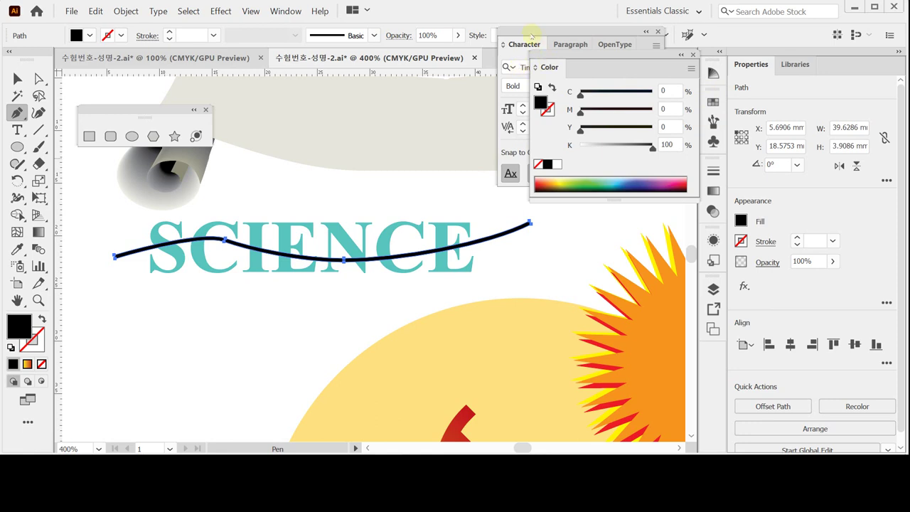
Close the Character panel and examine the outlined wavy shape over the lettering in Outline view
{"action": "left_click_drag", "start_coordinate": [531, 36], "coordinate": [530, 33]}
{"action": "key", "text": "ctrl+y"}
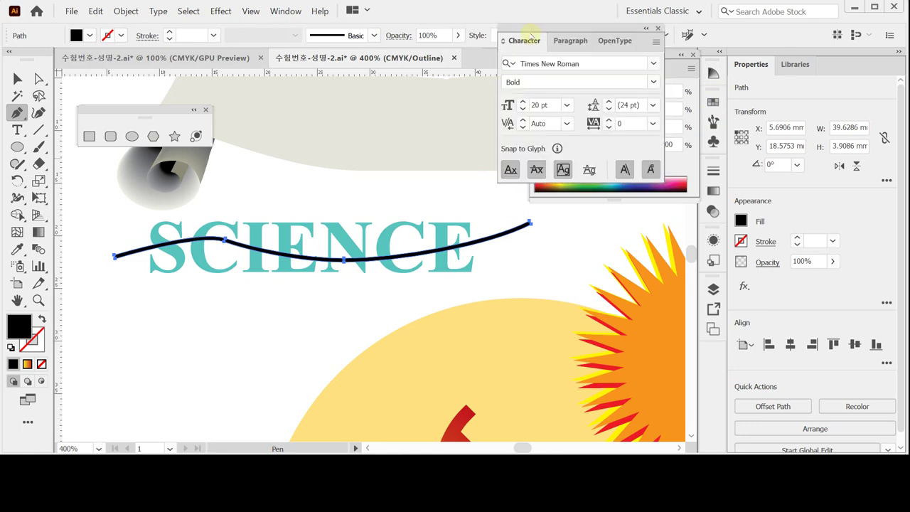
{"action": "key", "text": "ctrl+t"}
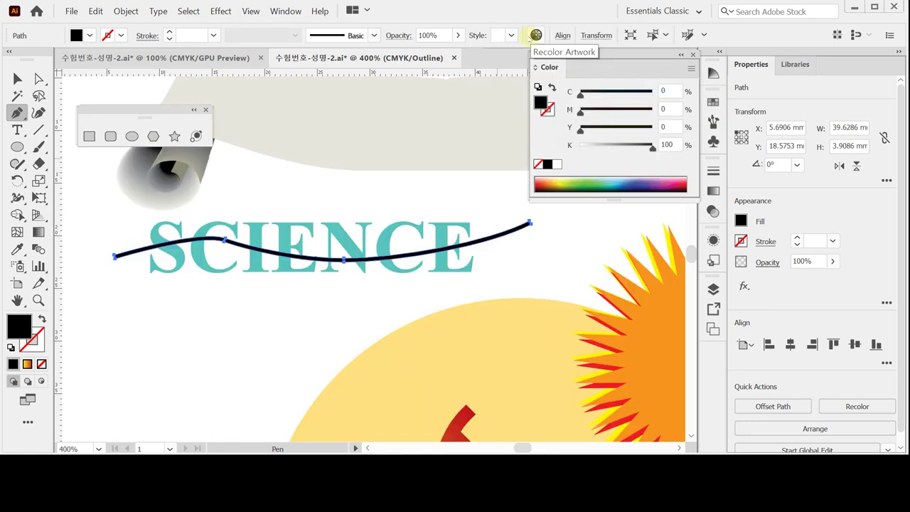
{"action": "key", "text": "ctrl+y"}
{"action": "key", "text": "ctrl+y"}
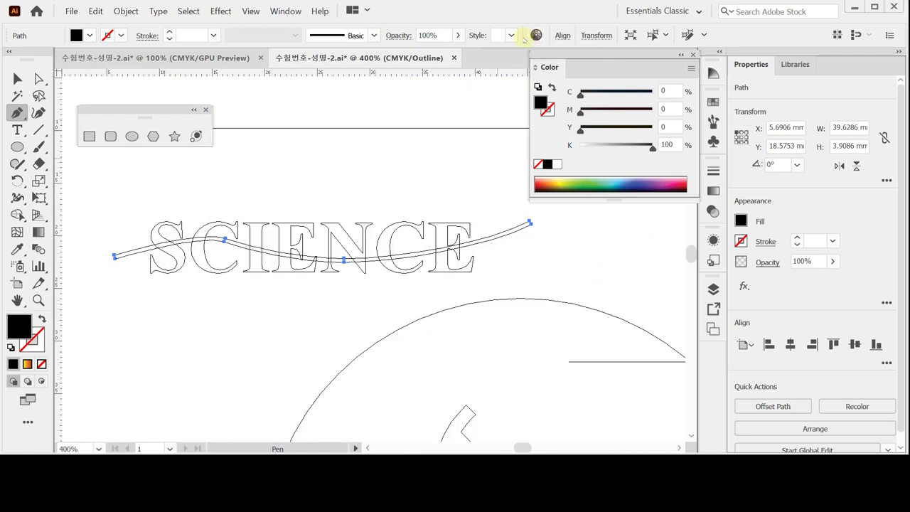
{"action": "key", "text": "ctrl+y"}
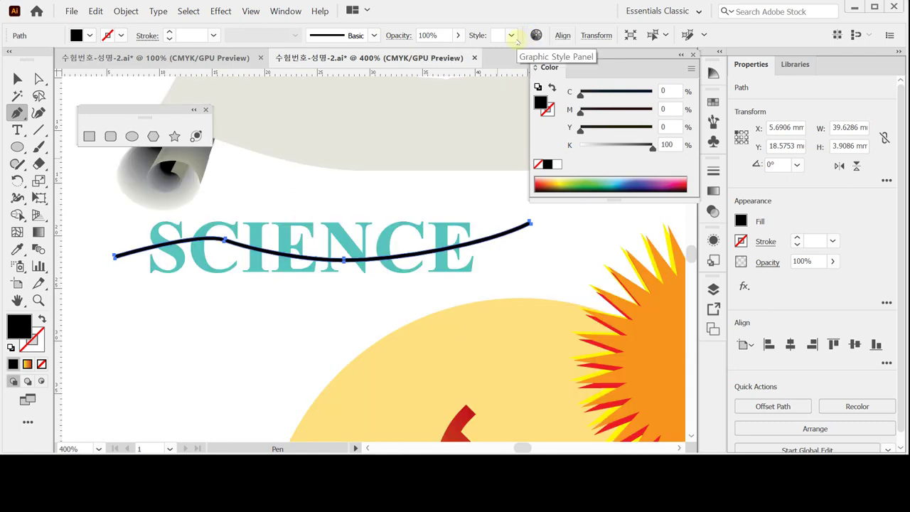
Select the SCIENCE lettering together with the wavy shape and apply the Pathfinder Trim operation
{"action": "key", "text": "v"}
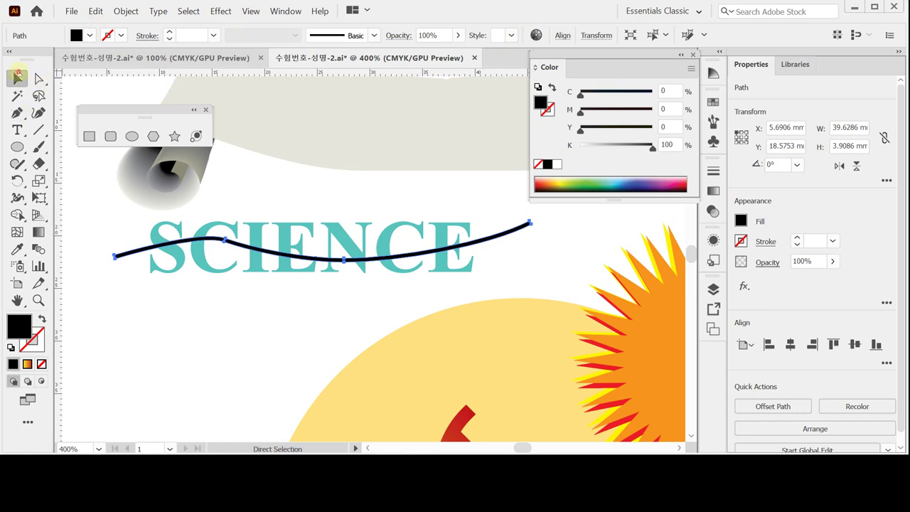
{"action": "left_click", "coordinate": [229, 321]}
{"action": "left_click_drag", "start_coordinate": [244, 307], "coordinate": [301, 214]}
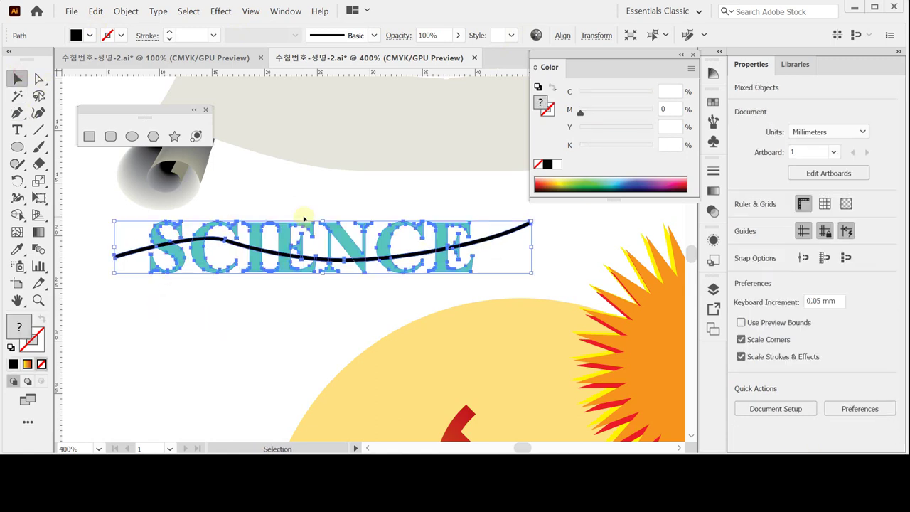
{"action": "left_click", "coordinate": [260, 295]}
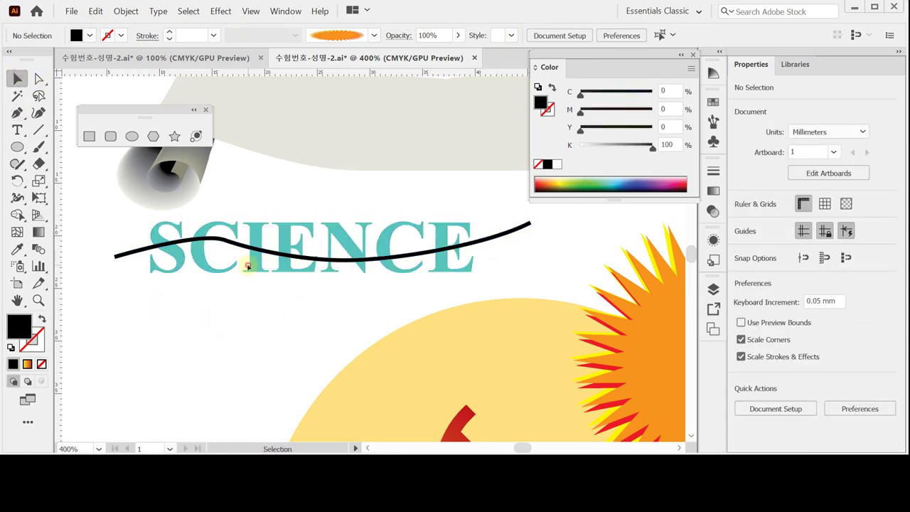
{"action": "left_click_drag", "start_coordinate": [232, 309], "coordinate": [301, 224]}
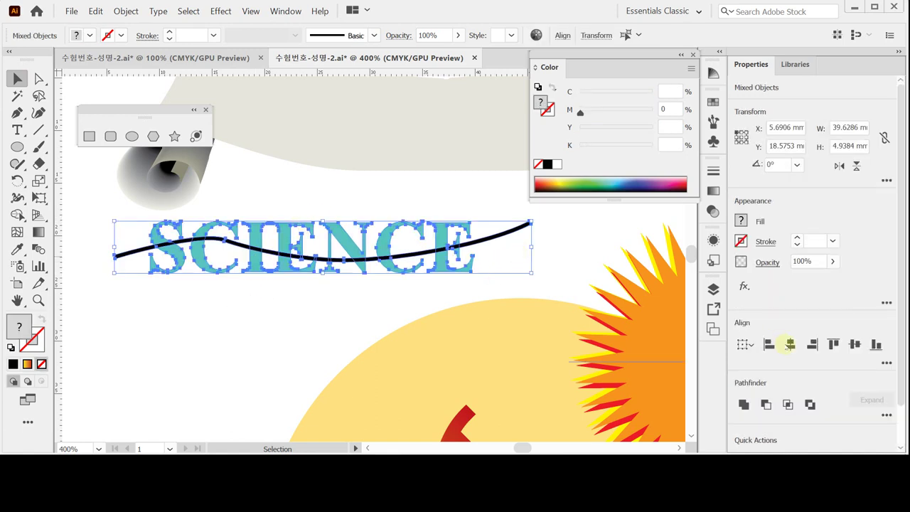
{"action": "scroll", "coordinate": [889, 384], "scroll_direction": "down", "scroll_amount": 2}
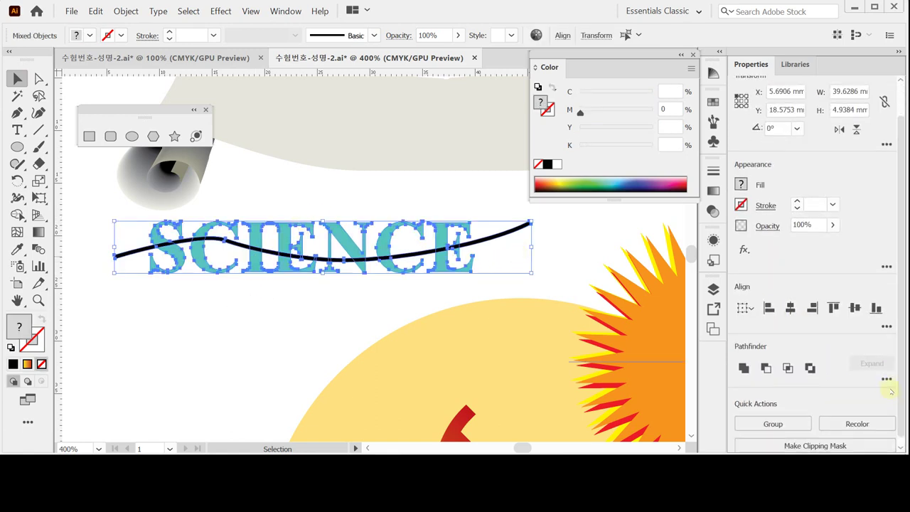
{"action": "left_click", "coordinate": [886, 380]}
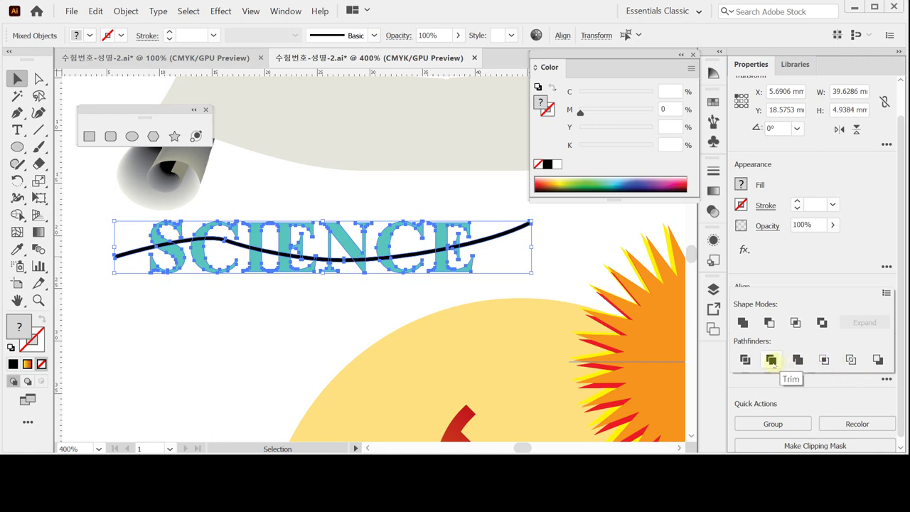
{"action": "left_click", "coordinate": [772, 361]}
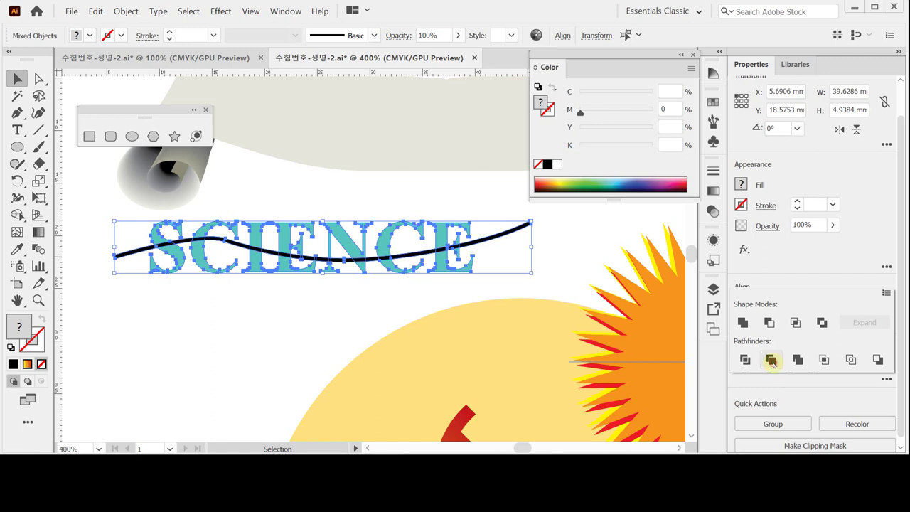
Isolate the trimmed group and delete the black wavy band from it, leaving the split letters
{"action": "double_click", "coordinate": [329, 257]}
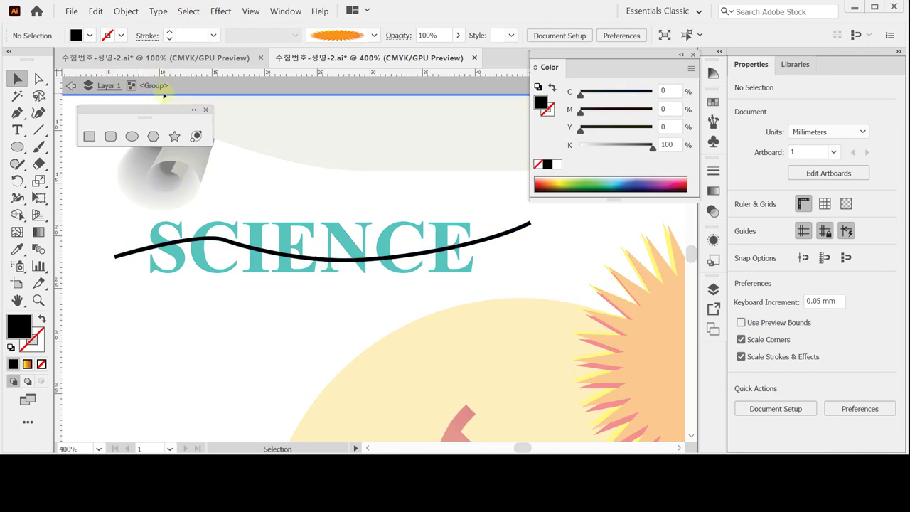
{"action": "left_click", "coordinate": [120, 258]}
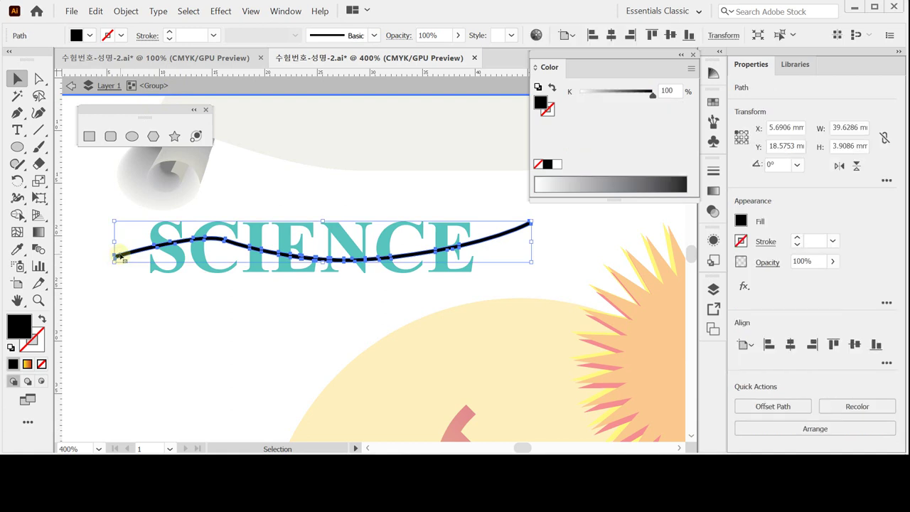
{"action": "key", "text": "Delete"}
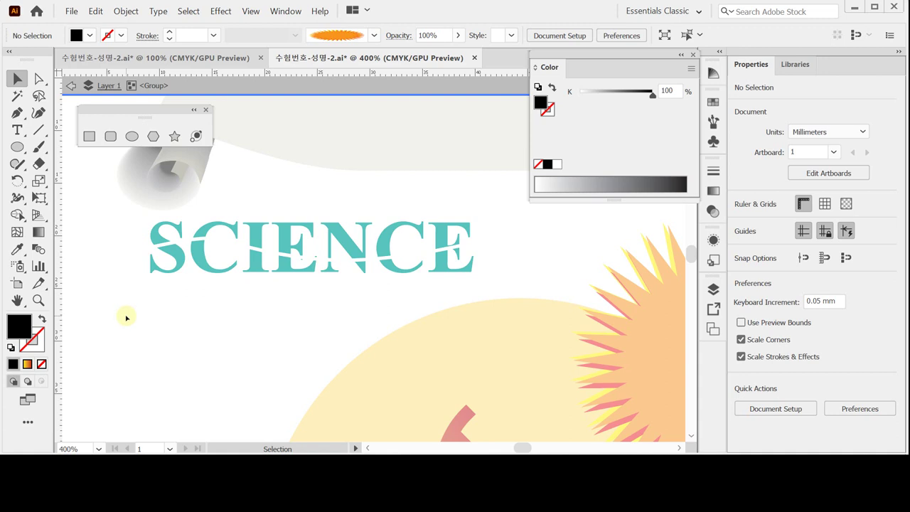
Fill the upper halves of the SCIENCE letters with C 60, M 100, Y 30, K 0, exit isolation mode and save
{"action": "left_click_drag", "start_coordinate": [126, 209], "coordinate": [467, 230]}
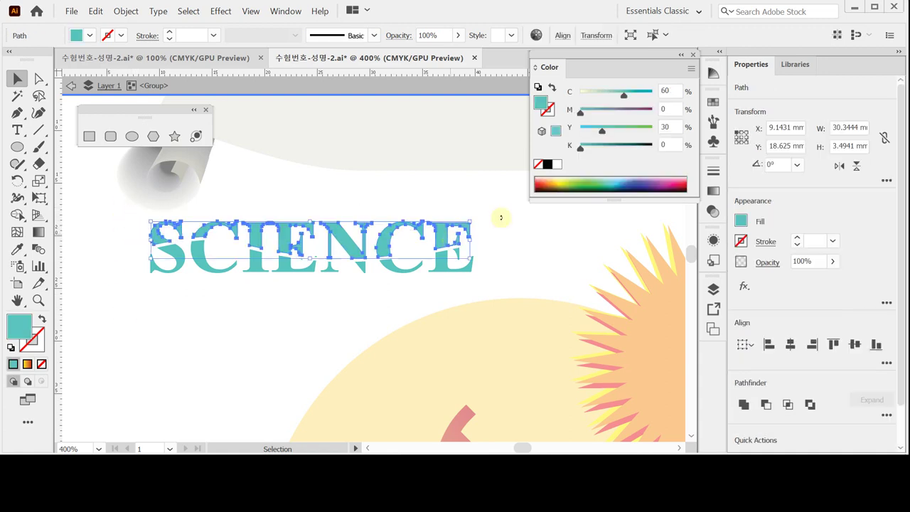
{"action": "left_click", "coordinate": [671, 90]}
{"action": "type", "text": "60"}
{"action": "key", "text": "Tab"}
{"action": "type", "text": "1"}
{"action": "key", "text": "Tab"}
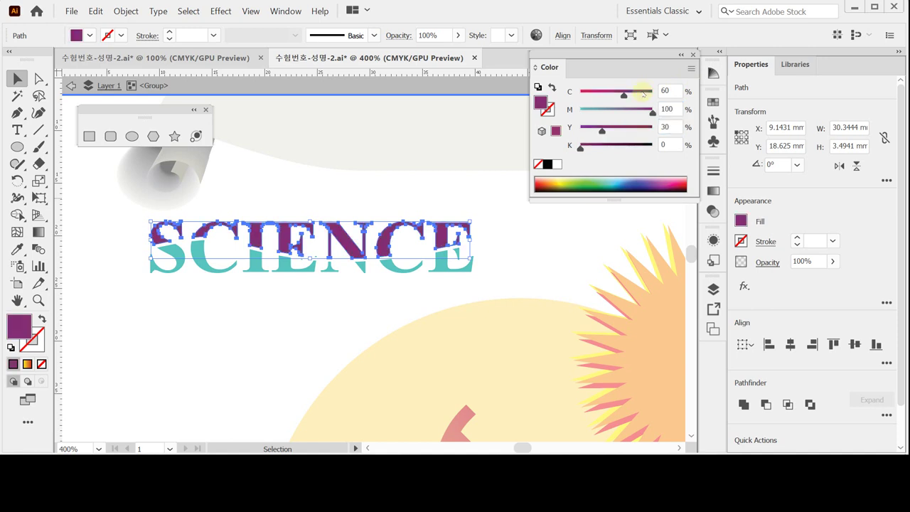
{"action": "double_click", "coordinate": [519, 263]}
{"action": "left_click", "coordinate": [520, 263]}
{"action": "key", "text": "ctrl+s"}
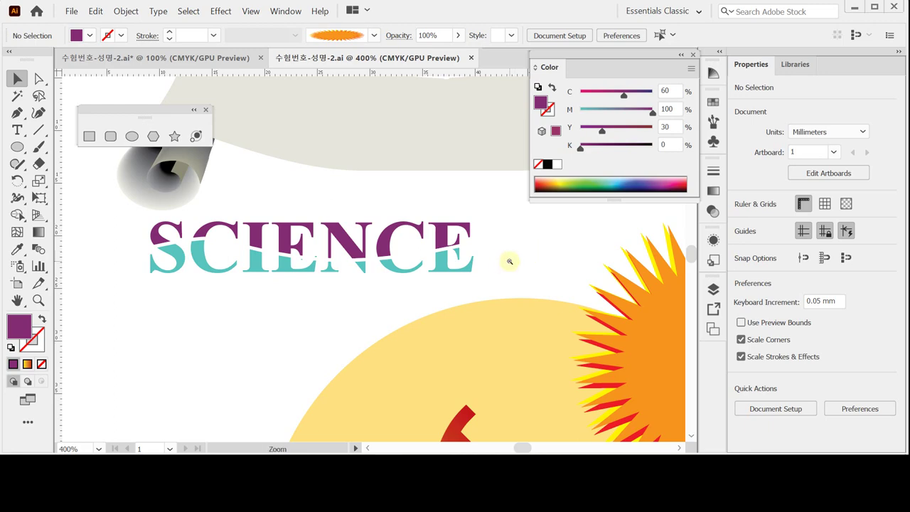
Move the two-tone SCIENCE lettering onto the scroll banner at about X 21.6 mm, Y 6.6 mm, deselect it and save the document
{"action": "left_click", "coordinate": [506, 260], "text": "ctrl+alt"}
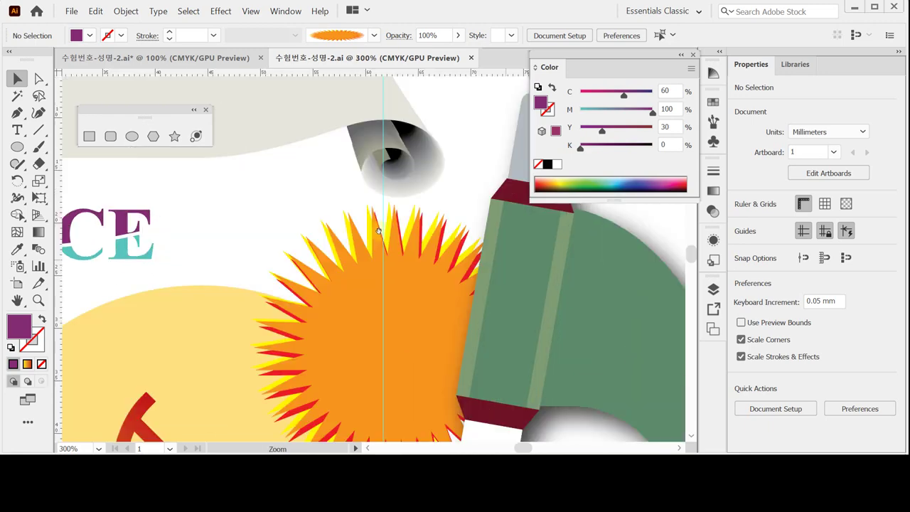
{"action": "left_click", "coordinate": [383, 260], "text": "ctrl"}
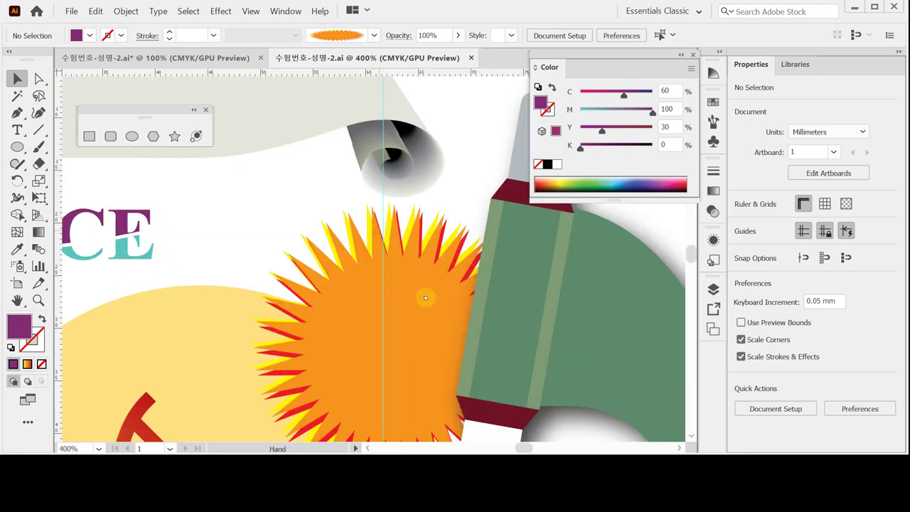
{"action": "left_click", "coordinate": [328, 259], "text": "ctrl+alt"}
{"action": "scroll", "coordinate": [458, 306], "scroll_direction": "left", "scroll_amount": 5}
{"action": "scroll", "coordinate": [458, 305], "scroll_direction": "up", "scroll_amount": 2}
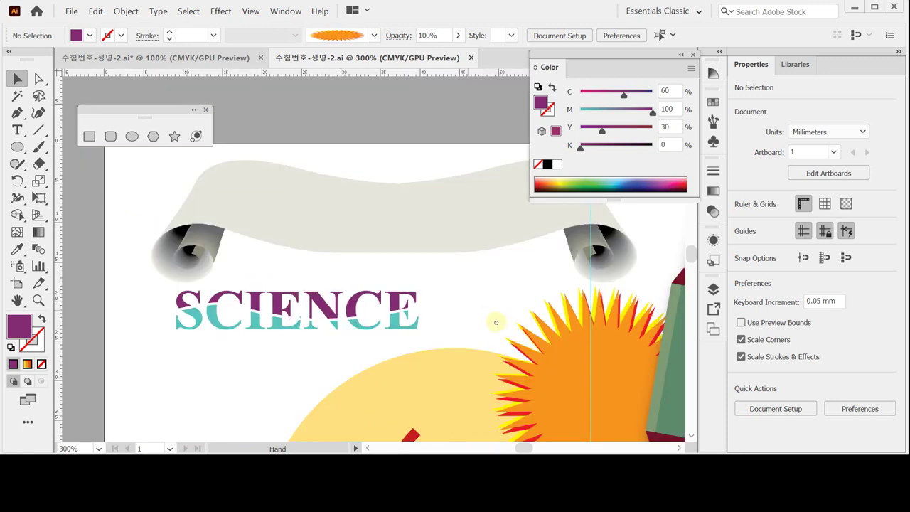
{"action": "left_click_drag", "start_coordinate": [490, 323], "coordinate": [431, 316]}
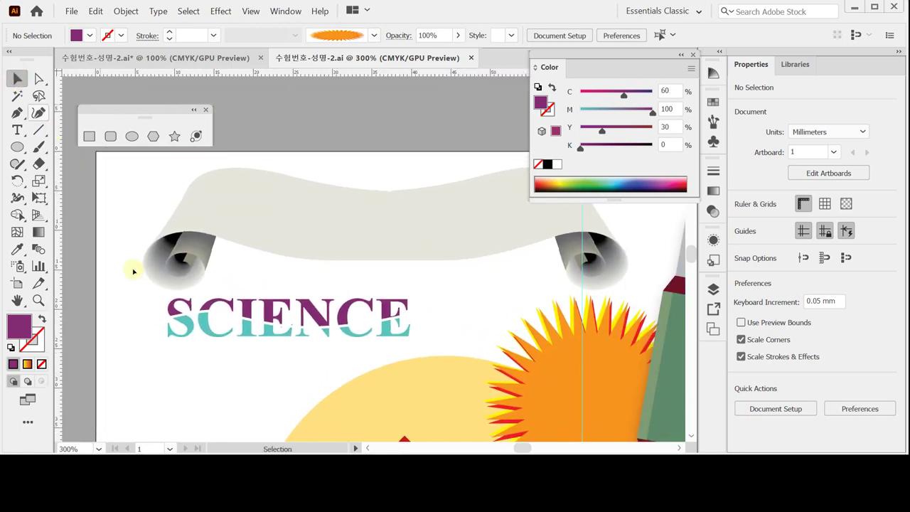
{"action": "left_click_drag", "start_coordinate": [280, 321], "coordinate": [382, 228]}
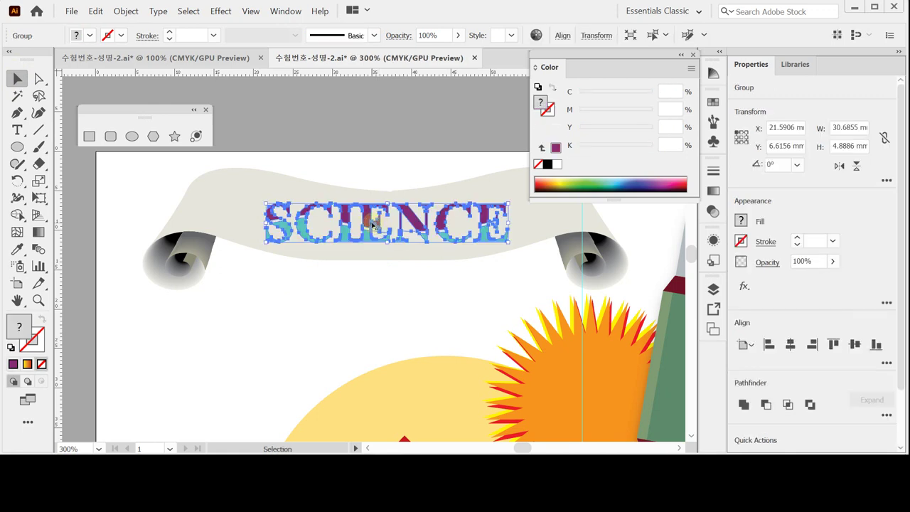
{"action": "key", "text": "a"}
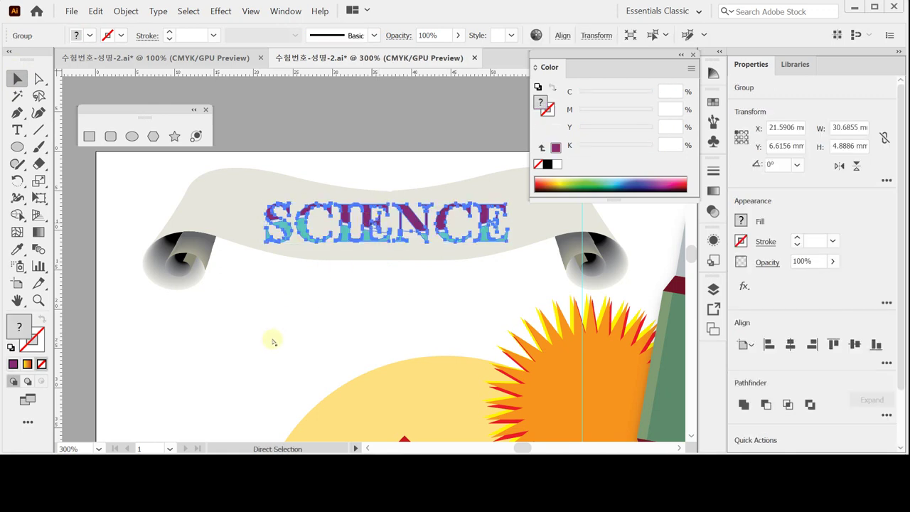
{"action": "left_click", "coordinate": [330, 333]}
{"action": "left_click_drag", "start_coordinate": [360, 319], "coordinate": [322, 219]}
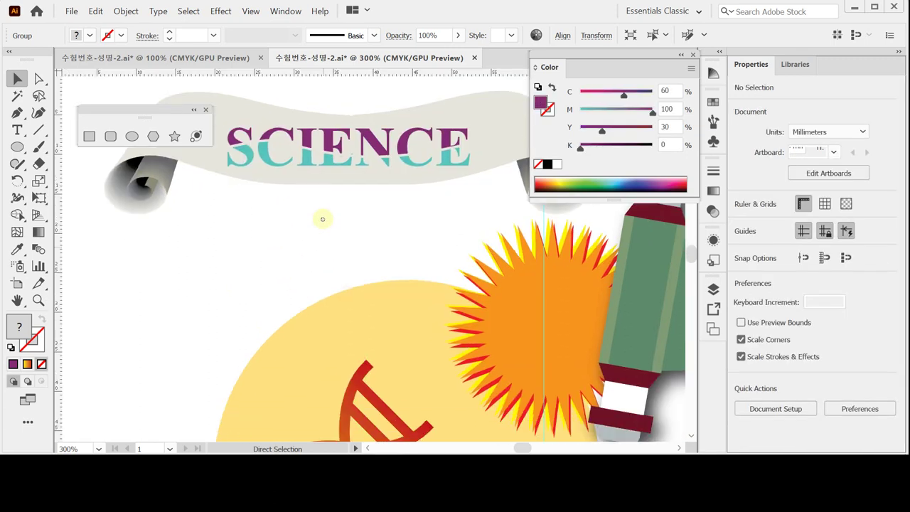
{"action": "key", "text": "ctrl+s"}
Draw an unfilled 1 pt curved path about 13 by 23 mm outside the yellow circle's upper-left edge, nudging its upper end anchor slightly right
{"action": "left_click_drag", "start_coordinate": [304, 270], "coordinate": [347, 193]}
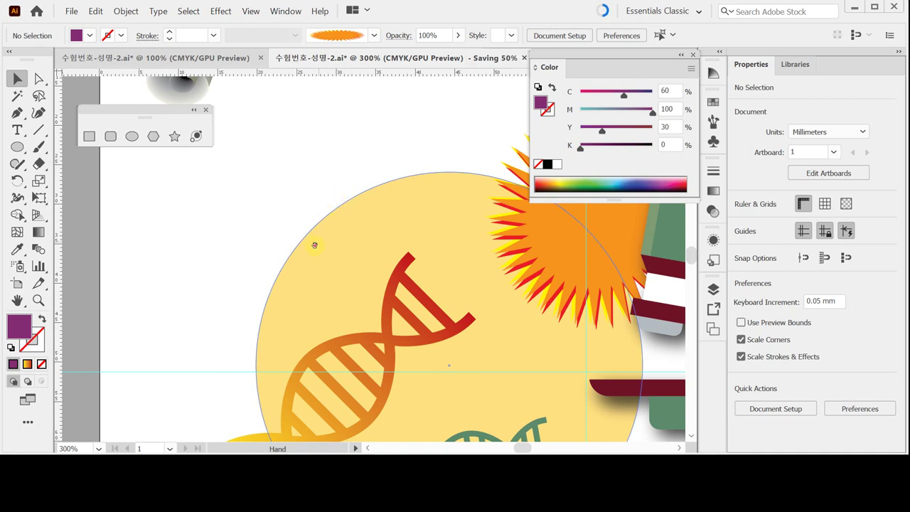
{"action": "left_click_drag", "start_coordinate": [291, 232], "coordinate": [244, 264]}
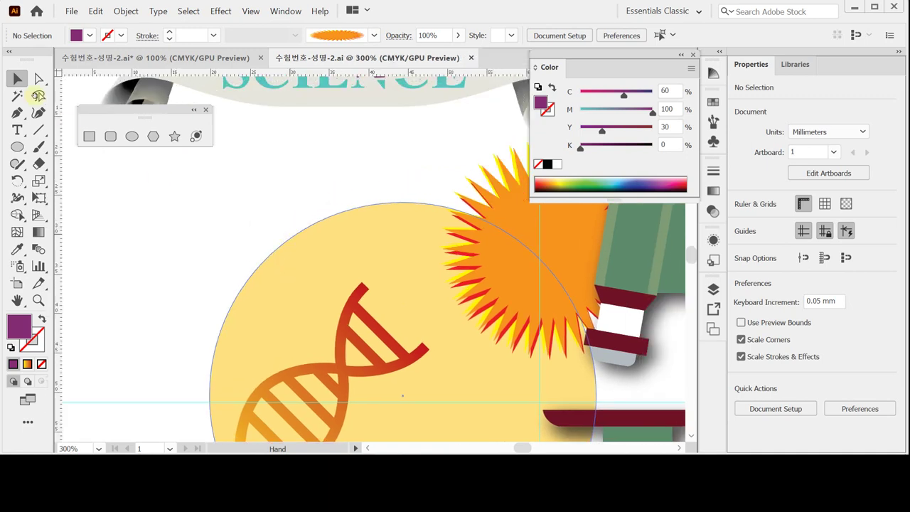
{"action": "left_click", "coordinate": [18, 112]}
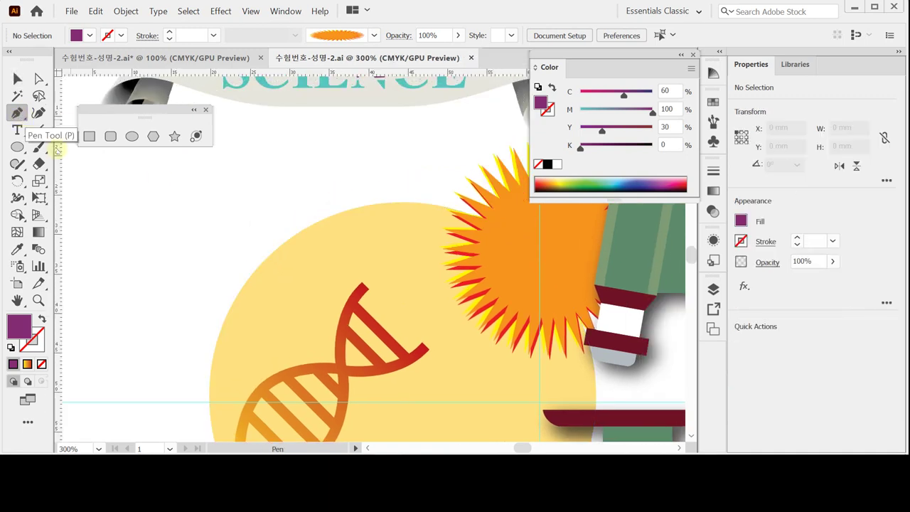
{"action": "left_click", "coordinate": [41, 321]}
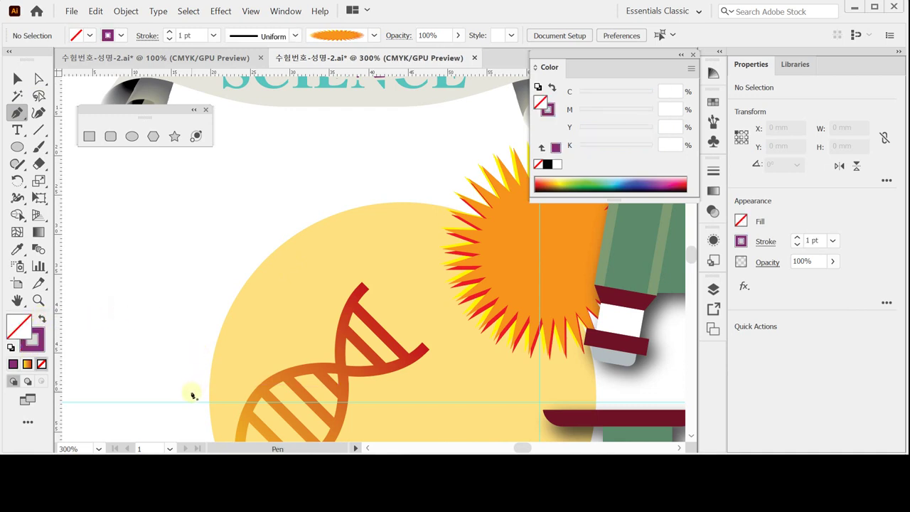
{"action": "left_click", "coordinate": [191, 395]}
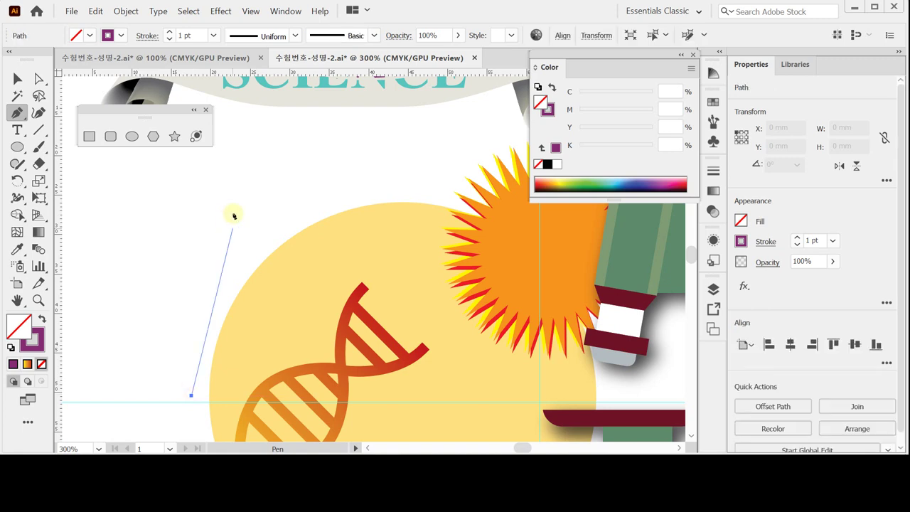
{"action": "left_click", "coordinate": [288, 217]}
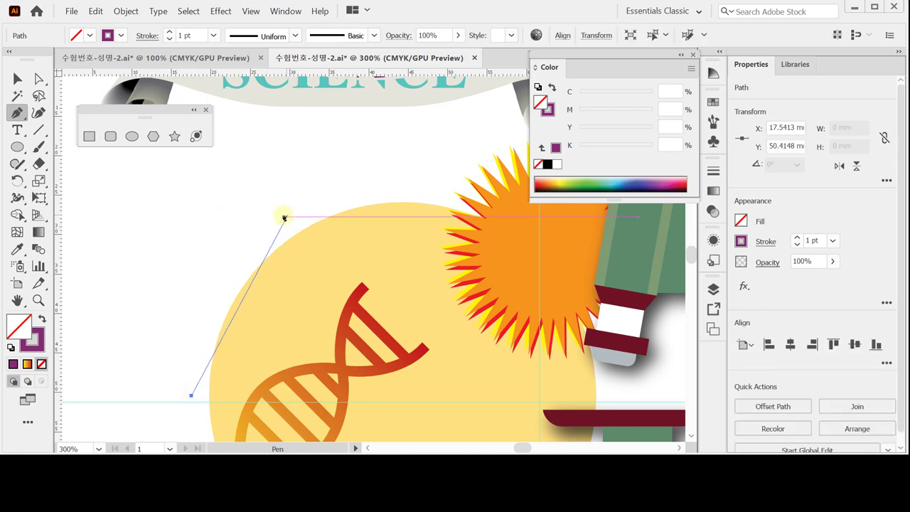
{"action": "left_click_drag", "start_coordinate": [291, 215], "coordinate": [398, 154]}
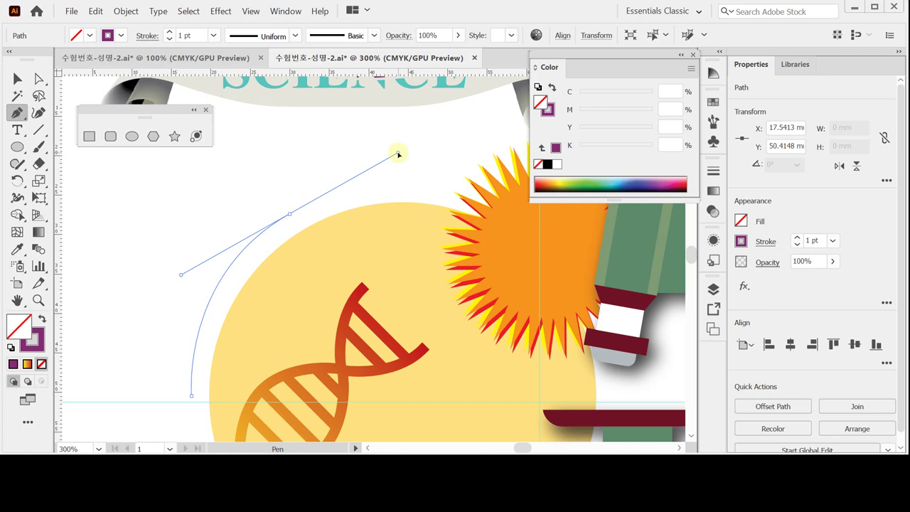
{"action": "left_click_drag", "start_coordinate": [398, 154], "coordinate": [398, 155]}
{"action": "left_click", "coordinate": [292, 214], "text": "ctrl"}
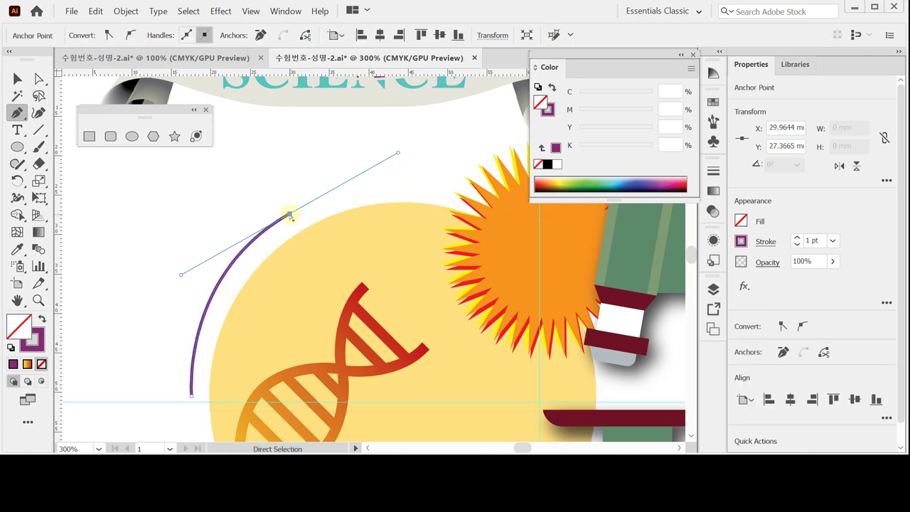
{"action": "left_click_drag", "start_coordinate": [298, 216], "coordinate": [300, 217]}
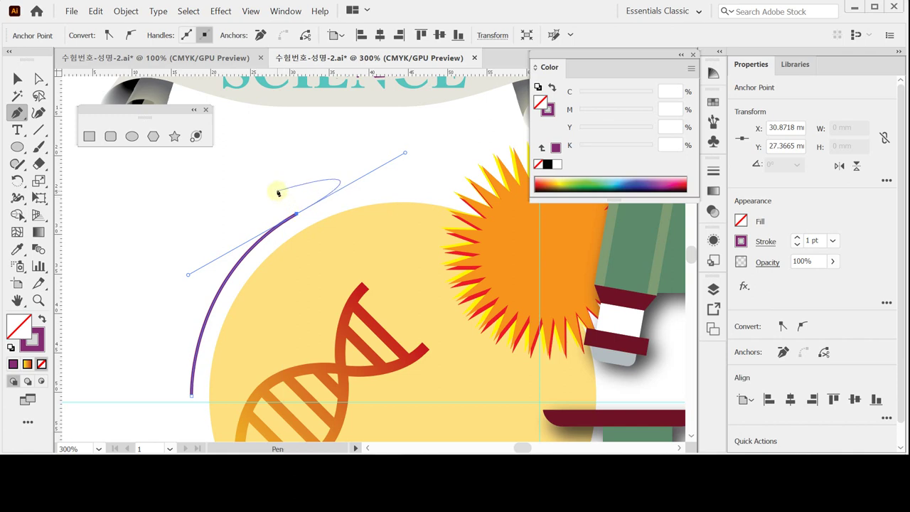
Convert the curved path beside the yellow circle into type on a path, starting the text at its lower end
{"action": "left_click", "coordinate": [18, 130]}
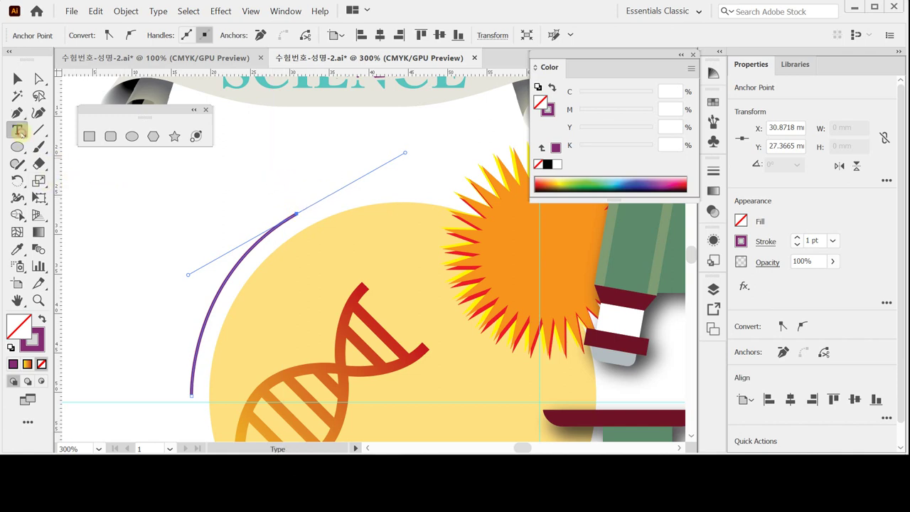
{"action": "left_click", "coordinate": [19, 131]}
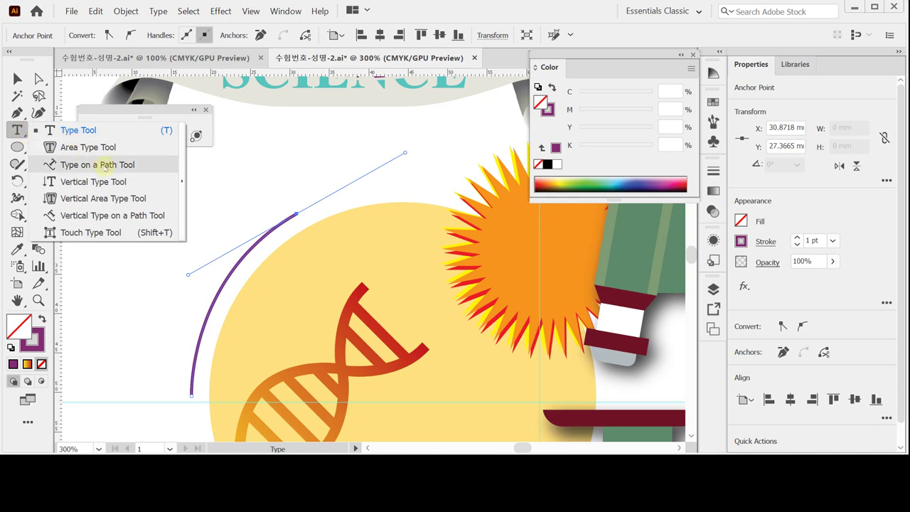
{"action": "left_click", "coordinate": [105, 166]}
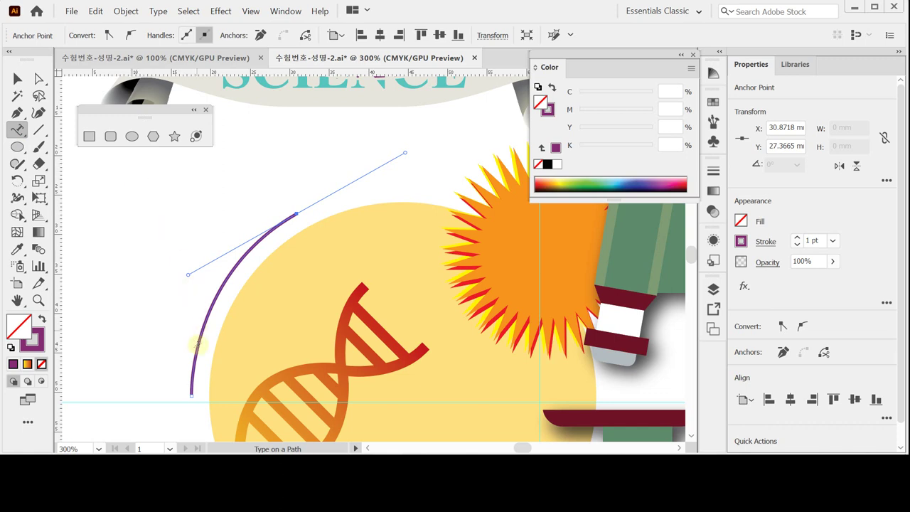
{"action": "left_click", "coordinate": [191, 388]}
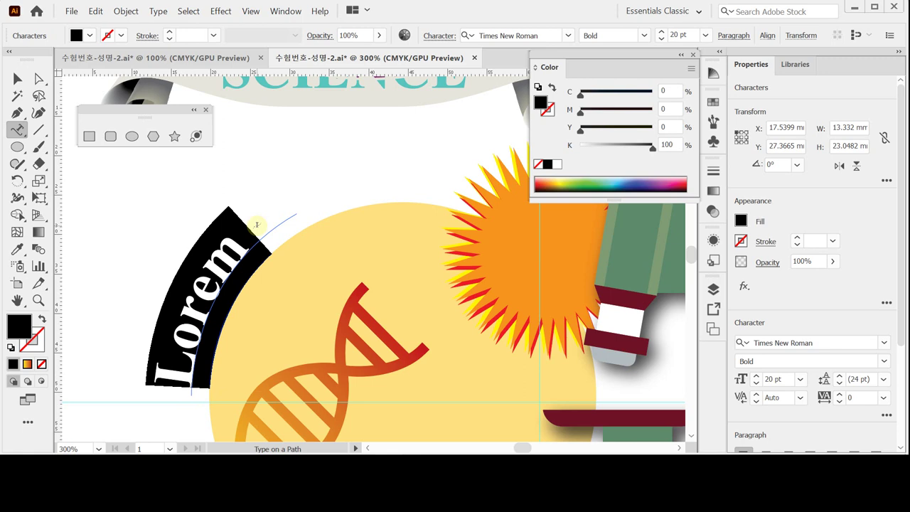
{"action": "left_click", "coordinate": [184, 384], "text": "ctrl"}
{"action": "key", "text": "ctrl+y"}
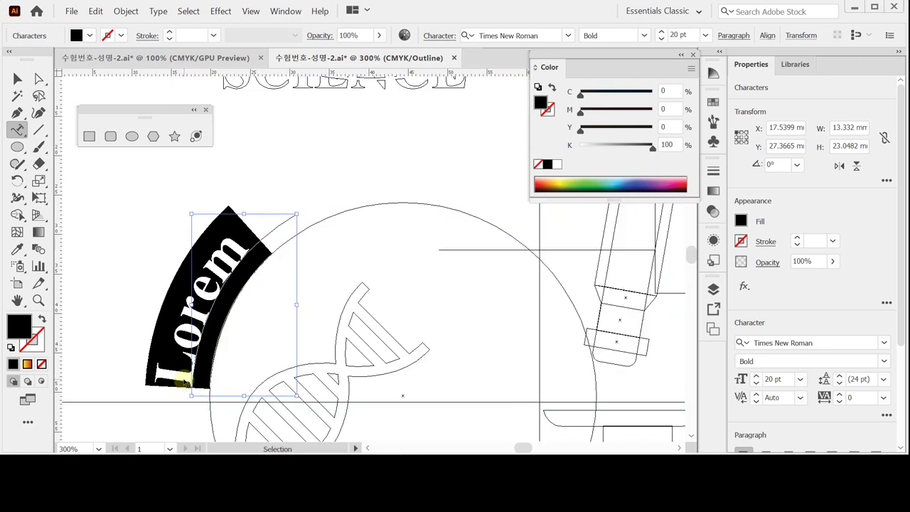
{"action": "key", "text": "ctrl+y"}
Set the placeholder text on the curved path to Arial Regular at 14 pt
{"action": "key", "text": "ctrl+t"}
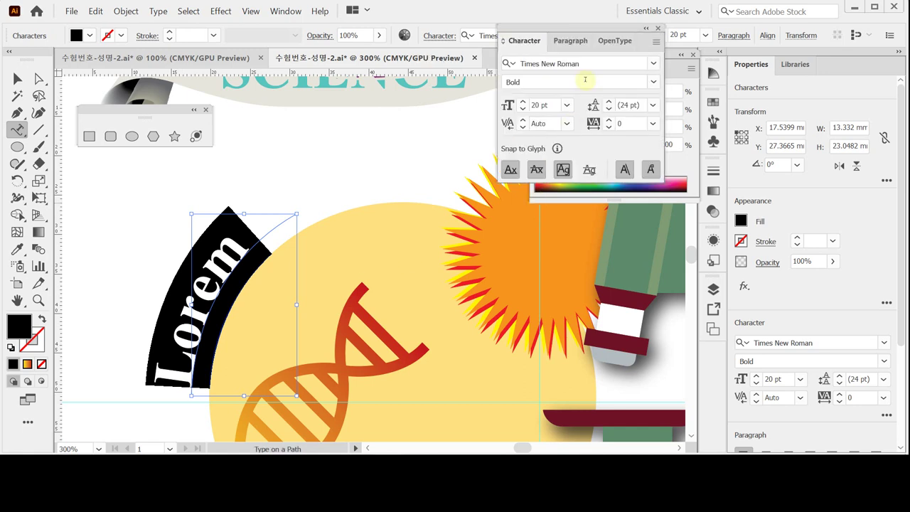
{"action": "left_click", "coordinate": [549, 64]}
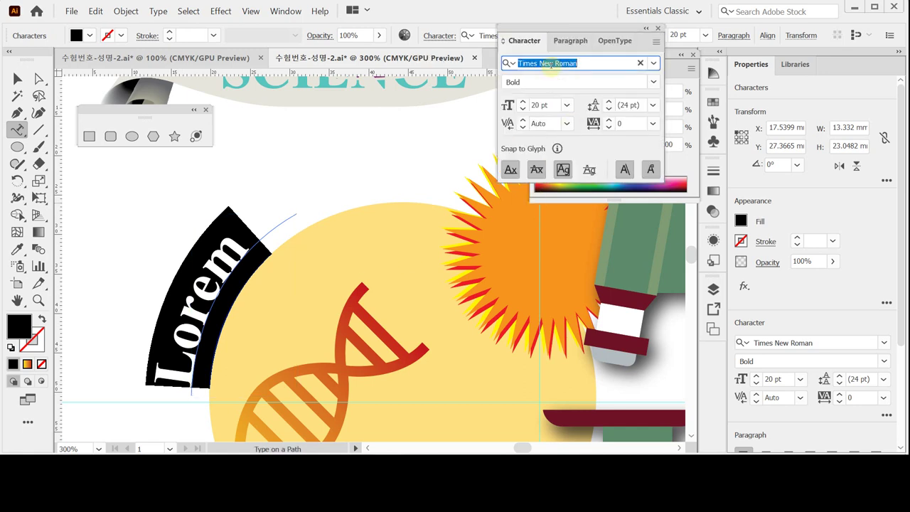
{"action": "type", "text": "ar"}
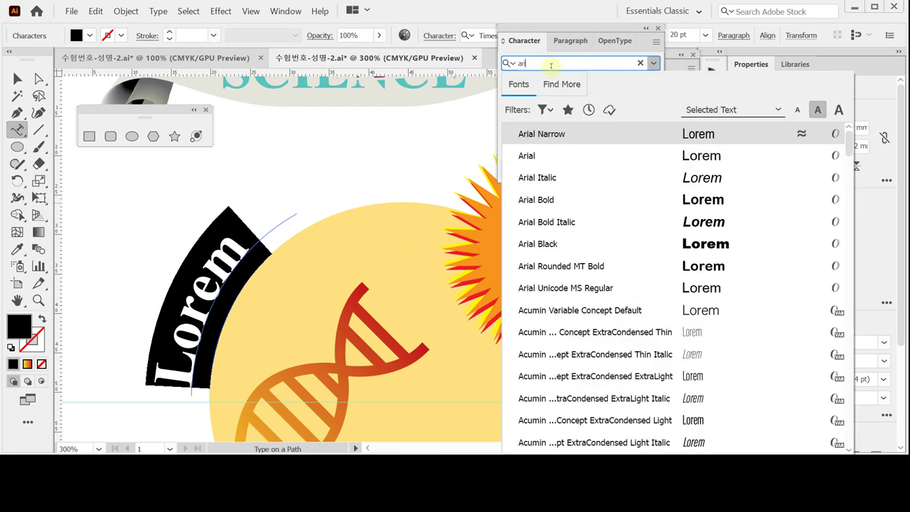
{"action": "type", "text": "i"}
{"action": "key", "text": "Down"}
{"action": "key", "text": "Down"}
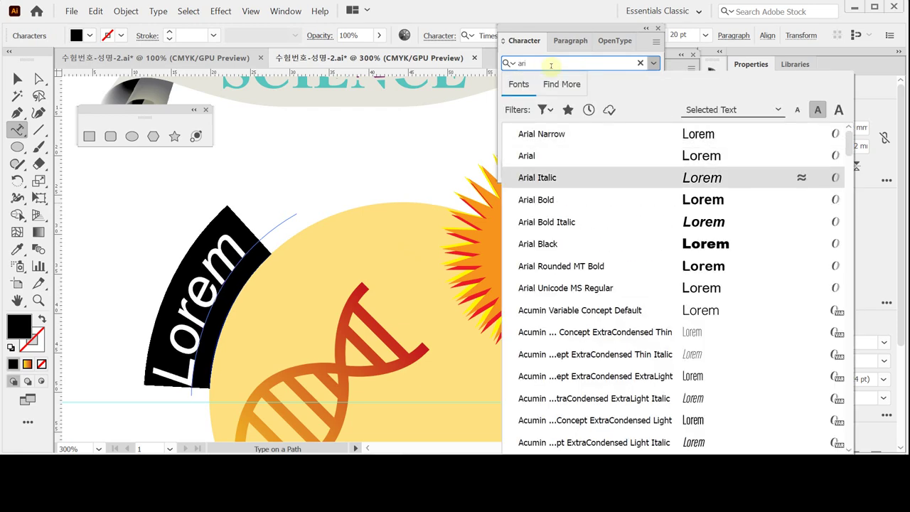
{"action": "key", "text": "Up"}
{"action": "key", "text": "Down"}
{"action": "key", "text": "Up"}
{"action": "key", "text": "Return"}
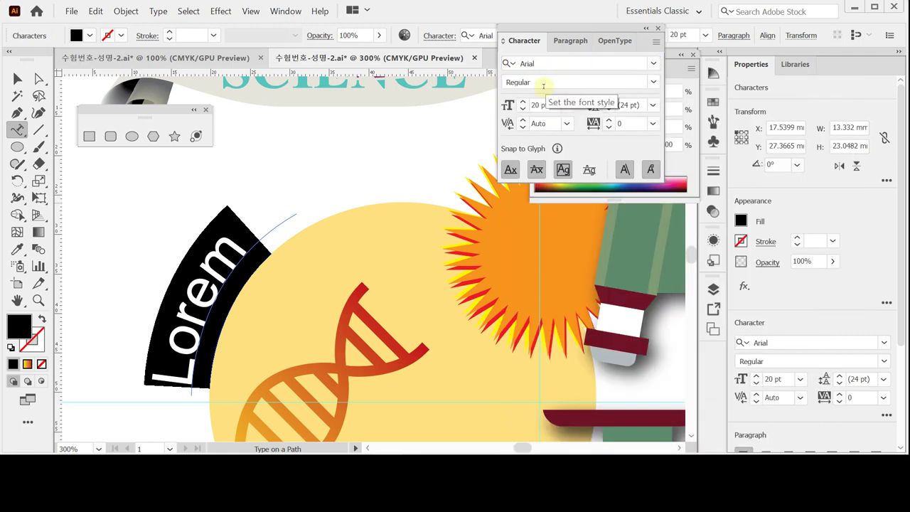
{"action": "left_click", "coordinate": [509, 105]}
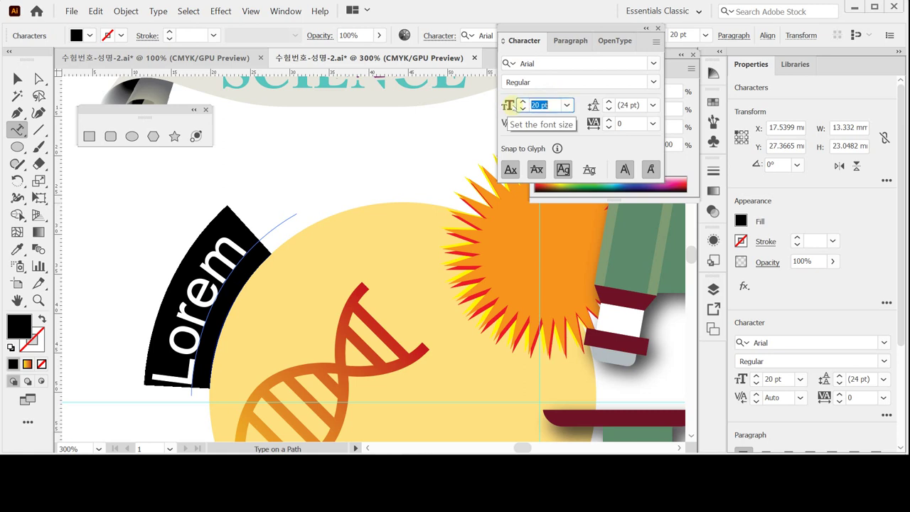
{"action": "type", "text": "14"}
{"action": "key", "text": "Return"}
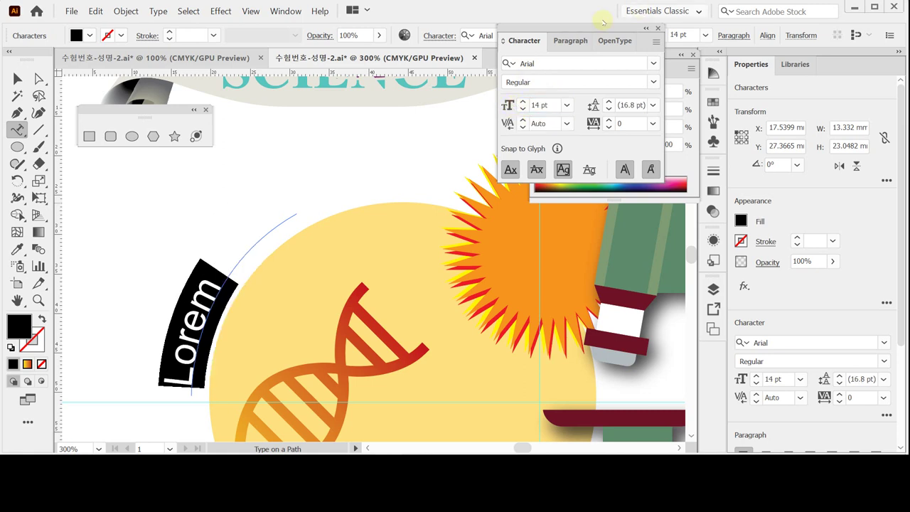
Fill the text on the curved path with C 40, M 100, Y 80, K 40
{"action": "left_click", "coordinate": [687, 91]}
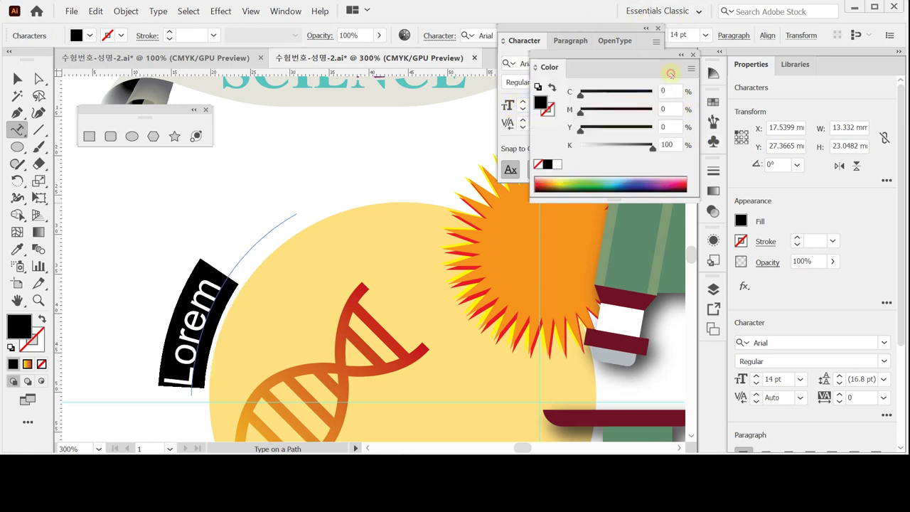
{"action": "left_click", "coordinate": [669, 91]}
{"action": "type", "text": "40"}
{"action": "key", "text": "Tab"}
{"action": "type", "text": "1"}
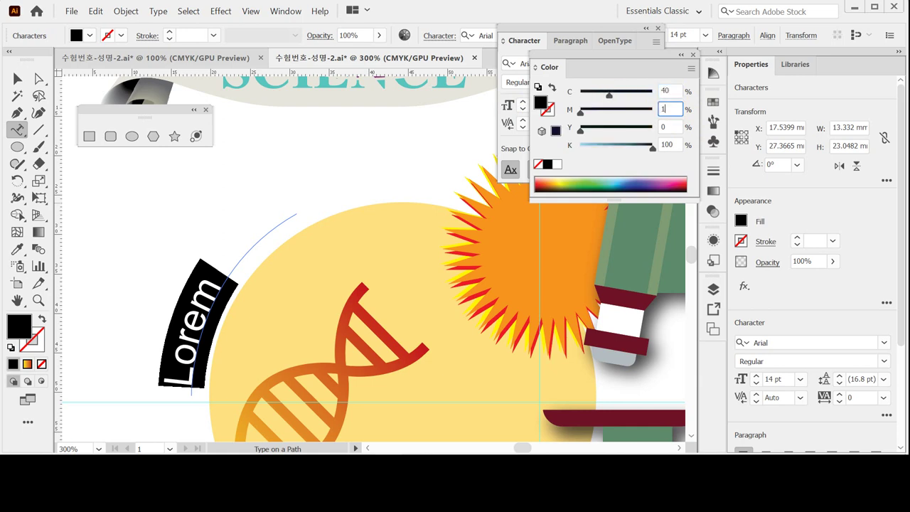
{"action": "type", "text": "00"}
{"action": "key", "text": "Tab"}
{"action": "type", "text": "80"}
{"action": "key", "text": "Tab"}
{"action": "type", "text": "40"}
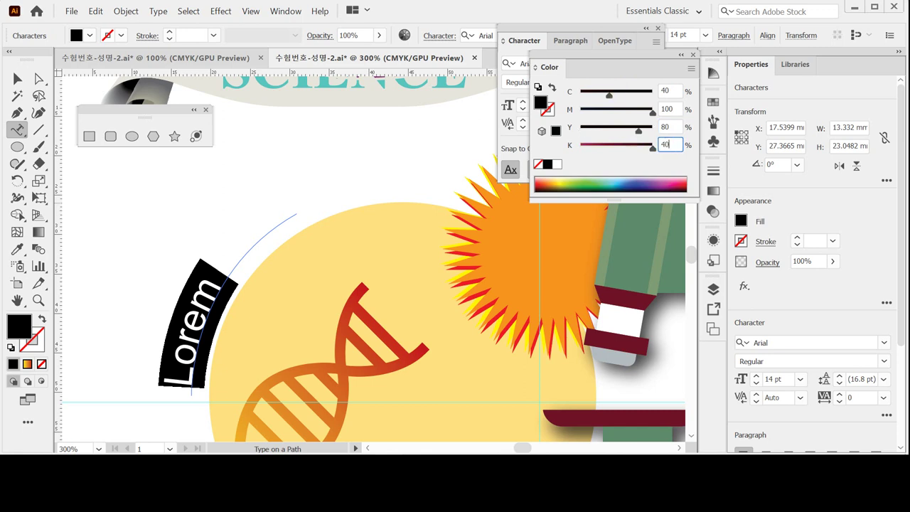
{"action": "key", "text": "Return"}
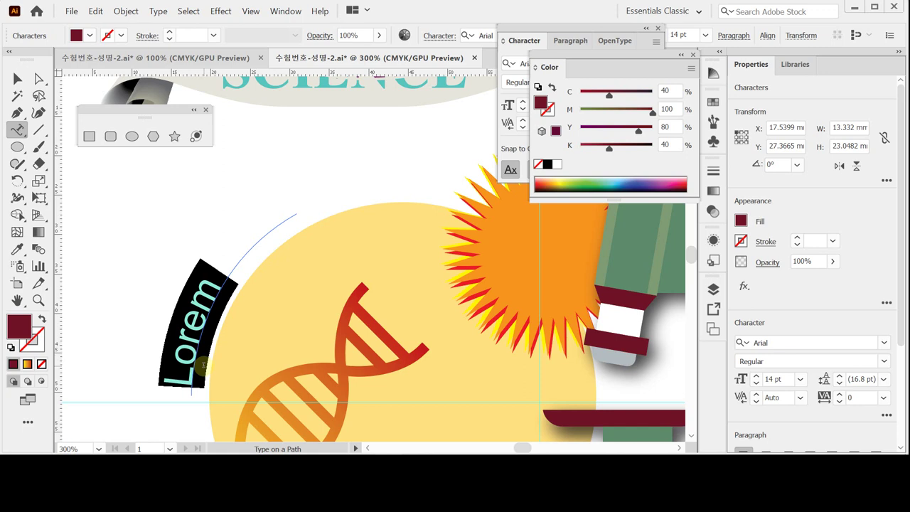
Replace the placeholder text on the curved path with "Laboratory" and deselect it
{"action": "type", "text": "Labo"}
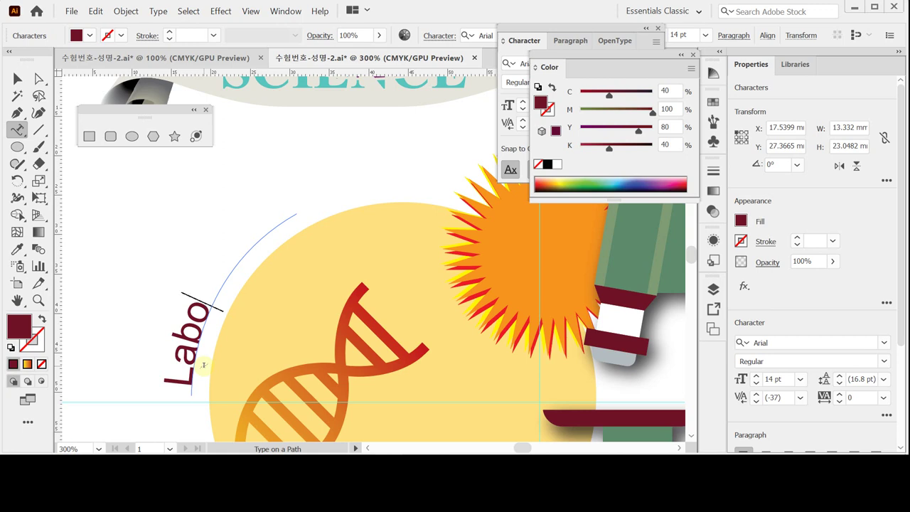
{"action": "type", "text": "ra"}
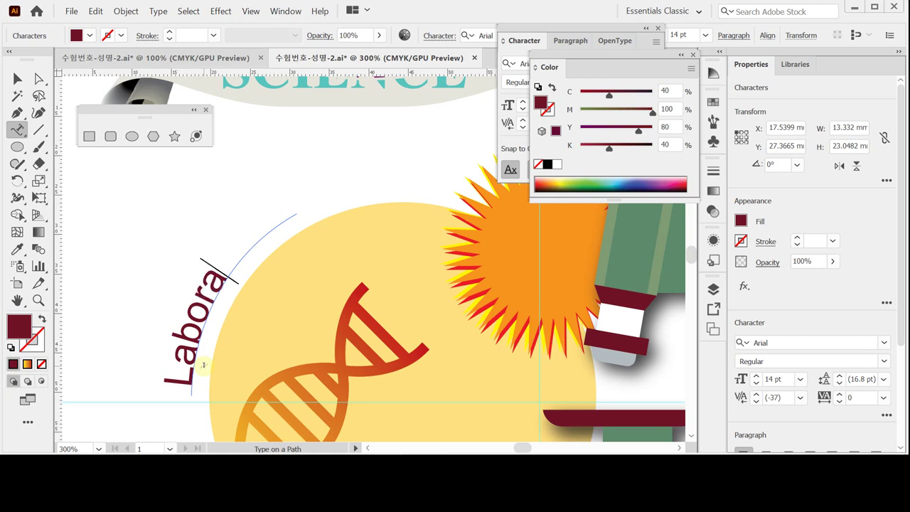
{"action": "type", "text": "to"}
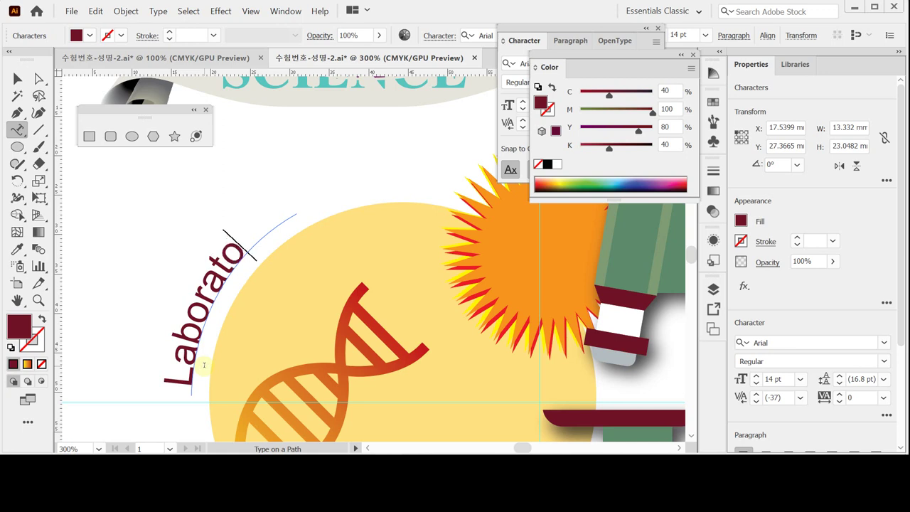
{"action": "type", "text": "ry"}
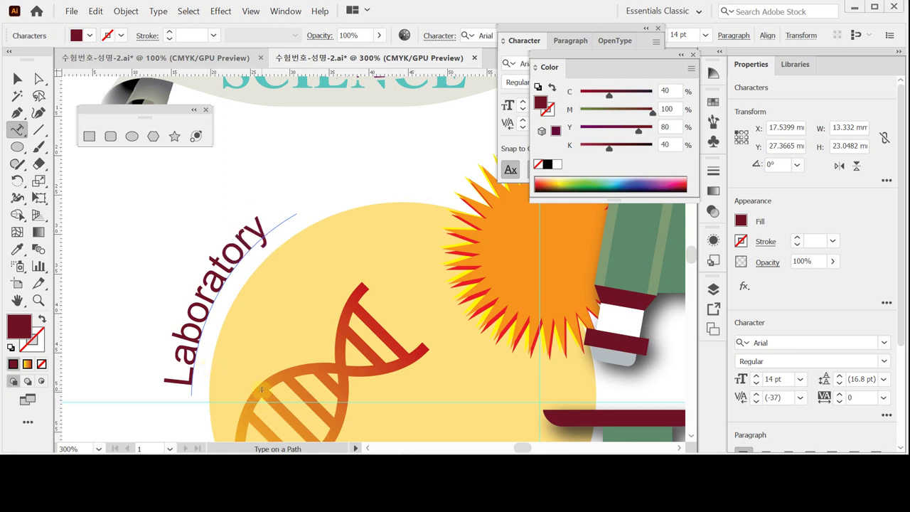
{"action": "key", "text": "Escape"}
{"action": "left_click", "coordinate": [232, 206]}
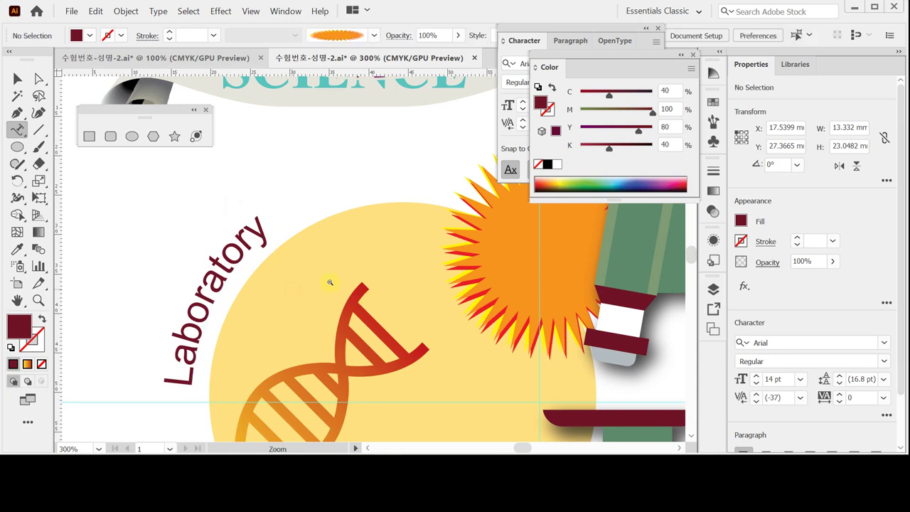
Slide the Laboratory text slightly down along its curved path, deselect it and save the document
{"action": "left_click", "coordinate": [293, 287], "text": "ctrl+alt"}
{"action": "left_click", "coordinate": [338, 278], "text": "alt"}
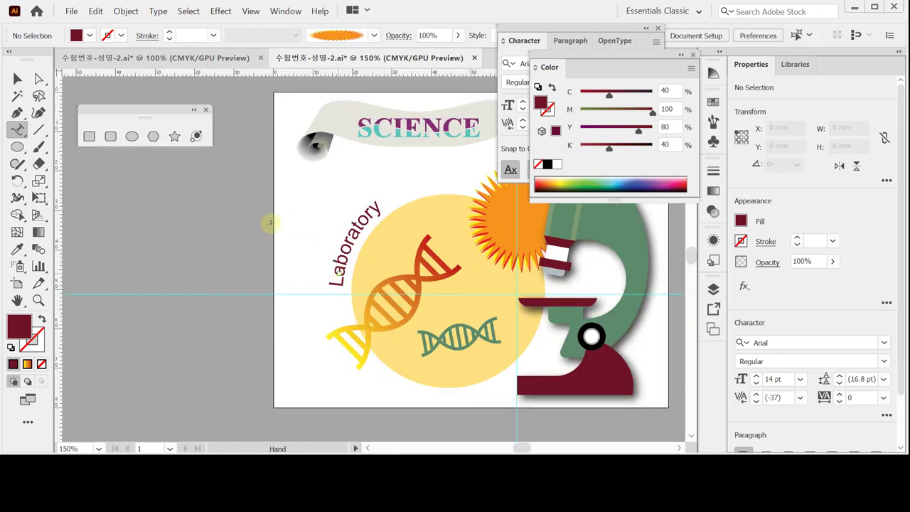
{"action": "left_click", "coordinate": [17, 79]}
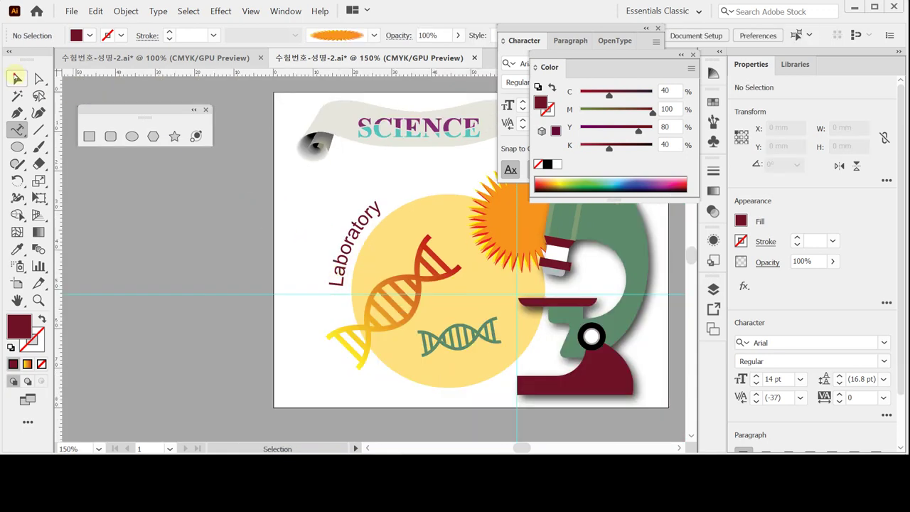
{"action": "left_click", "coordinate": [344, 265]}
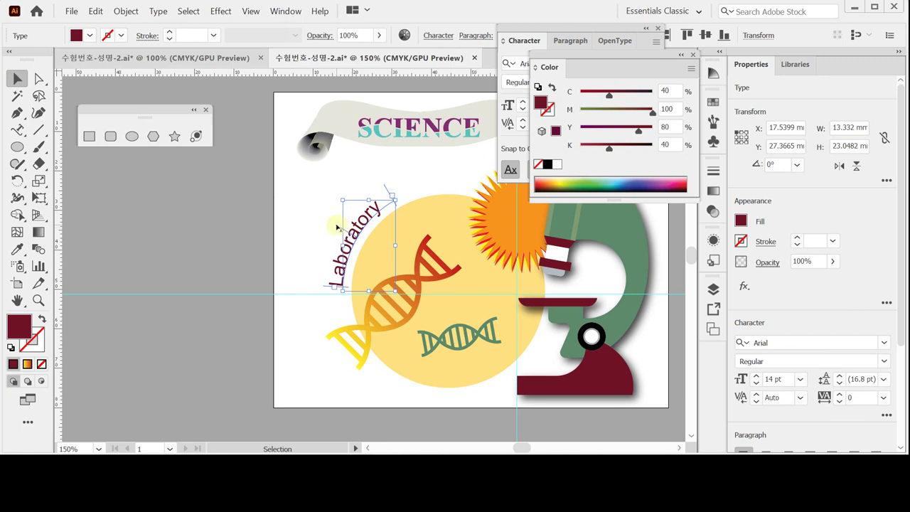
{"action": "mouse_move", "coordinate": [337, 227]}
{"action": "left_mouse_down"}
{"action": "mouse_move", "coordinate": [337, 209]}
{"action": "mouse_move", "coordinate": [331, 236]}
{"action": "mouse_move", "coordinate": [350, 214]}
{"action": "mouse_move", "coordinate": [331, 238]}
{"action": "mouse_move", "coordinate": [331, 229]}
{"action": "left_mouse_up"}
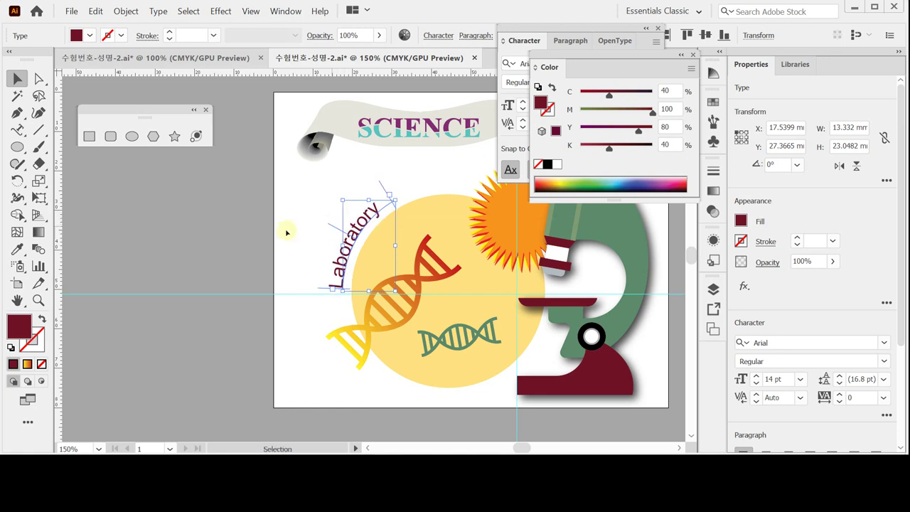
{"action": "left_click", "coordinate": [304, 222]}
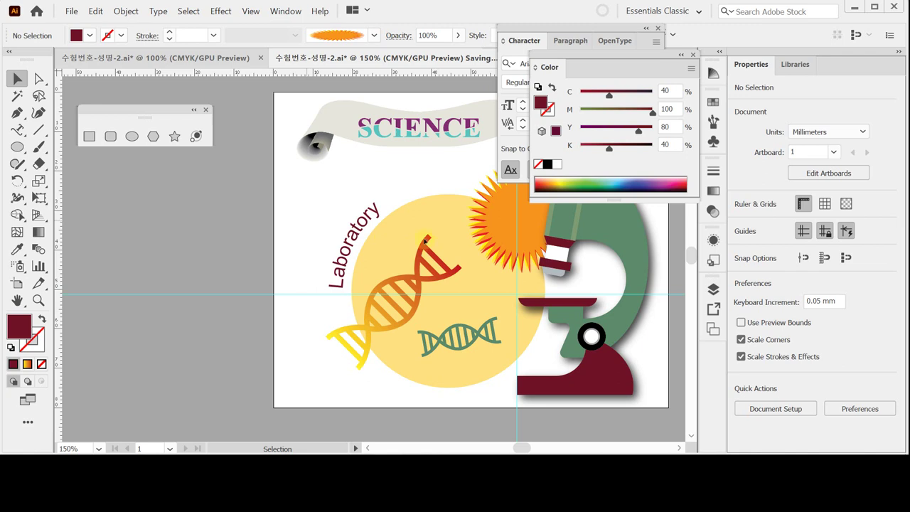
Close the Character settings, collapse the Color settings and hide the guides to show the finished illustration unobstructed
{"action": "left_click_drag", "start_coordinate": [364, 248], "coordinate": [303, 257]}
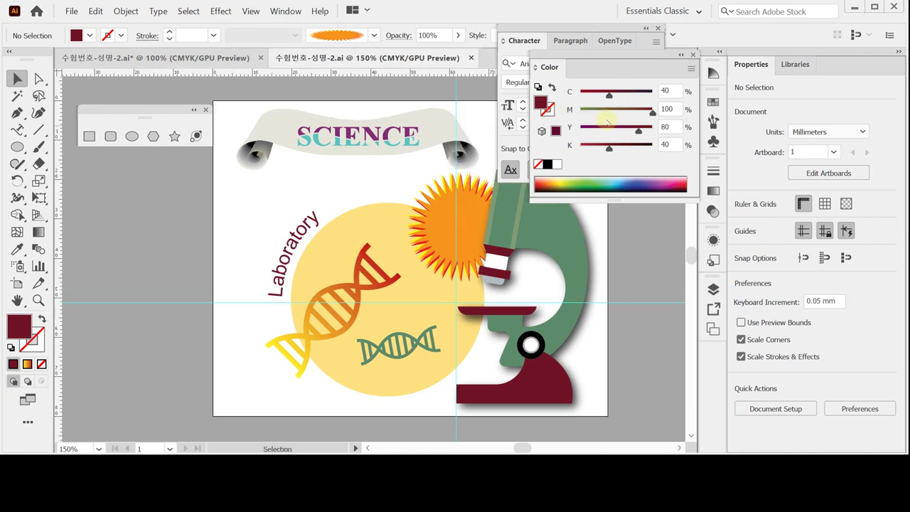
{"action": "left_click", "coordinate": [632, 44]}
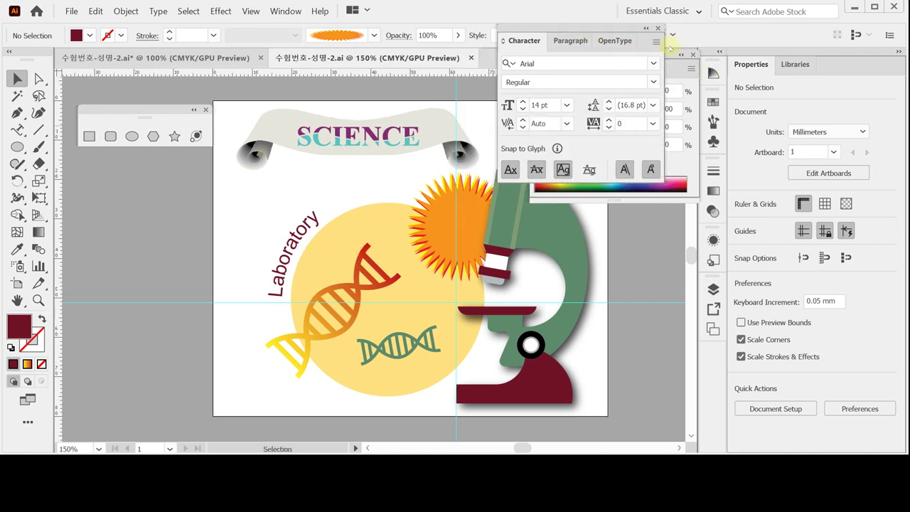
{"action": "left_click", "coordinate": [657, 28]}
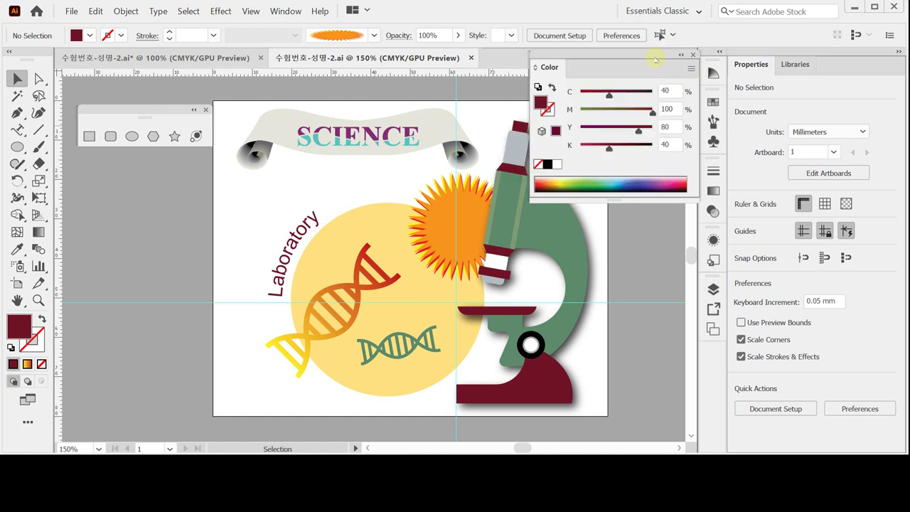
{"action": "double_click", "coordinate": [547, 66]}
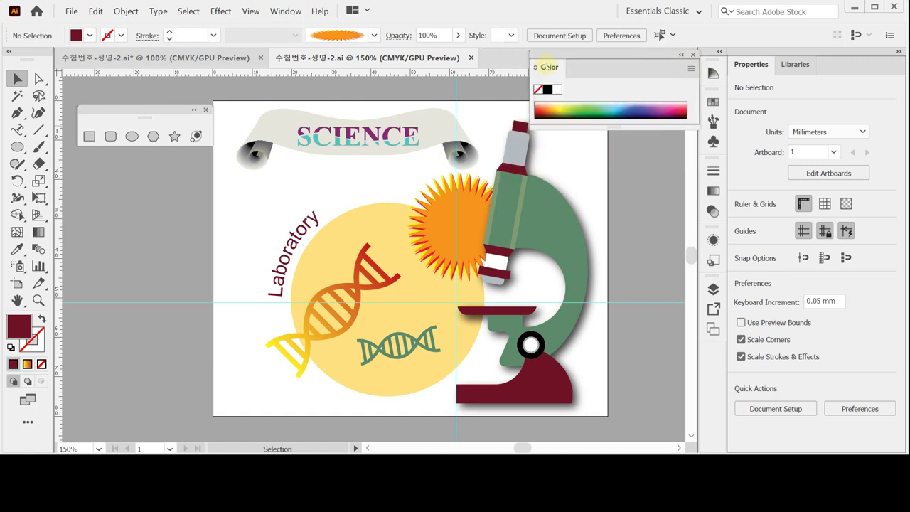
{"action": "left_click_drag", "start_coordinate": [569, 200], "coordinate": [546, 215]}
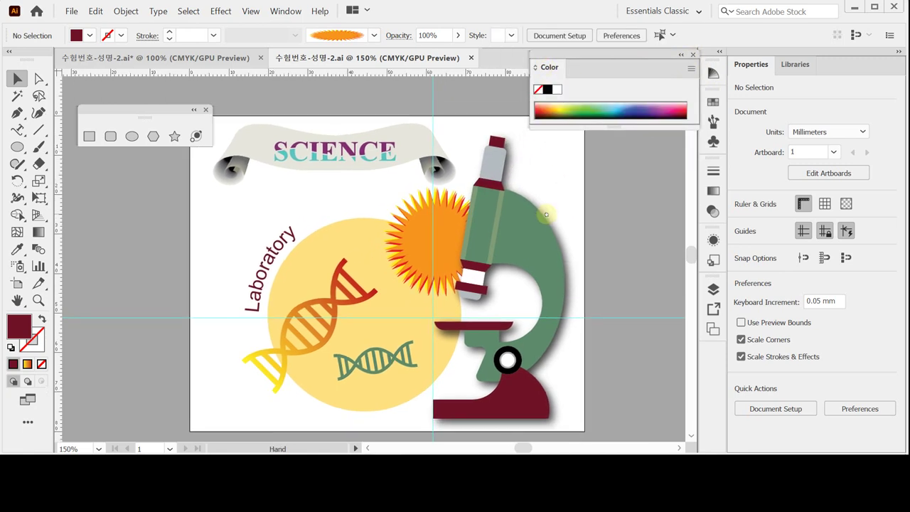
{"action": "left_click", "coordinate": [546, 215]}
{"action": "key", "text": "ctrl+semicolon"}
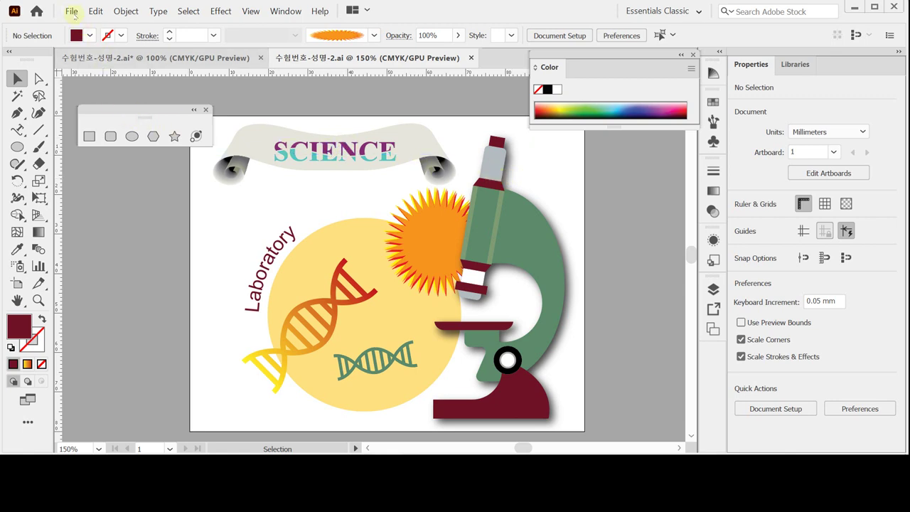
Save the illustration as 수험번호-성명-2.ai in the GTQ folder, replacing the existing file, in Illustrator 2020 format with PDF compatibility
{"action": "left_click", "coordinate": [71, 11]}
{"action": "left_click", "coordinate": [102, 132]}
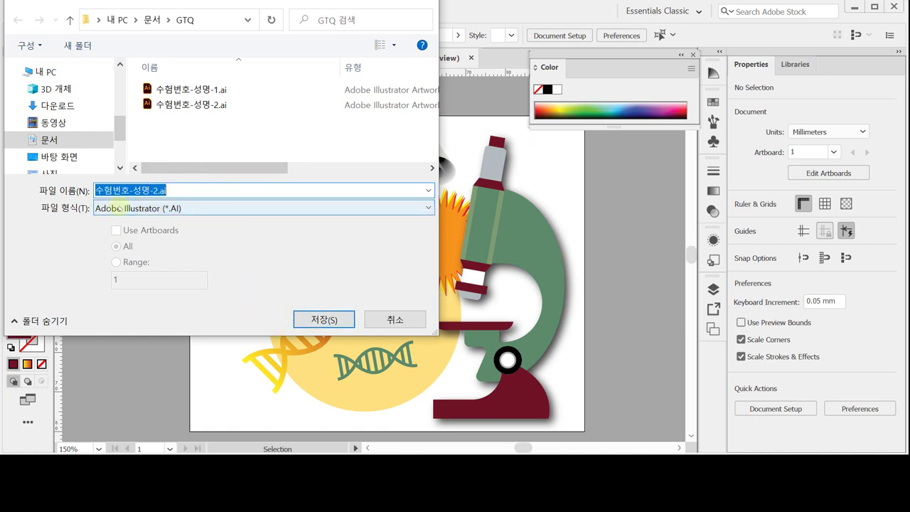
{"action": "left_click", "coordinate": [324, 319]}
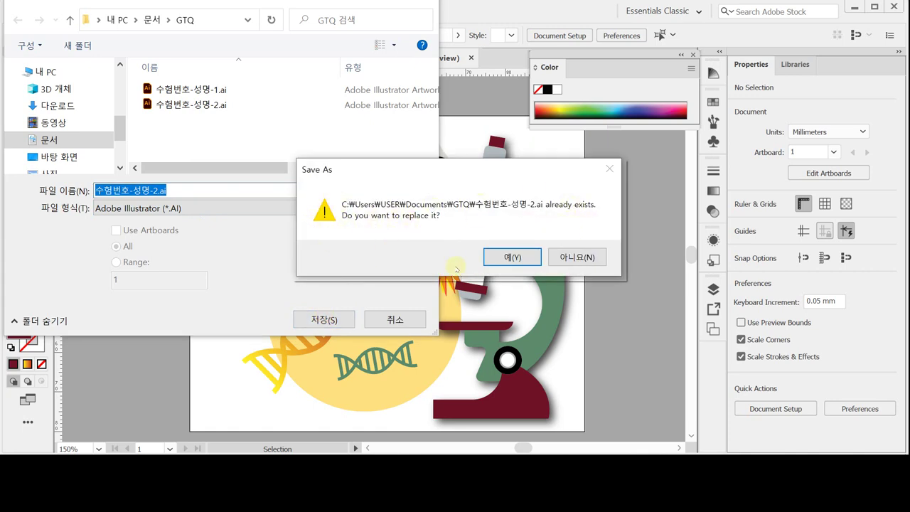
{"action": "left_click", "coordinate": [509, 258]}
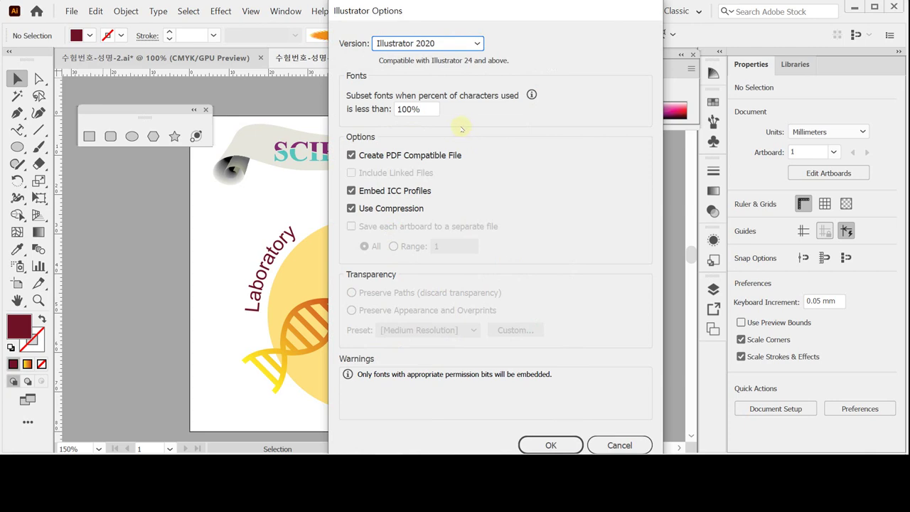
{"action": "left_click", "coordinate": [565, 443]}
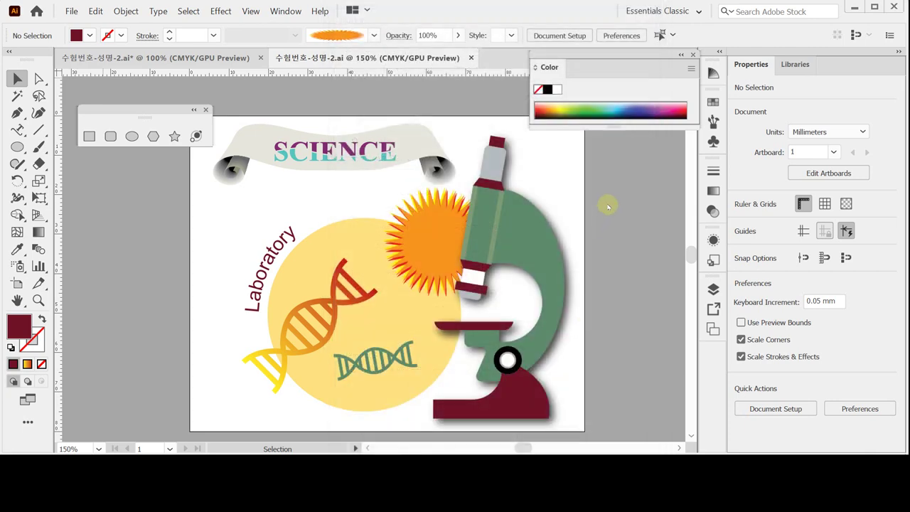